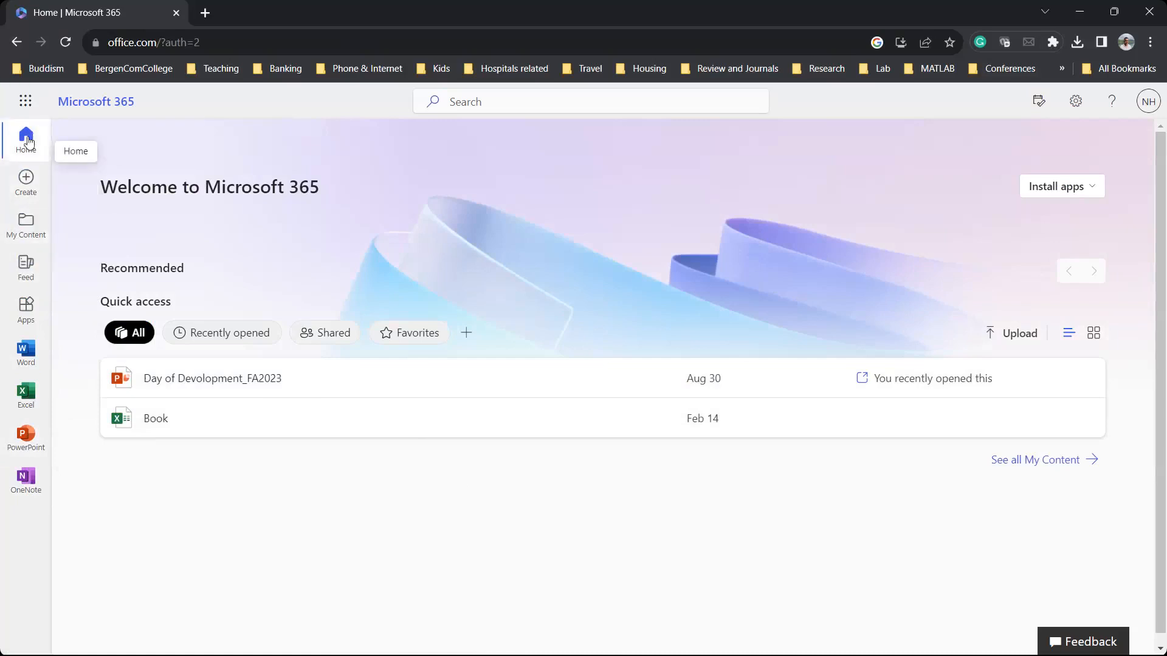
- Try to upload the newest Data_Tables_Experiment-04 workbook from the Downloads folder to My Content
left_click(25, 231)
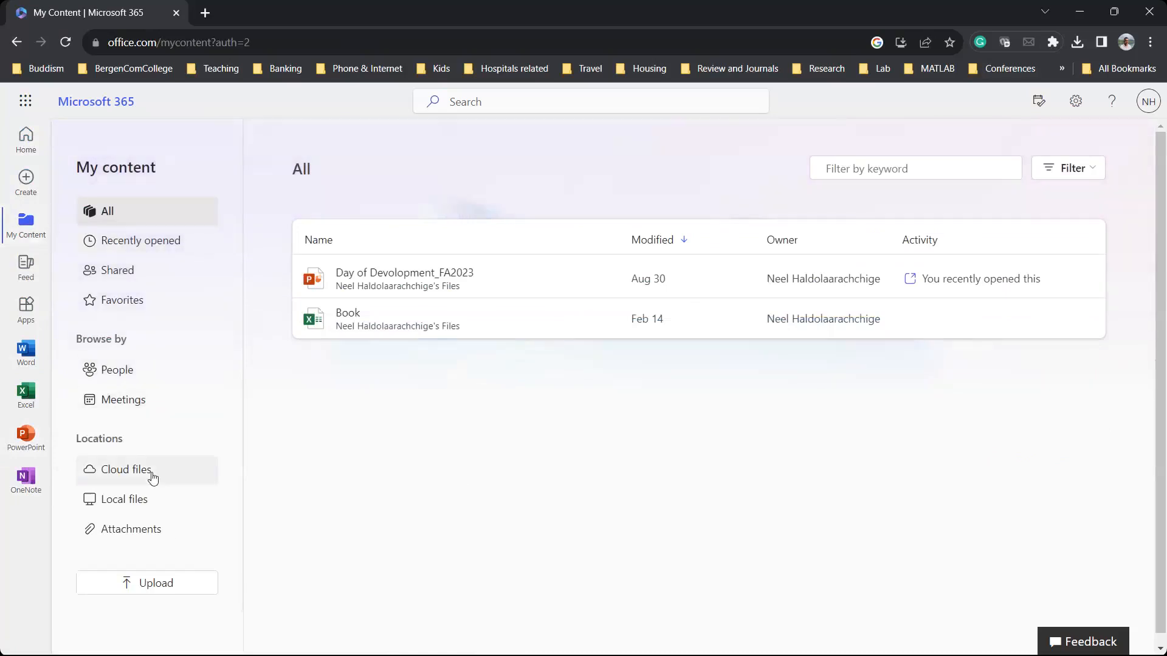
left_click(142, 584)
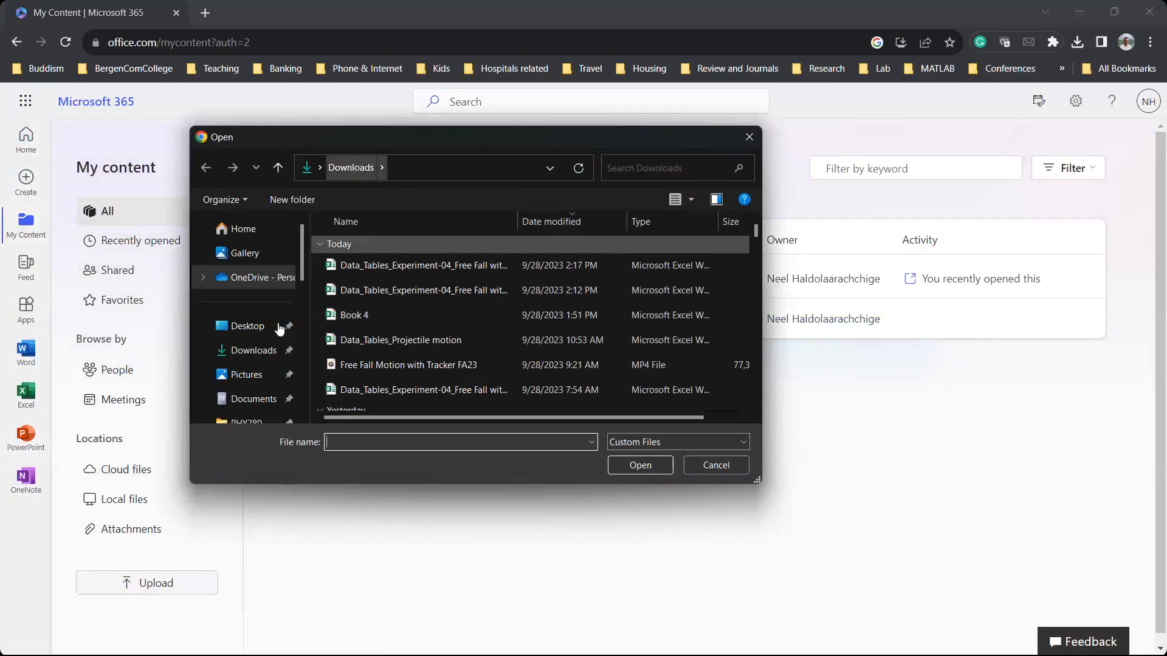
left_click(258, 352)
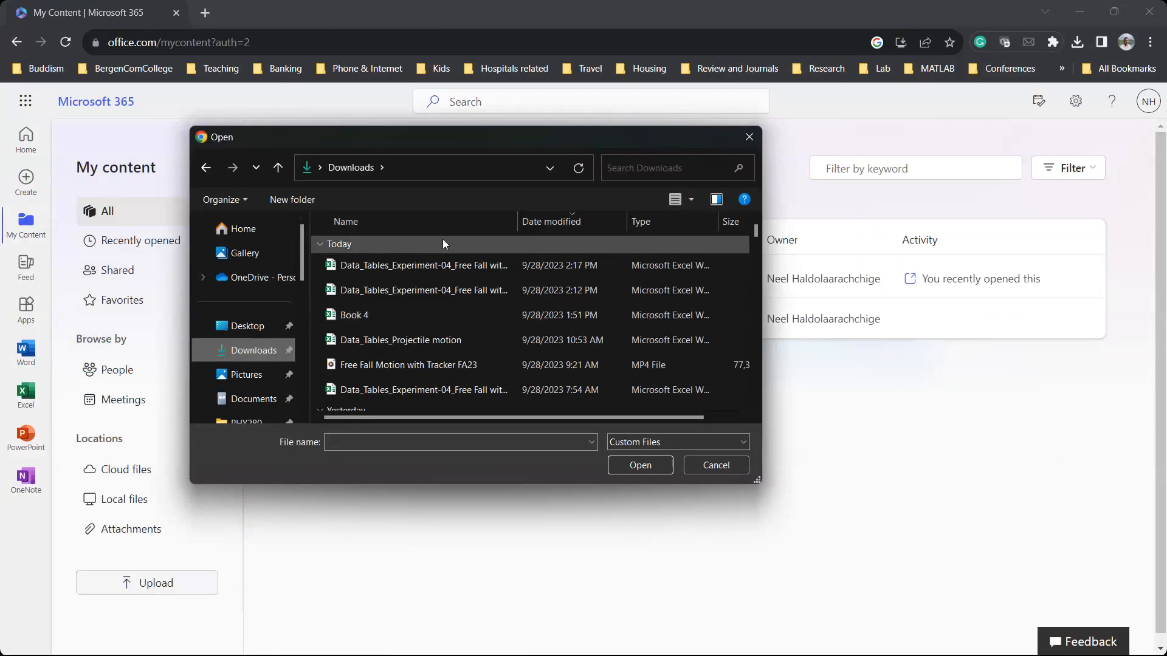
double_click(408, 268)
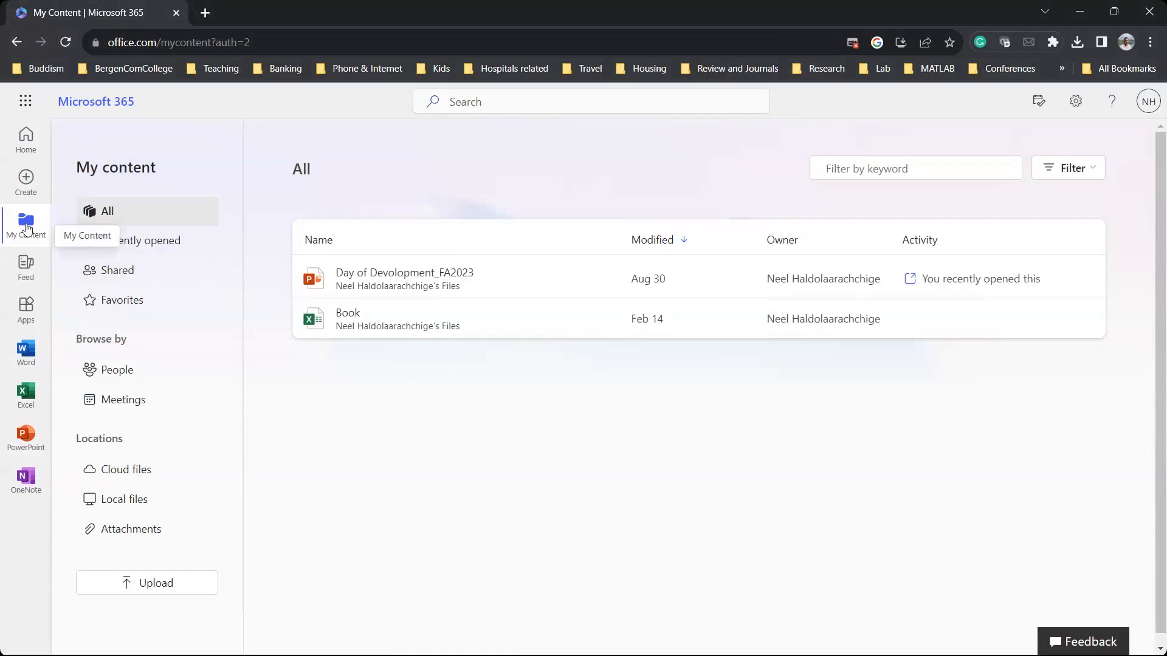
- Retry the upload from Downloads with Data_Tables_Experiment-04_Free Fall with Tracker(2)
left_click(146, 581)
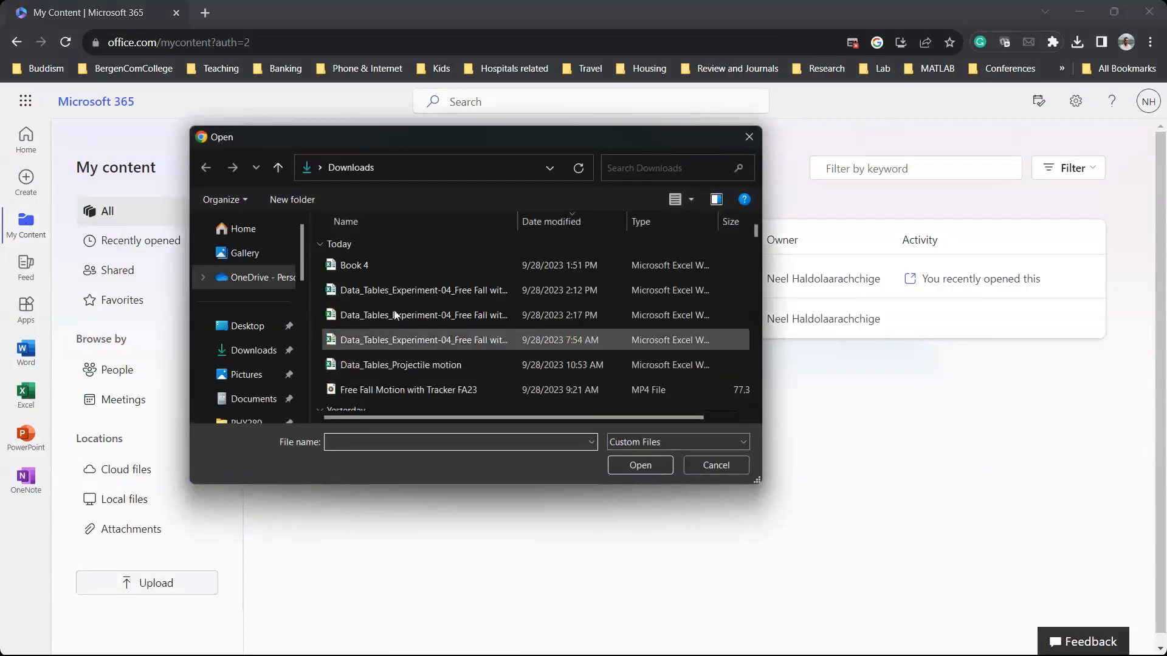
left_click(270, 358)
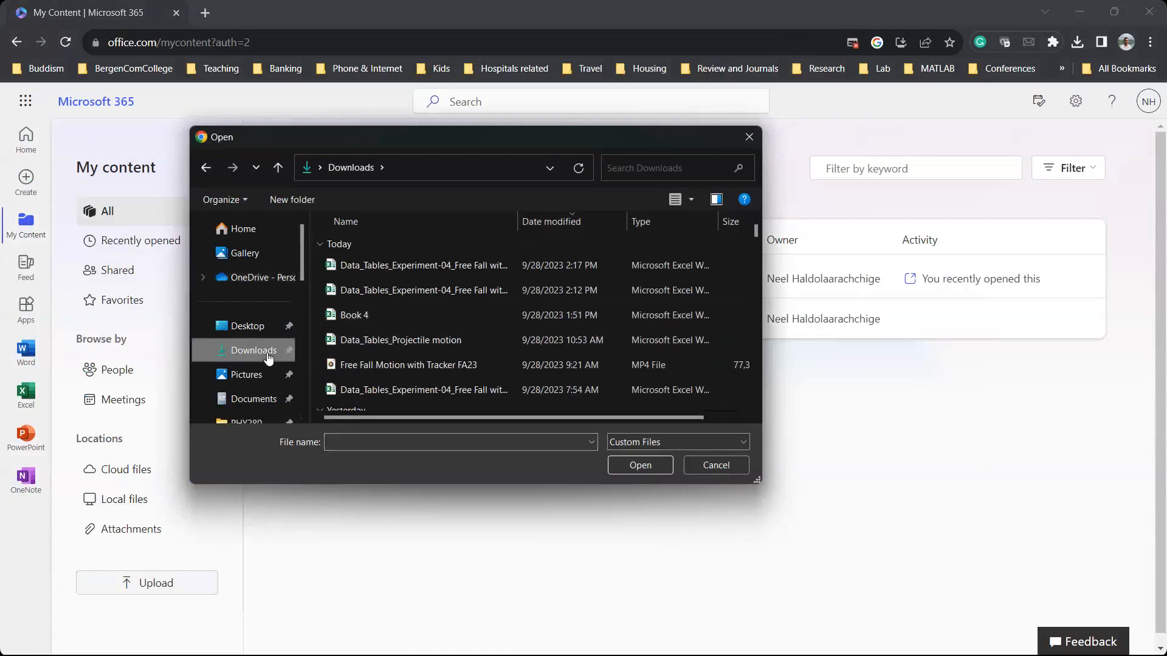
left_click(262, 277)
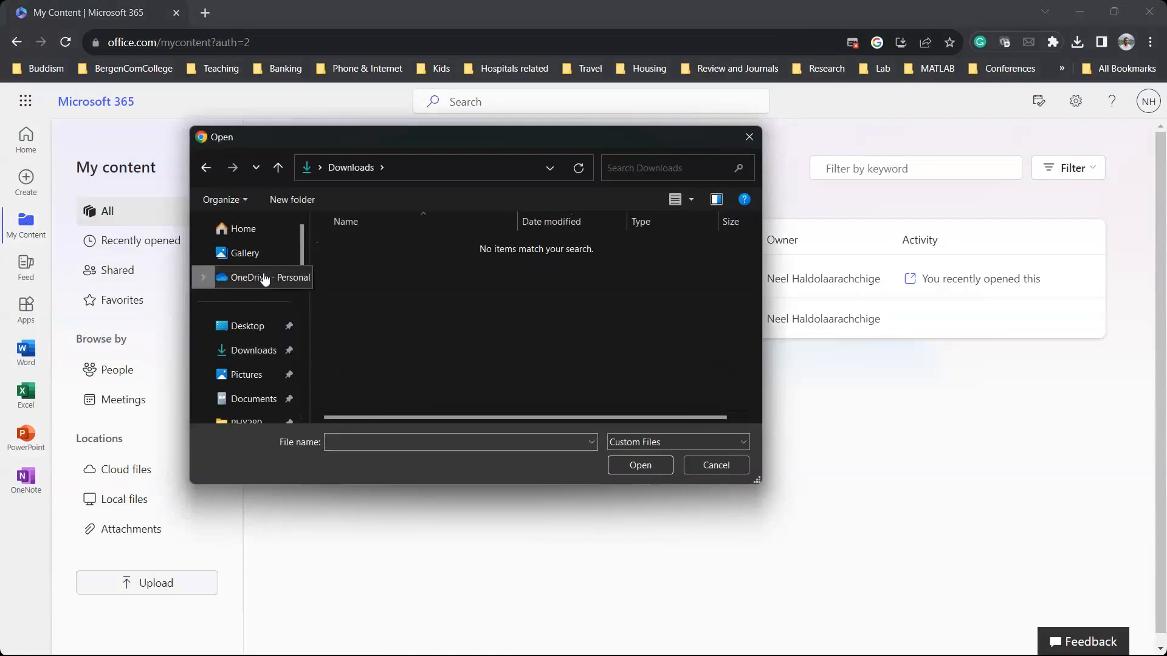
left_click(255, 348)
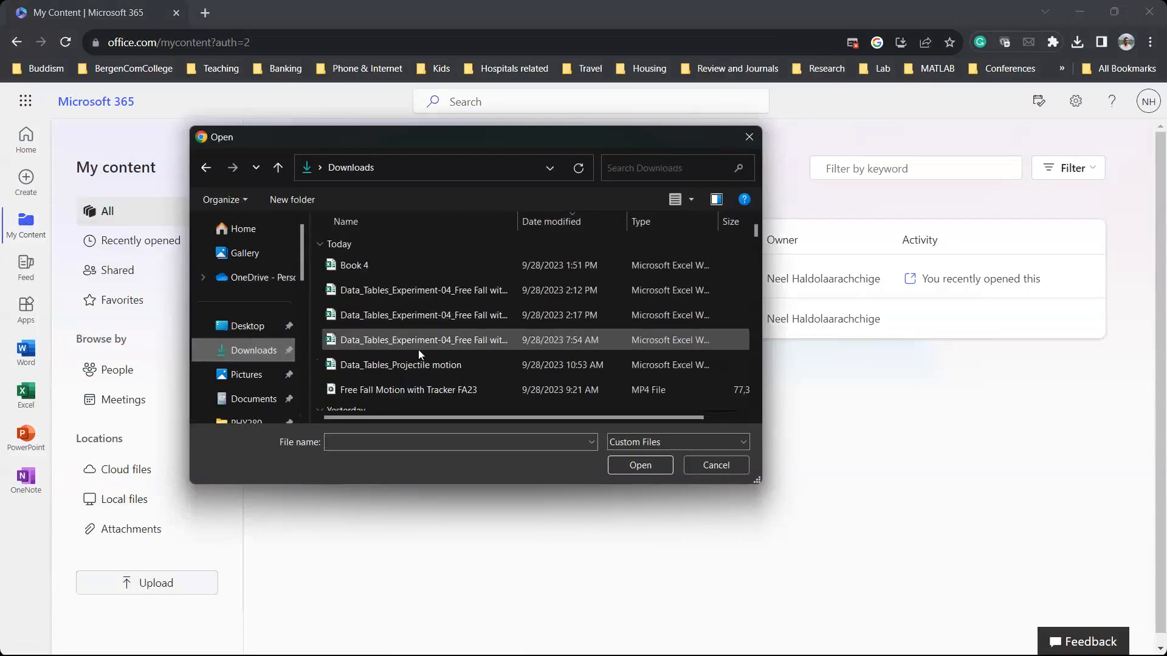
left_click(441, 268)
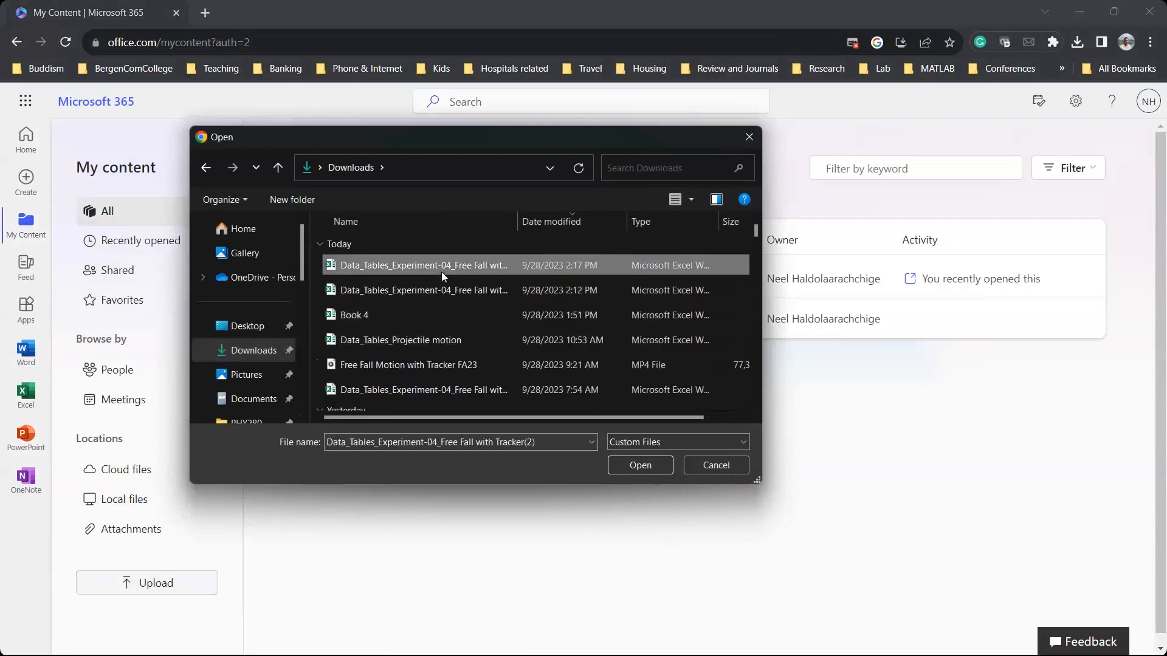
left_click(641, 465)
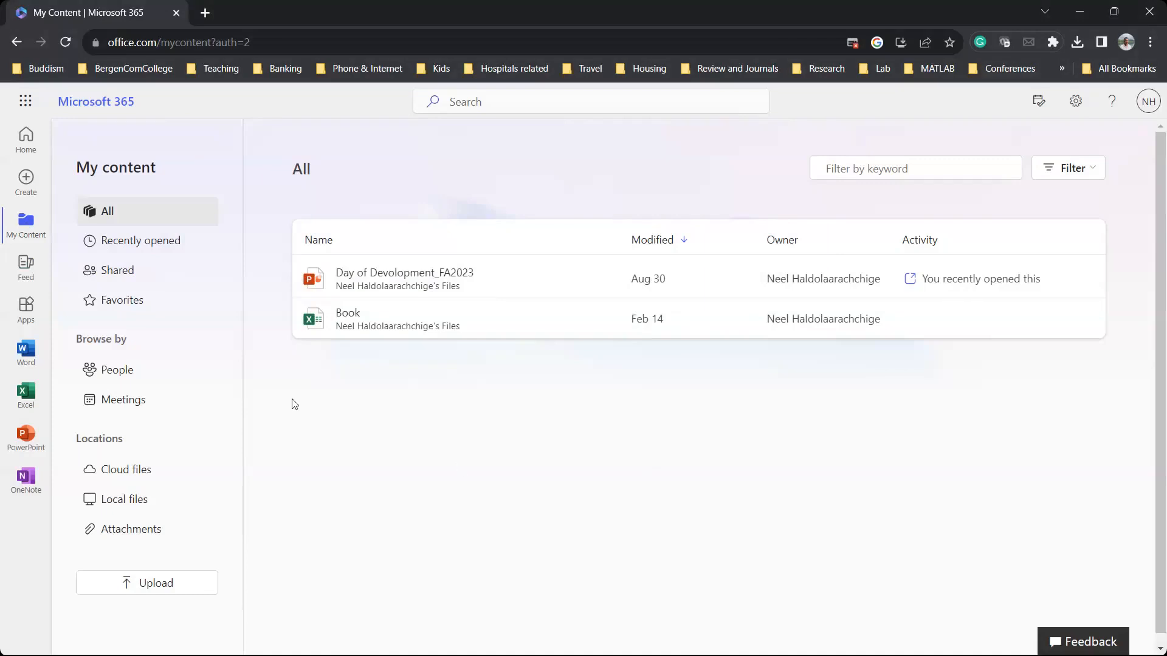
- Return to My Content from the home page and try uploading Data_Tables_Experiment-04_Free Fall with Tracker(2) again
left_click(534, 17)
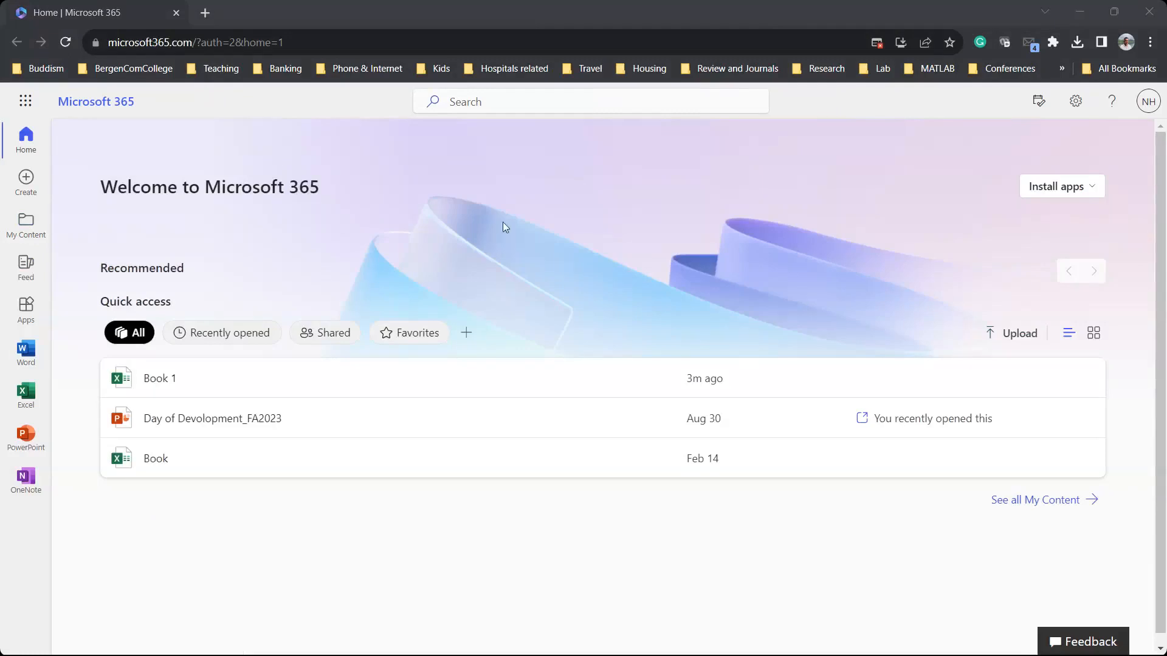
left_click(374, 191)
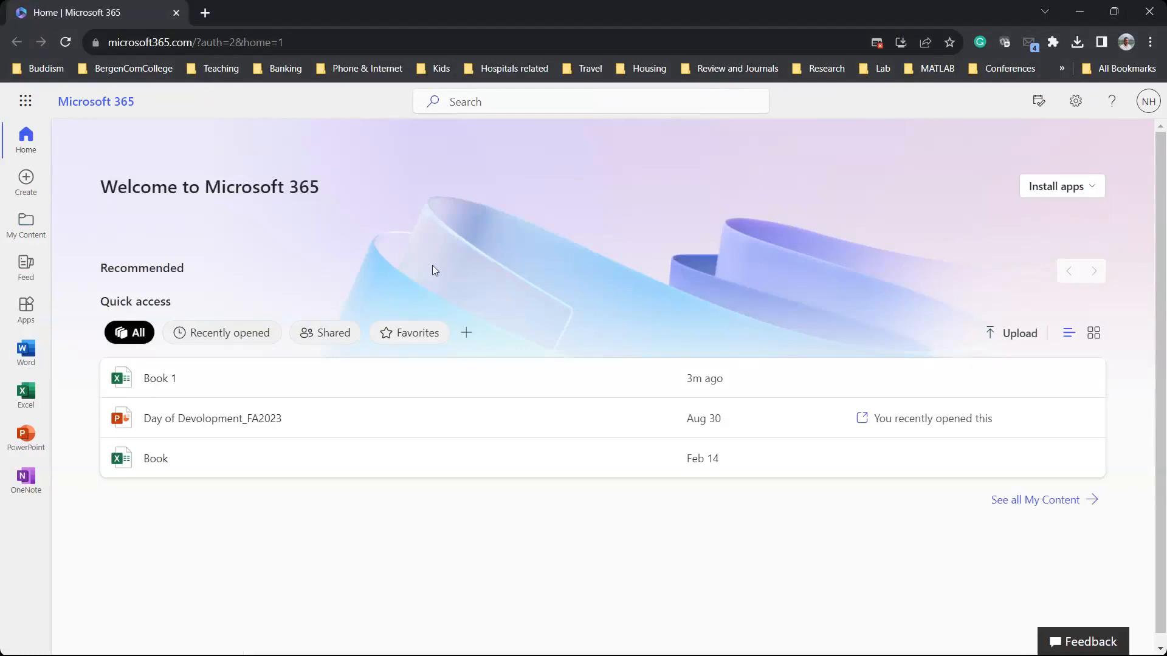
left_click(26, 222)
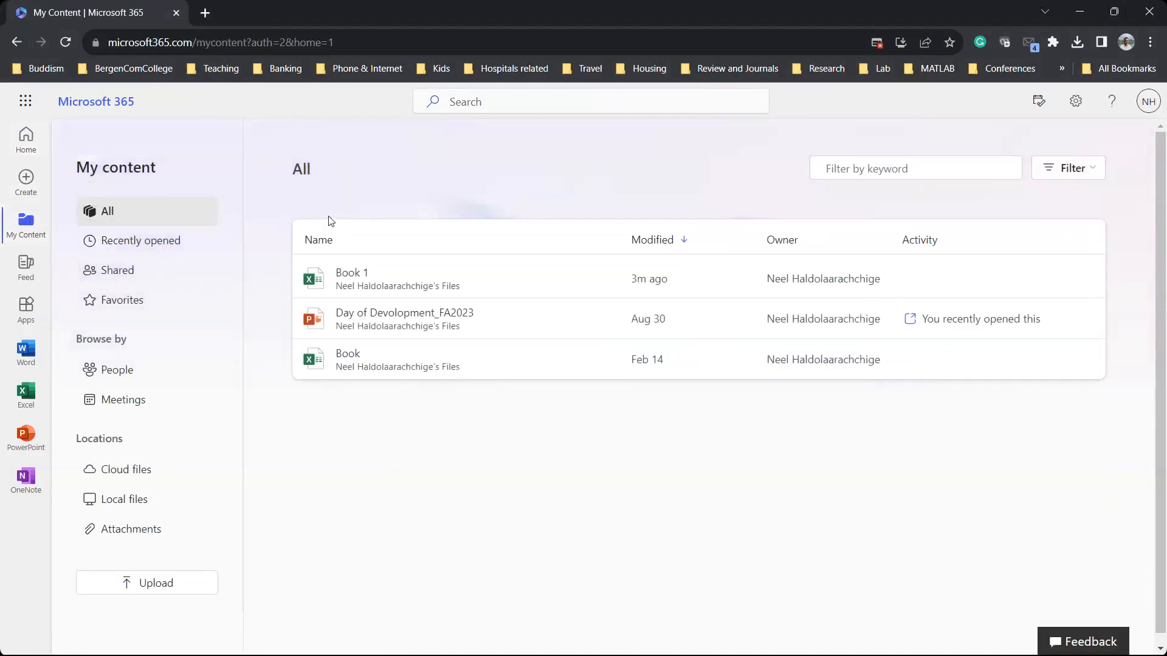
left_click(152, 584)
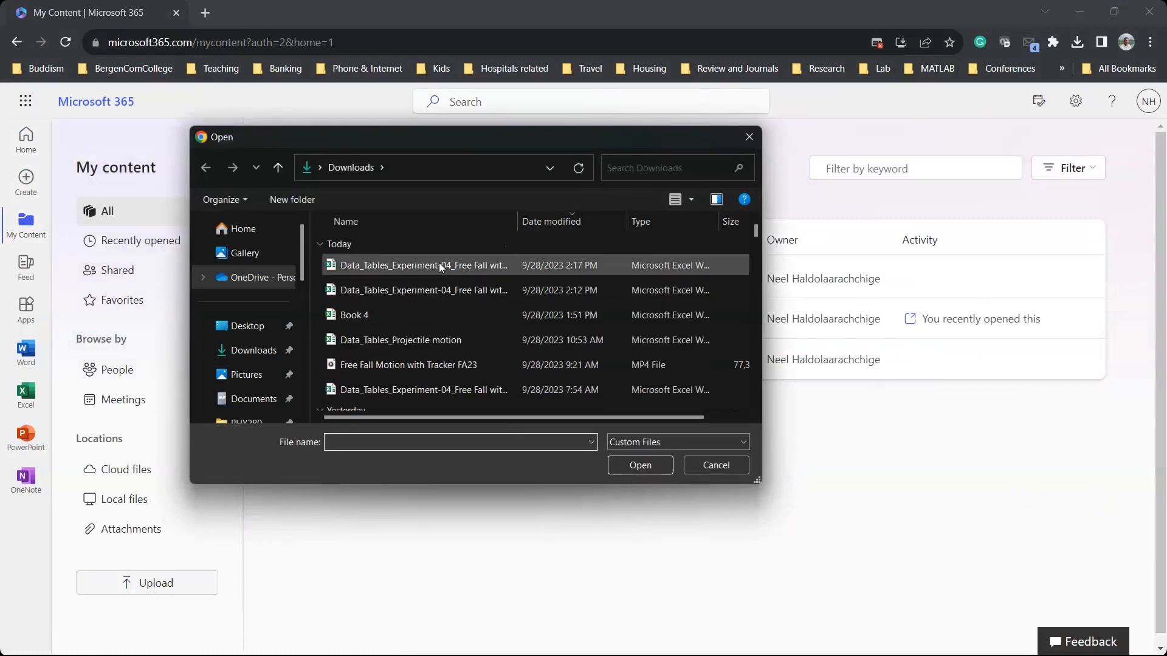
left_click(439, 264)
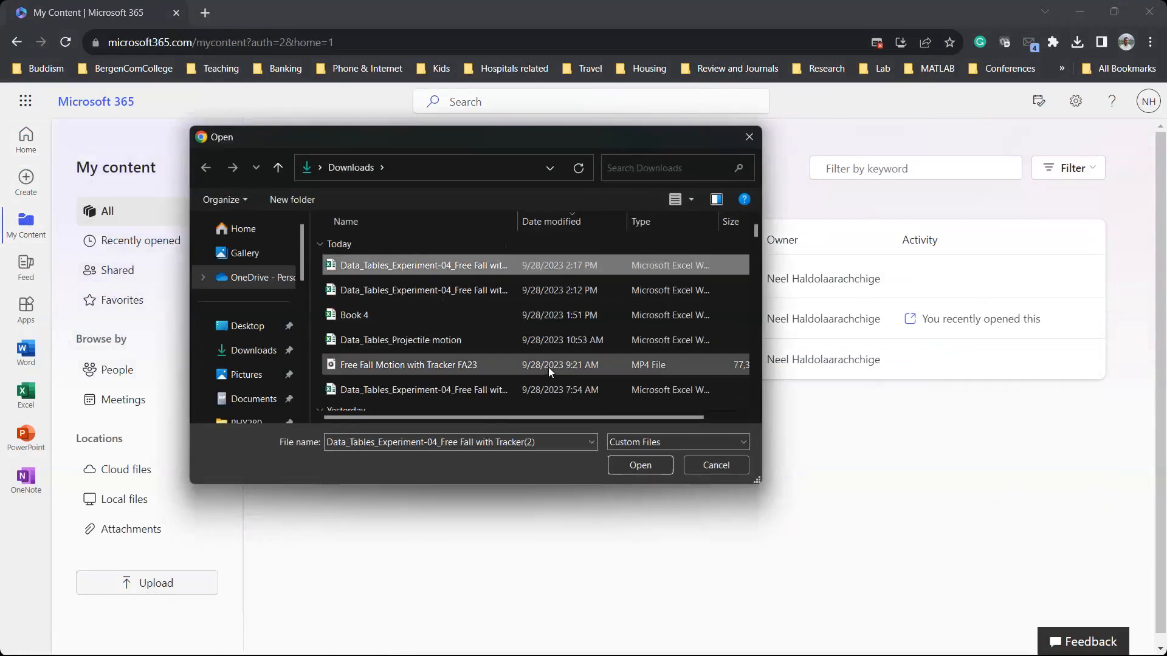
left_click(635, 466)
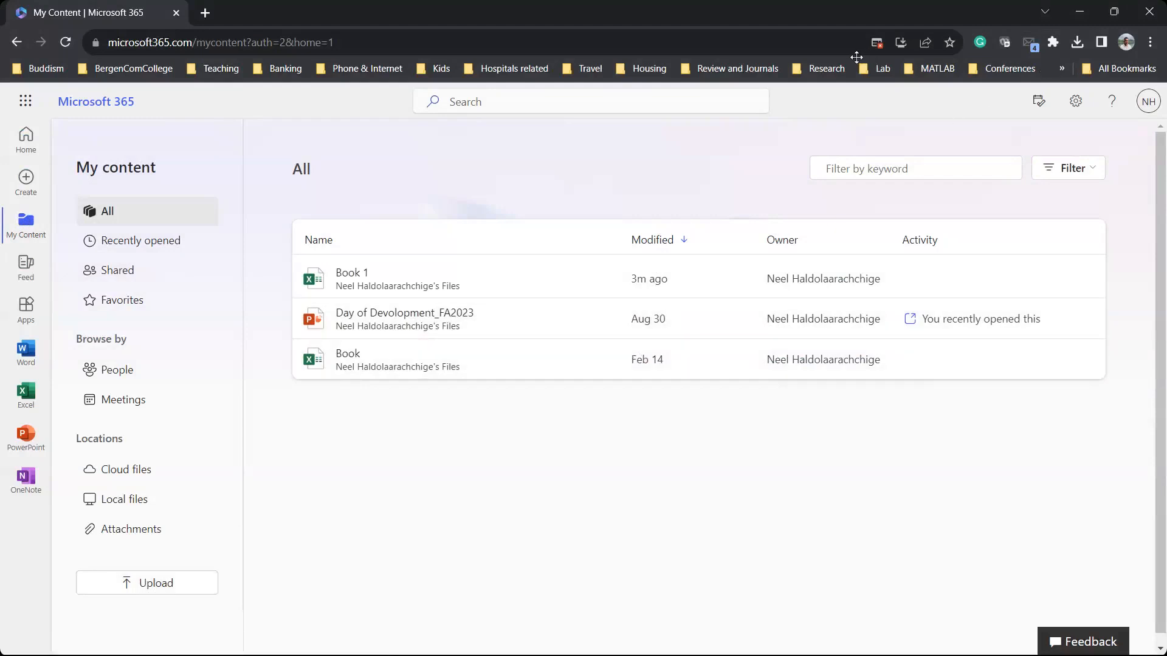
left_click(720, 47)
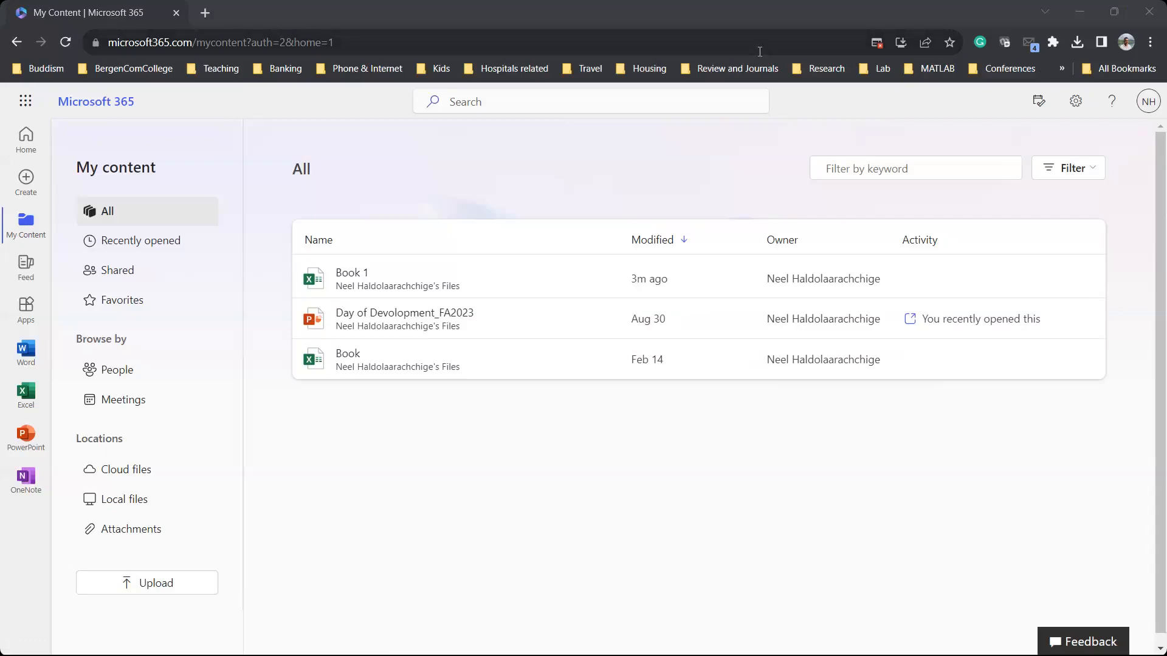
left_click(877, 44)
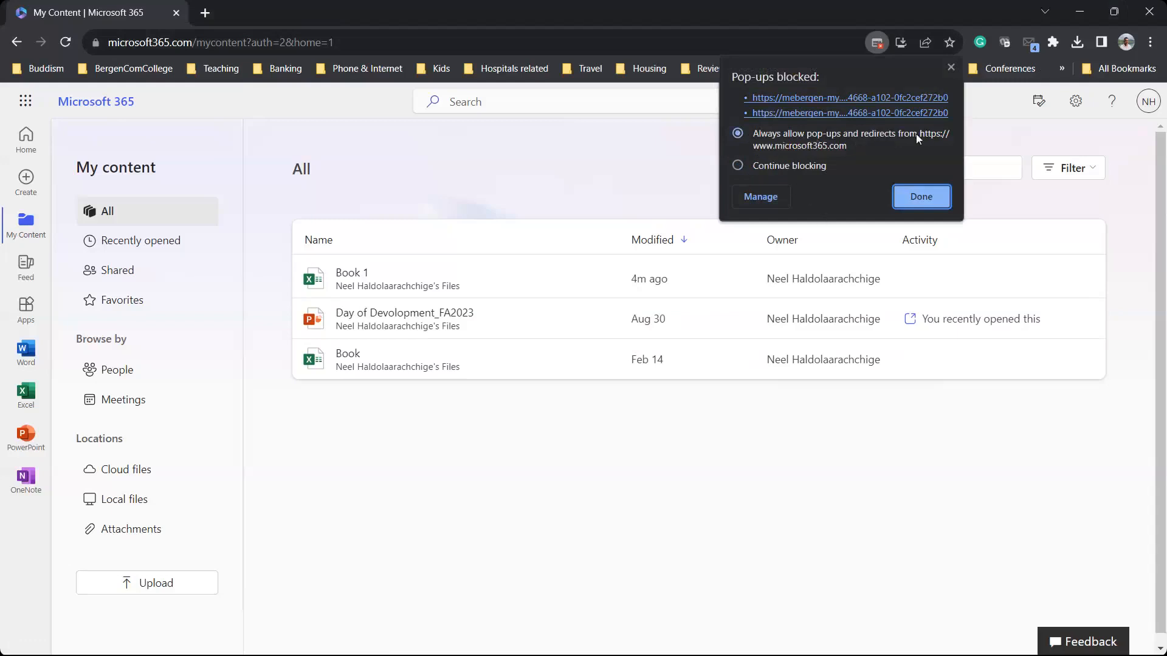
left_click(920, 197)
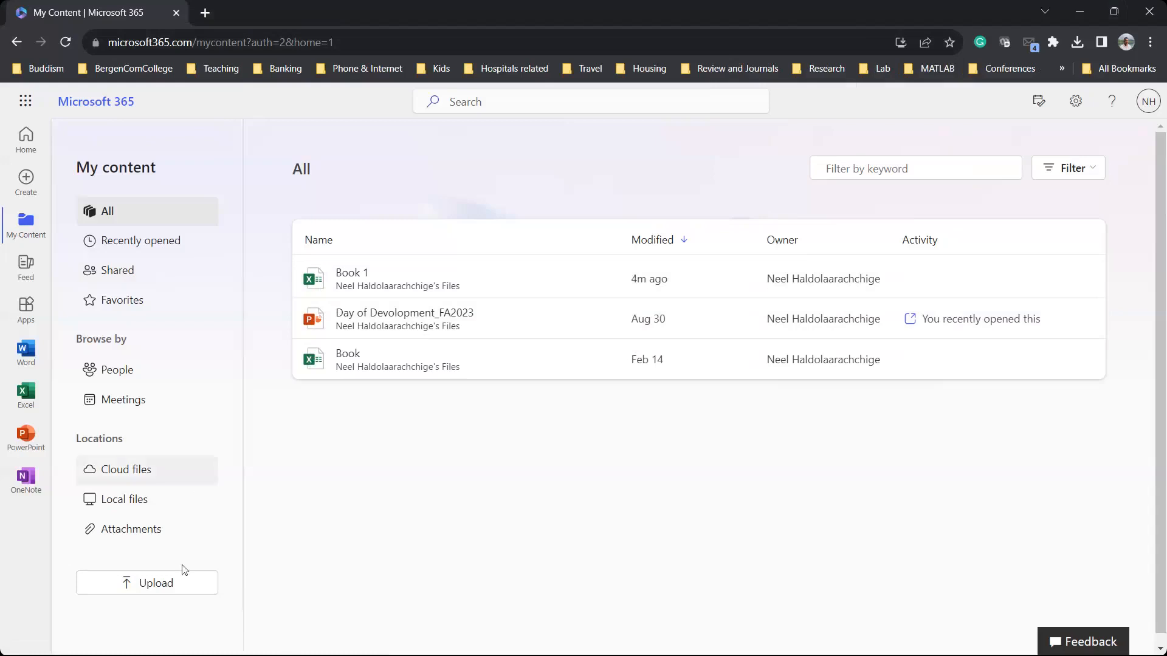
- Upload Data_Tables_Experiment-04_Free Fall with Tracker(2) from Downloads so that it opens in Excel online
left_click(173, 586)
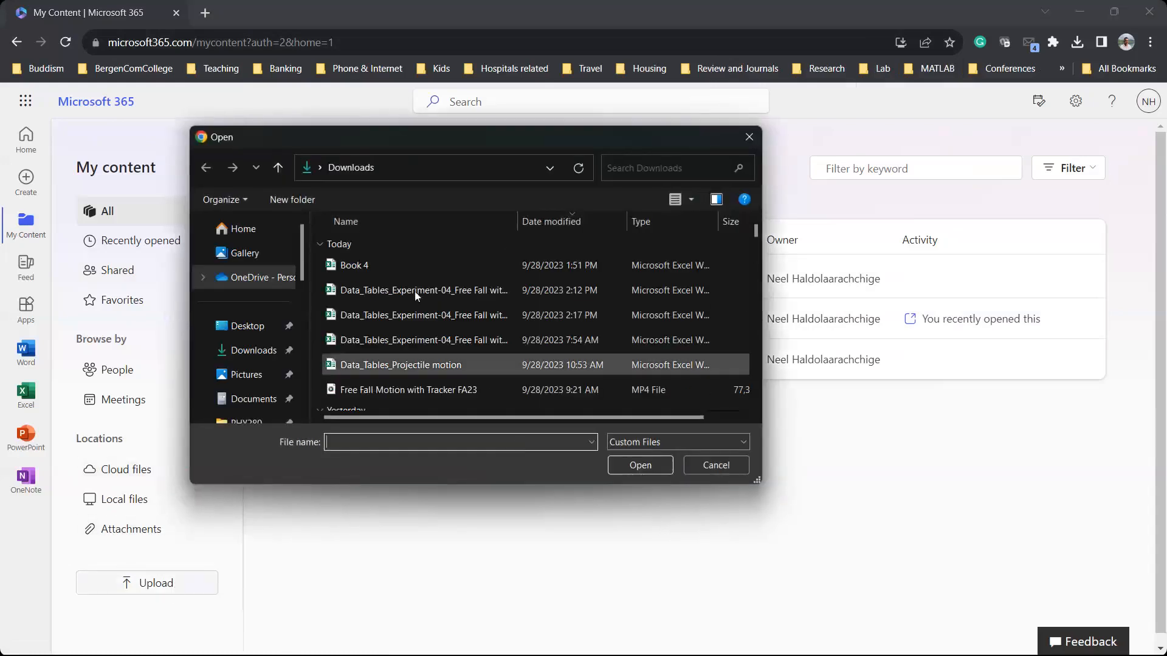
left_click(443, 265)
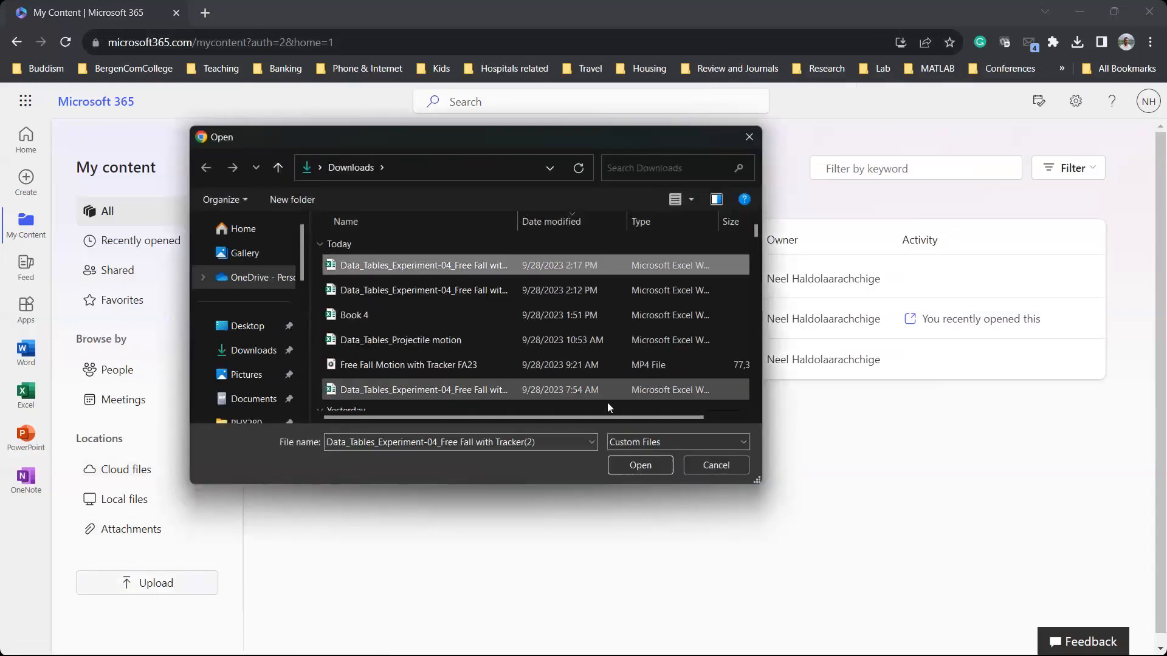
left_click(640, 465)
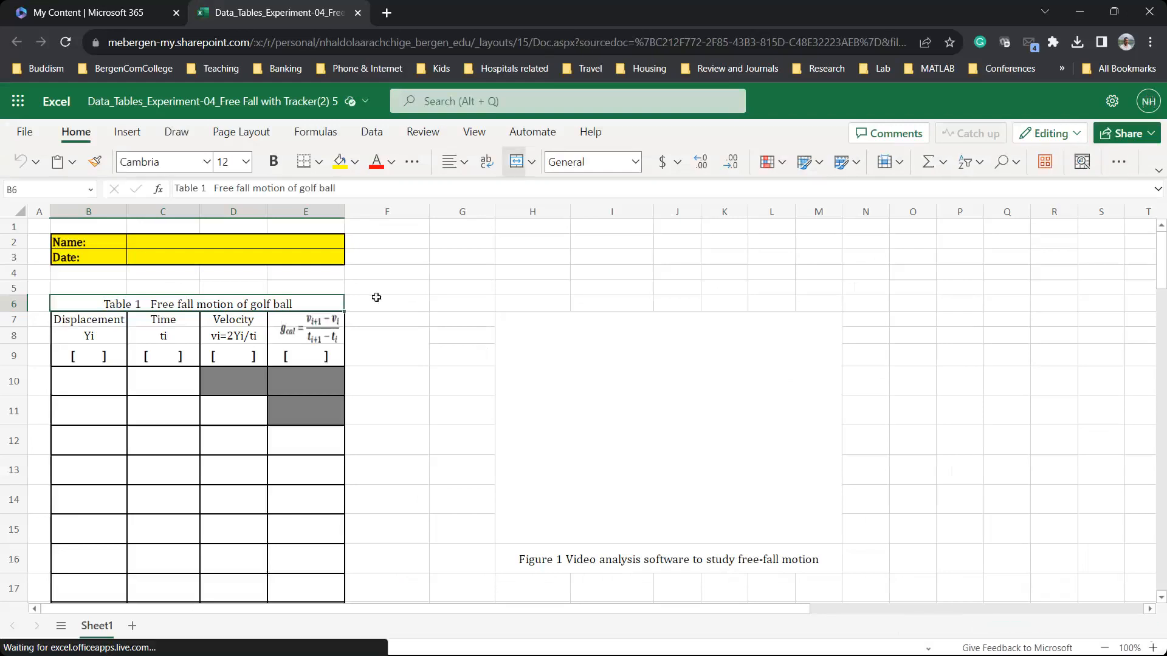
- Look through the uploaded worksheet, from the blank Table 1 on golf ball free fall to the areas below it
scroll(429, 388, "down", 6)
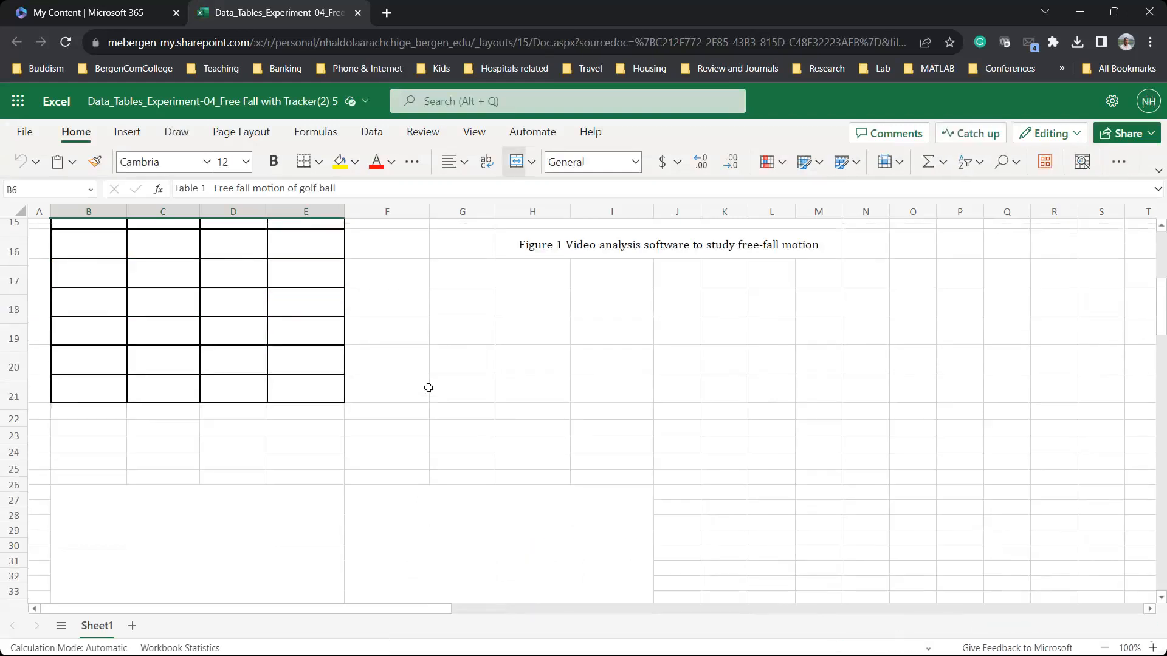
scroll(428, 388, "down", 8)
scroll(428, 387, "up", 14)
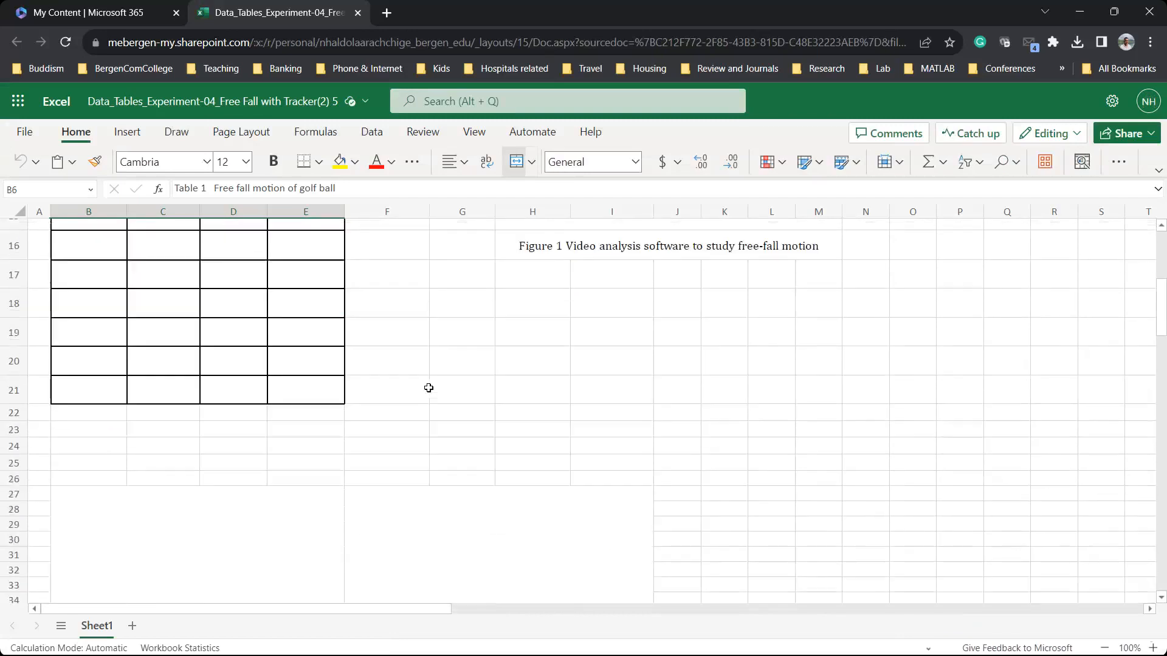
scroll(429, 388, "down", 2)
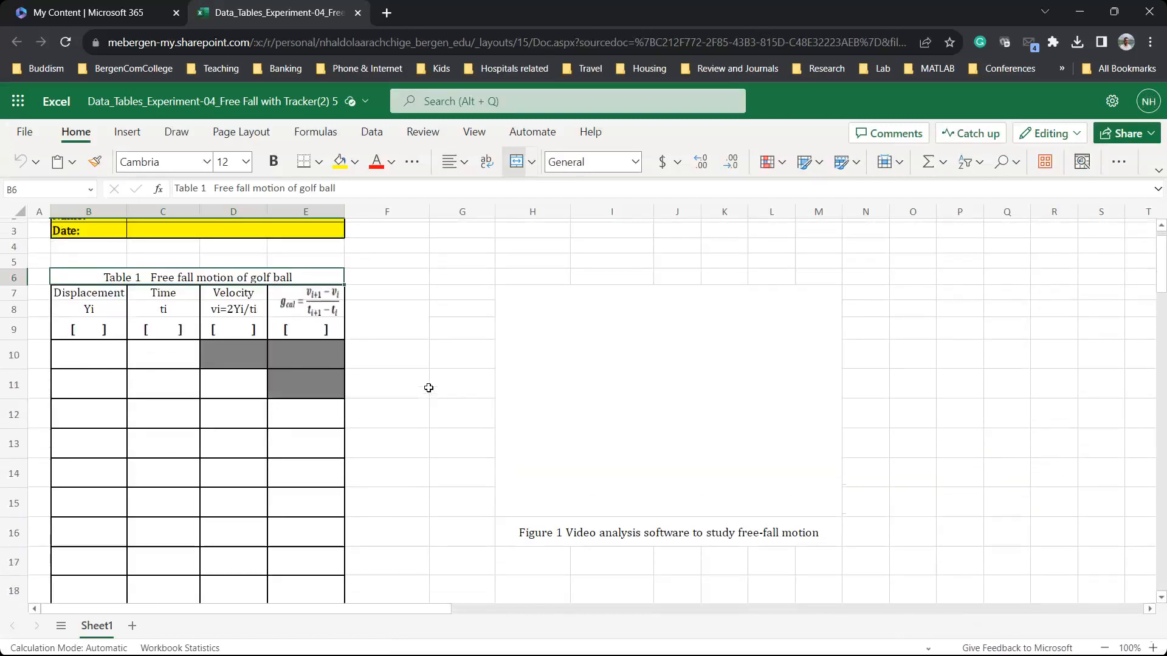
scroll(429, 387, "down", 1)
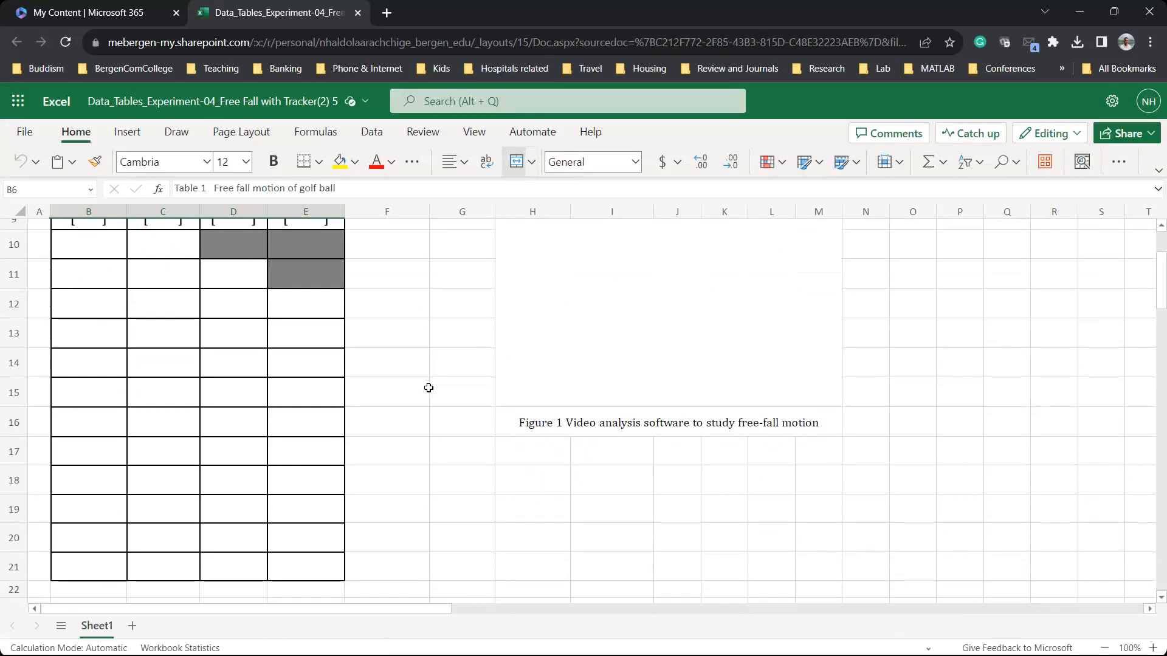
scroll(230, 358, "up", 1)
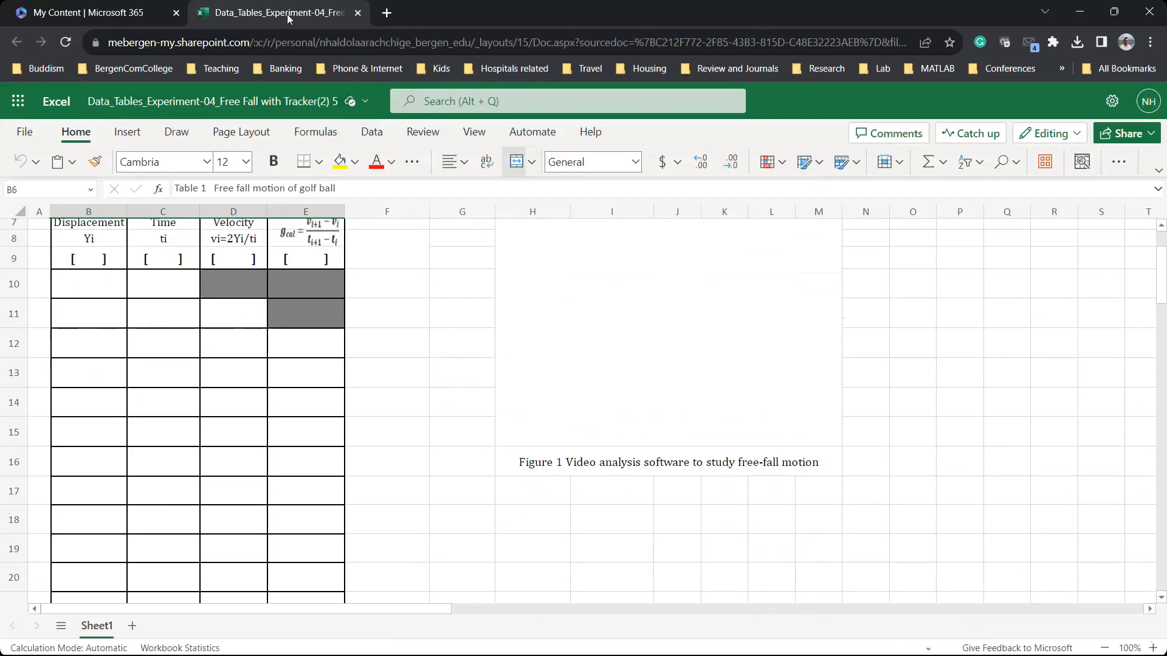
- Switch to the Data_Tables_Experiment-04_Free Fall with Tracker(1) workbook and review the displacement and time entries in Table 1
key("alt+Tab")
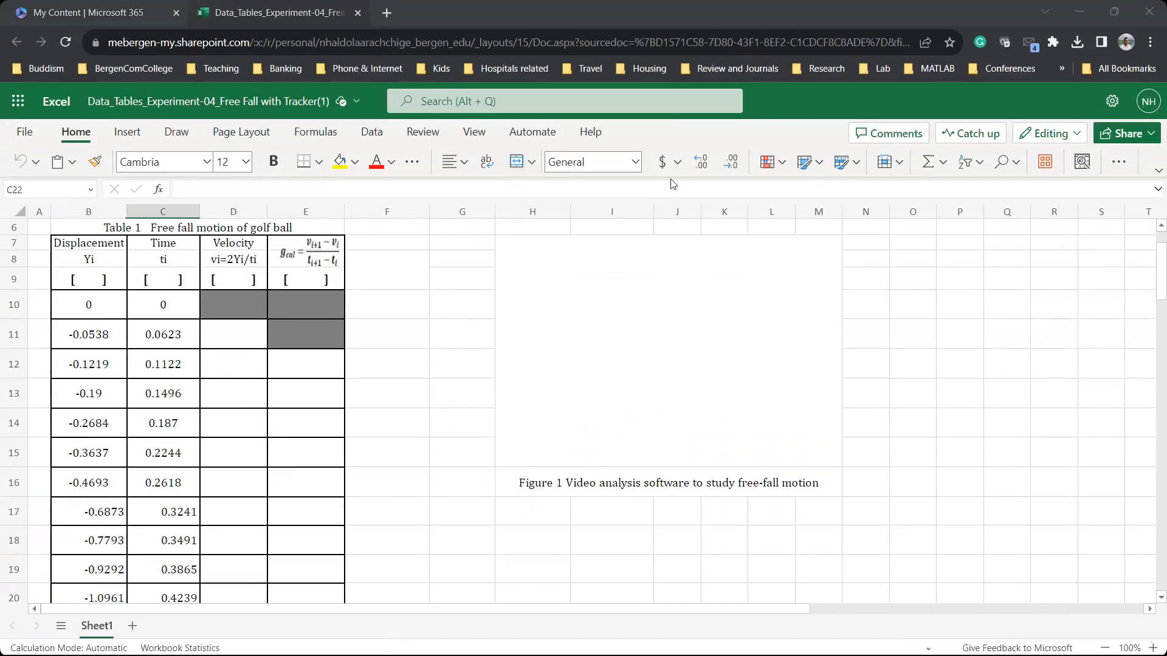
left_click(421, 307)
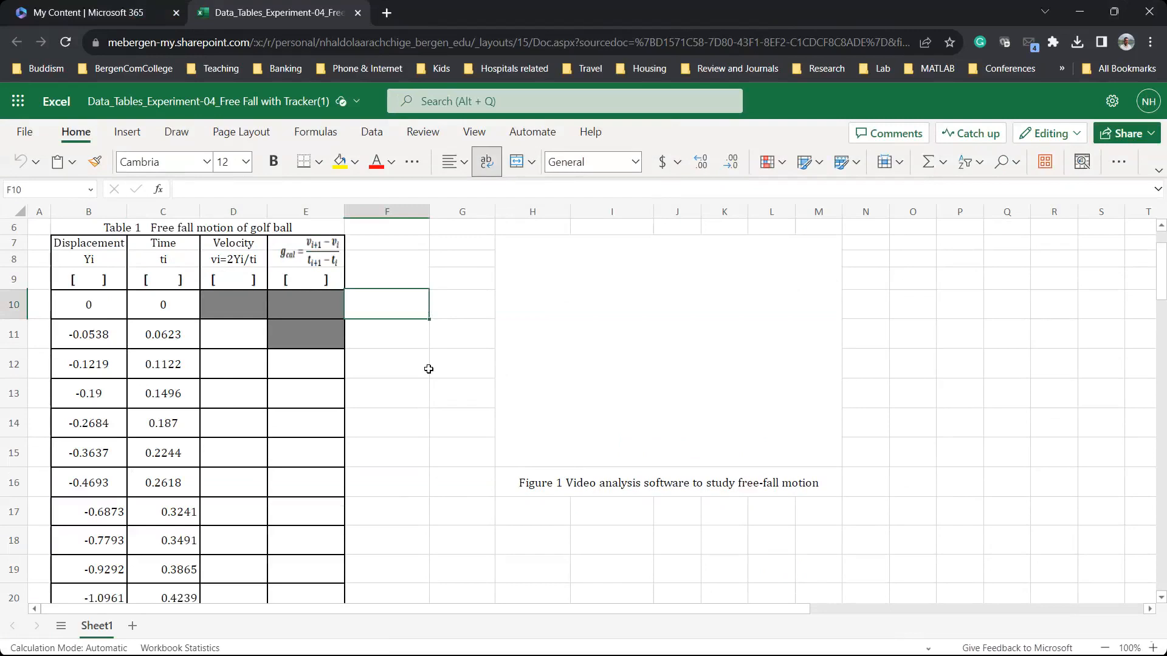
scroll(428, 368, "down", 3)
scroll(302, 354, "up", 2)
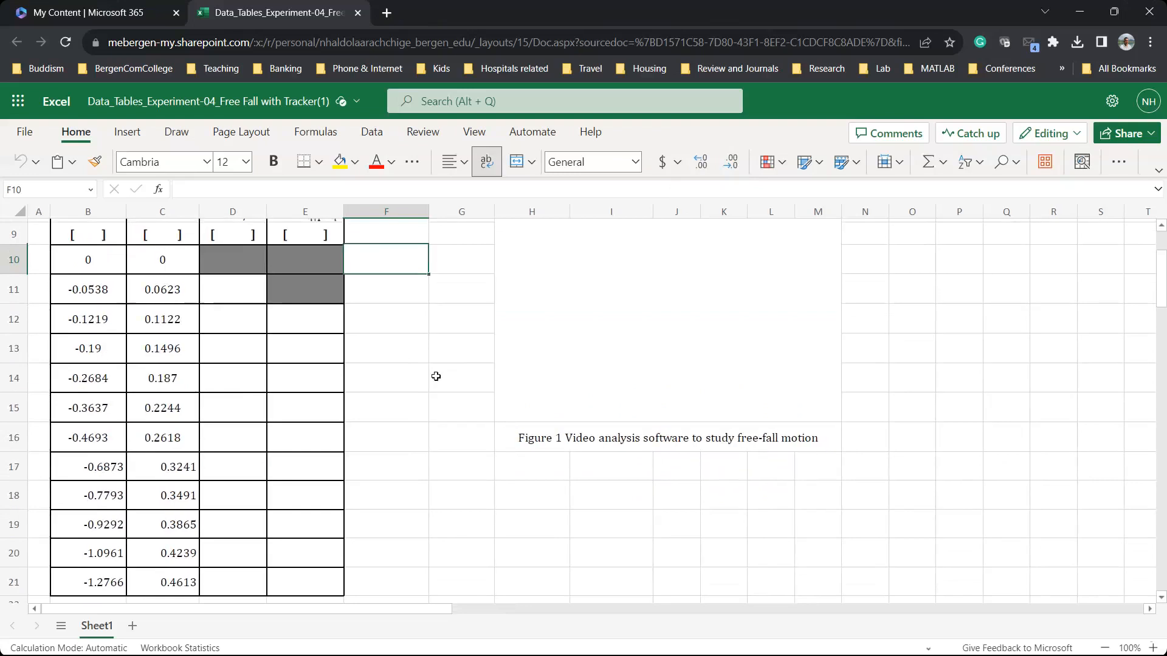
scroll(436, 376, "up", 3)
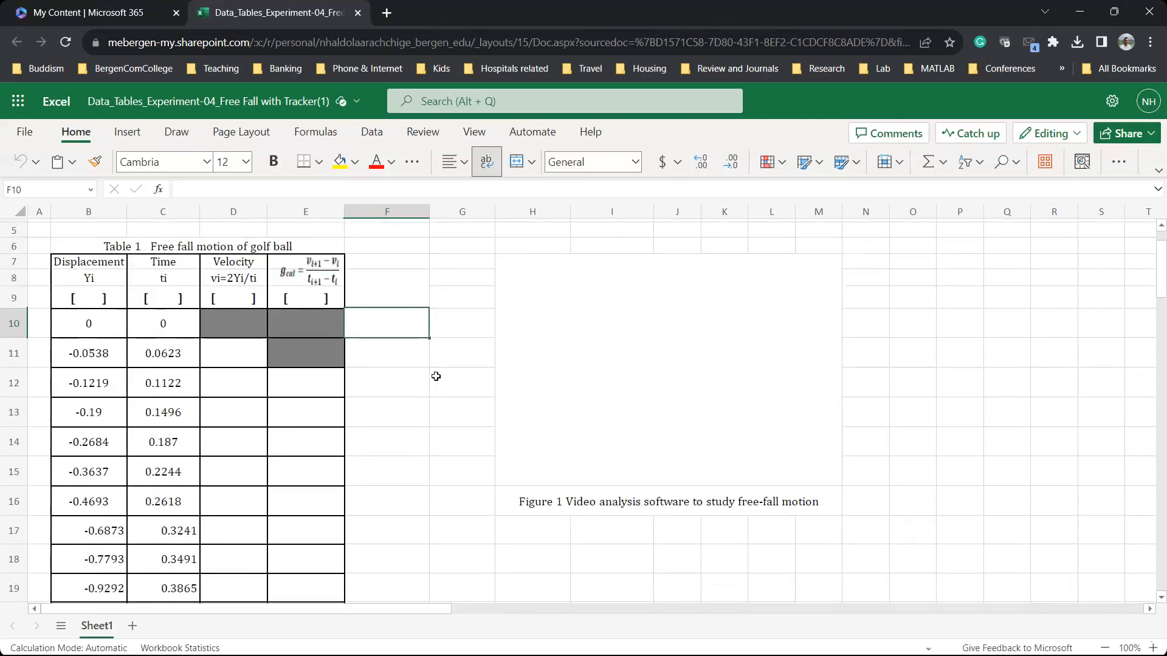
scroll(436, 376, "up", 2)
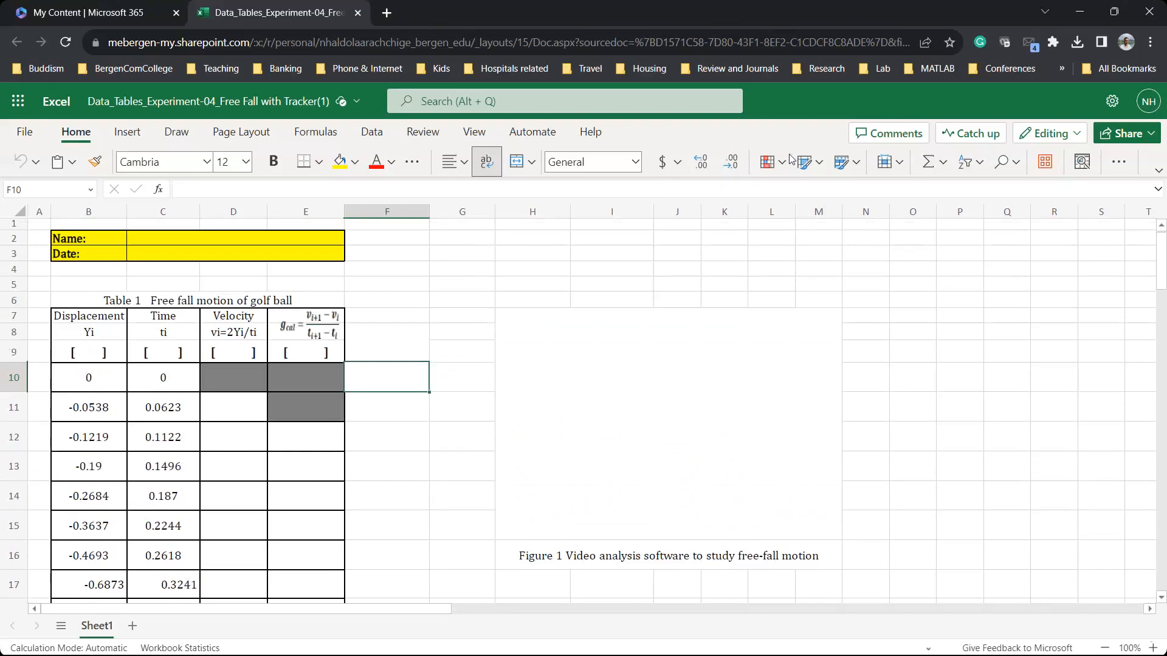
left_click(883, 61)
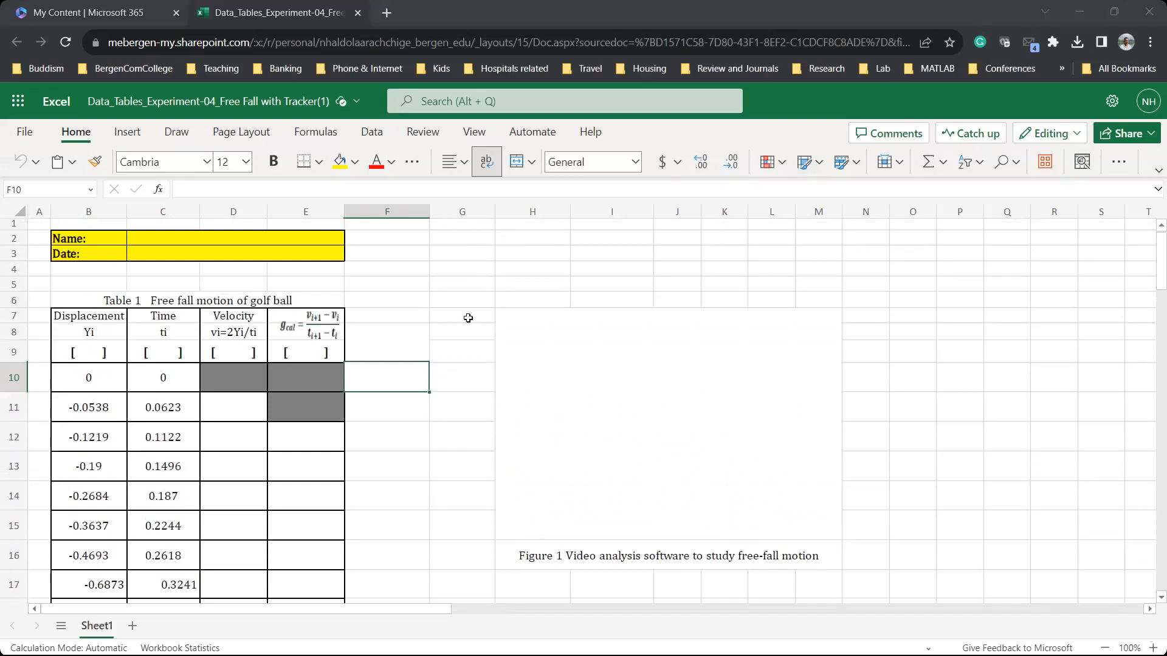
scroll(467, 318, "down", 6)
scroll(468, 318, "up", 3)
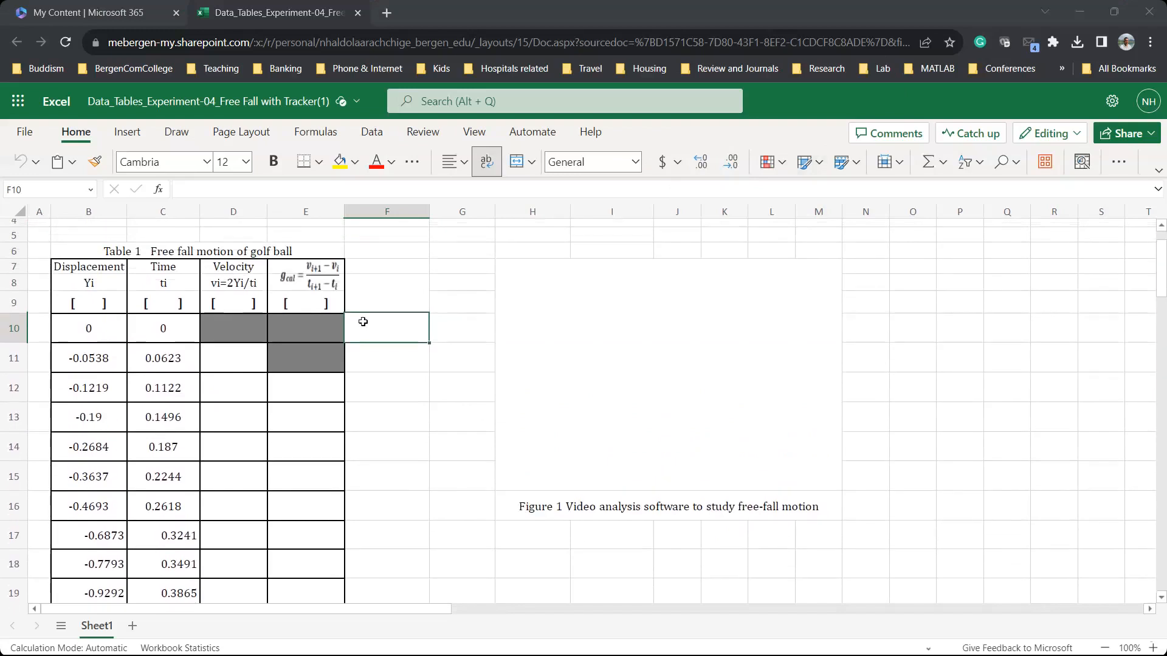
- Move the gcal formula picture out of the Table 1 header into the empty area around F5:F6
left_click(12, 266)
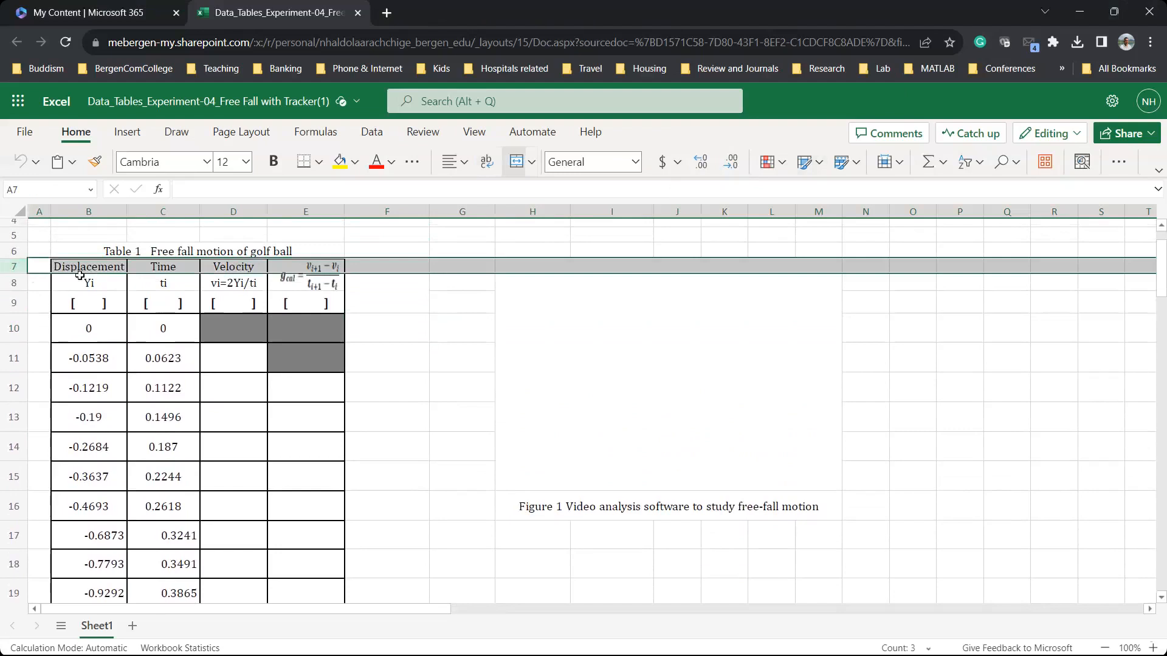
left_click_drag(85, 265, 330, 302)
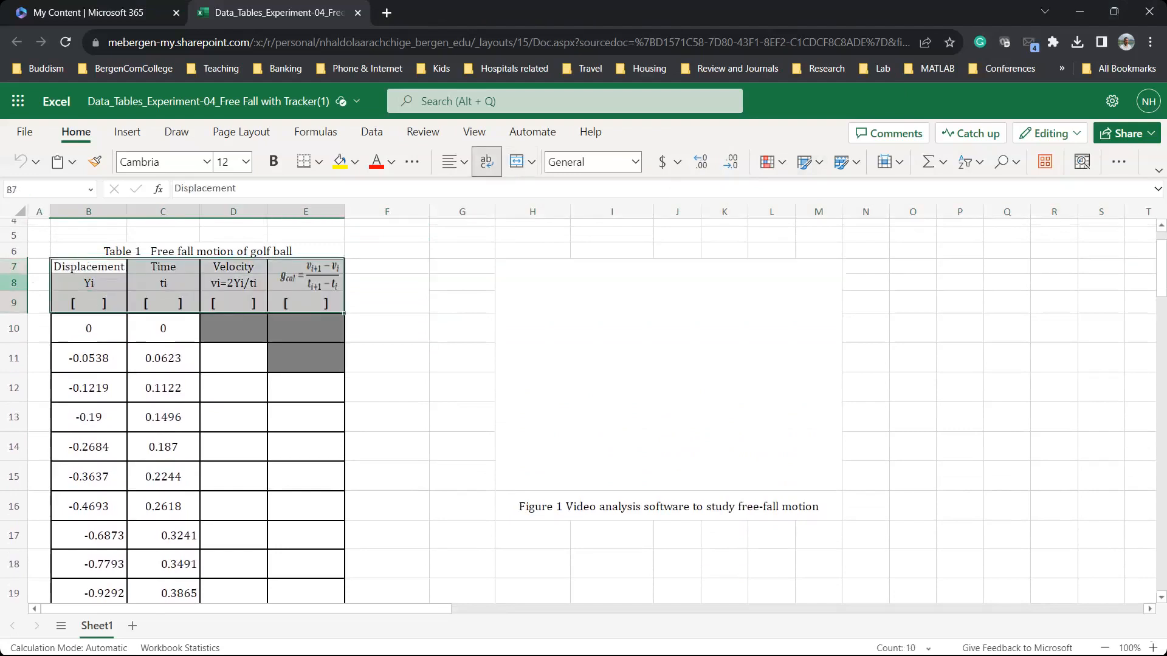
left_click(13, 282)
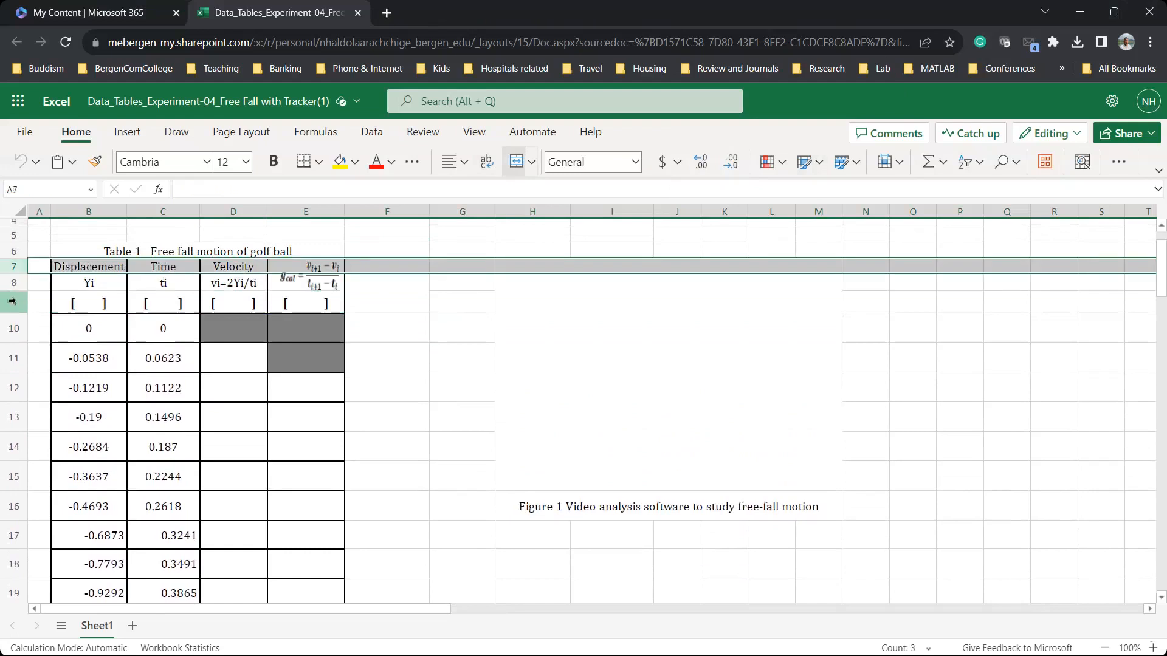
left_click(13, 302)
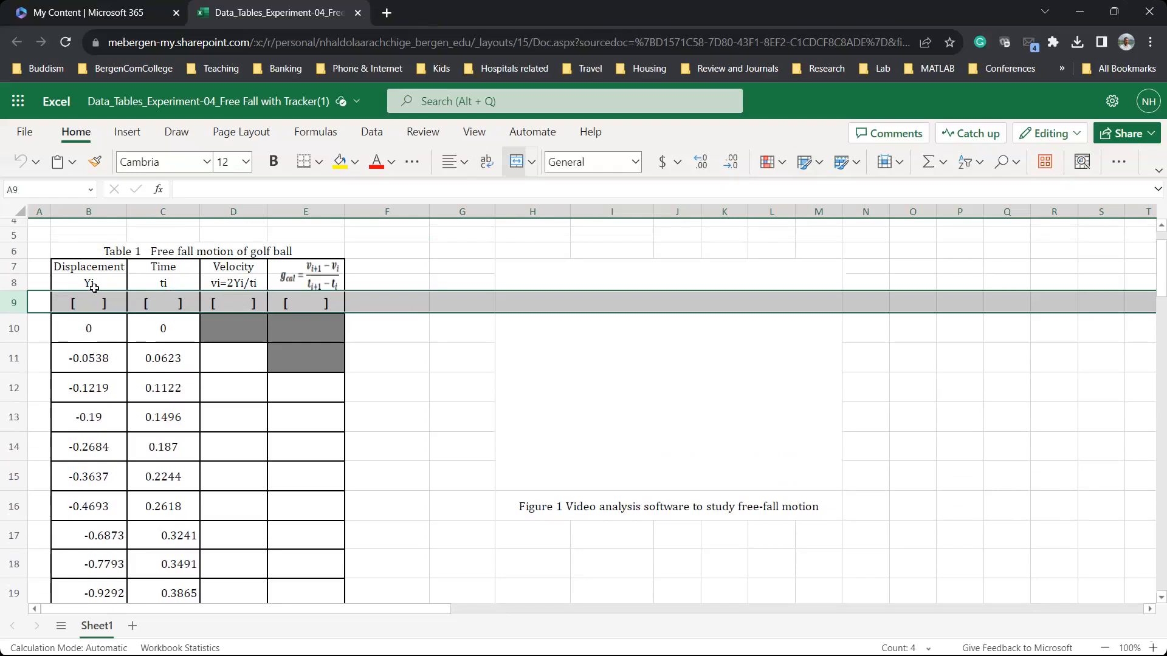
left_click(306, 274)
left_click_drag(305, 274, 414, 297)
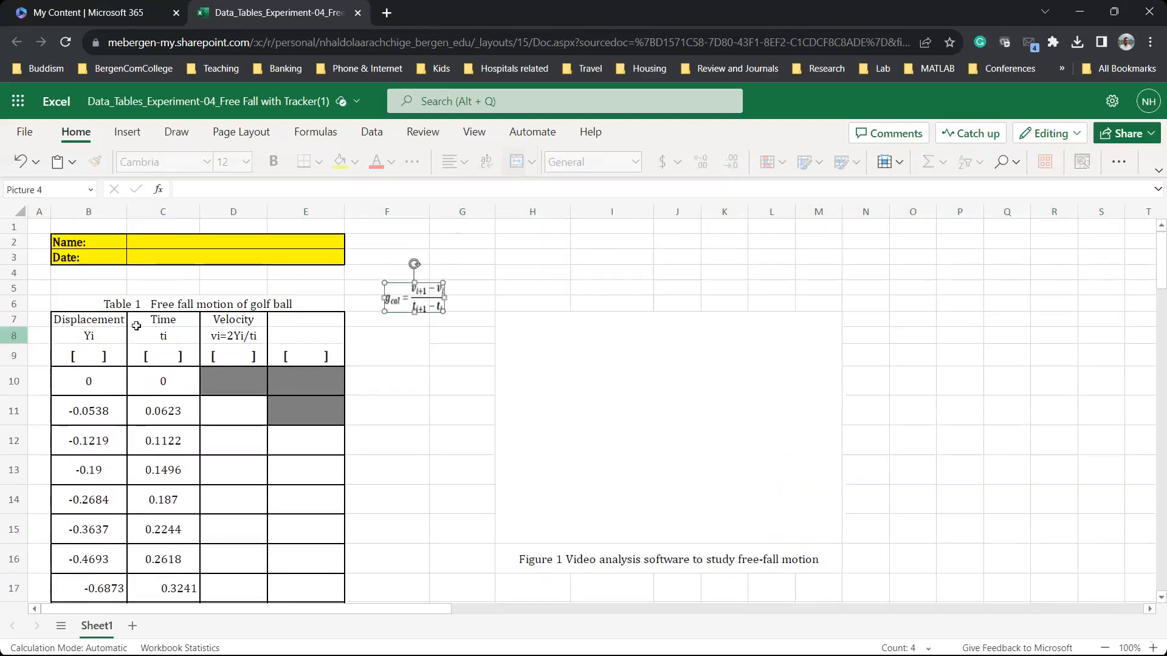
- Delete rows 8 and 9, which hold the symbols and empty unit brackets of the Table 1 header
left_click(200, 336)
left_click_drag(13, 336, 13, 356)
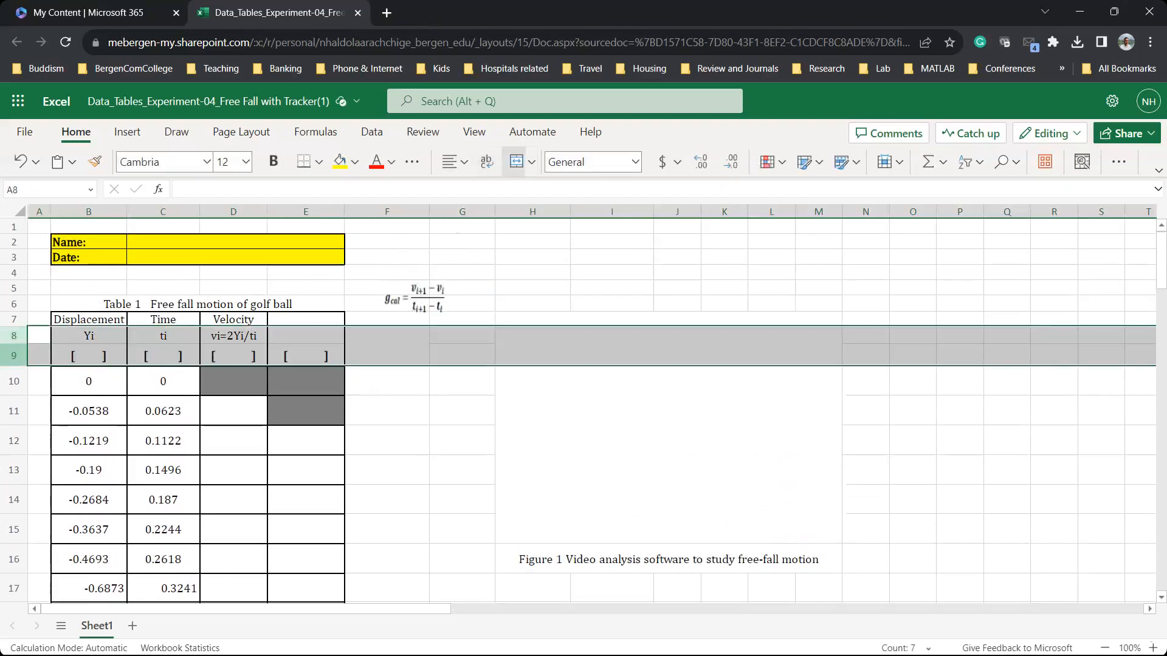
right_click(14, 356)
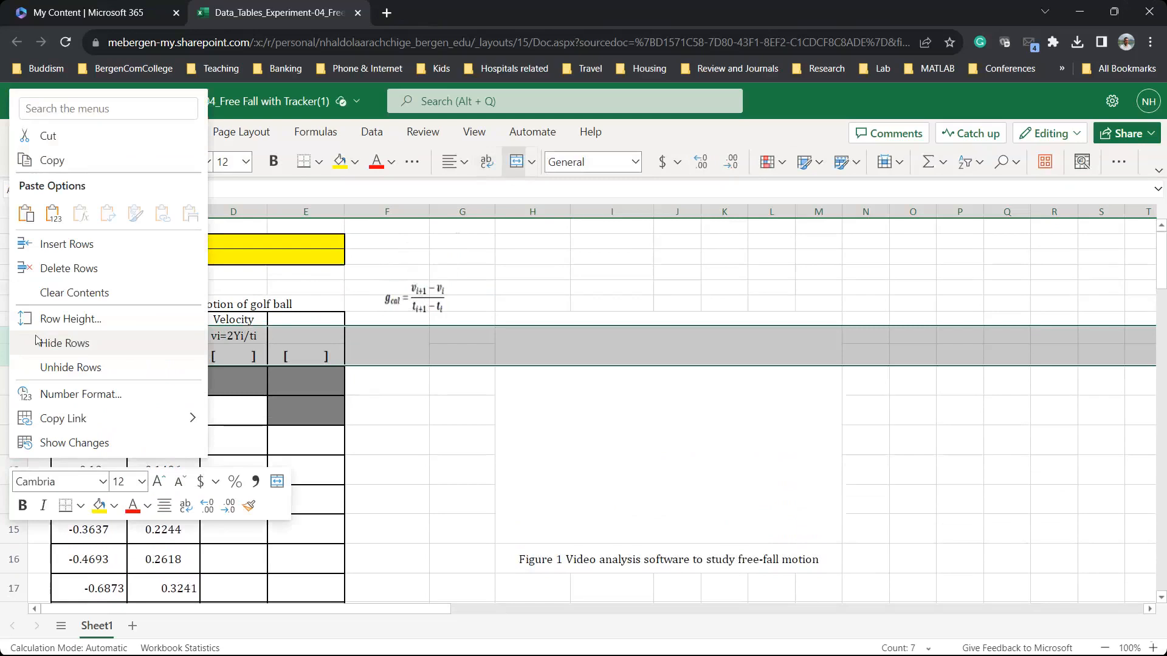
left_click(69, 271)
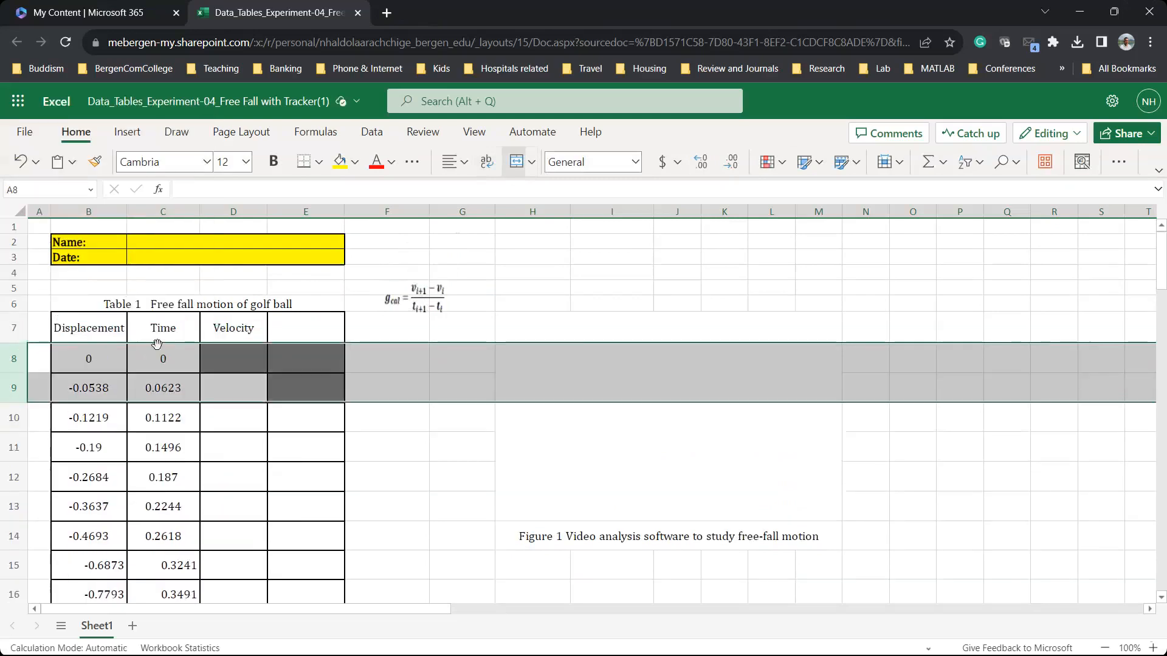
- Add a second line reading "Y [ m ]" to the Displacement header in B7
left_click(110, 330)
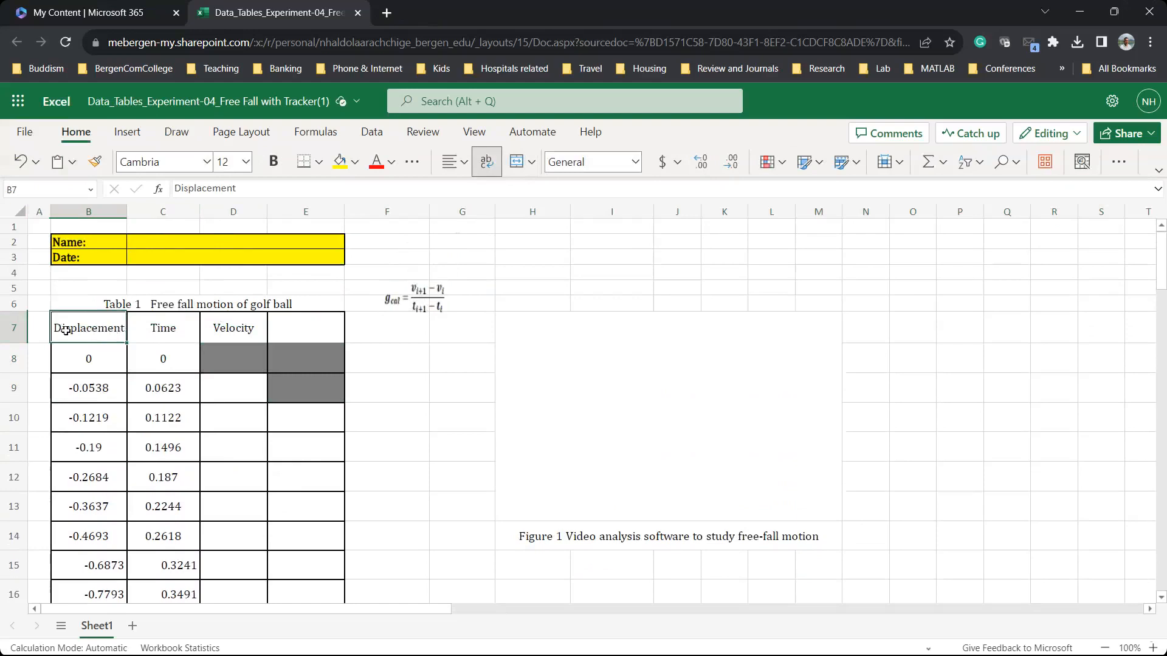
left_click(259, 193)
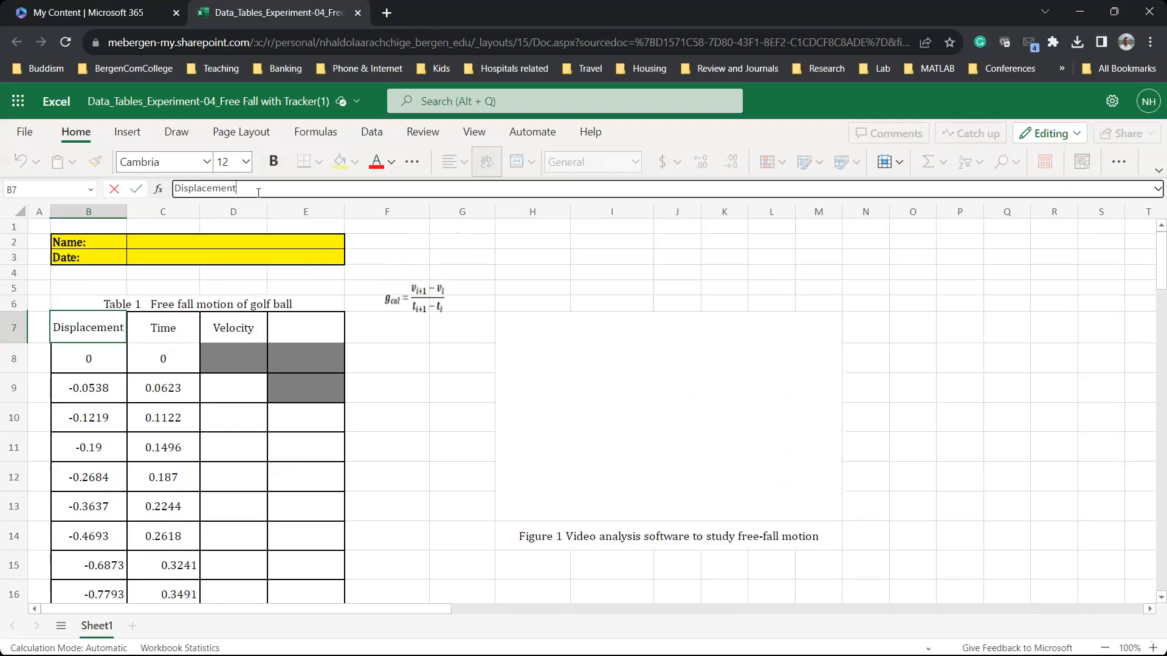
key("alt+Return")
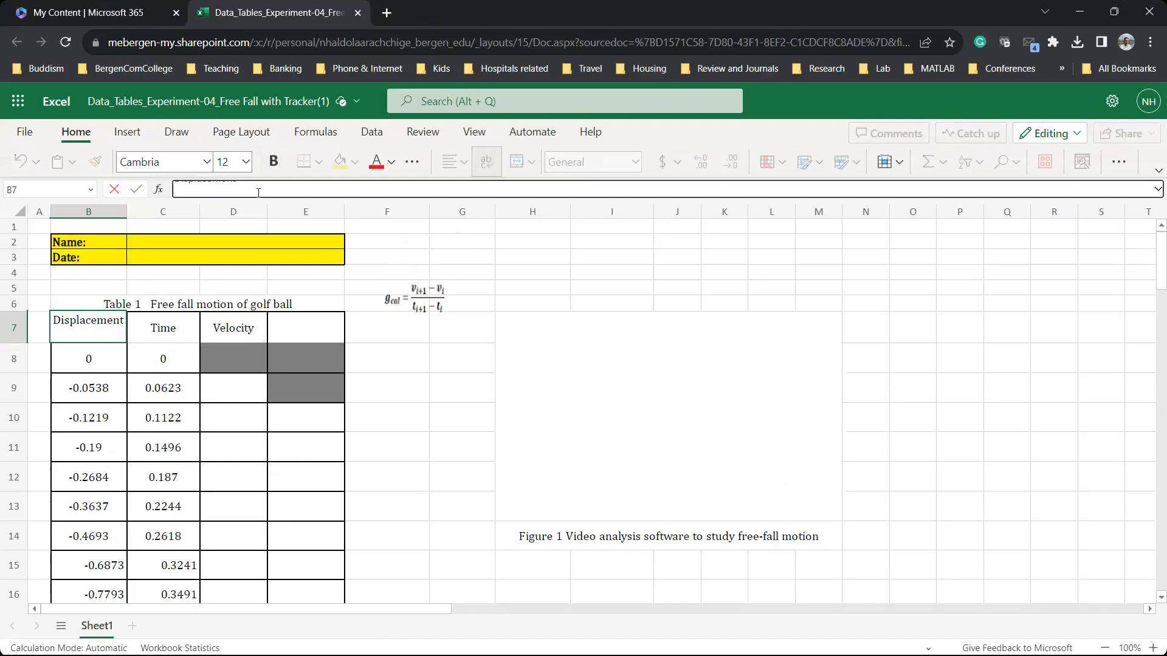
type("Y [ m ]")
key("Return")
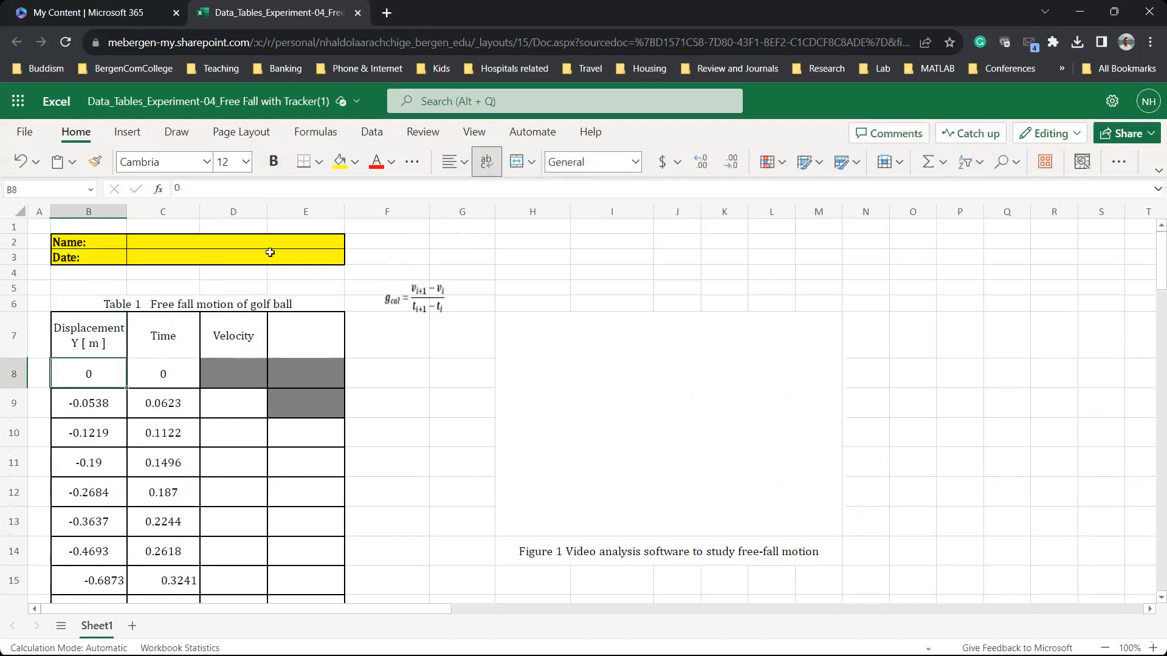
- Add a second line reading "t [ s ]" to the Time header in C7
left_click(172, 334)
left_click(215, 194)
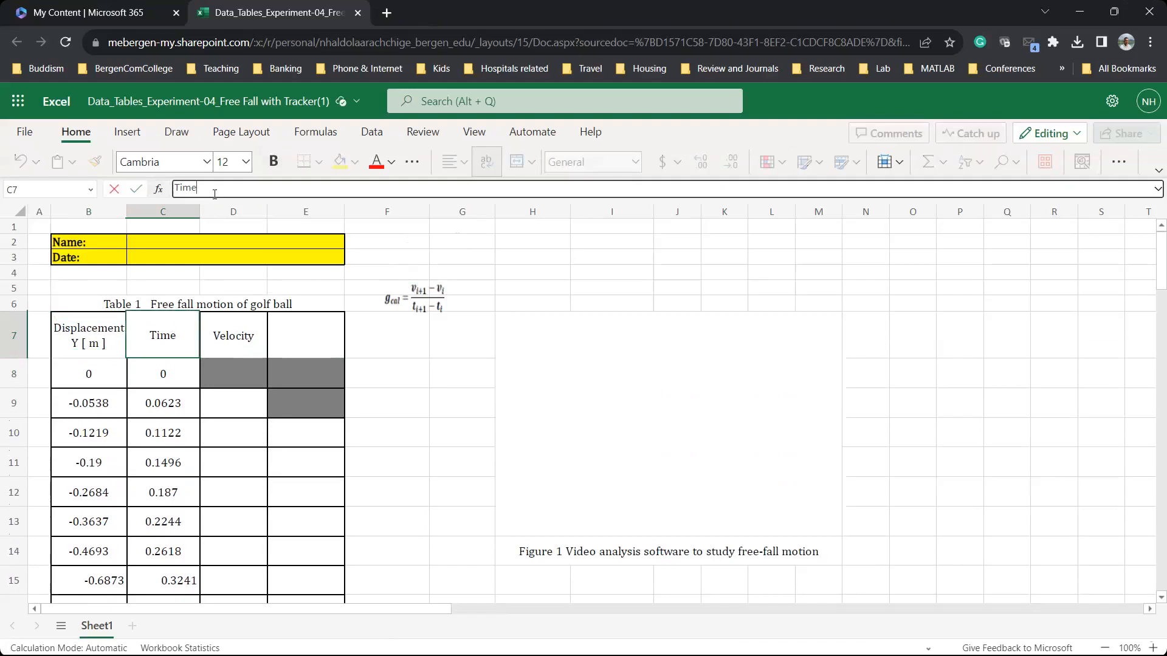
key("alt+Return")
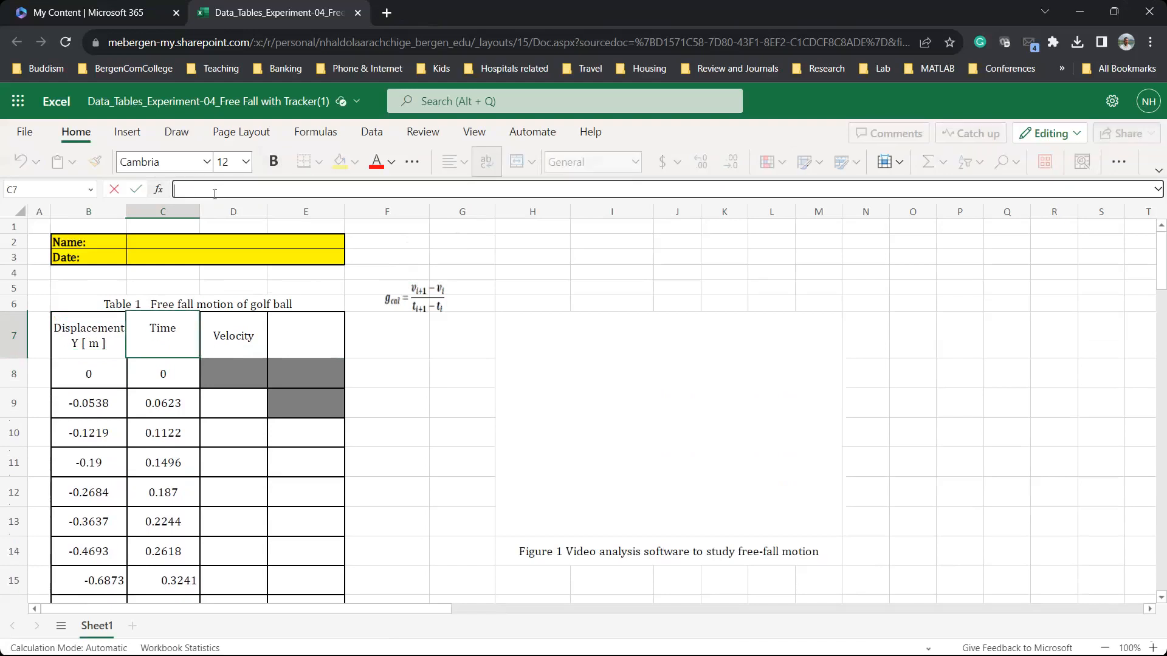
type("t [ s ]")
key("Return")
- Extend the Velocity header in D7 with the lines "v=2*Y/t" and "[ m/s ]"
left_click(241, 326)
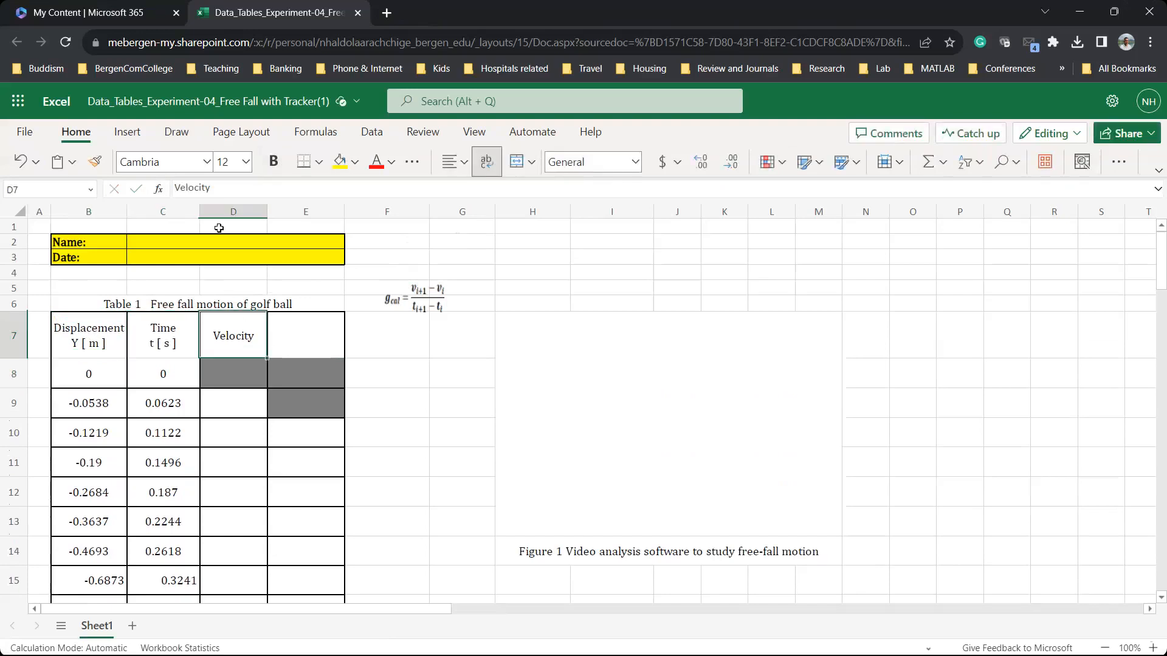
left_click(221, 187)
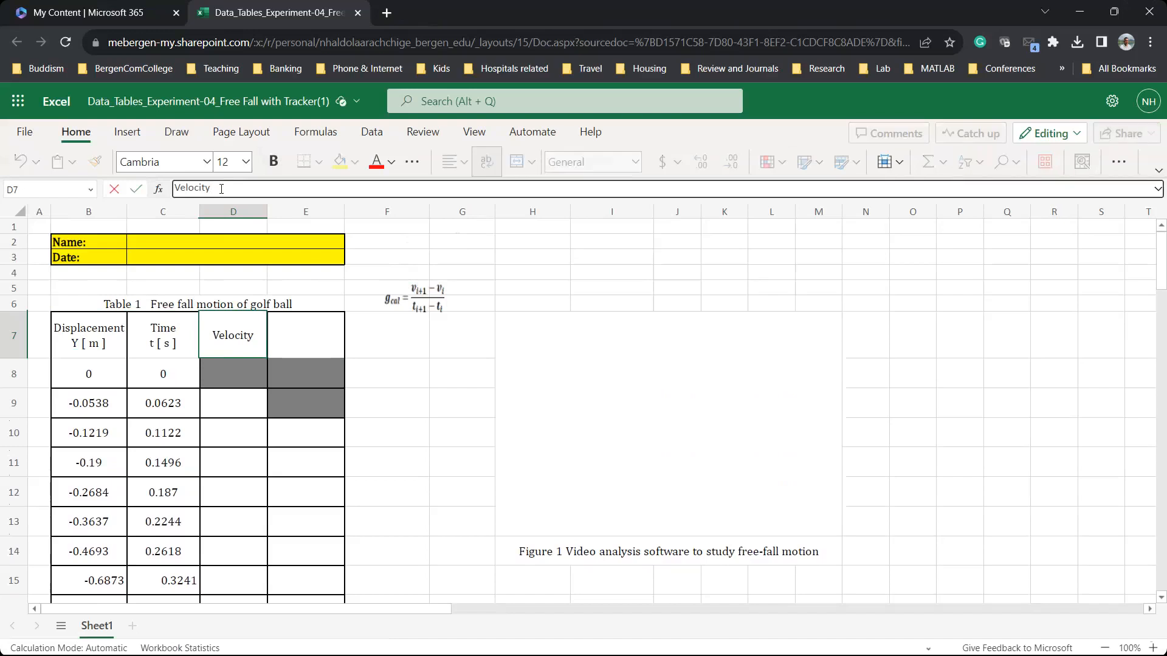
key("alt+Return")
type("v=2")
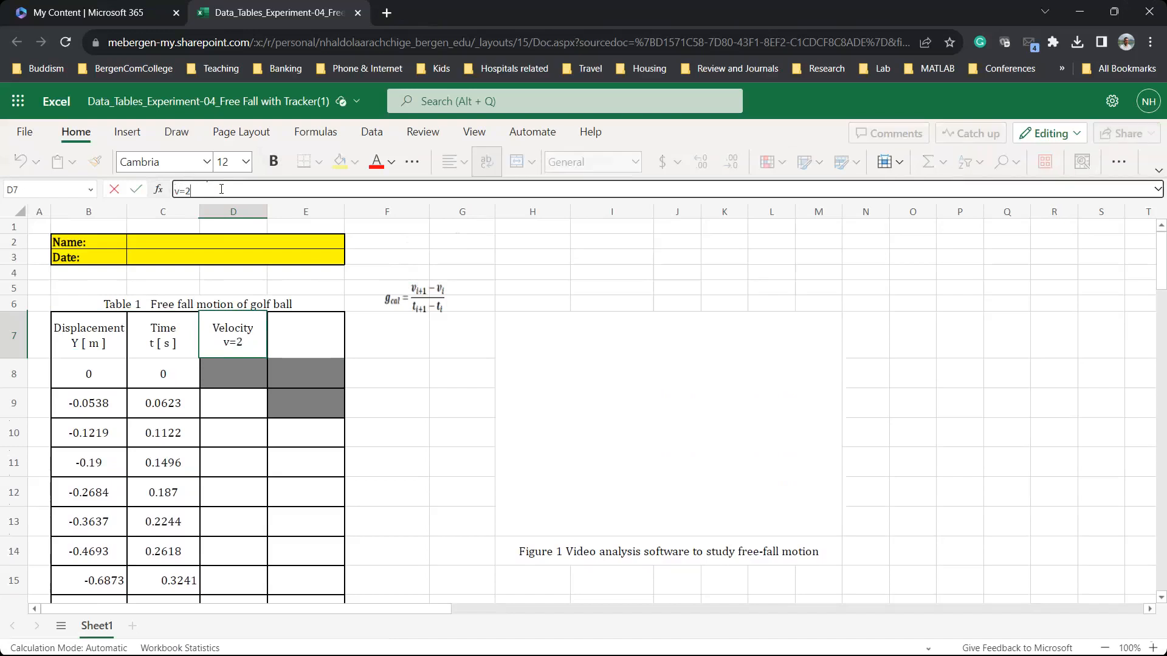
type("*Y/t")
key("alt+Return")
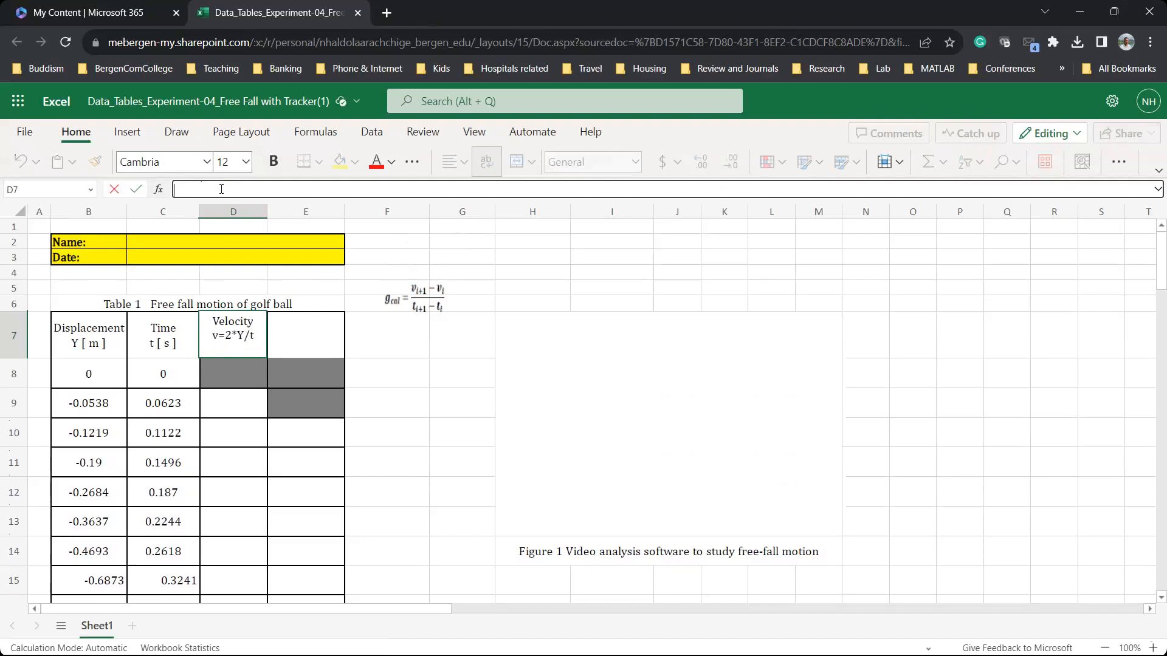
type("[ m/s [")
key("BackSpace")
type("]")
key("Return")
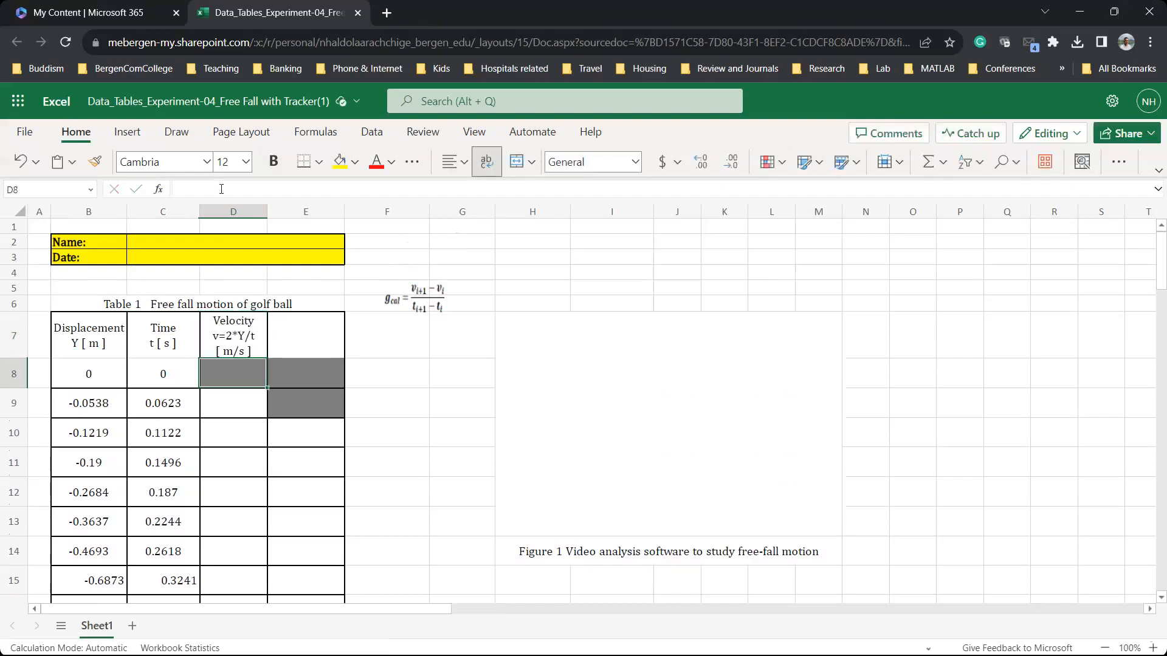
- Enter "Accelaration", "a(y)=(vf-vi)/(tf-ti)" and "[ m/s^2 ]" on separate lines in E7, and make row 7 slightly taller
left_click(313, 329)
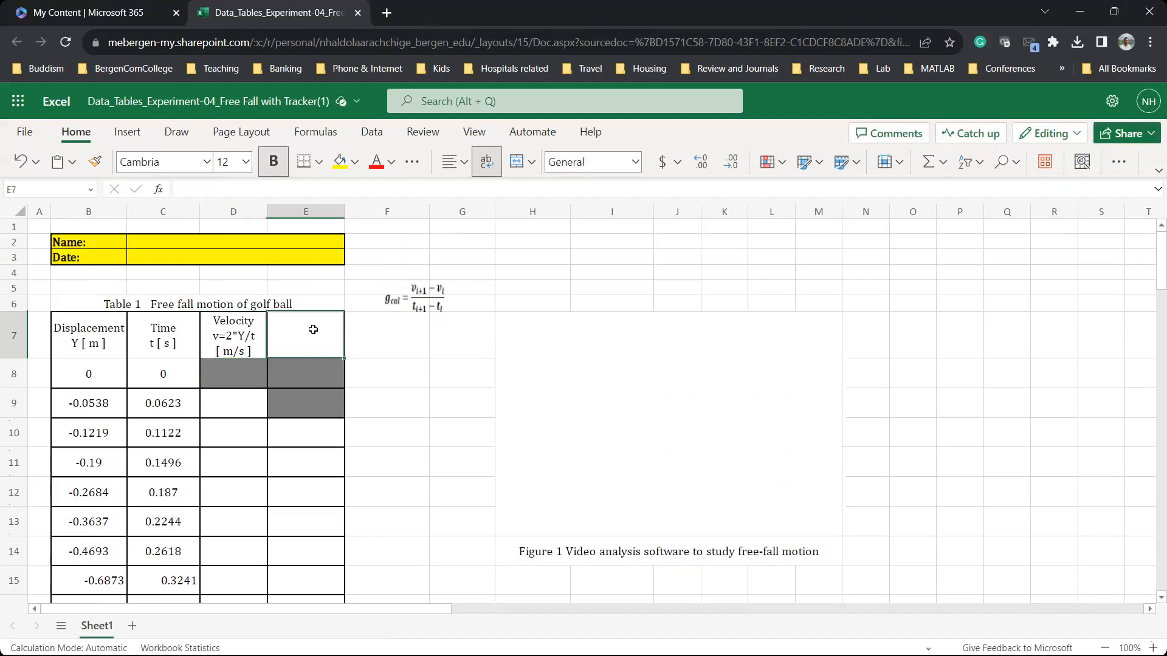
type("Acc")
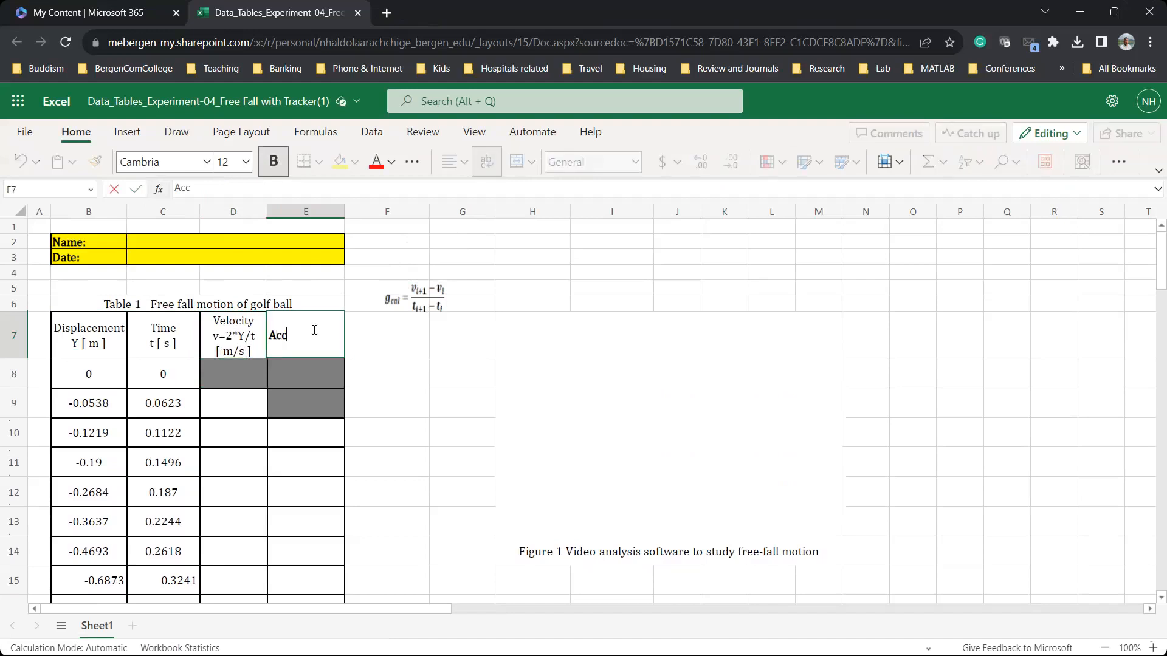
type("elaration")
key("alt+Return")
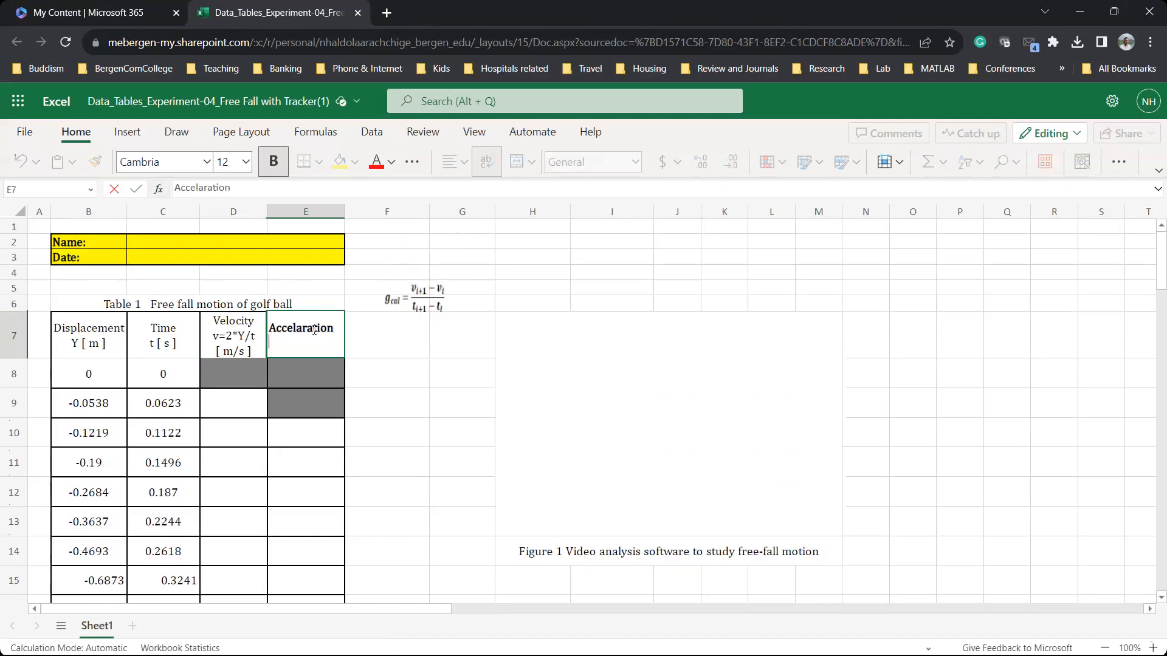
type("a(y)=(vf-vi)/(t")
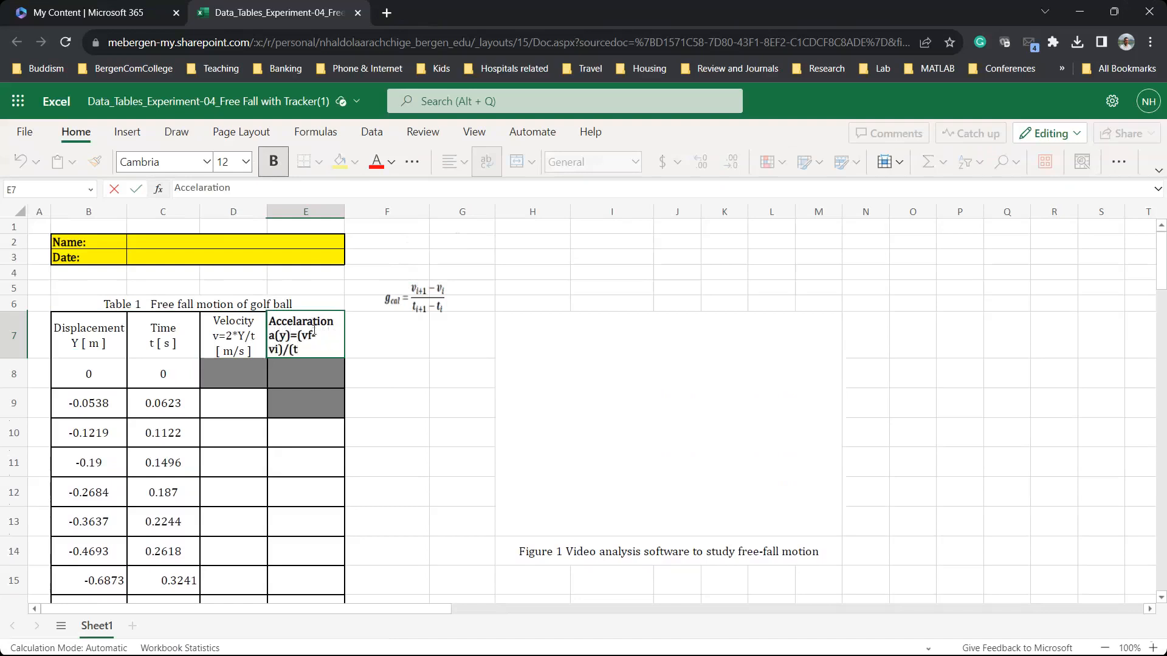
type("f-ti)")
key("alt+Return")
type("[ m/s^2 ]")
key("Return")
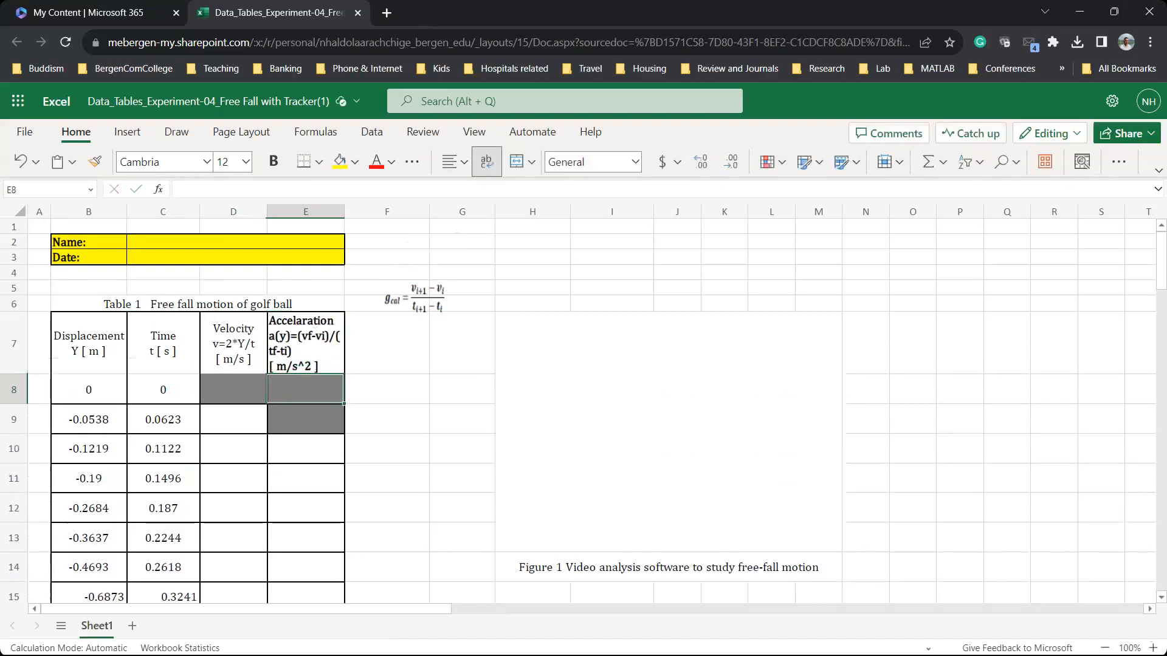
left_click(14, 344)
left_click_drag(12, 372, 12, 389)
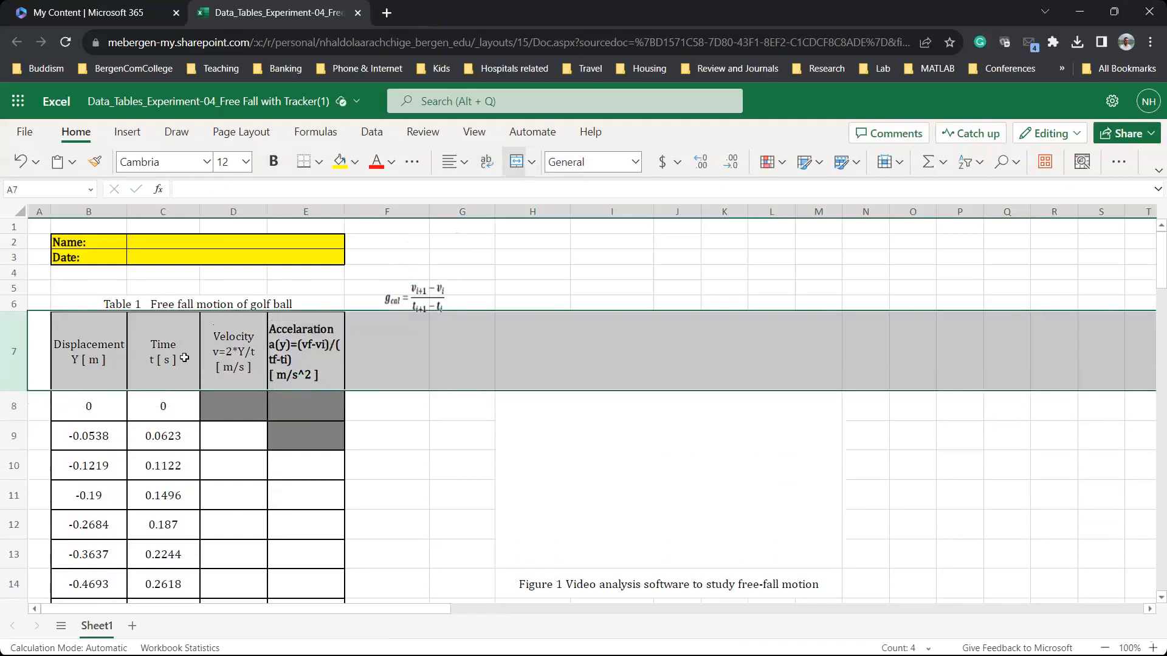
- Delete the gcal formula picture above the table and widen column E so the acceleration formula fits on one line
left_click(429, 304)
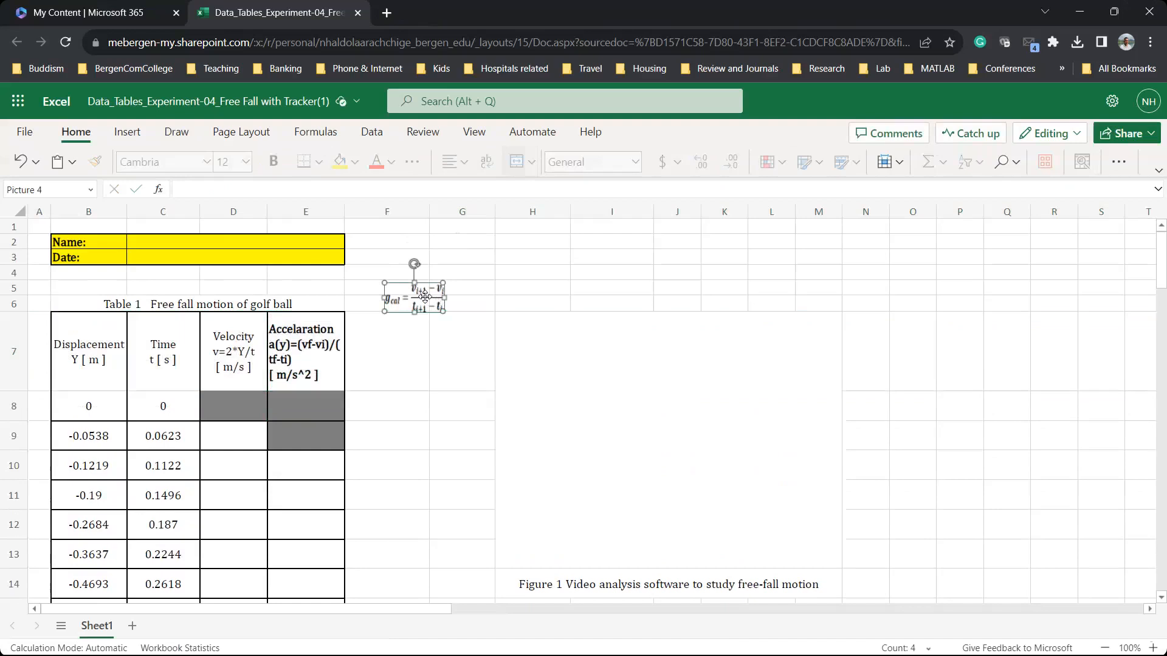
left_click(325, 358)
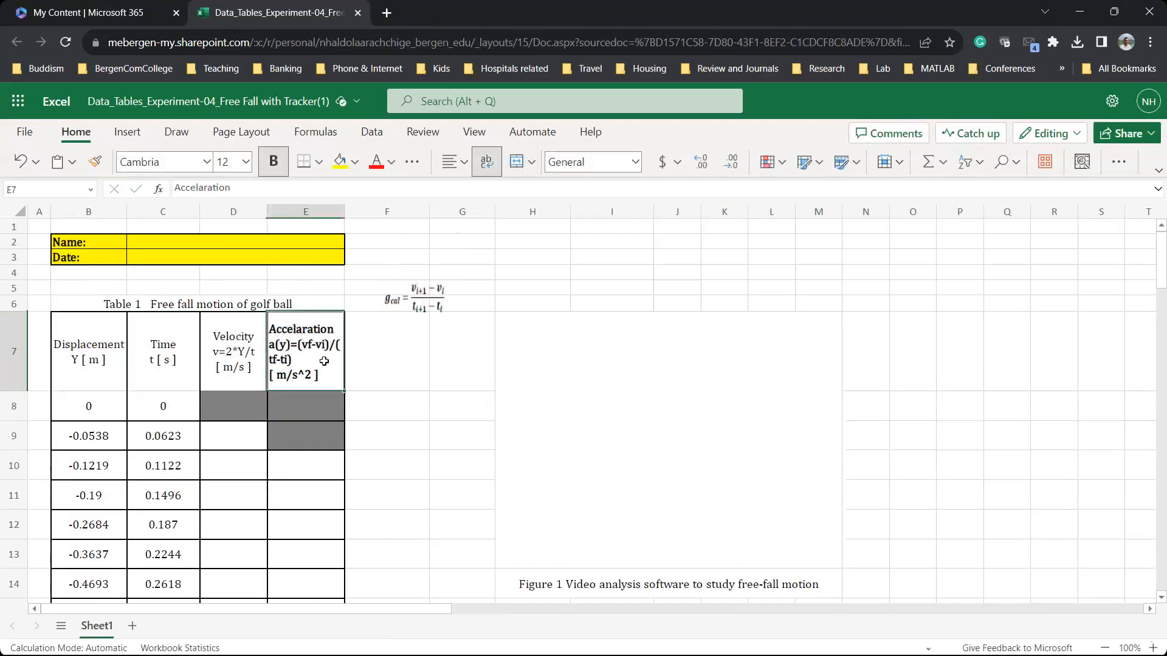
left_click(249, 192)
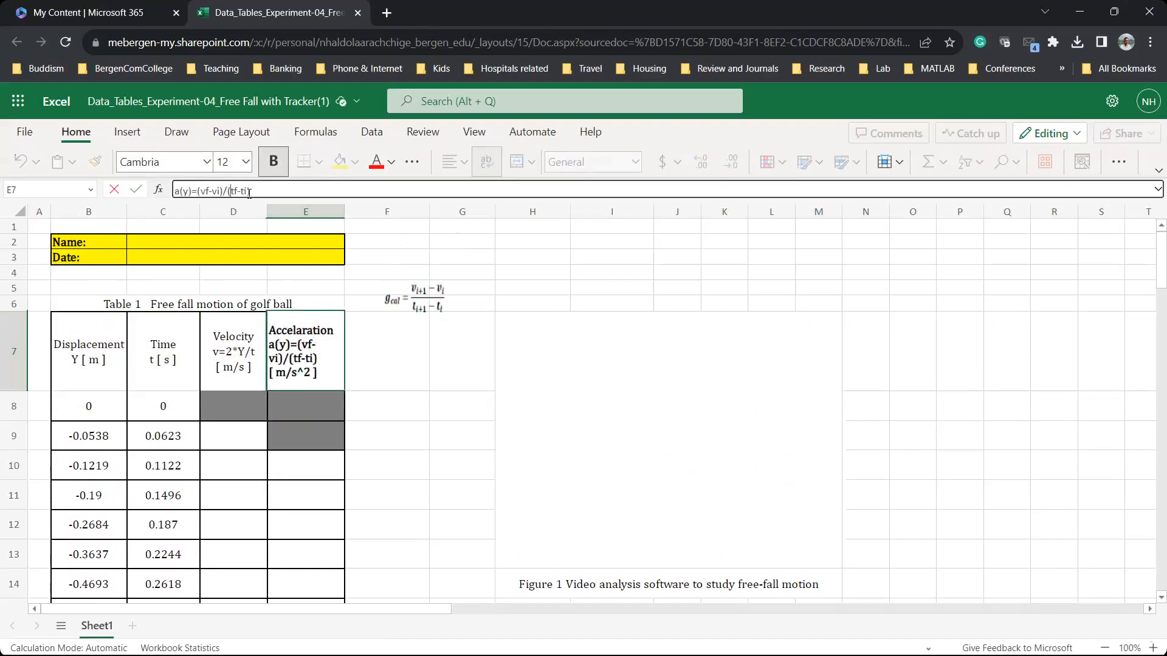
left_click(418, 297)
key("Delete")
left_click_drag(344, 212, 396, 209)
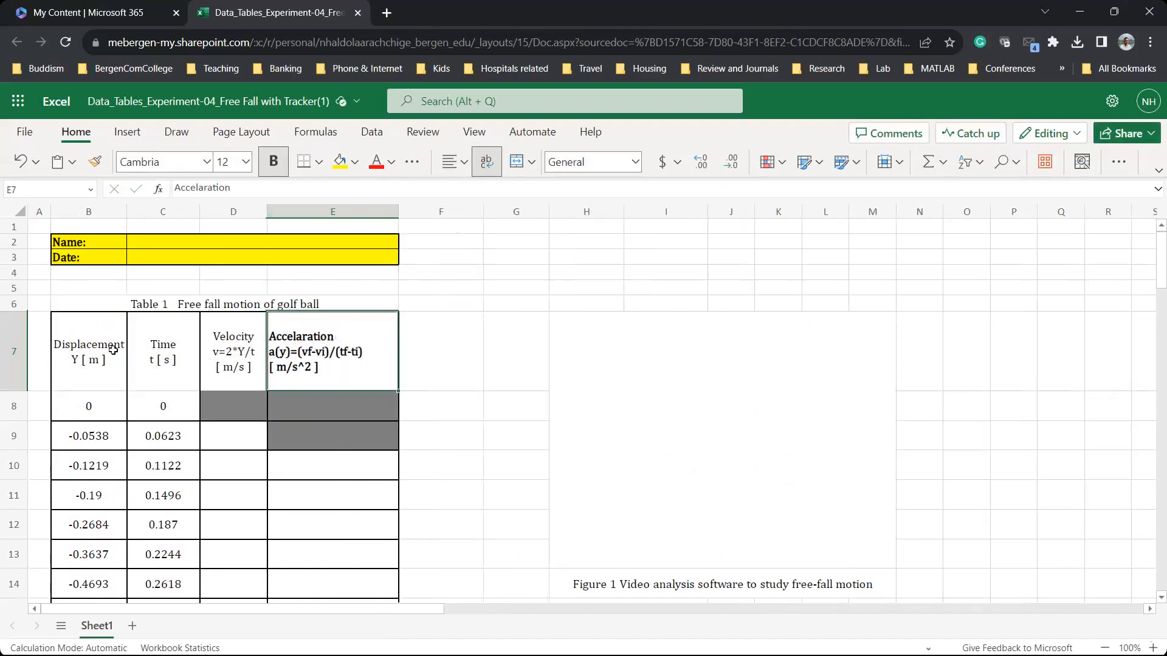
- Format the displacement values in B8:B19 as Number with four decimal places
scroll(113, 350, "down", 3)
left_click(279, 353)
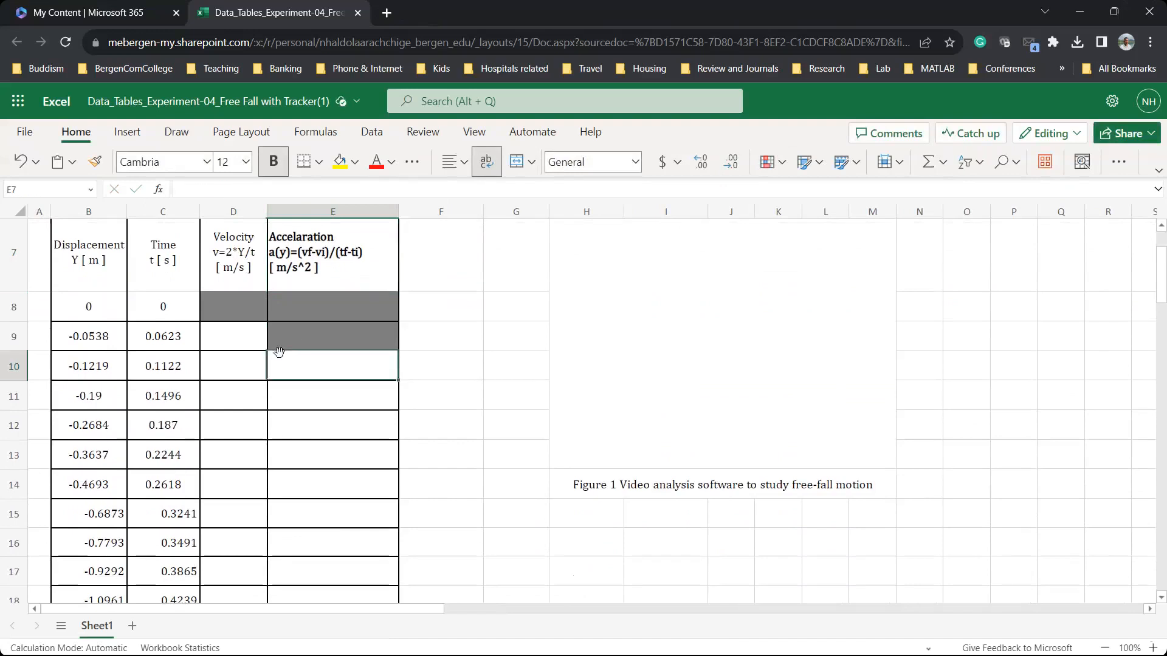
scroll(185, 326, "down", 2)
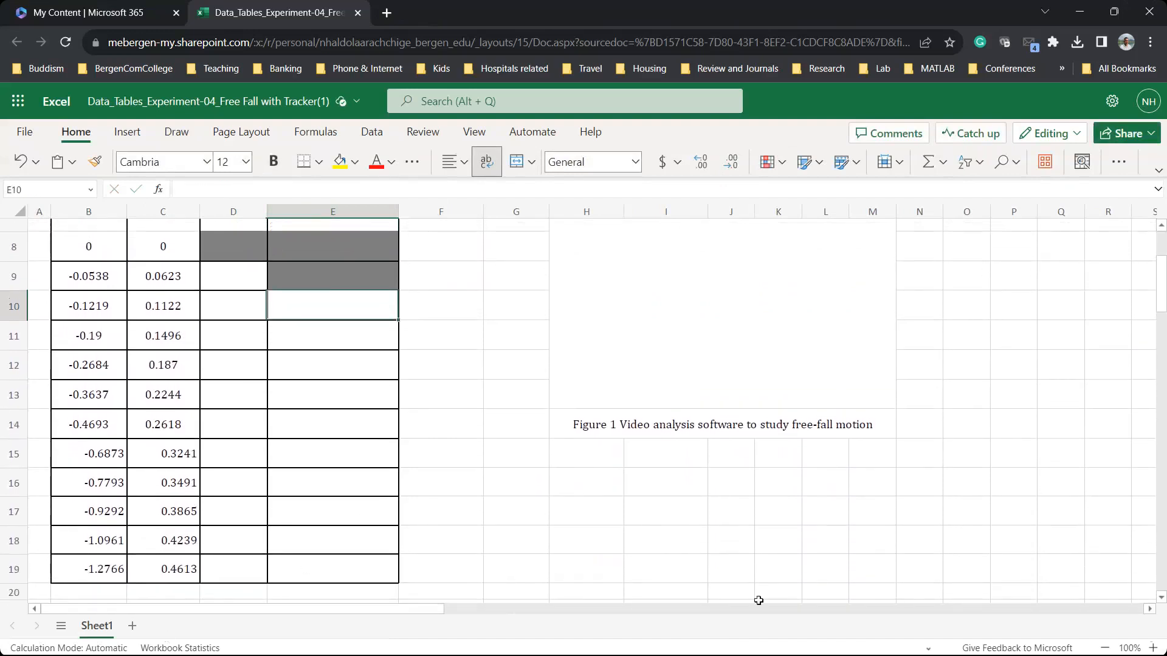
left_click(1105, 648)
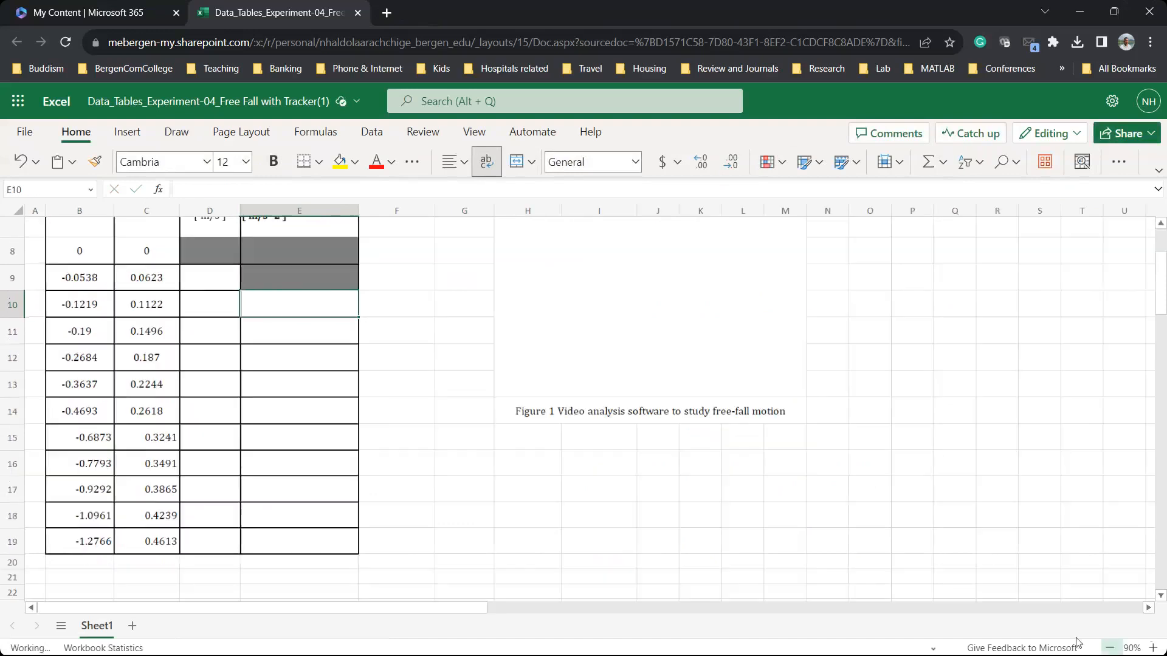
left_click(480, 433)
scroll(471, 432, "up", 1)
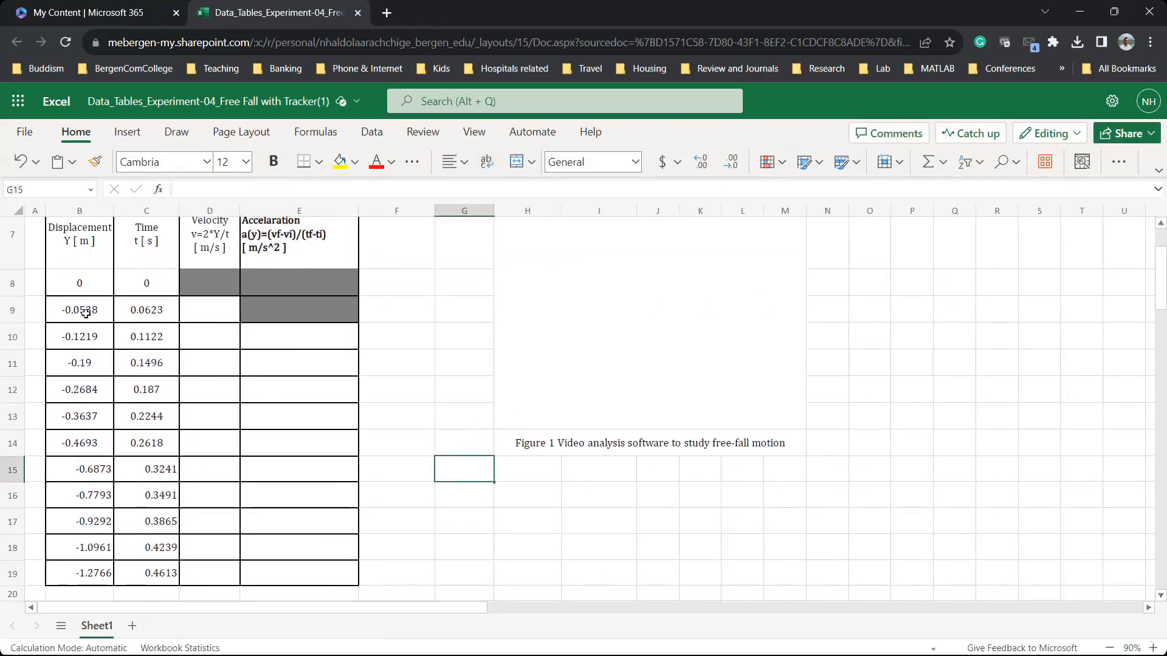
left_click_drag(84, 283, 84, 574)
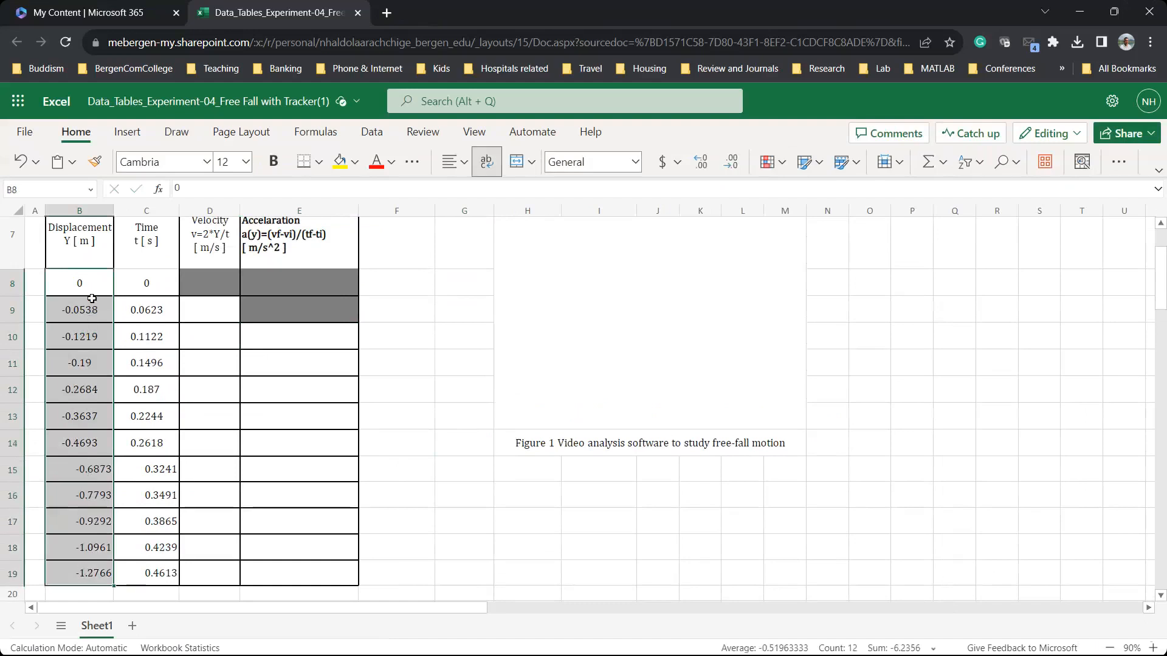
left_click_drag(85, 283, 83, 574)
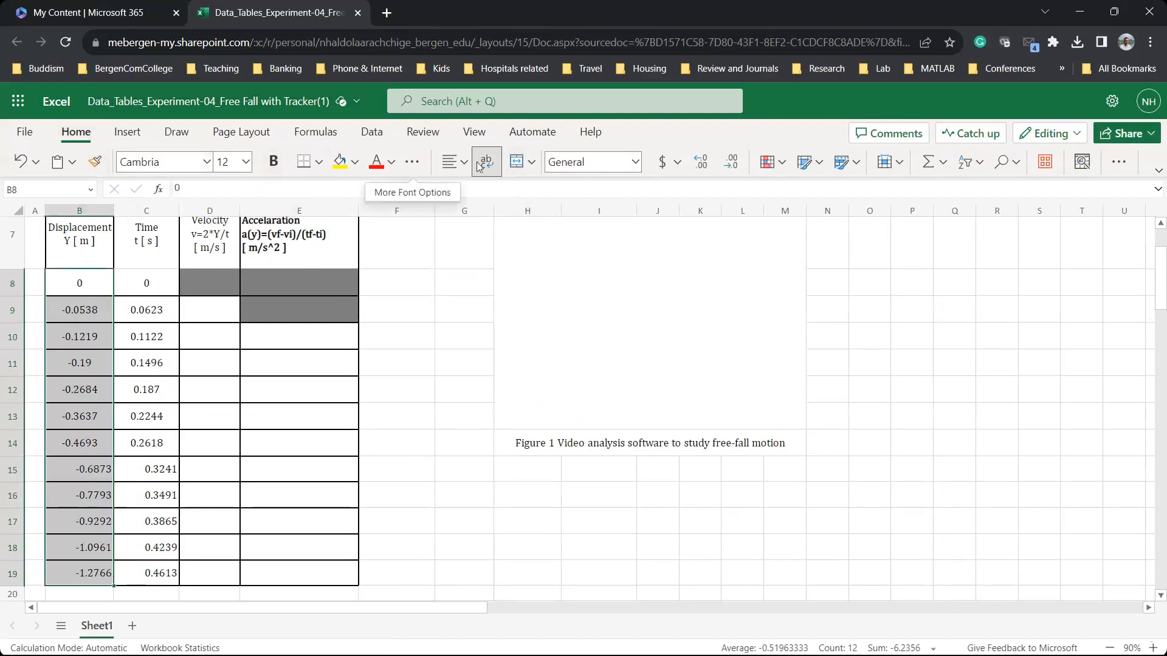
left_click(636, 162)
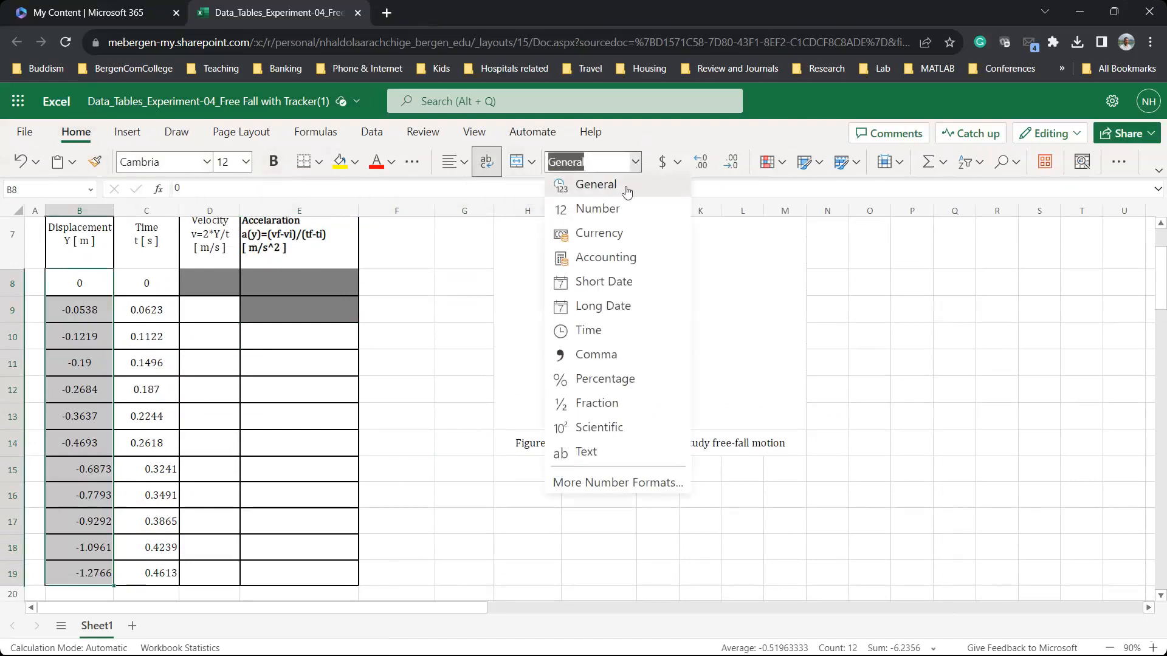
left_click(611, 211)
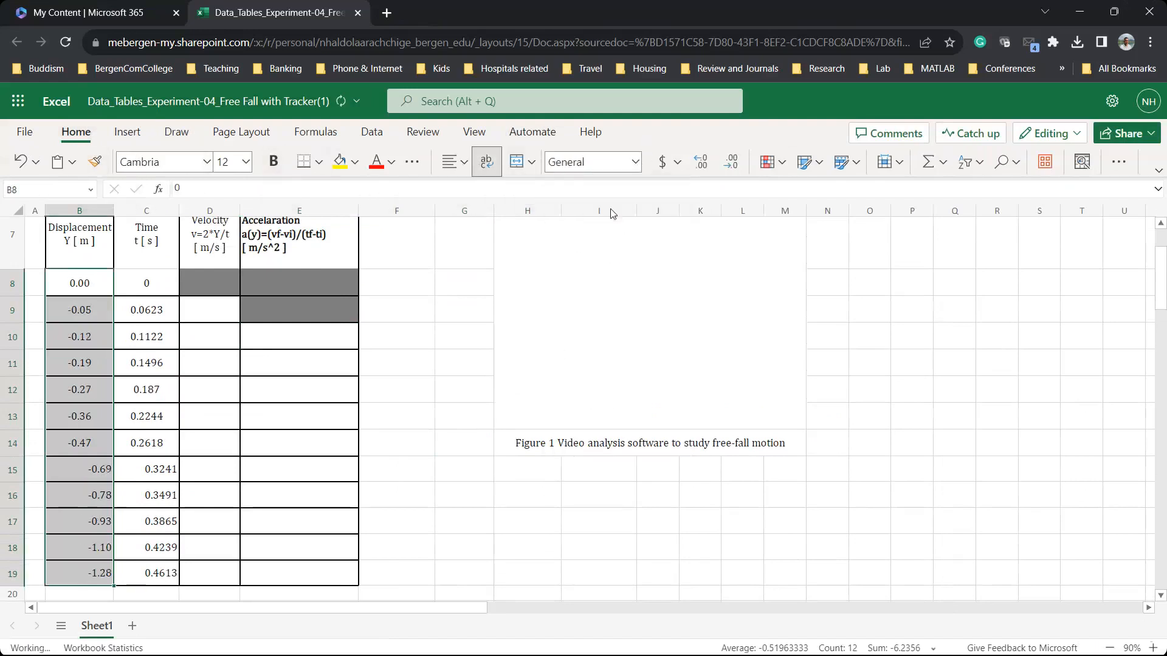
left_click(703, 164)
left_click(702, 164)
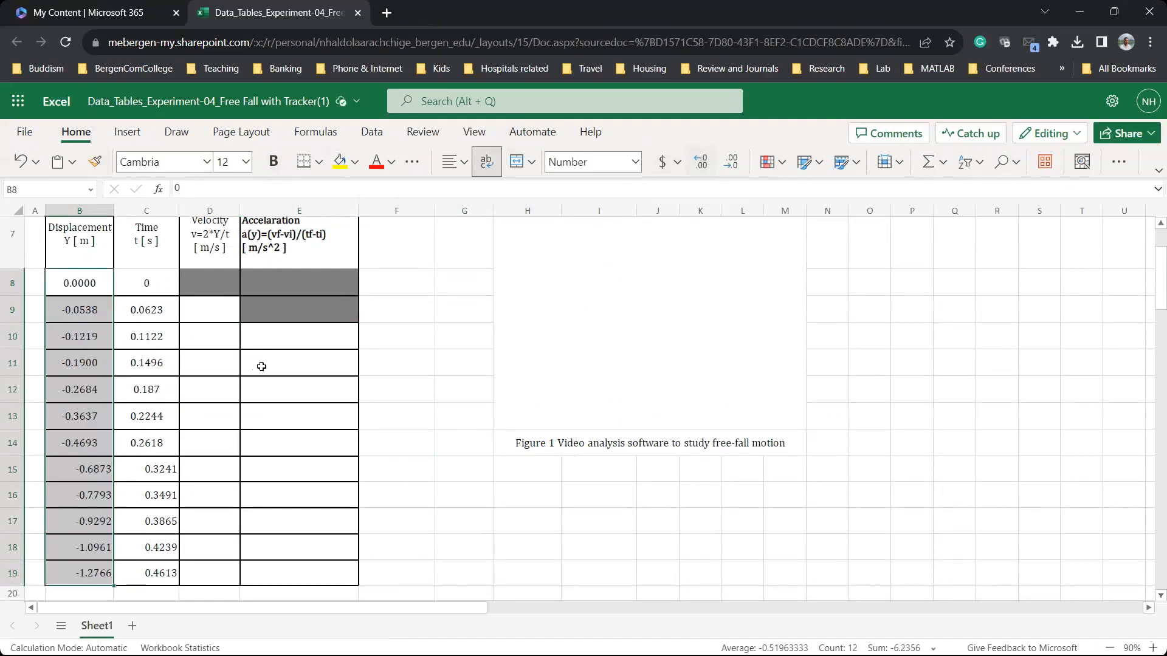
- Try to center the displacement values in B8:B19 horizontally
left_click(457, 163)
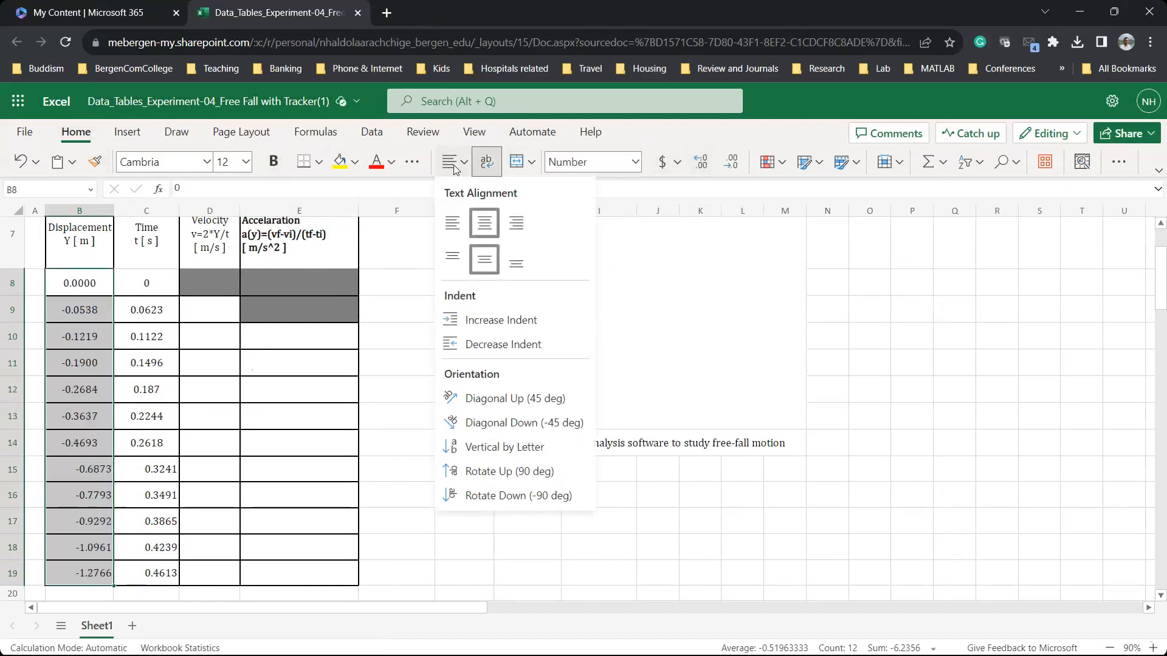
left_click(484, 228)
left_click(484, 229)
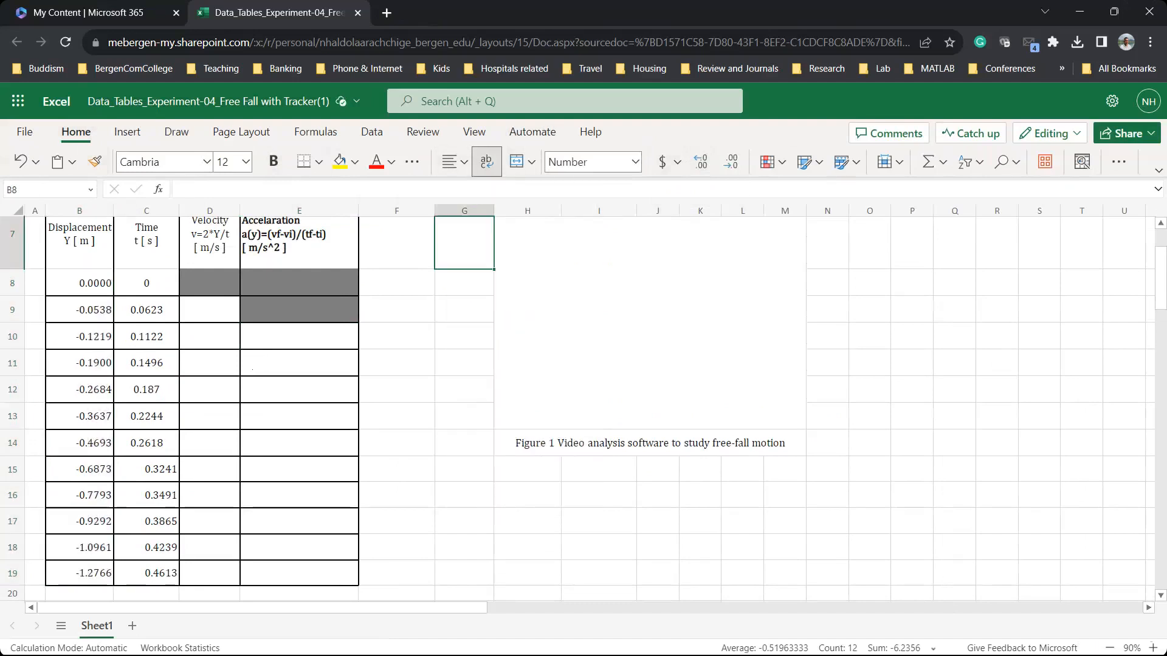
left_click(457, 166)
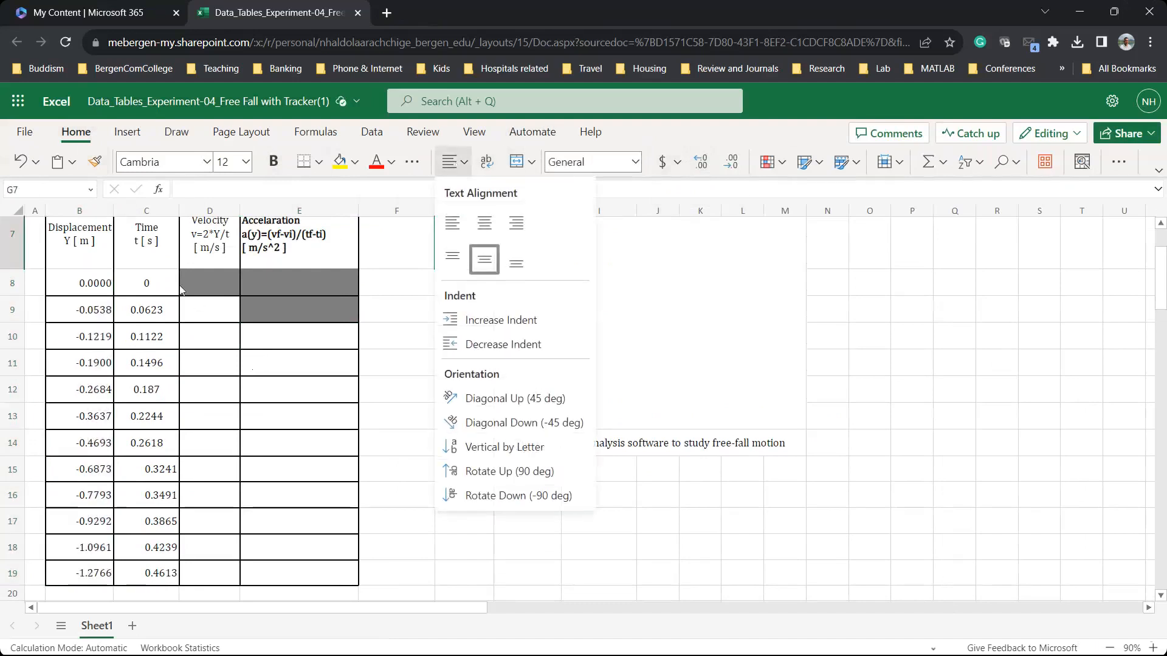
left_click(95, 287)
- Center the headers and values of the whole table B7:E19 horizontally
mouse_move(79, 251)
left_mouse_down()
mouse_move(268, 362)
mouse_move(316, 585)
left_mouse_up()
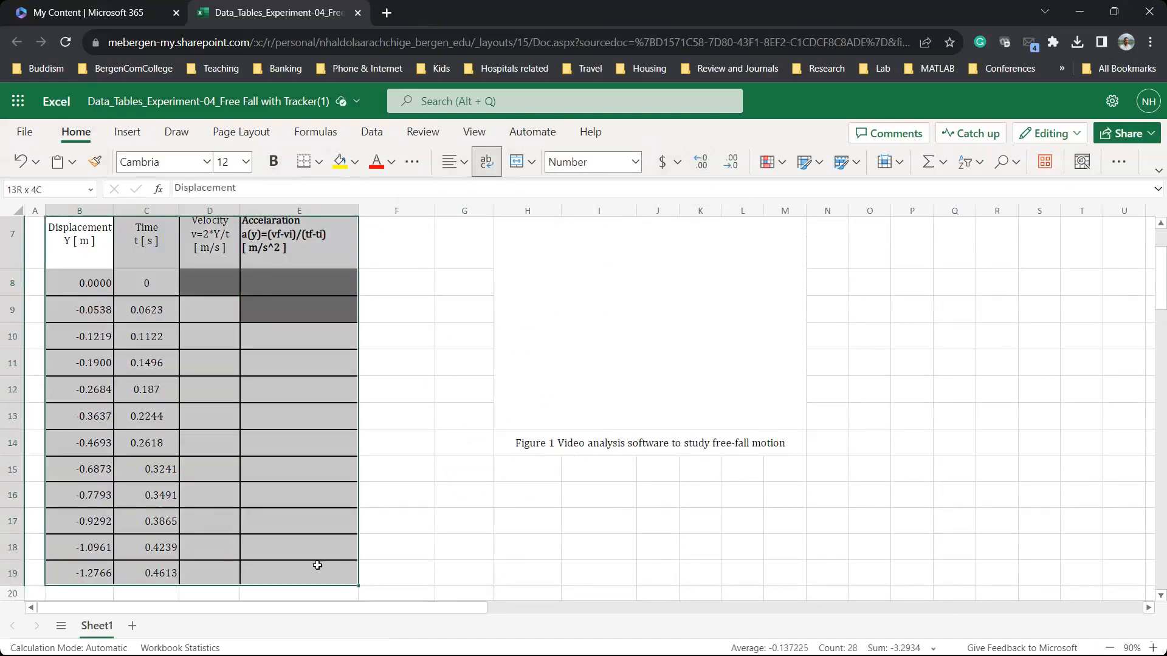
left_click(457, 161)
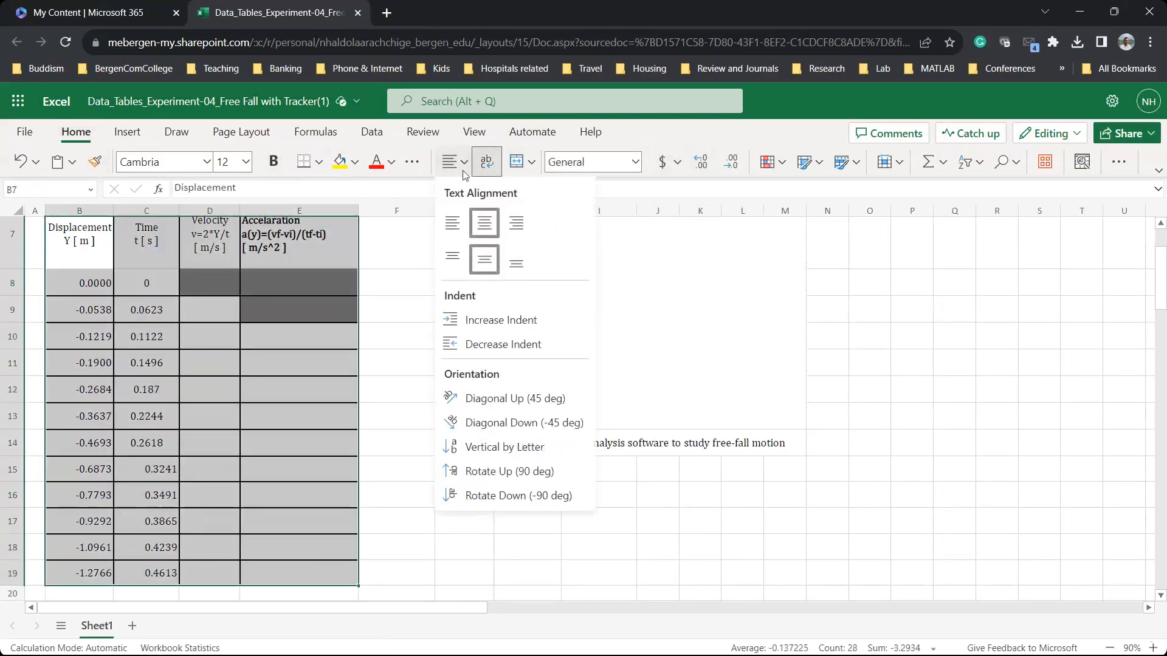
left_click(484, 223)
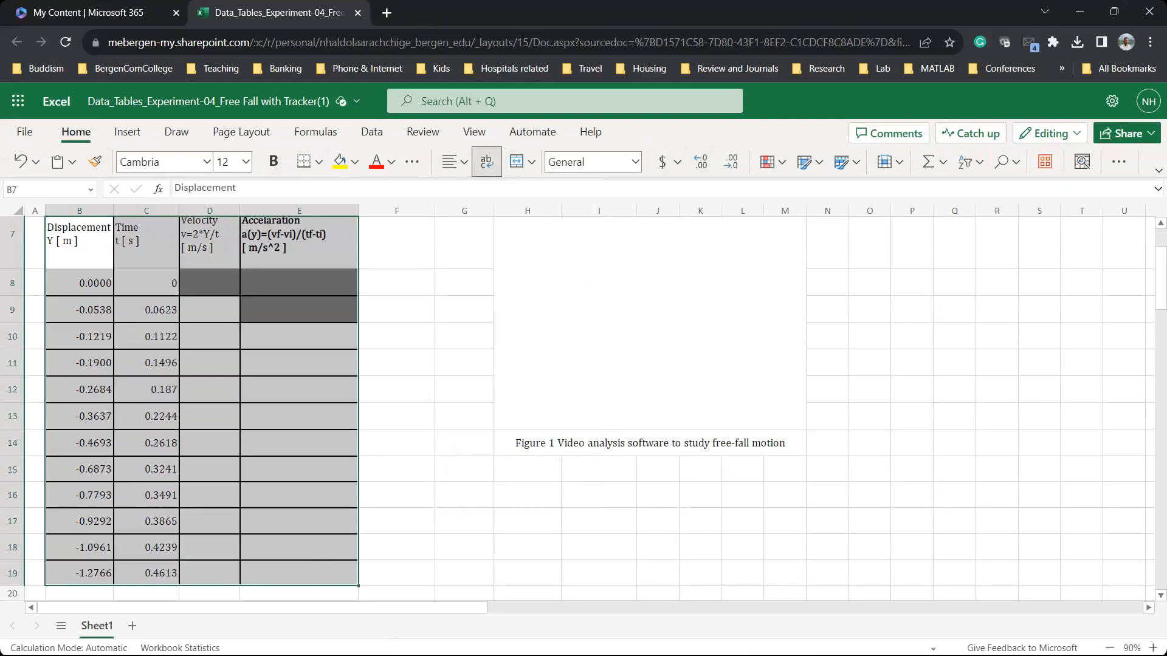
left_click(457, 161)
left_click(483, 223)
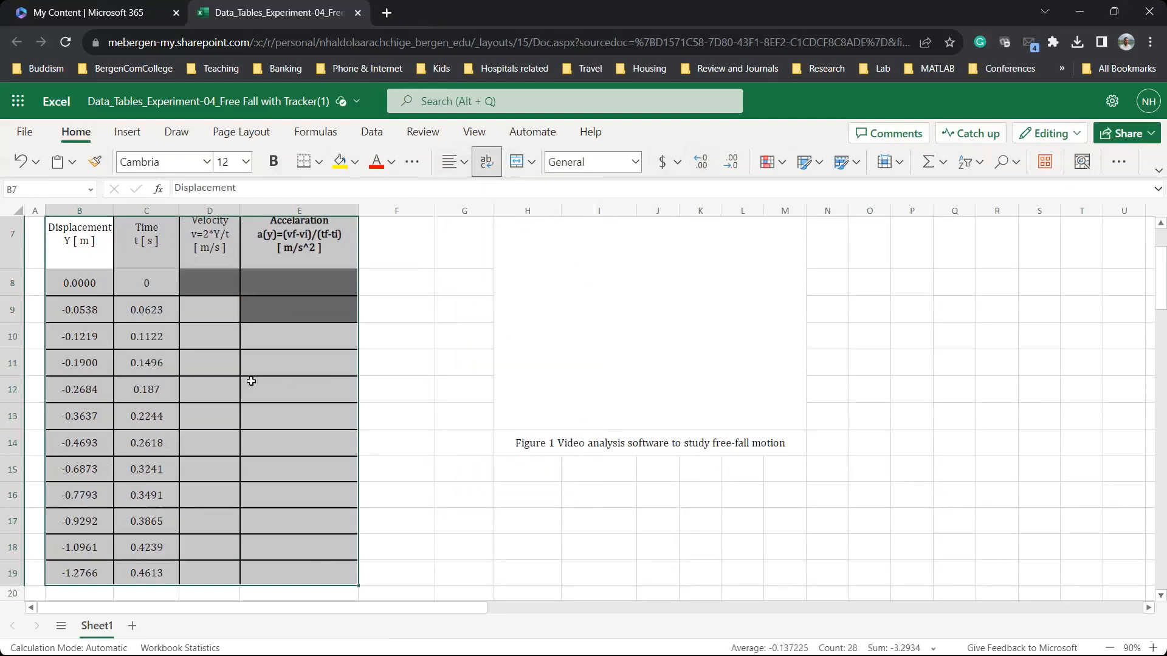
- Format the time values in C8:C19 as Number with four decimal places
left_click(216, 361)
left_click_drag(150, 288, 139, 574)
left_click(635, 162)
left_click(601, 207)
left_click(701, 164)
left_click(700, 164)
left_click(250, 356)
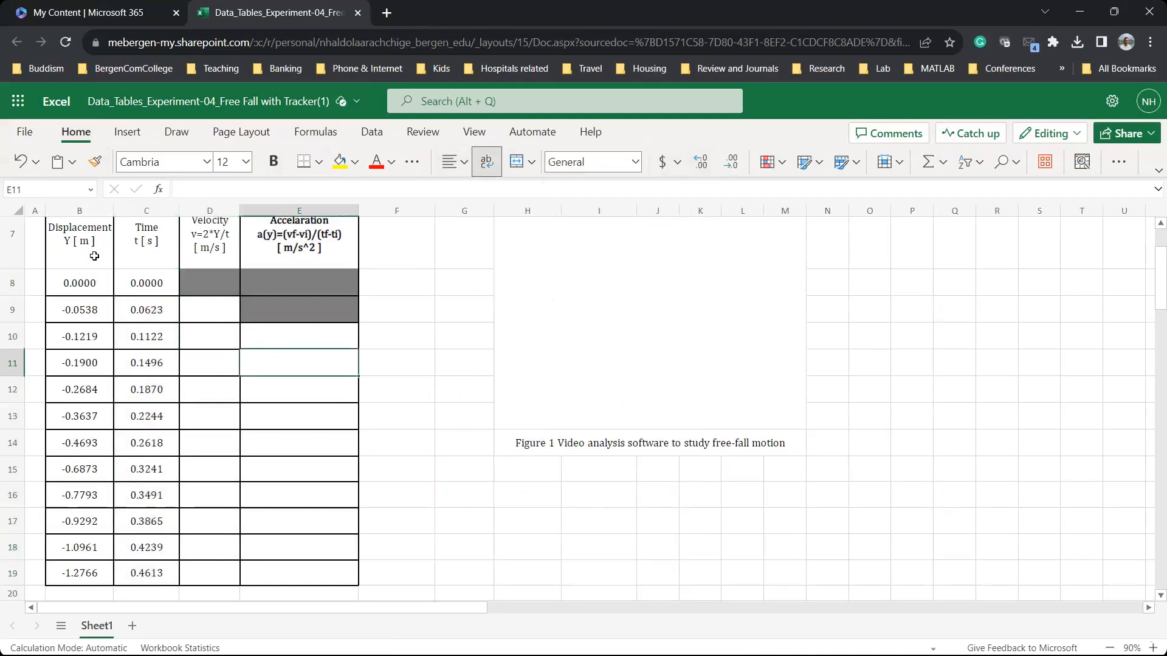
- Give the table B7:E19 thin borders around all cells and a thick outside border
left_click_drag(91, 253, 292, 584)
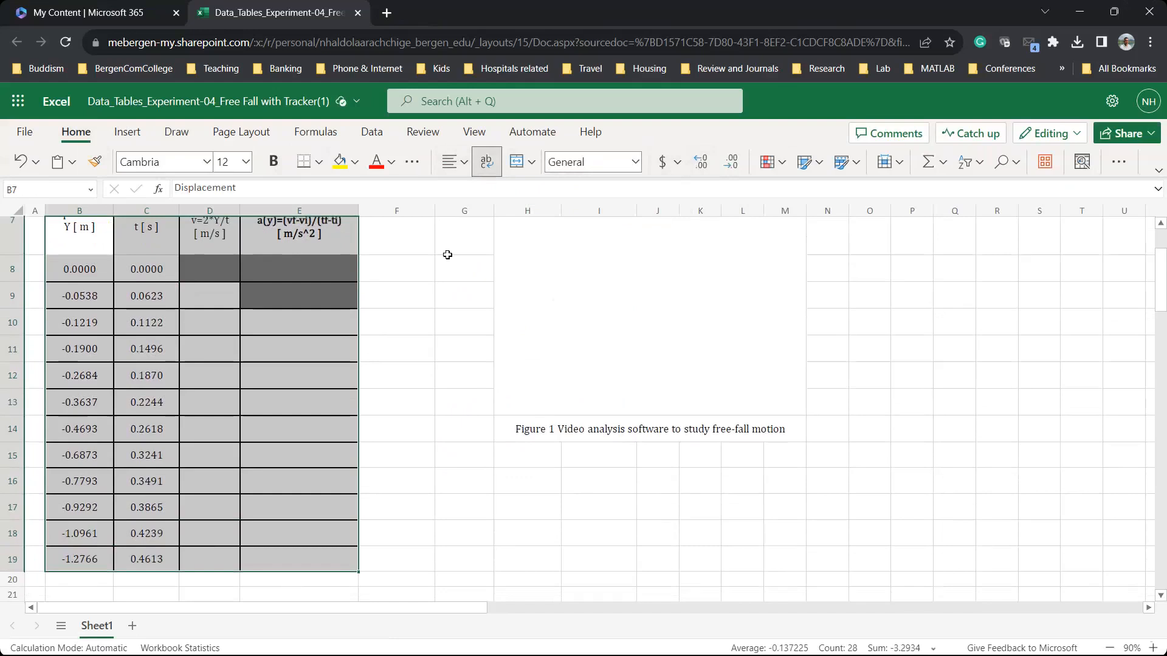
left_click(320, 163)
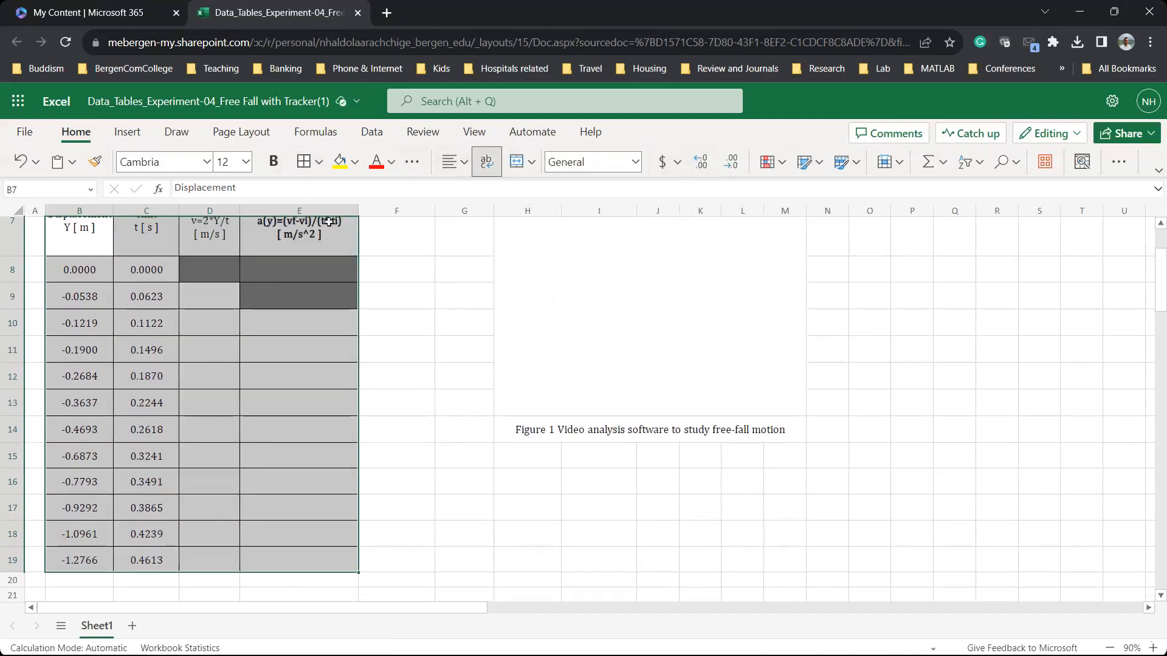
left_click(318, 162)
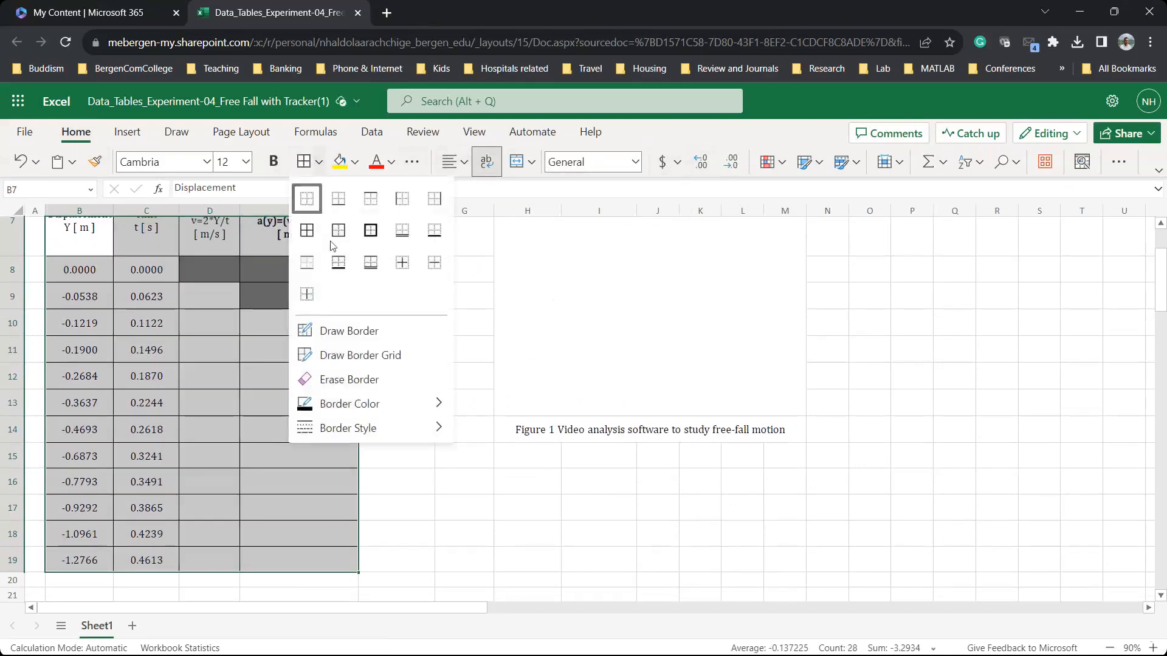
left_click(370, 234)
left_click(294, 392)
- Enter the velocity formula =2*B9/C9 in D9
scroll(256, 344, "up", 1)
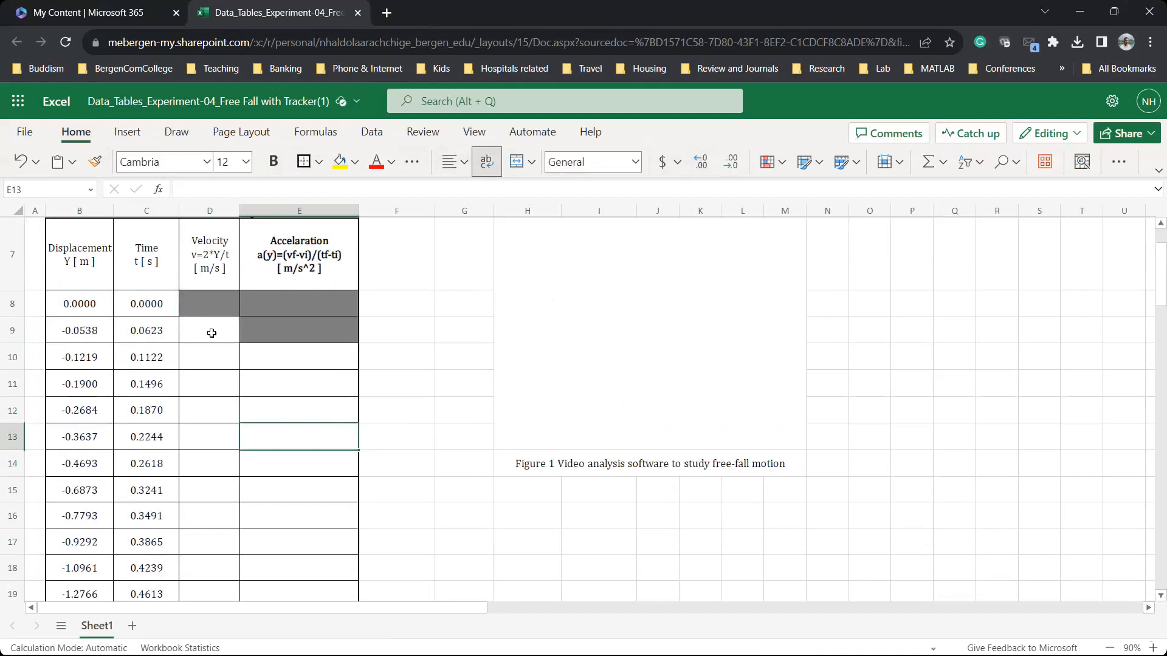
left_click(211, 333)
type("=")
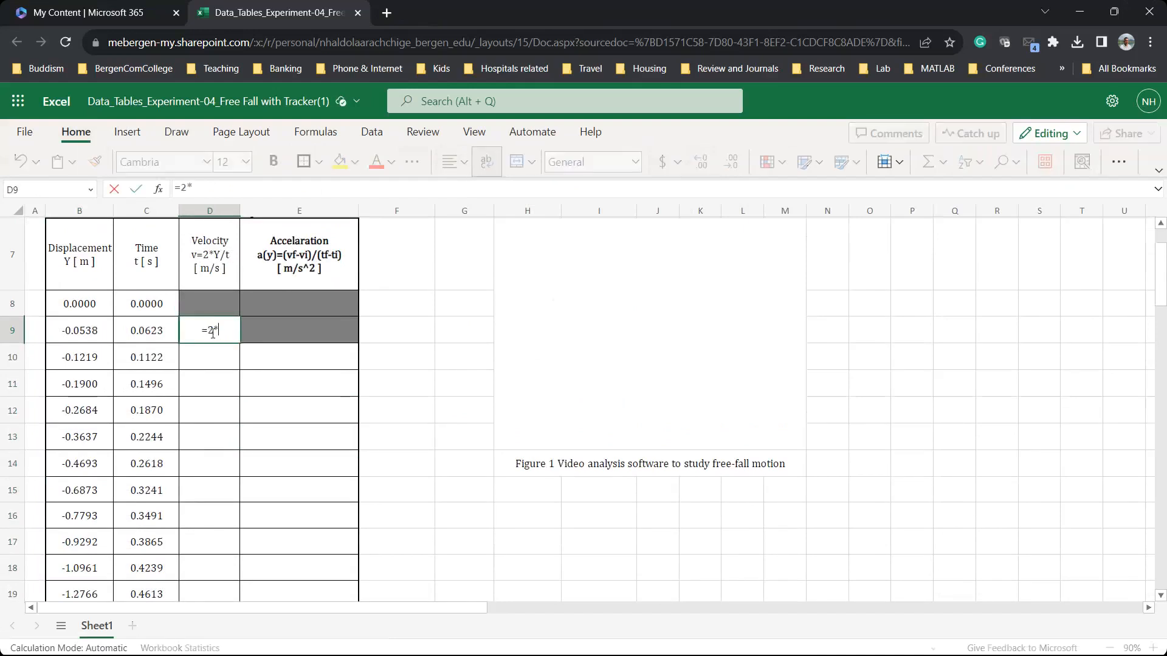
type("2*")
left_click(81, 332)
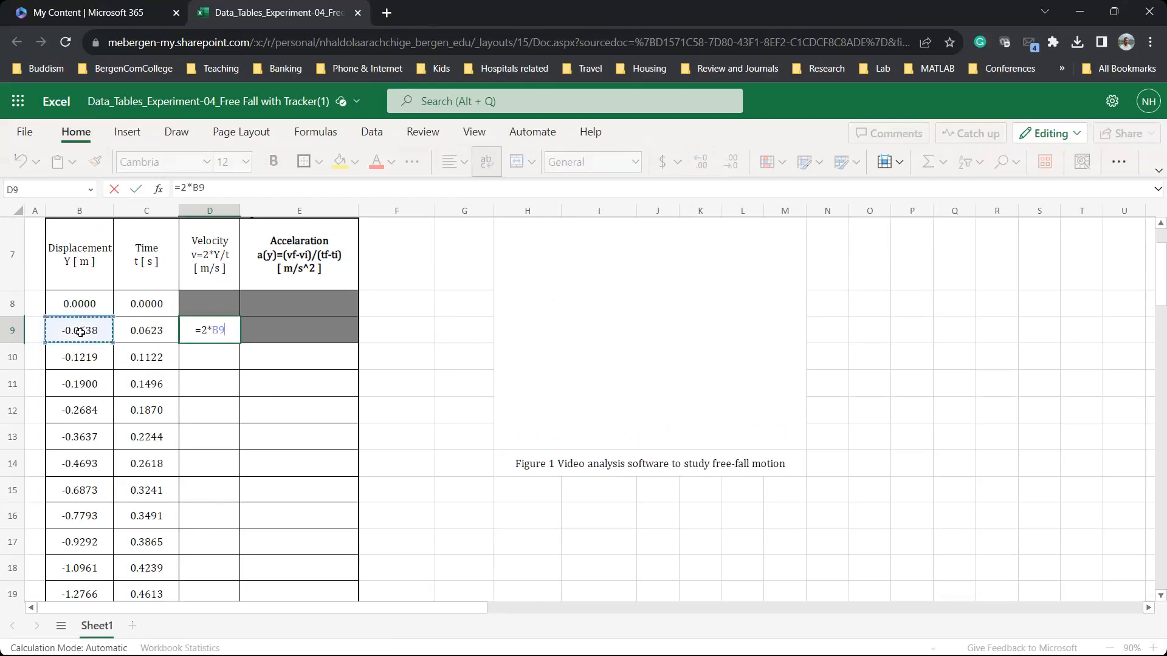
type("/")
left_click(139, 332)
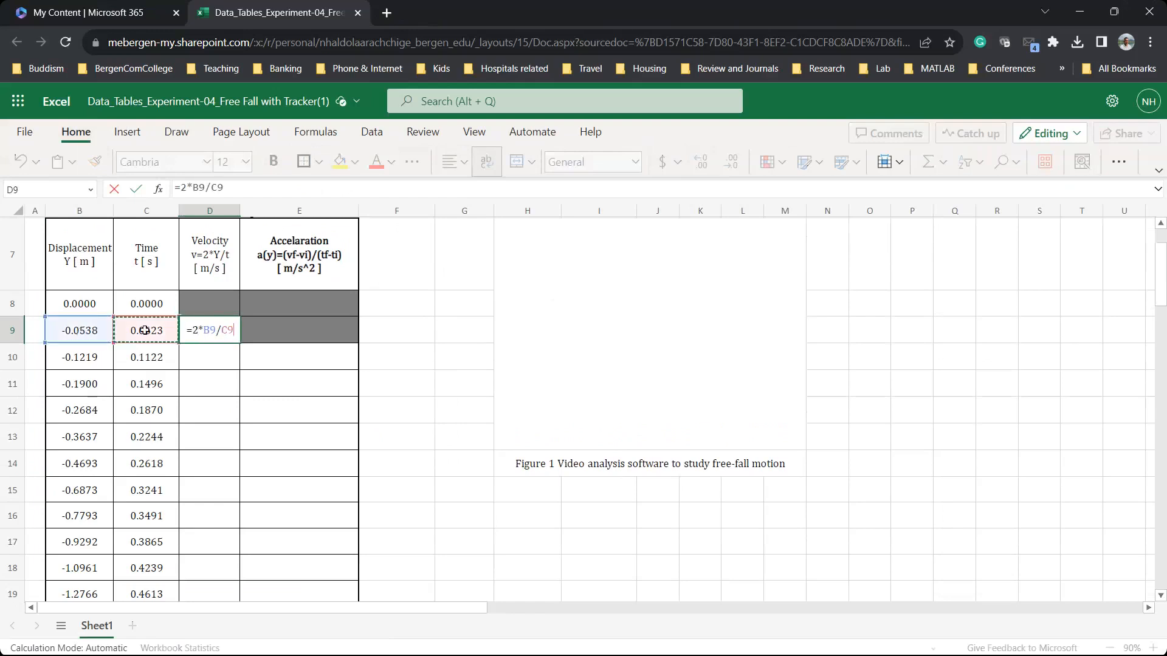
key("Return")
left_click(333, 314)
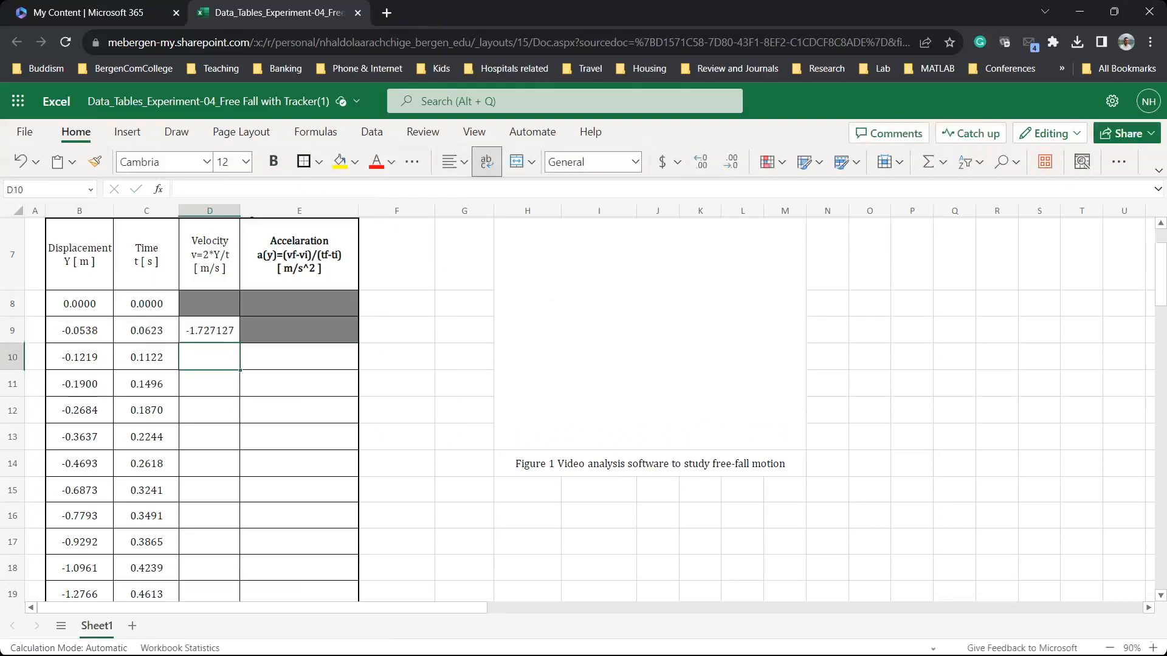
- Fill the velocity formula from D9 down to D19
left_click(223, 334)
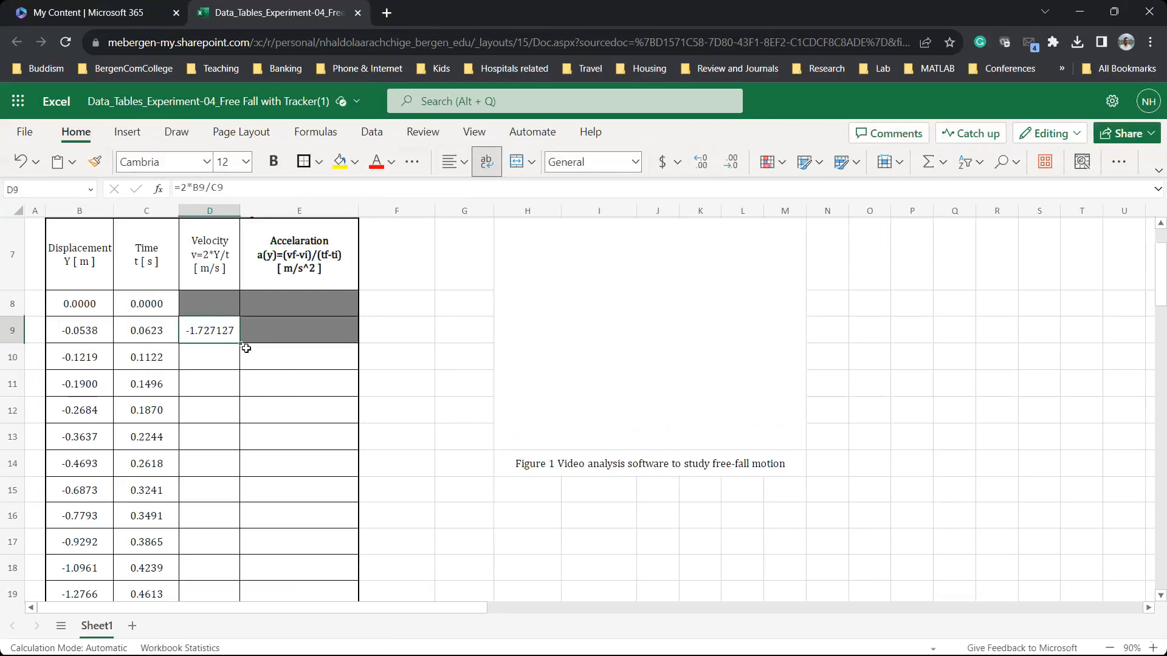
scroll(271, 365, "down", 1)
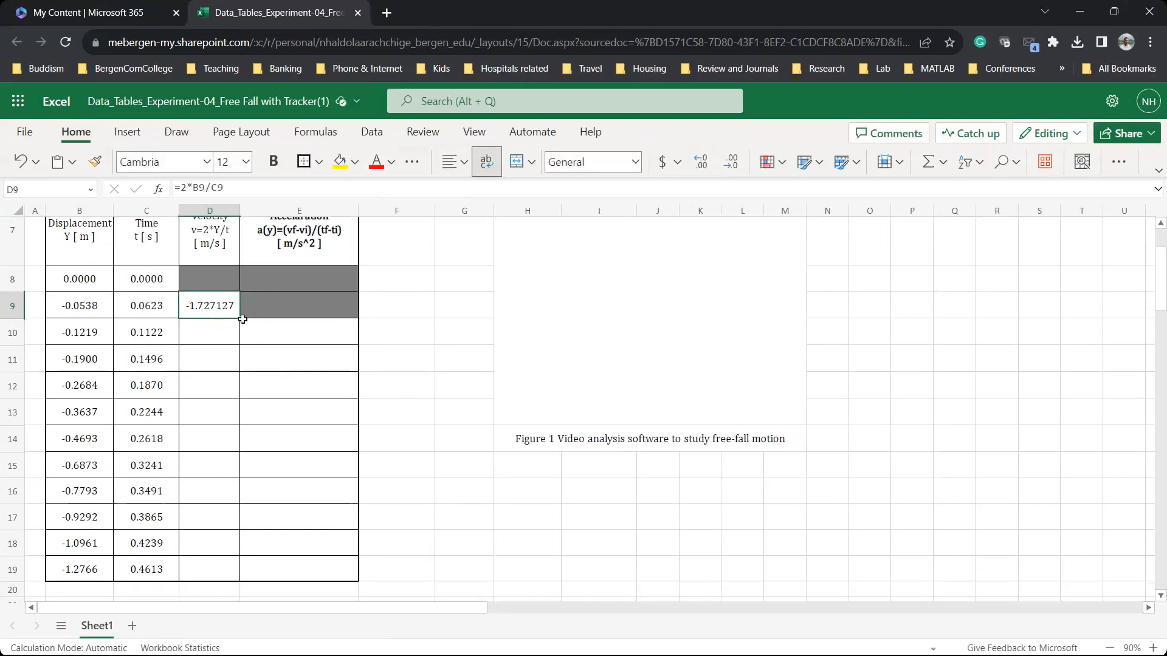
left_click_drag(240, 317, 240, 569)
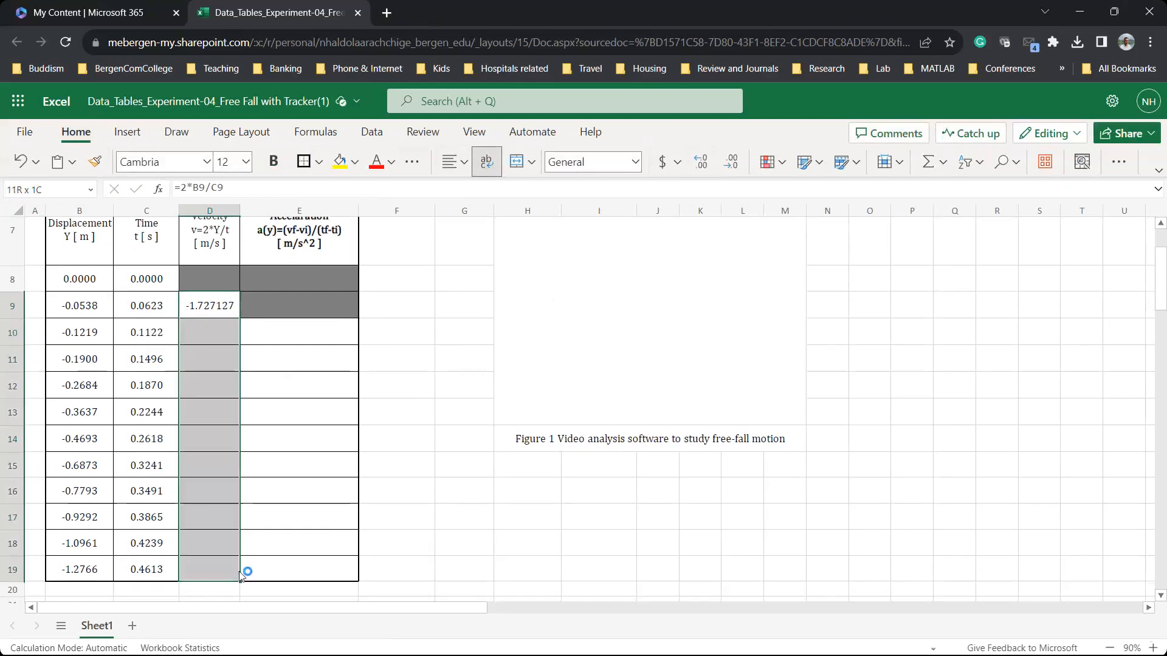
- Enter the acceleration formula =(D10-D9)/(C10-C9) in E10 and fill it down to E19
left_click(294, 333)
type("=")
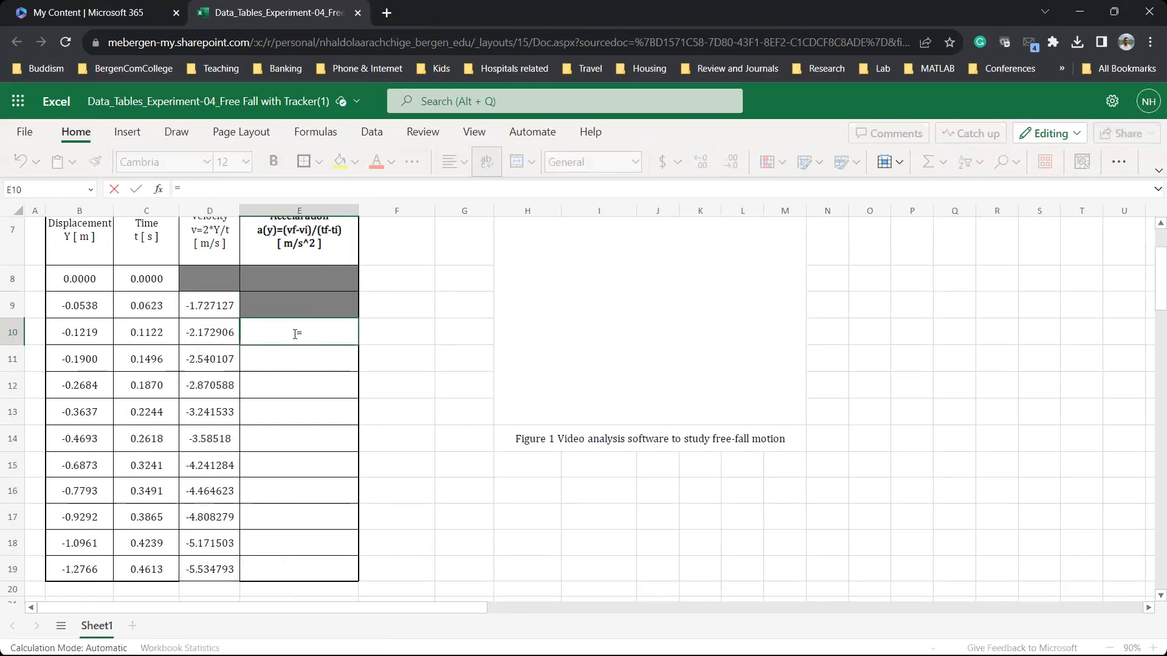
type("(")
left_click(212, 333)
type("-")
left_click(213, 308)
type(")/(")
left_click(153, 334)
type("-")
left_click(152, 307)
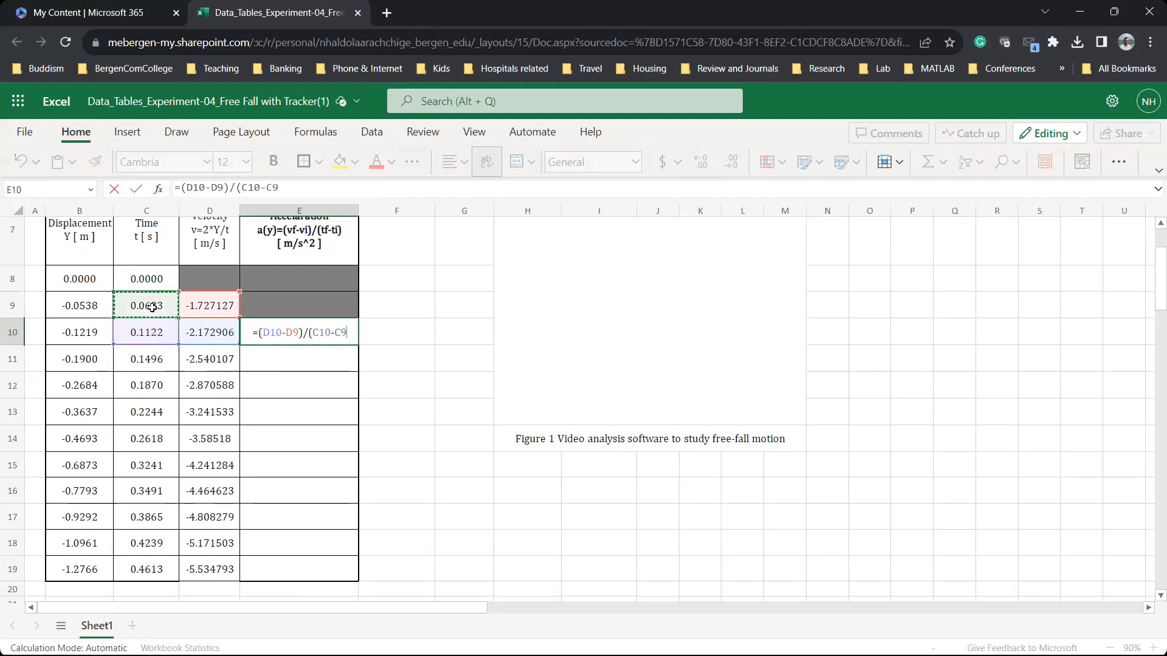
type(")")
key("Return")
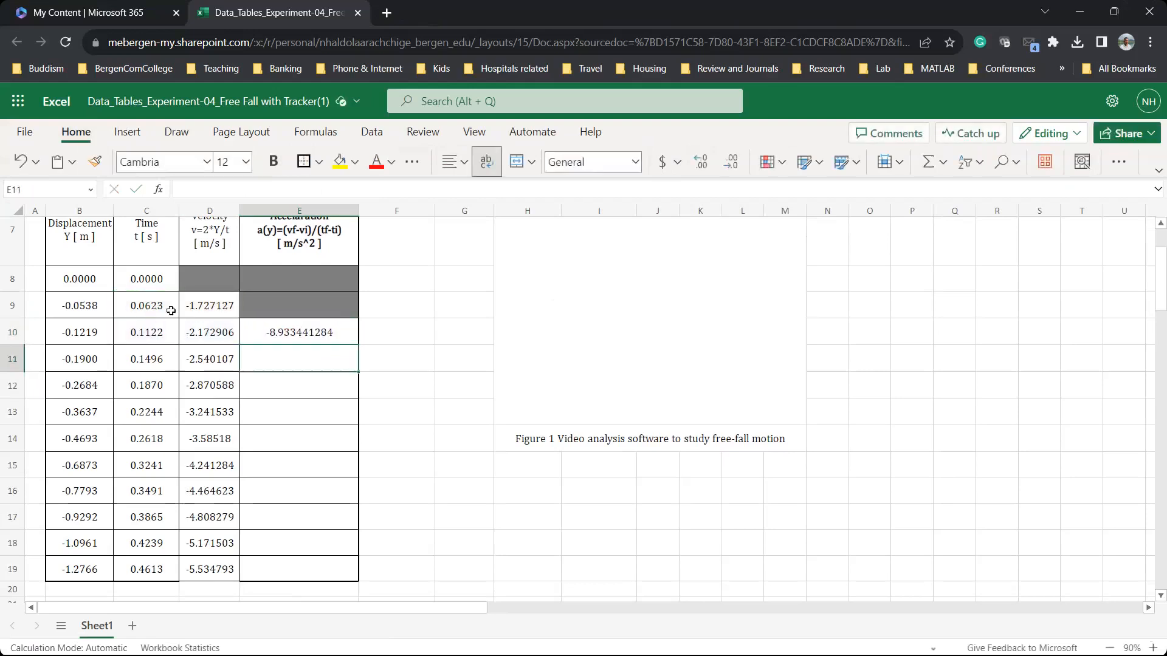
left_click(287, 327)
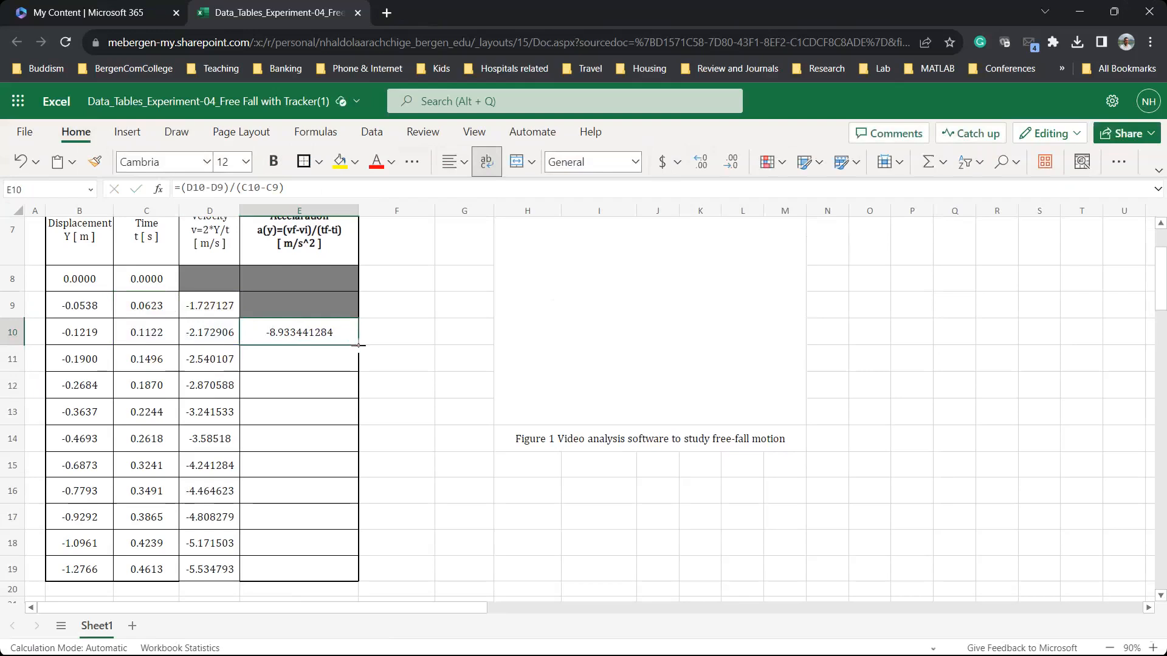
left_click_drag(358, 346, 364, 578)
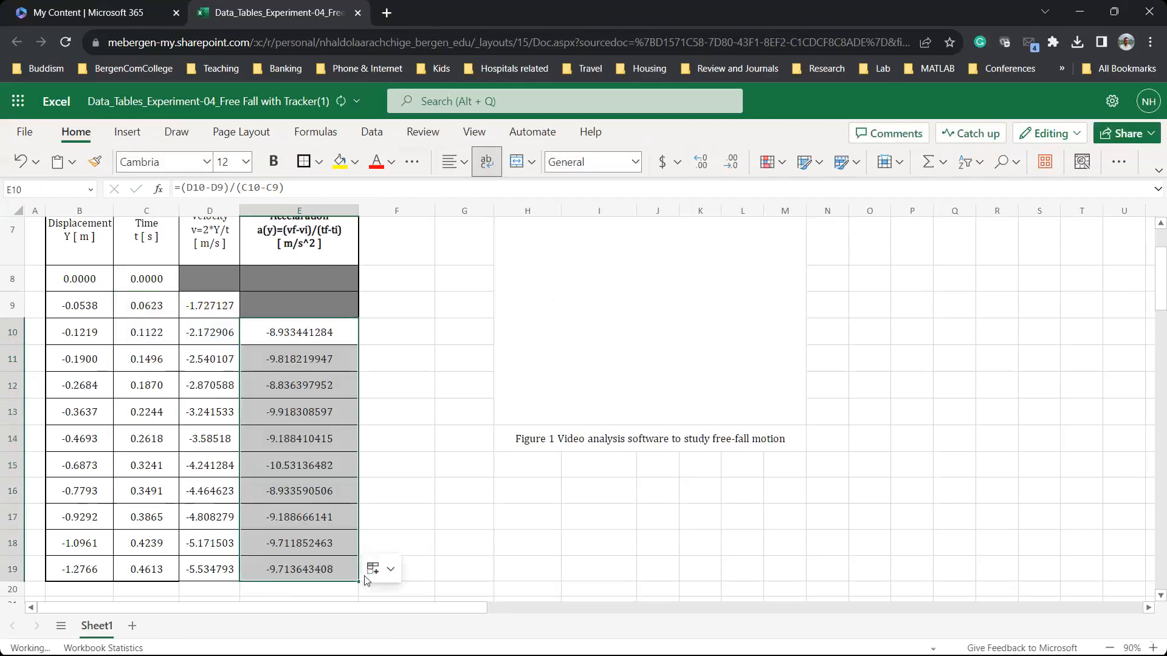
- Reduce the velocity values in D9:D19 to four decimal places
left_click_drag(225, 312, 229, 562)
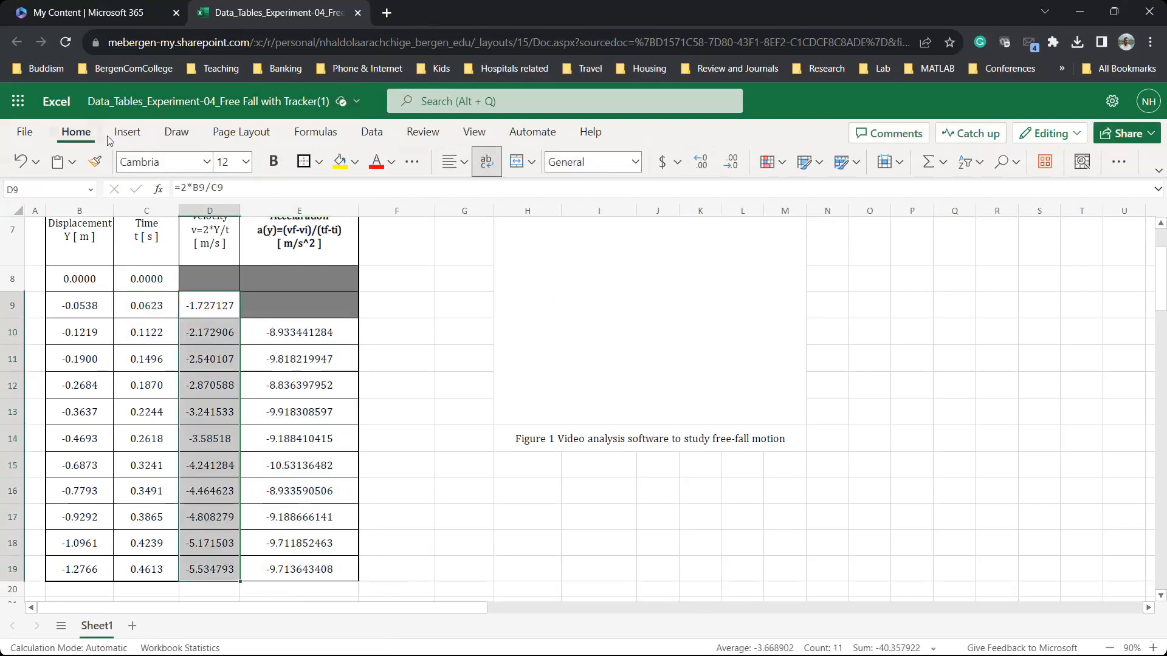
left_click(731, 164)
left_click(732, 170)
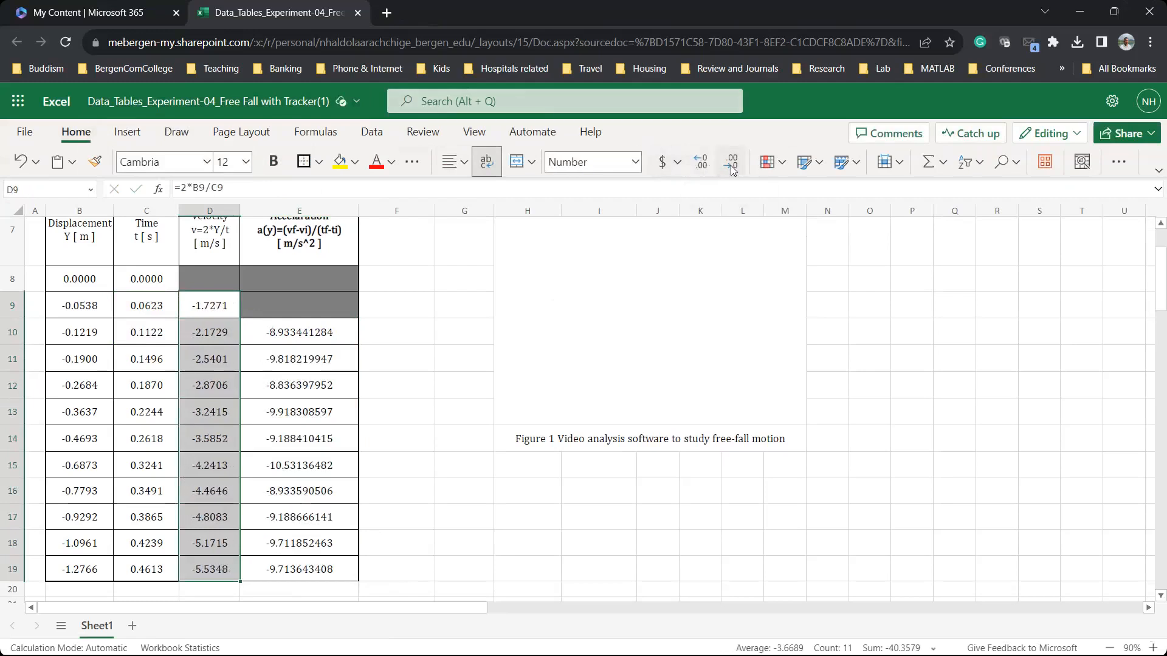
- Reduce the velocity values in D9:D19 and the acceleration values in E10:E19 to three decimal places
left_click(733, 170)
left_click_drag(333, 328, 298, 568)
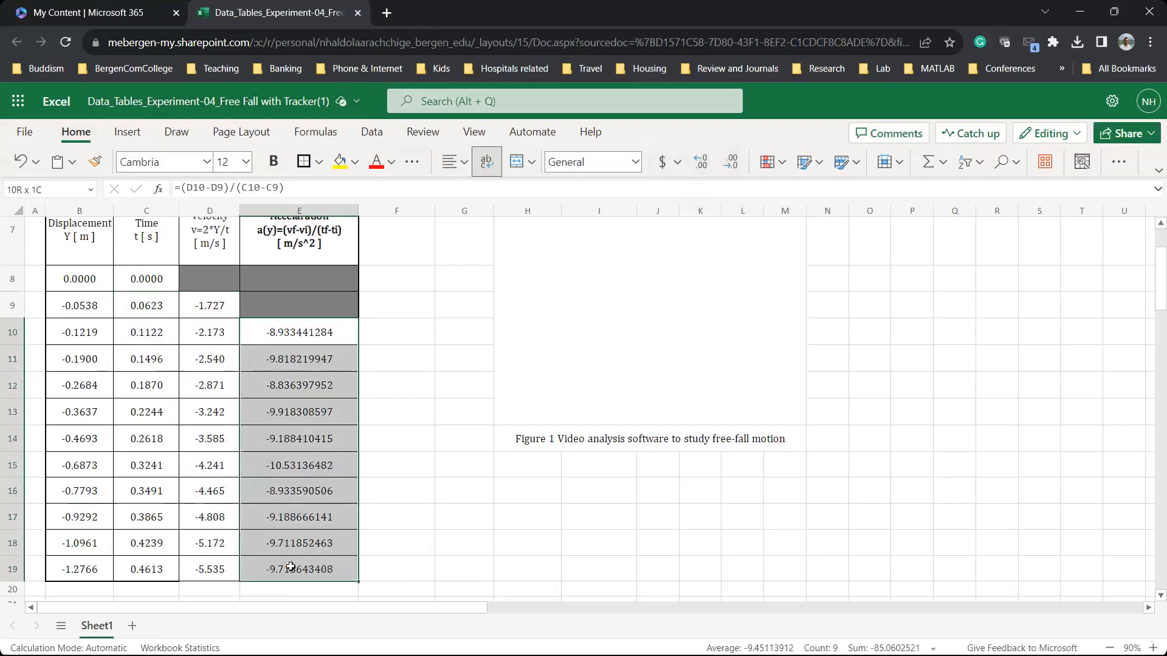
left_click(736, 166)
left_click(735, 166)
left_click(736, 166)
left_click(735, 166)
left_click(736, 165)
left_click(736, 166)
left_click(401, 402)
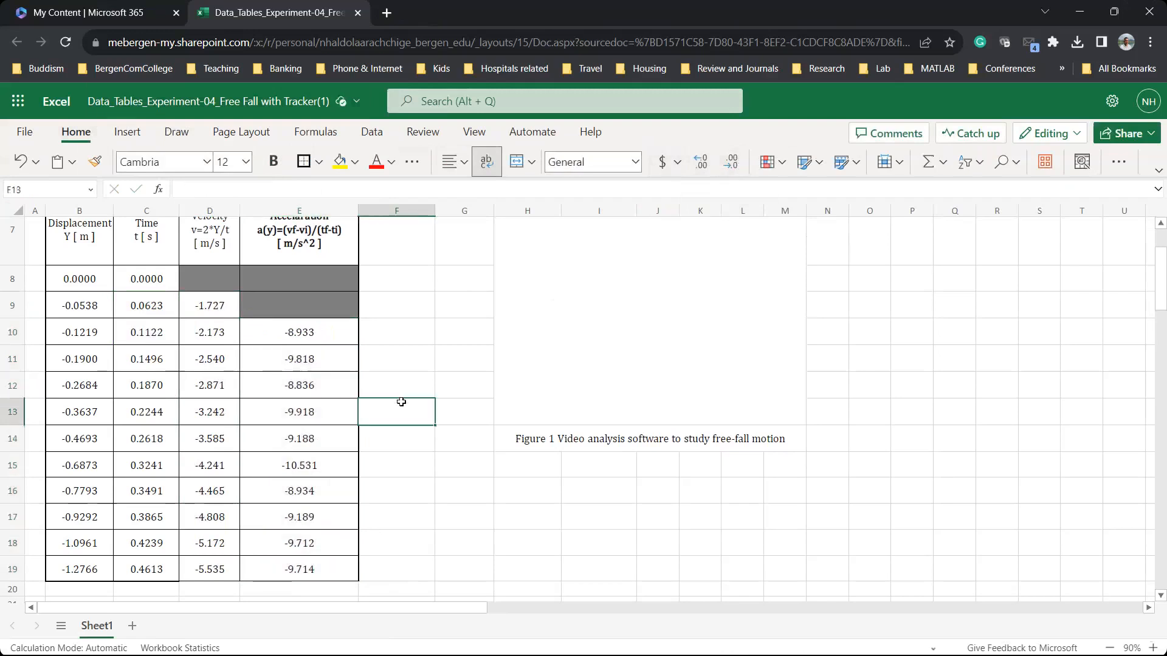
- Copy the velocity formula from D9 and enter it below the table in C21 as the text "V =2*B9/C9"
scroll(401, 402, "up", 2)
scroll(401, 401, "down", 3)
left_click(210, 250)
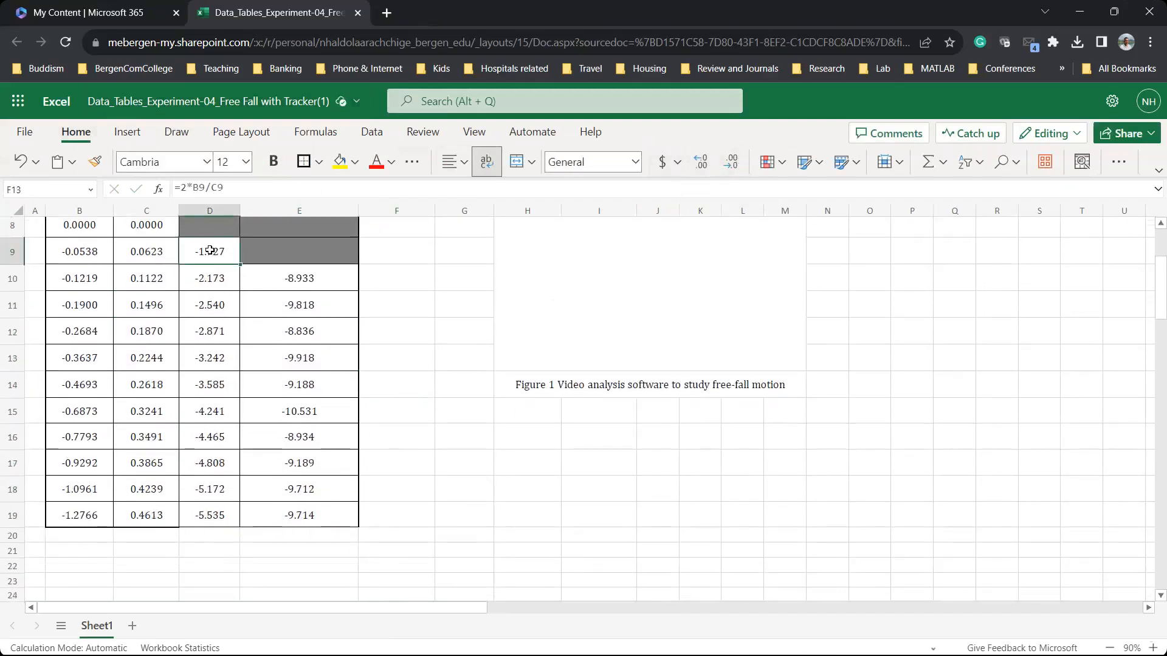
left_click(242, 187)
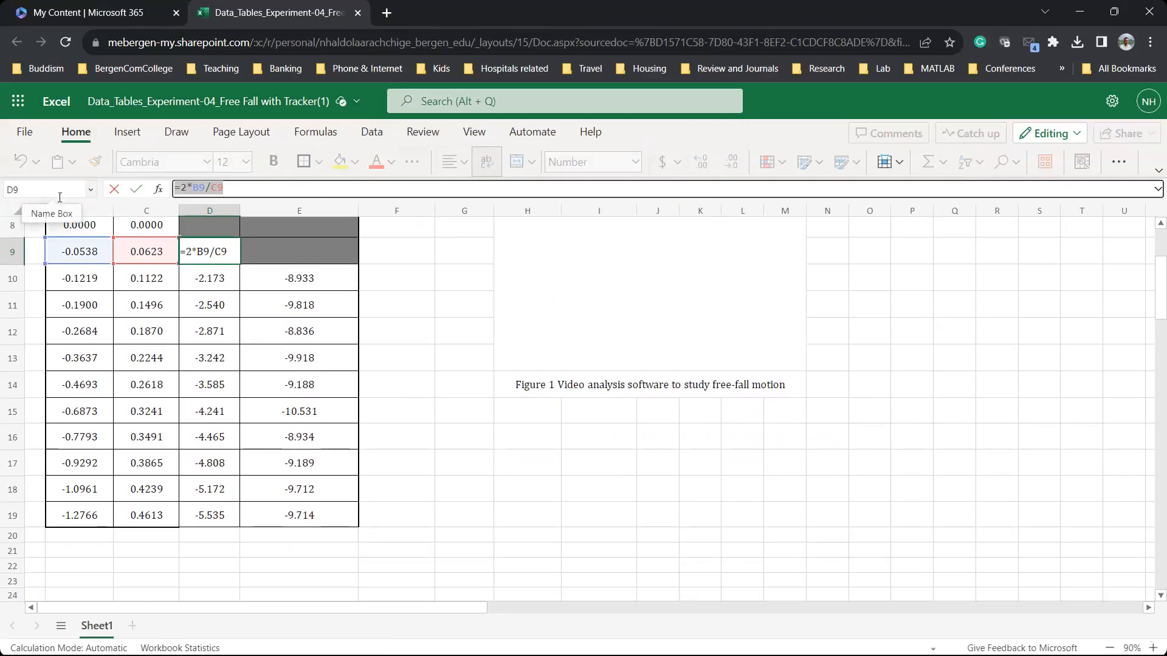
key("Escape")
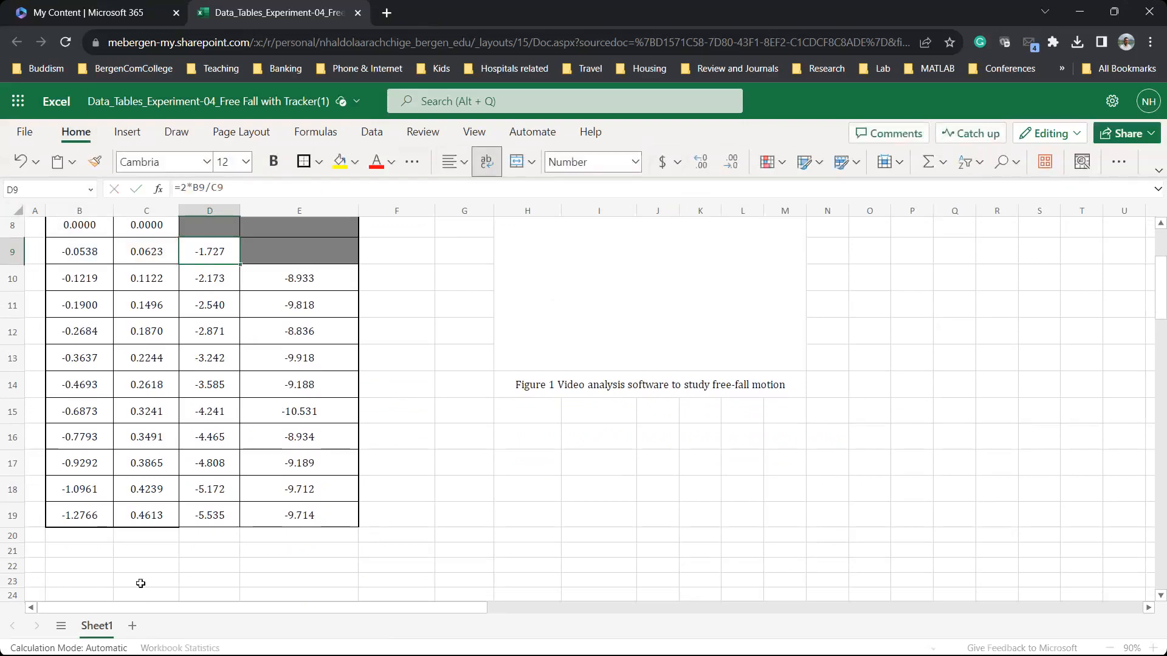
left_click(153, 549)
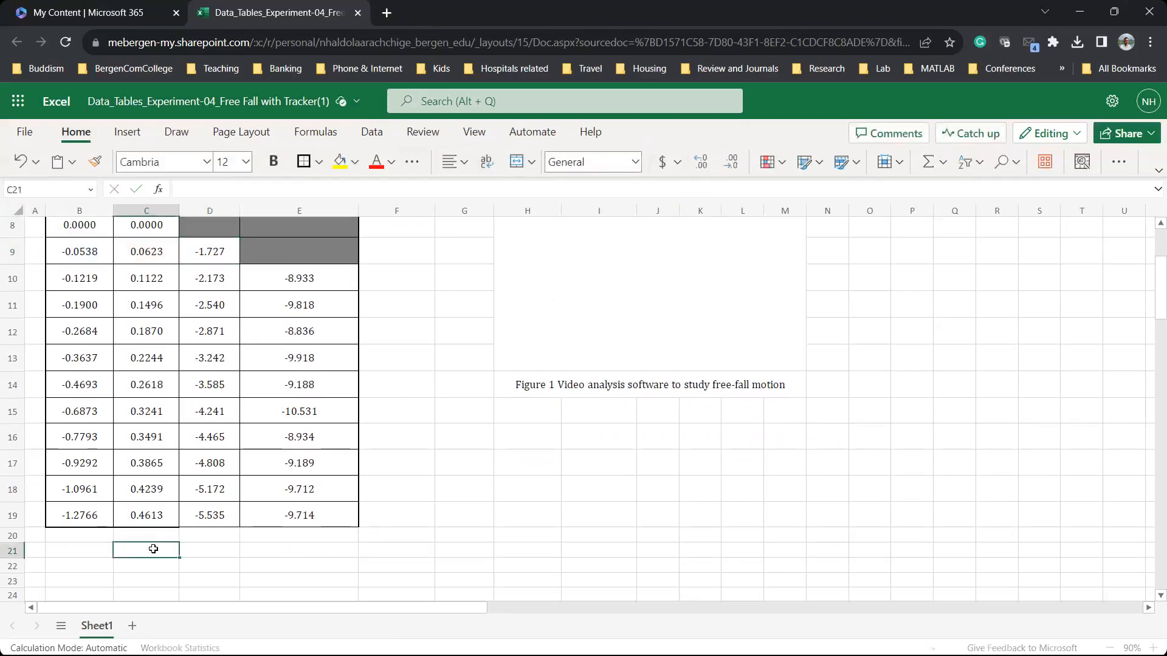
type("V =2*B9/C9")
key("Return")
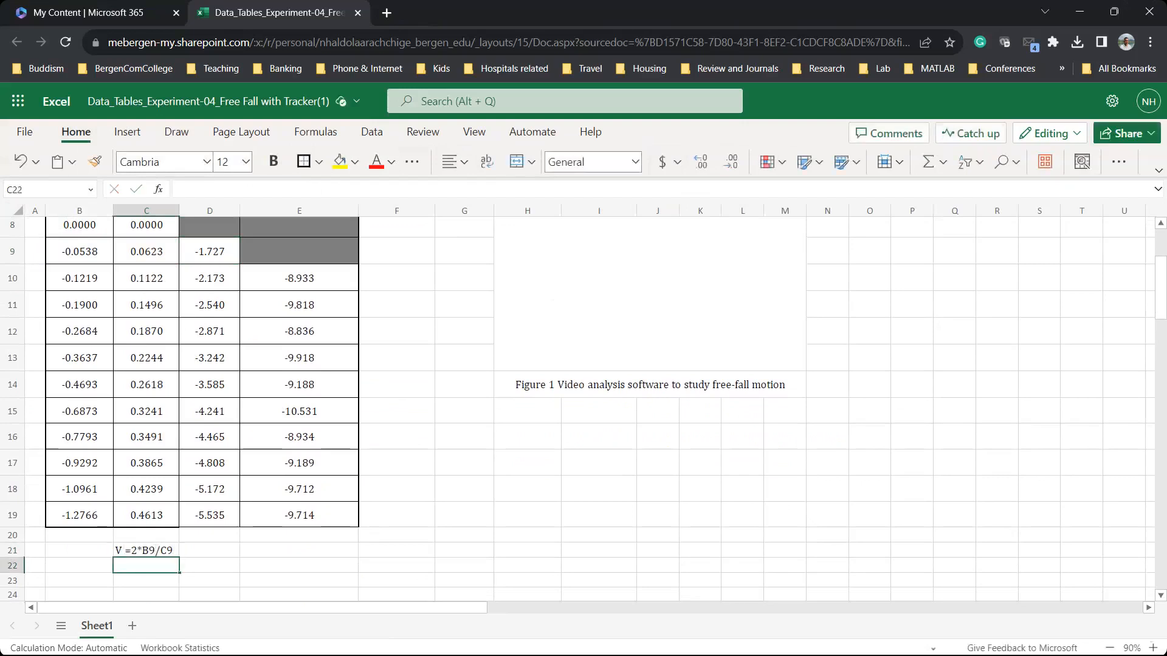
- Copy the acceleration formula from E10 and enter it in C22 as the text "a(y) =(D10-D9)/(C10-C9)"
left_click(311, 283)
double_click(311, 283)
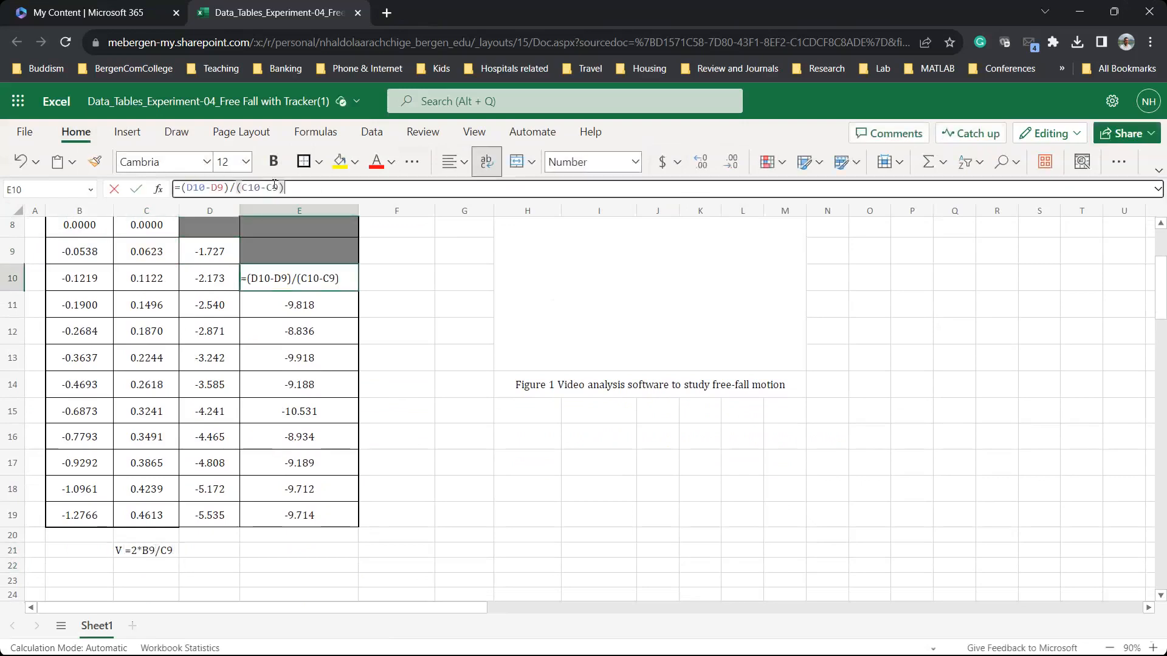
key("Escape")
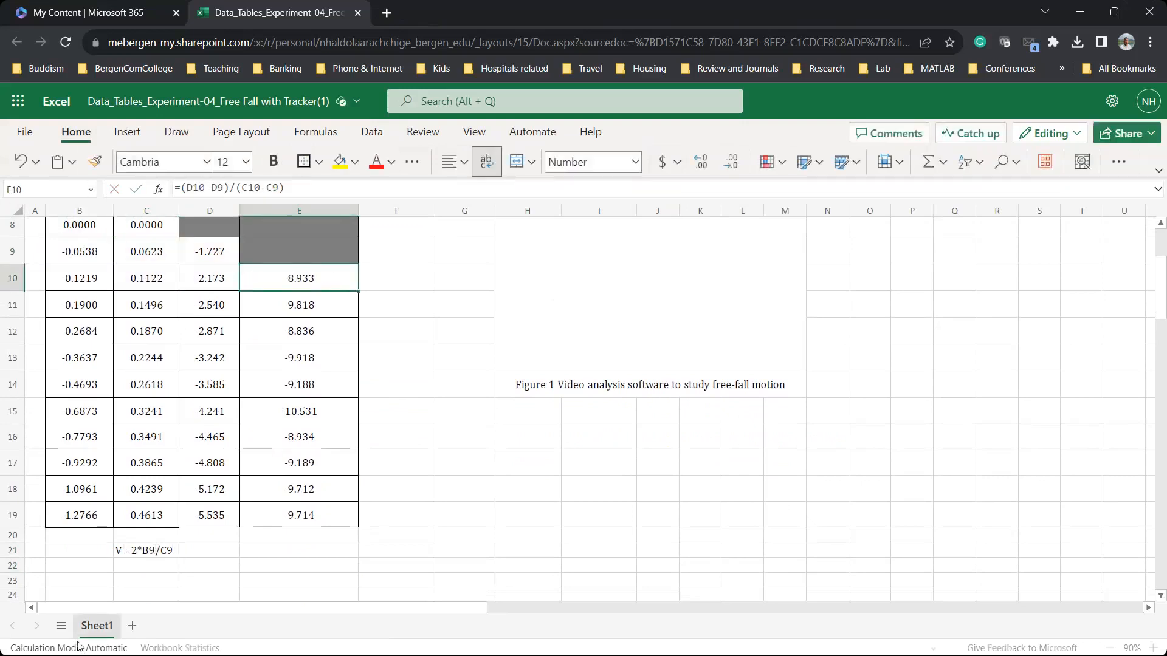
left_click(140, 560)
type("a")
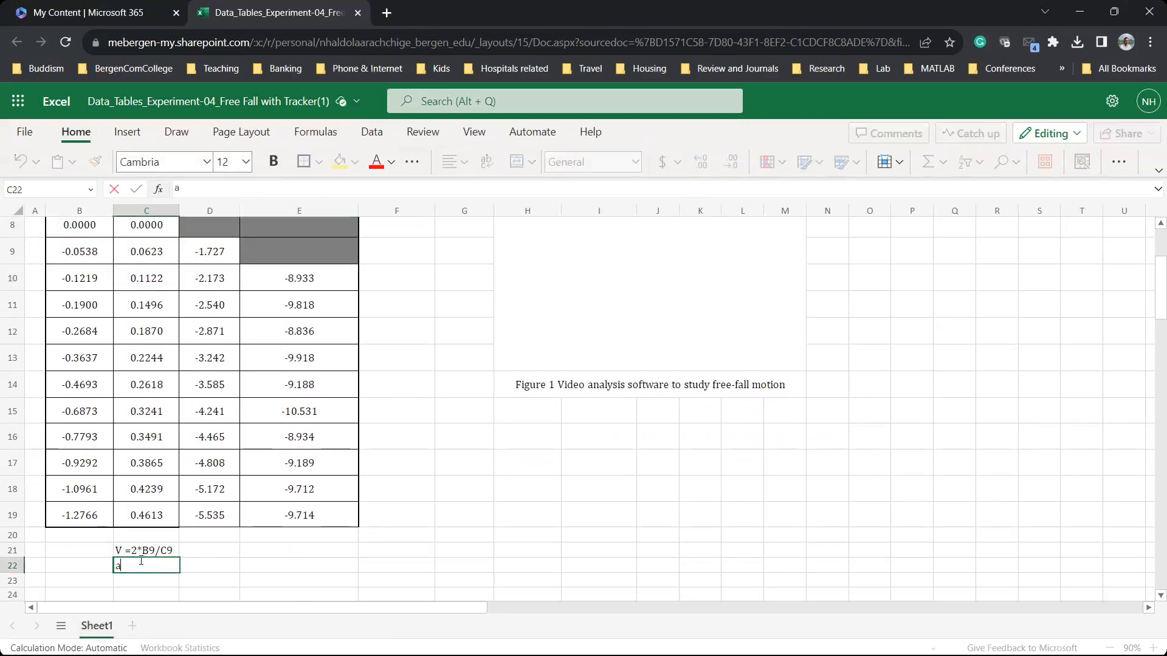
type("(y) =(D10-D9)/(C10-C9)")
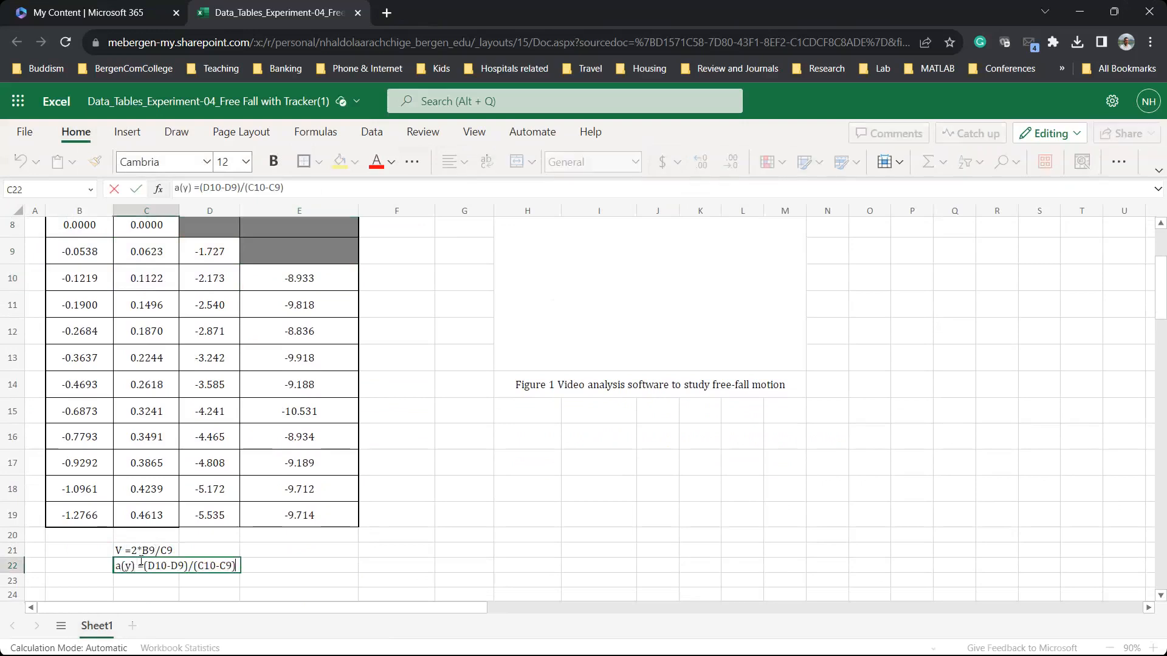
key("Return")
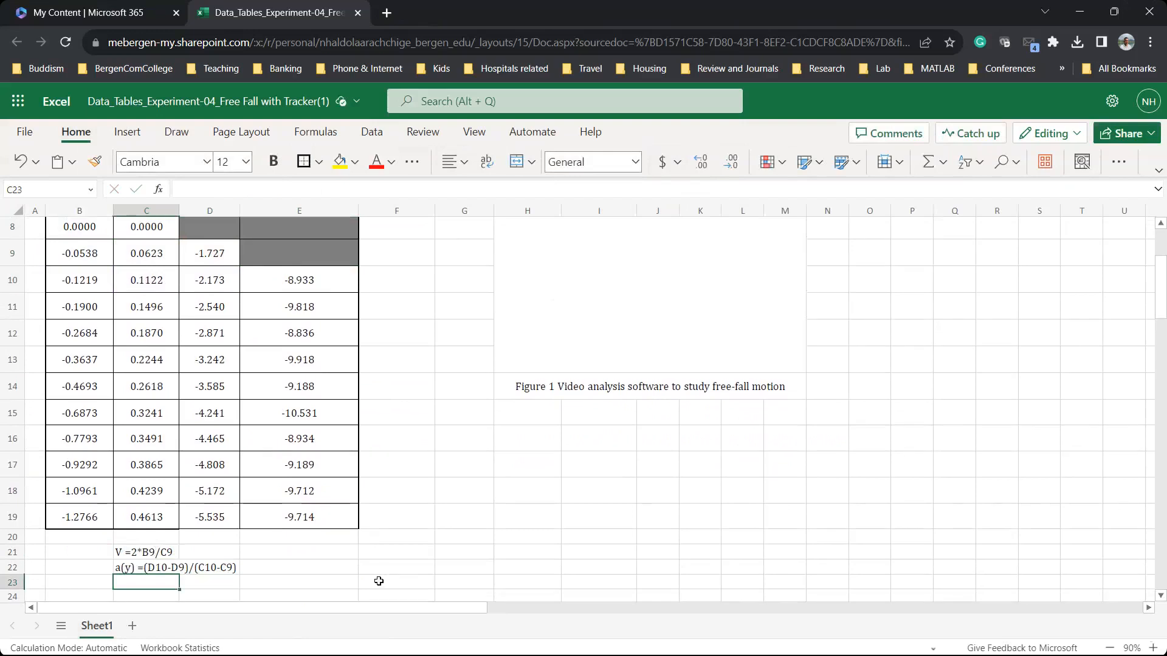
- Review the figure placeholders below the data table and the completed table B7:E19 at 80% zoom
scroll(378, 582, "down", 5)
scroll(418, 436, "up", 5)
scroll(417, 435, "down", 6)
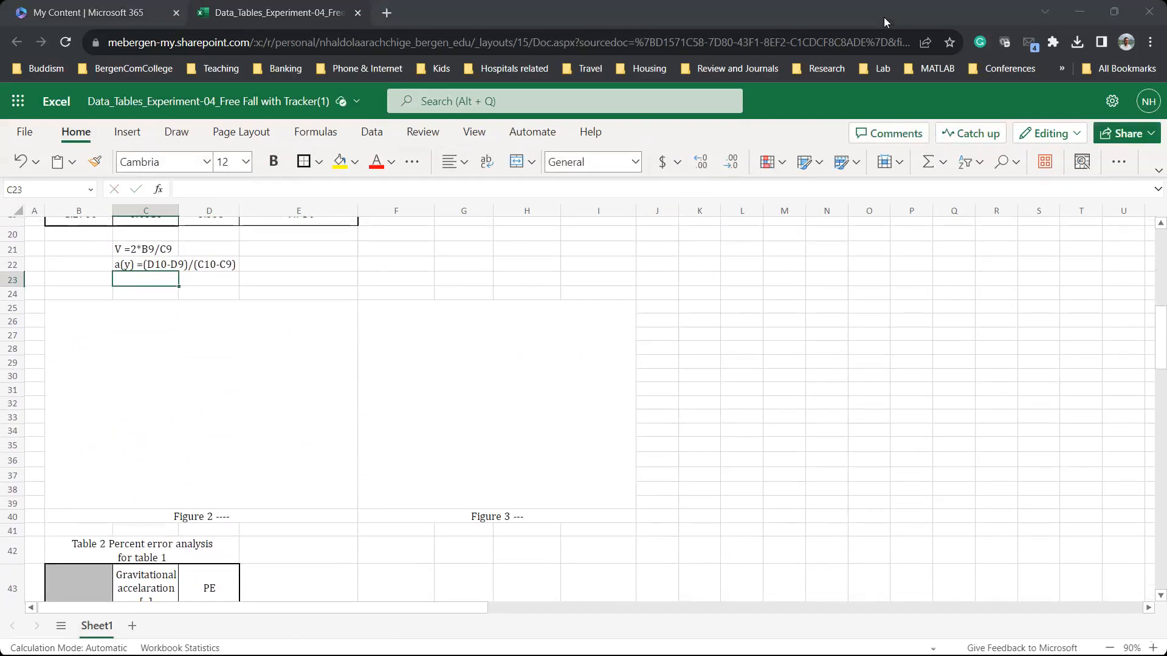
left_click(675, 308)
scroll(675, 308, "up", 5)
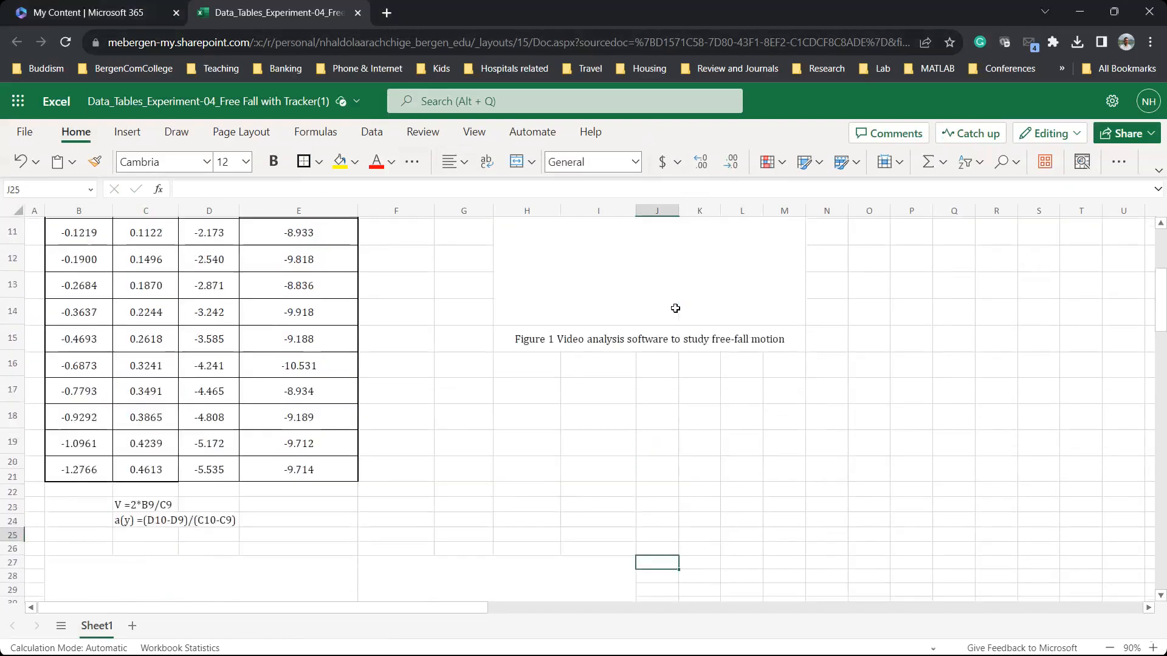
scroll(675, 308, "up", 2)
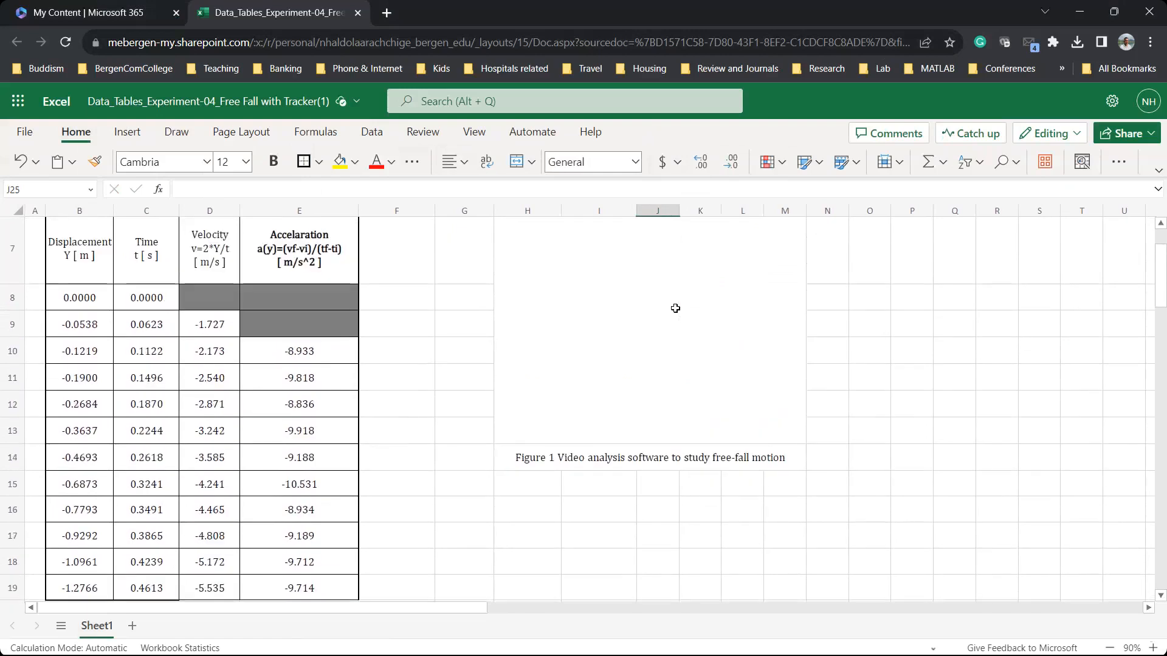
left_click(1109, 647)
scroll(751, 490, "up", 1)
scroll(750, 489, "down", 1)
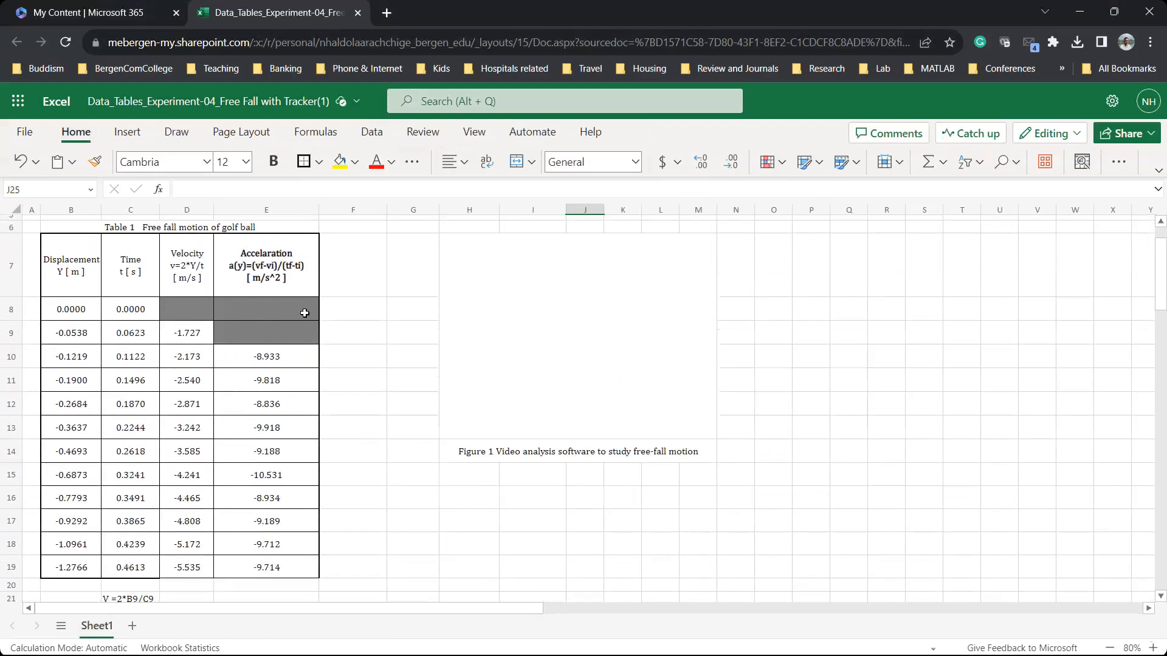
left_click_drag(68, 267, 291, 566)
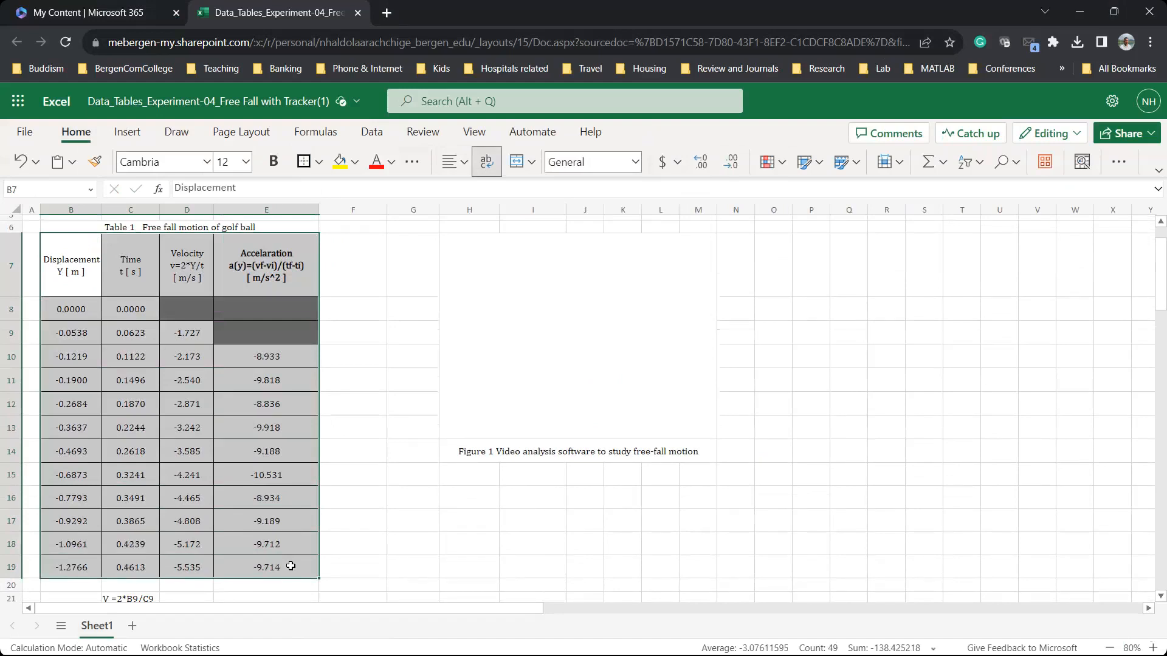
left_click(368, 409)
- Insert a scatter chart of the displacement, time and velocity data in B7:D19, including the headers
left_click_drag(71, 267, 187, 380)
left_click_drag(205, 458, 204, 565)
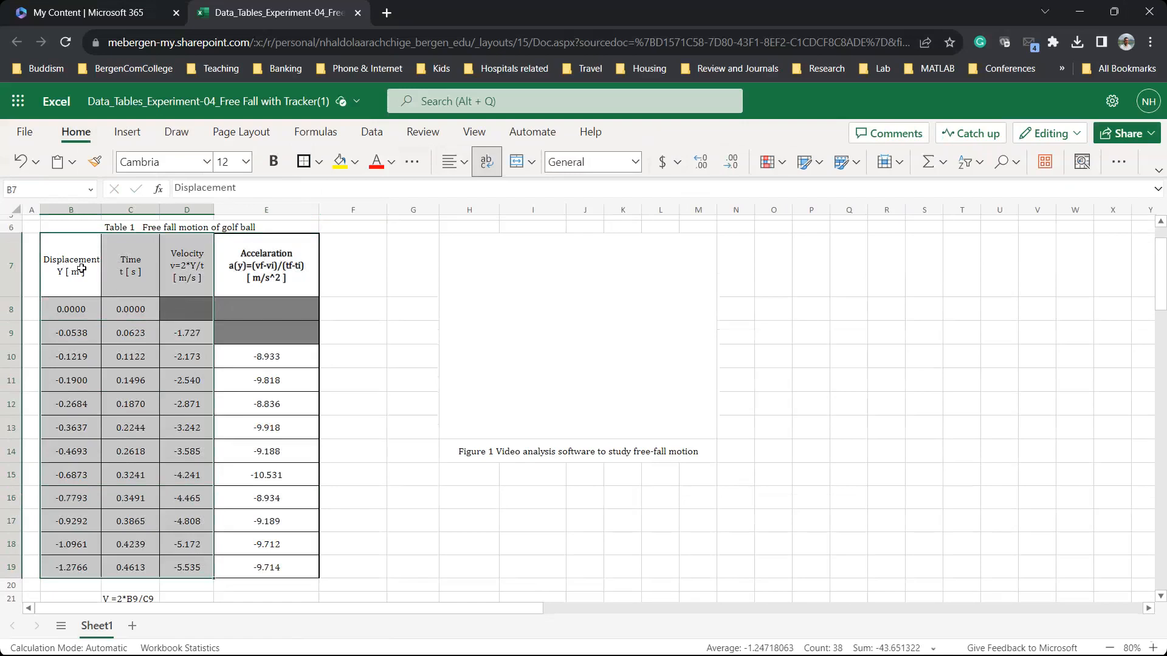
left_click(127, 133)
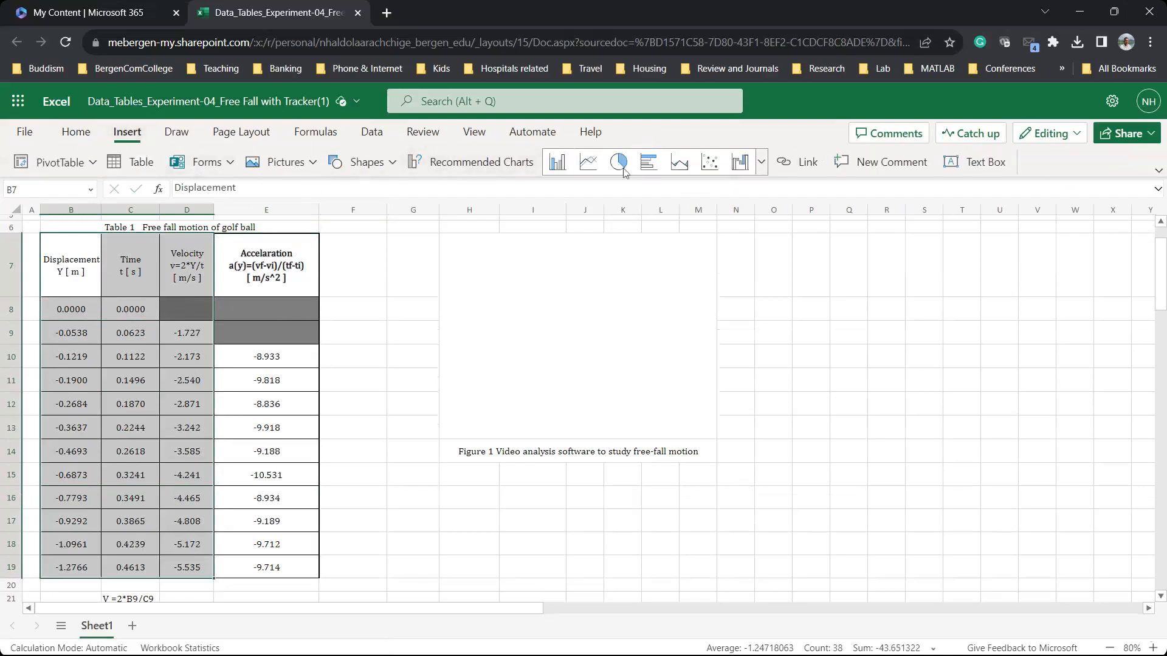
left_click(761, 172)
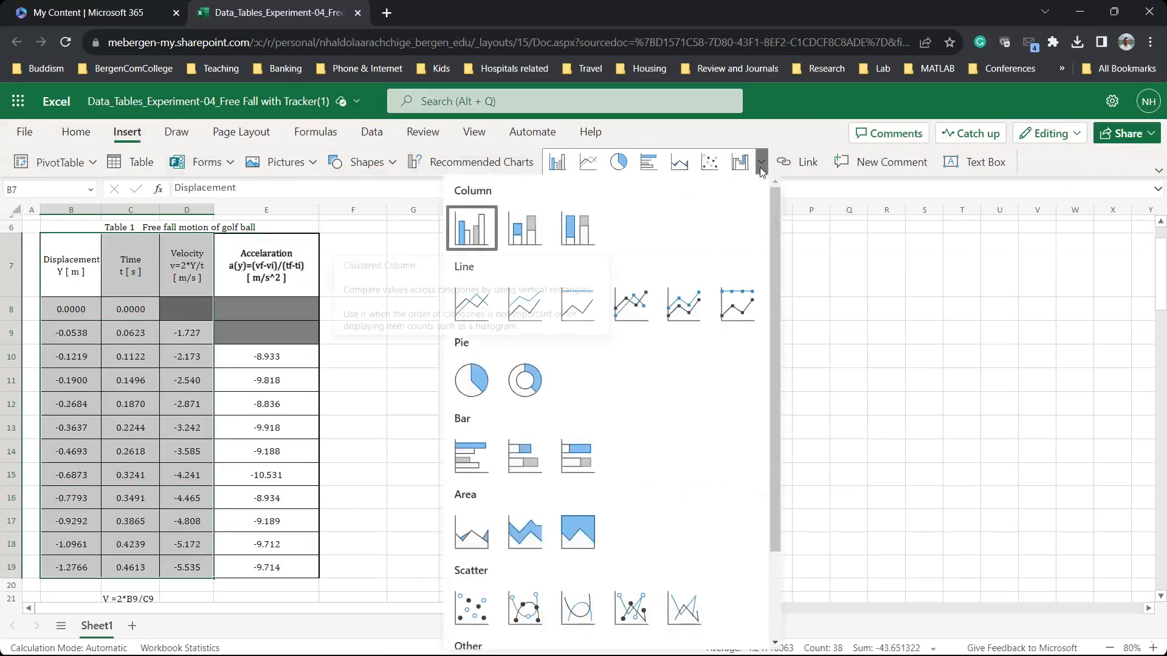
scroll(638, 409, "down", 2)
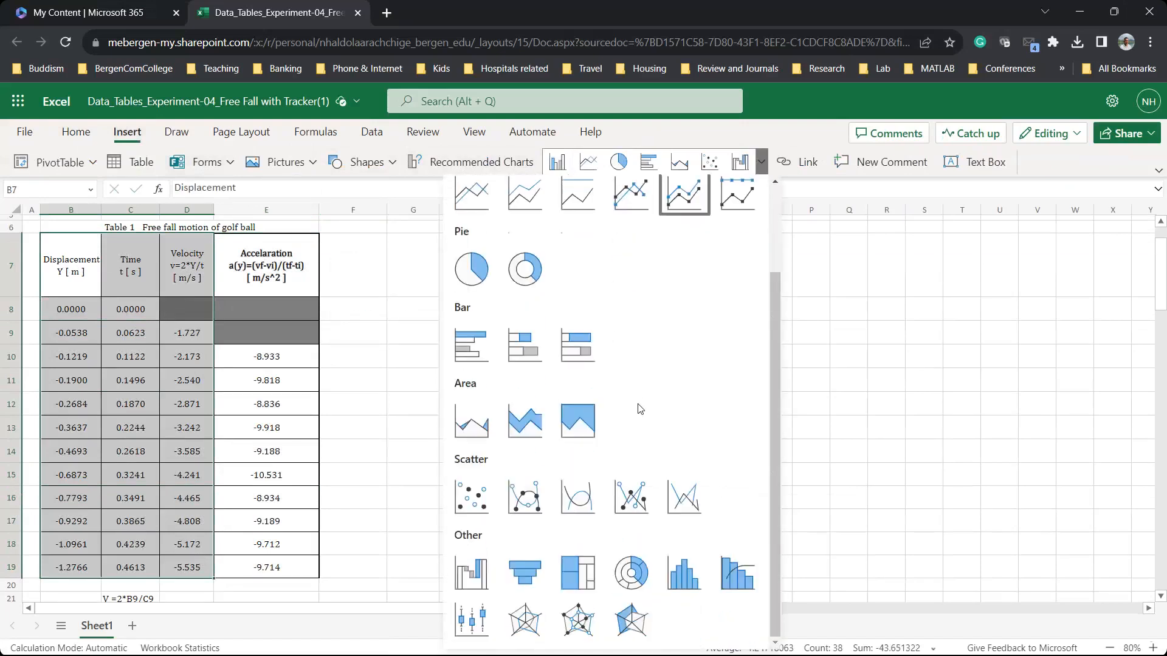
left_click(477, 503)
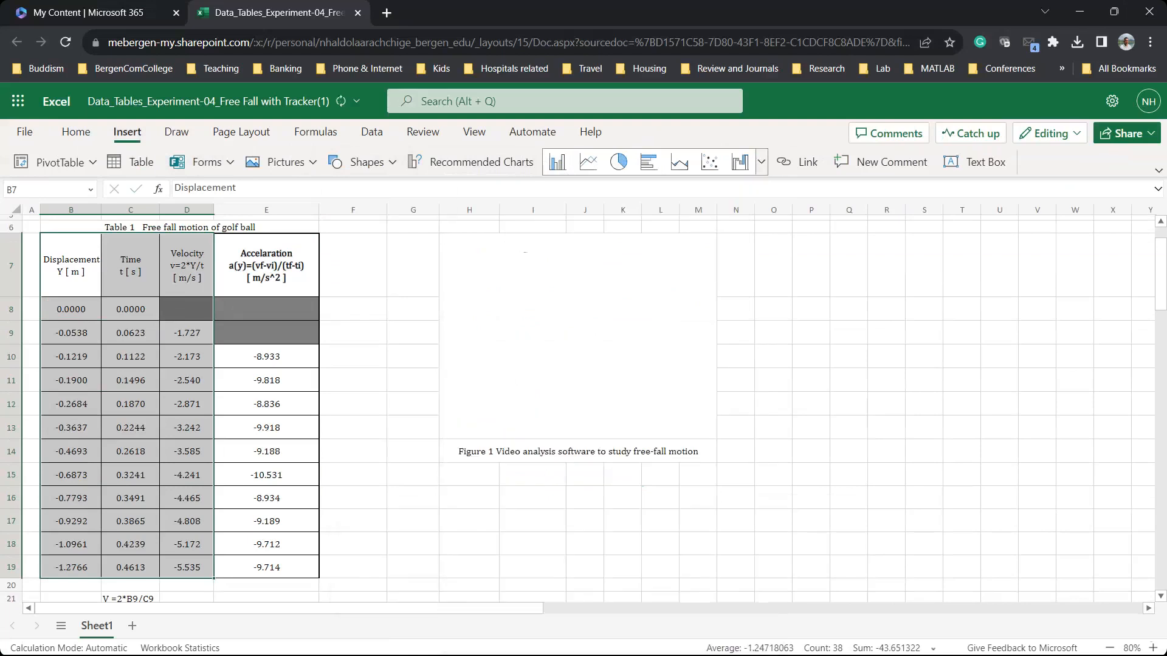
- Move the new scatter chart beside the data table and enlarge it
left_click_drag(659, 333, 599, 307)
scroll(598, 321, "down", 3)
scroll(599, 322, "up", 1)
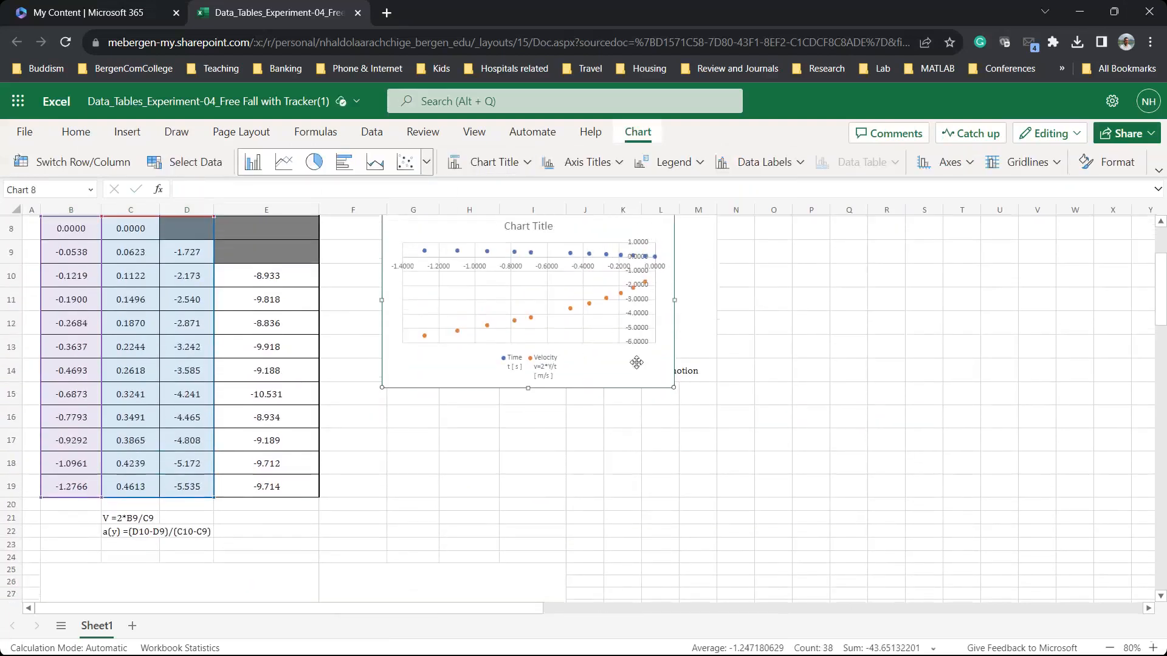
left_click_drag(672, 387, 731, 538)
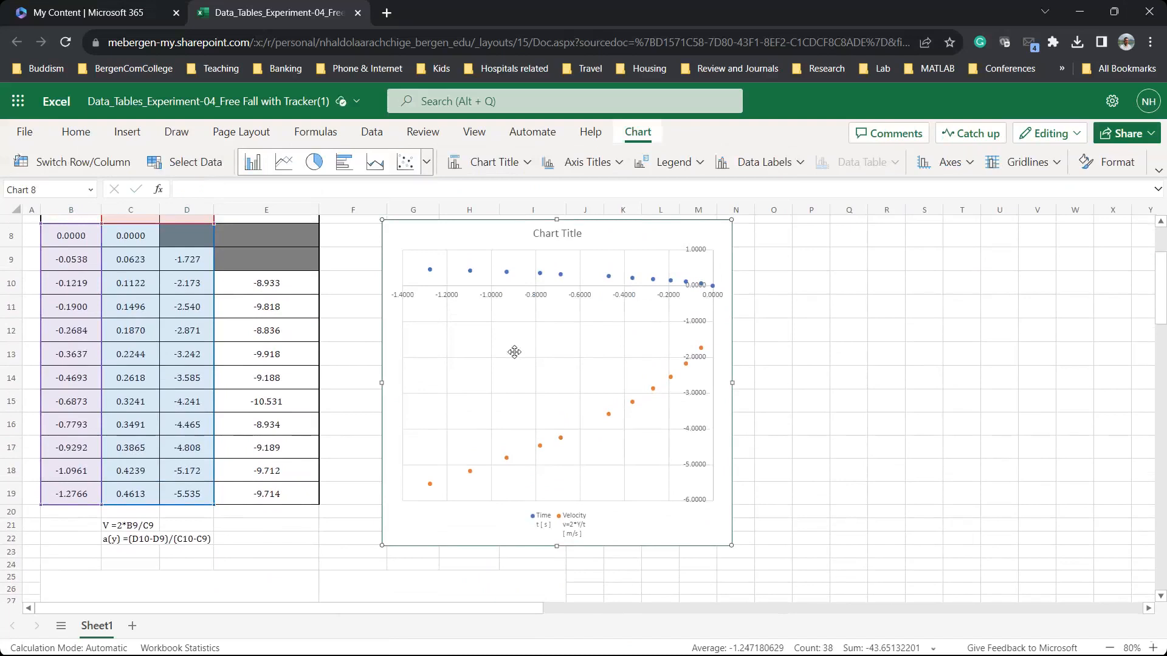
scroll(514, 351, "up", 1)
scroll(514, 351, "down", 1)
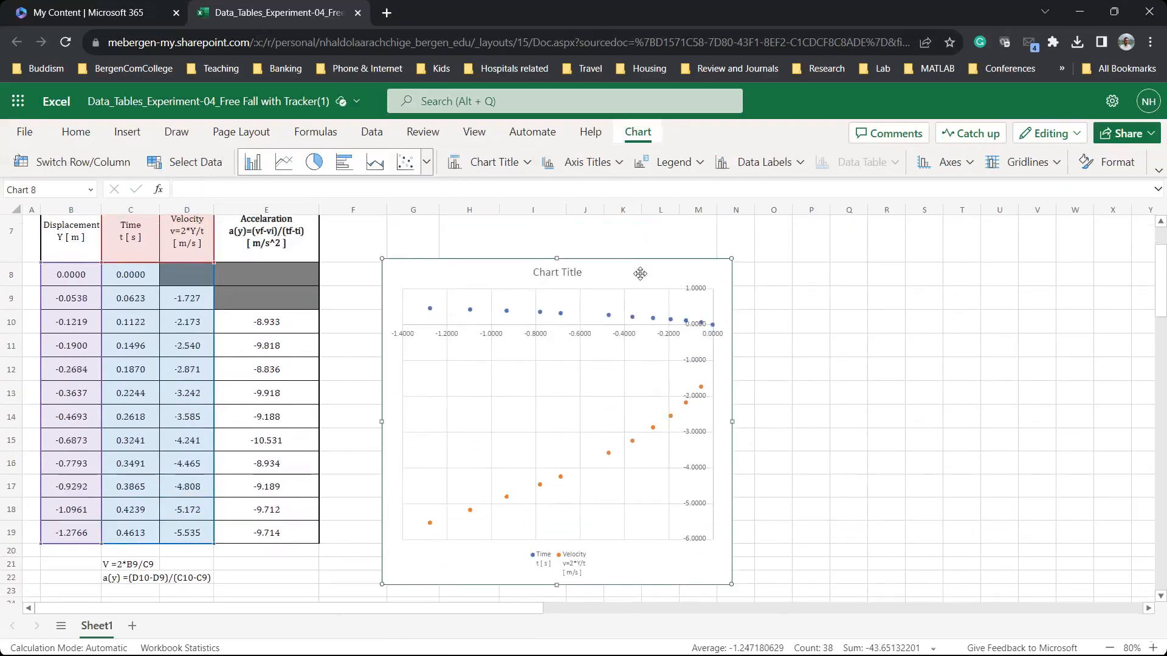
- Remove time and velocity from the chart's Y values and displacement from its X values to try reassigning the axes
double_click(640, 273)
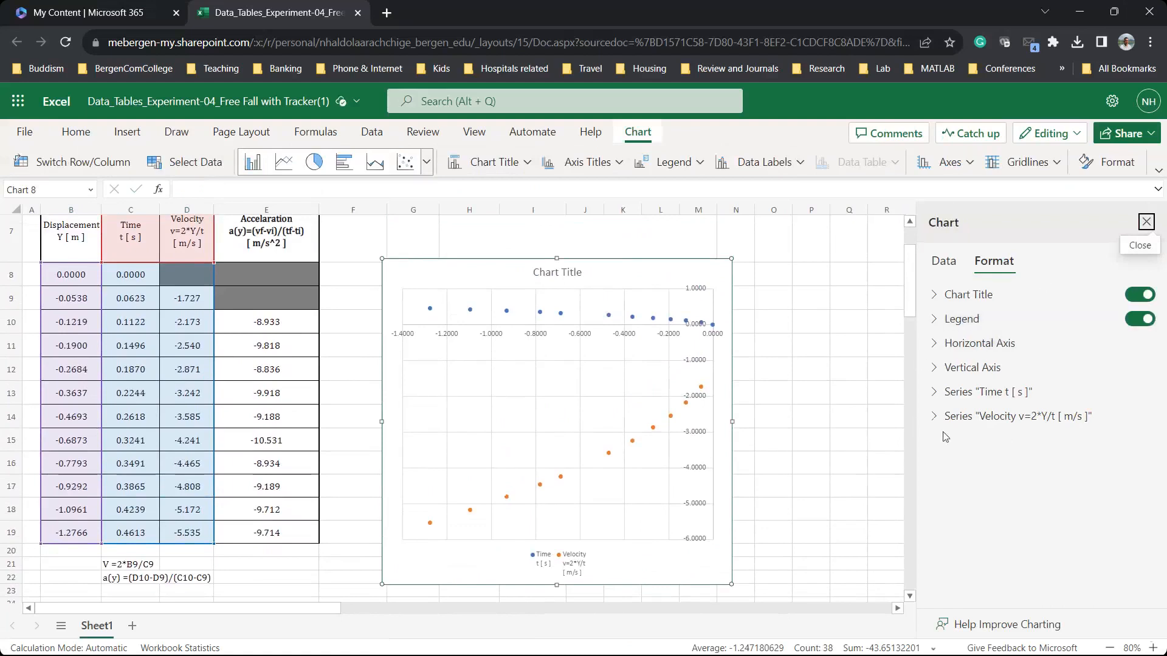
left_click(942, 262)
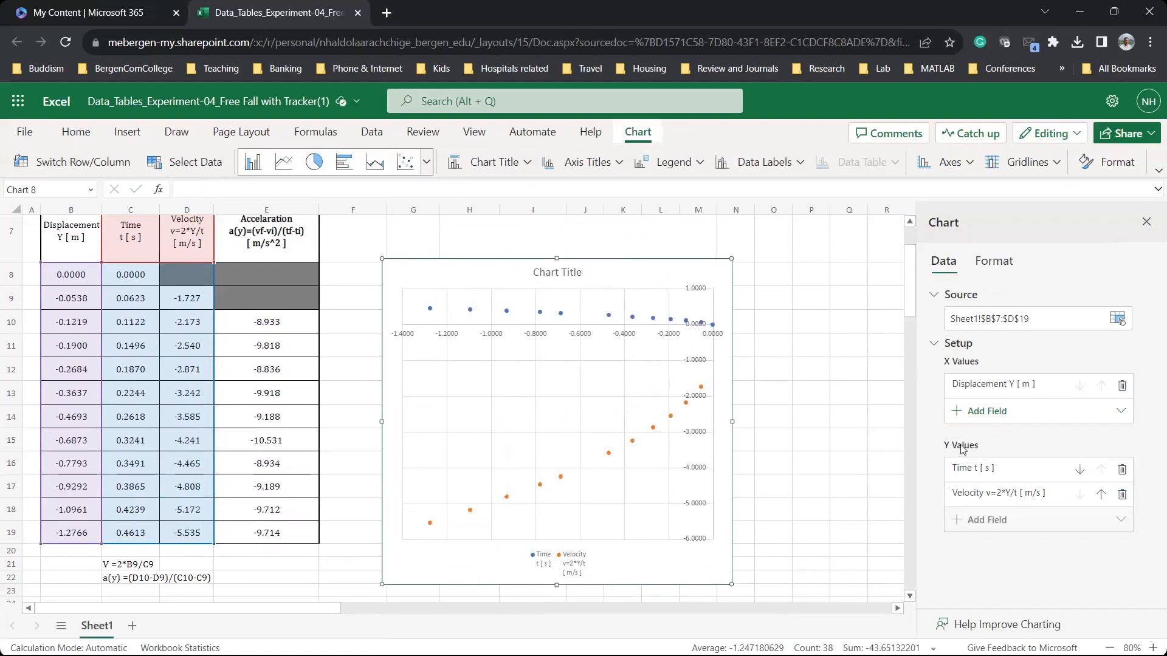
left_click(1121, 495)
left_click(1122, 470)
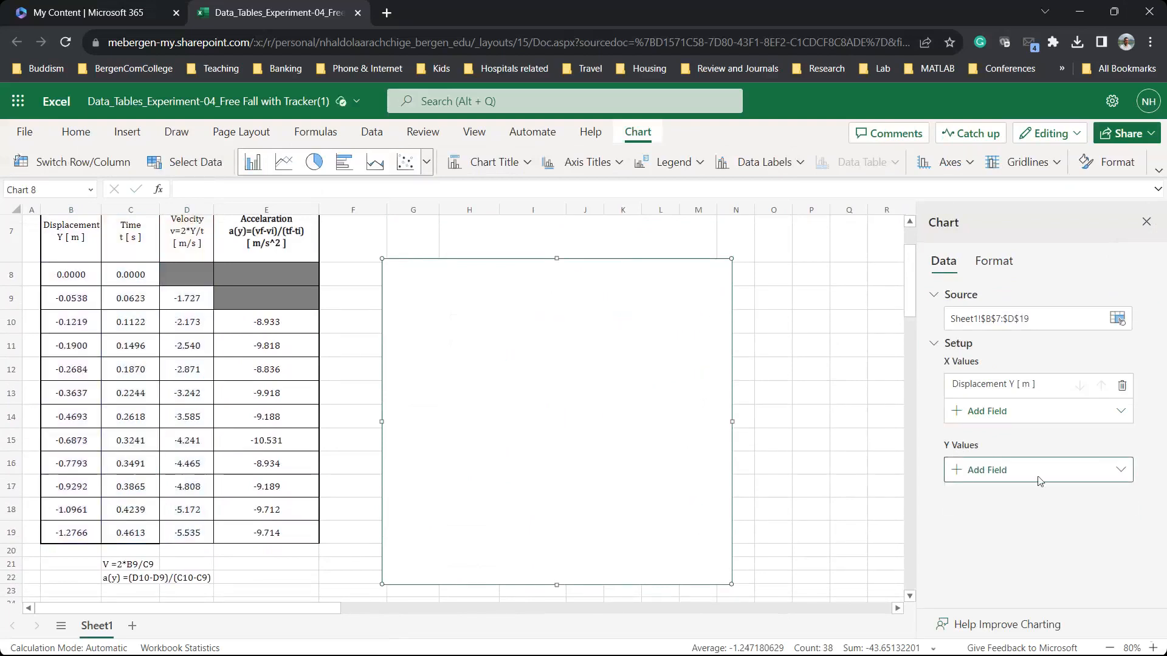
left_click(975, 473)
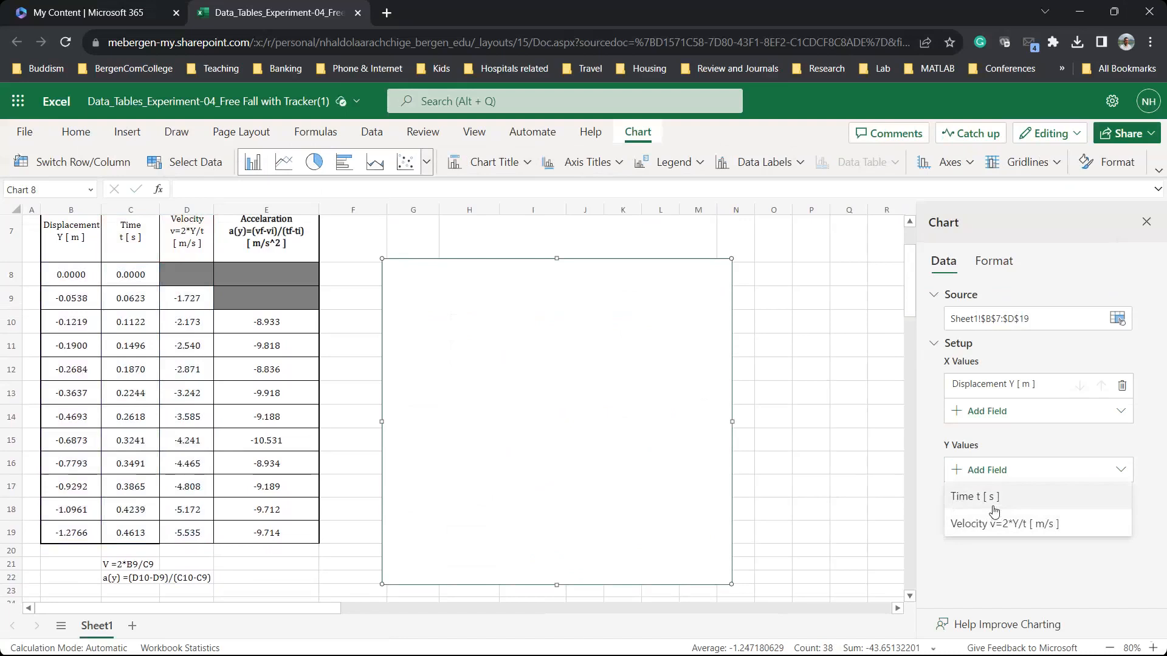
left_click(1126, 386)
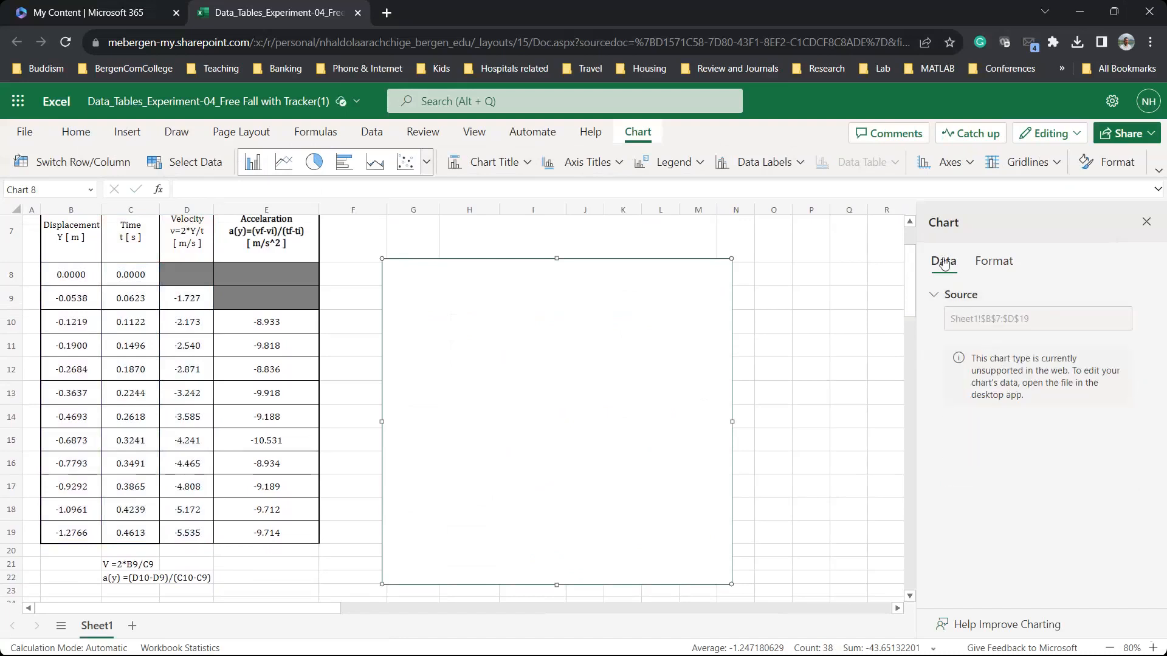
left_click(940, 297)
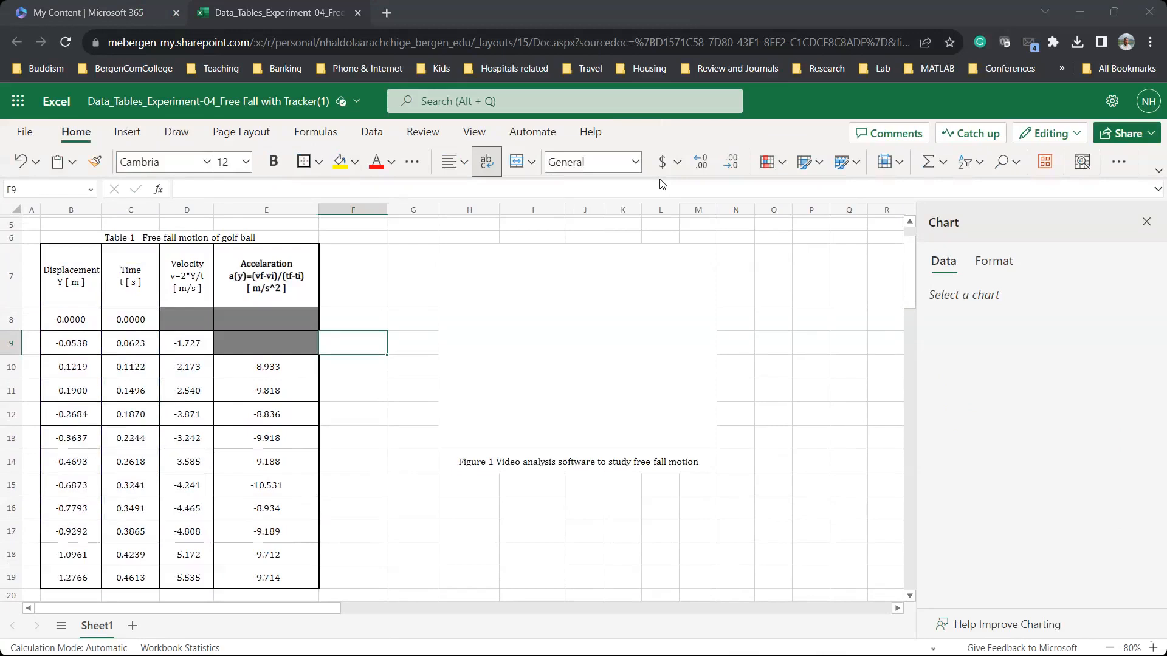
left_click(397, 295)
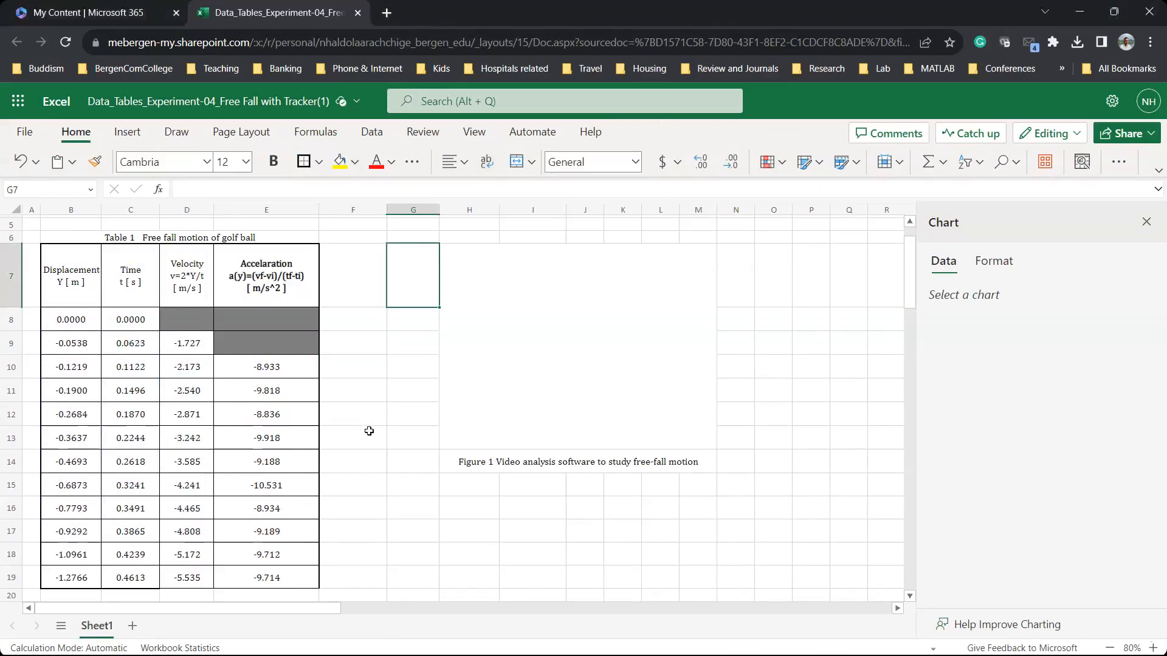
left_click(382, 387)
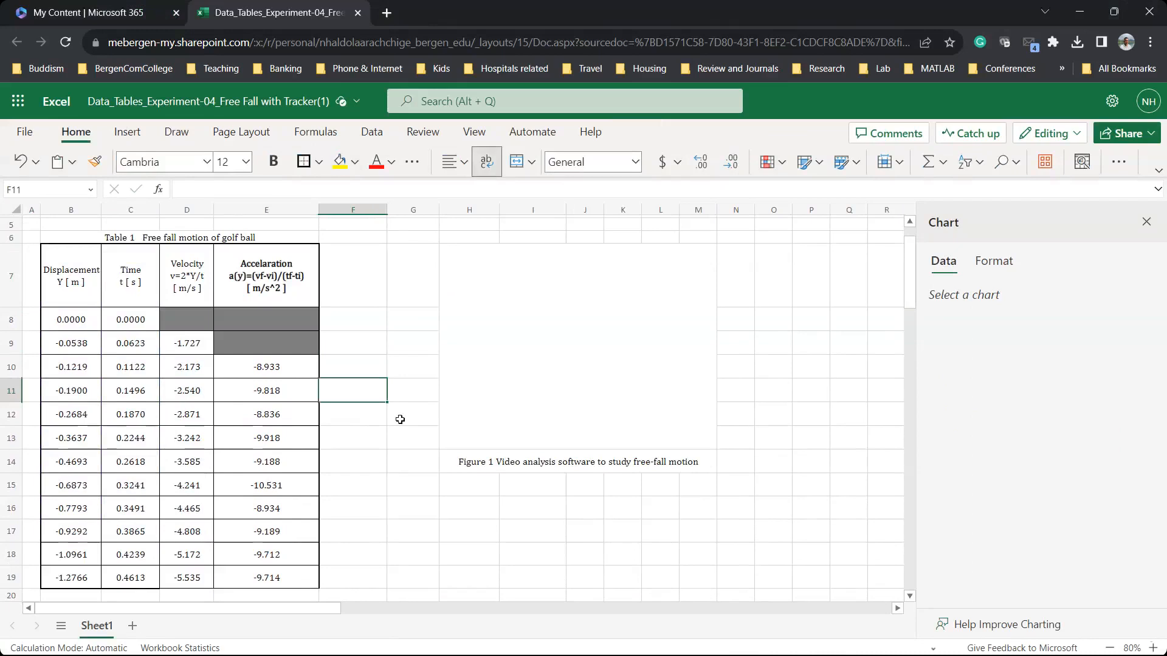
scroll(399, 420, "down", 1)
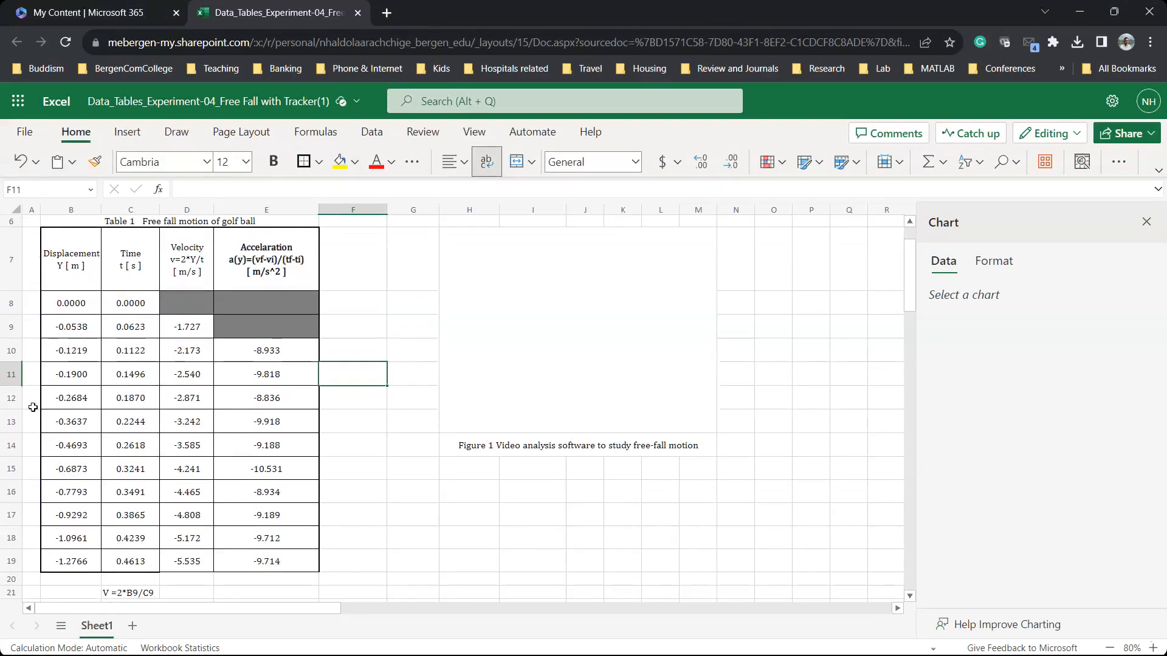
- Widen the empty column A beside the data table
left_click_drag(61, 268, 77, 328)
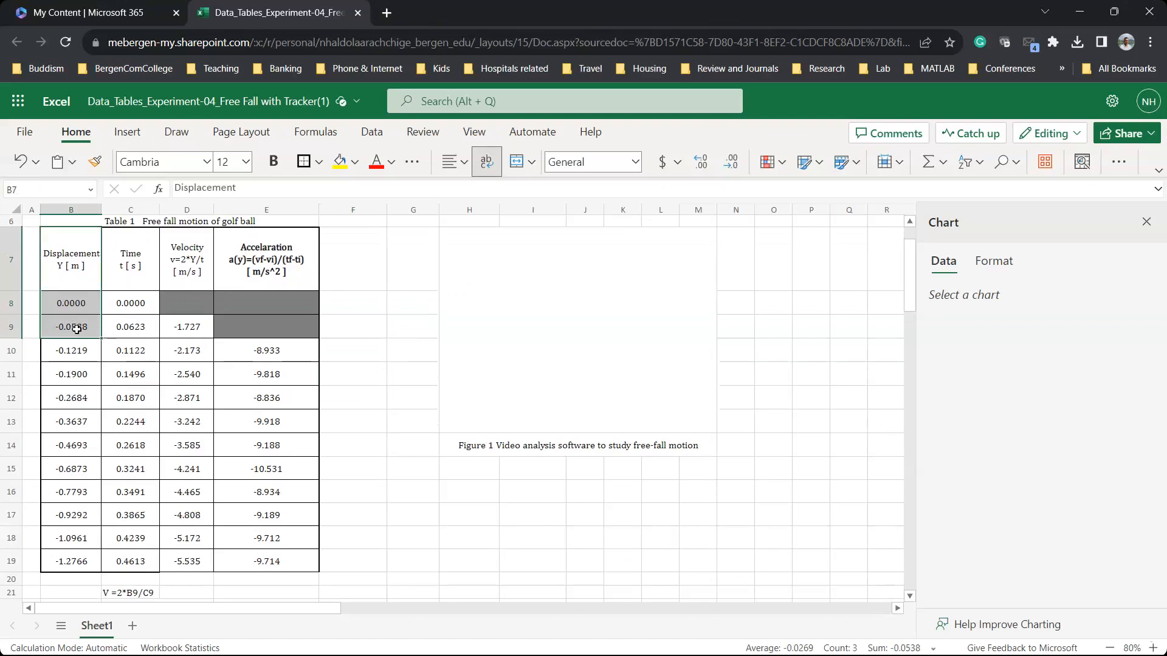
left_click(33, 262)
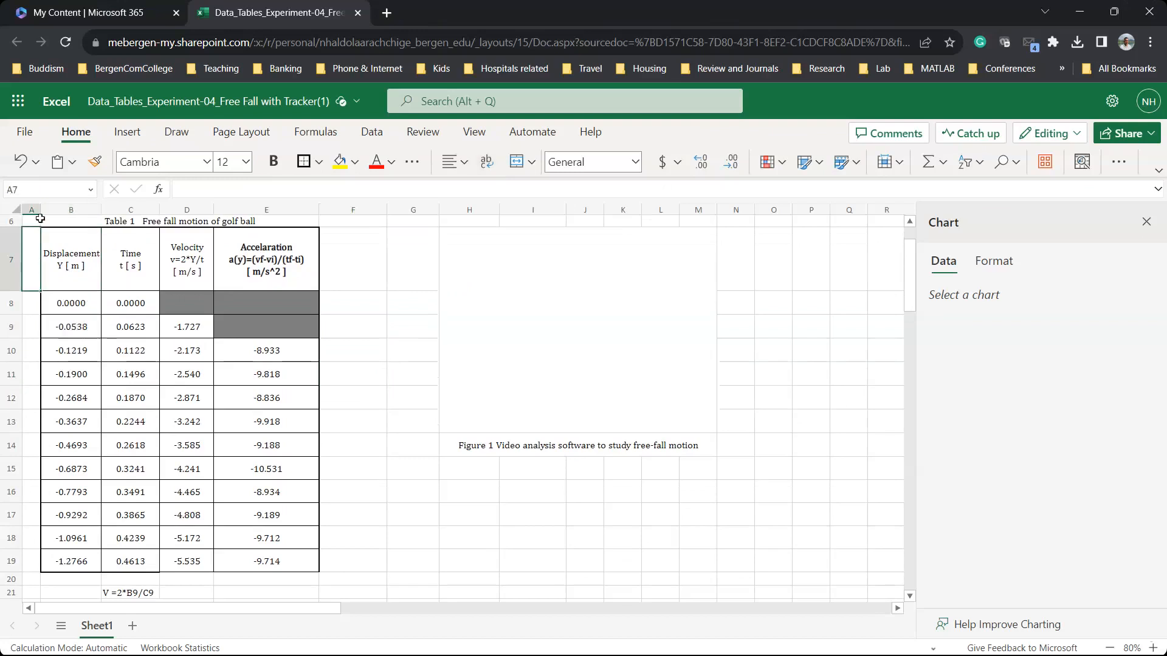
left_click_drag(40, 209, 55, 213)
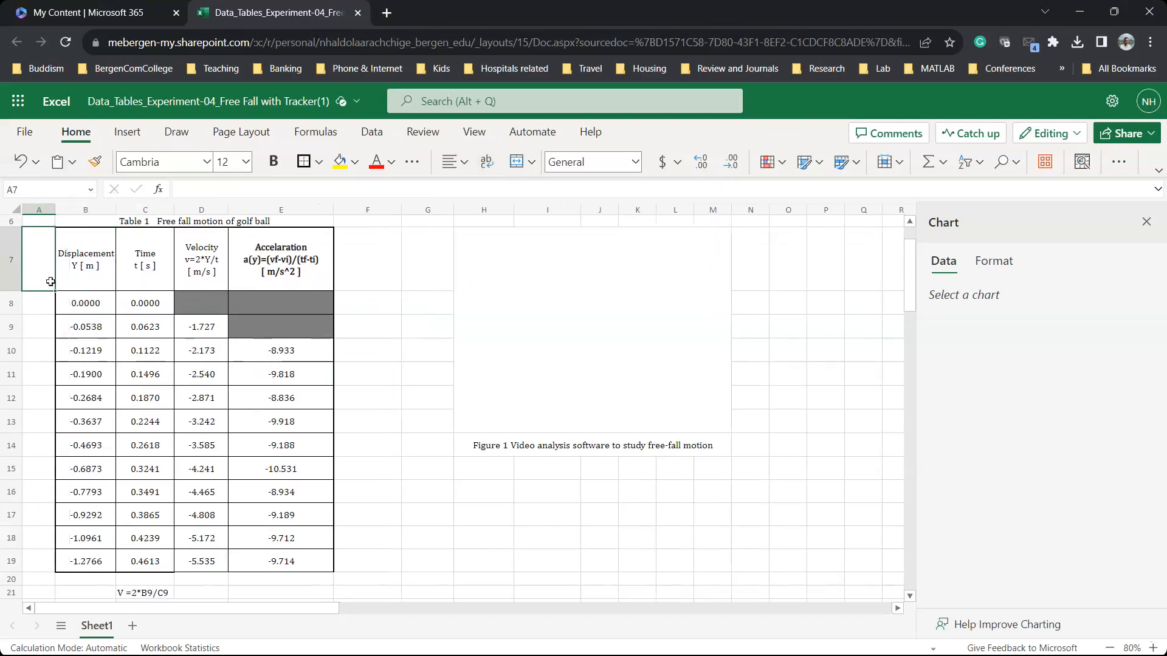
- Insert a scatter chart of A7:D19, including the blank column A and the headers, and place it beside the data table
left_click_drag(34, 260, 189, 564)
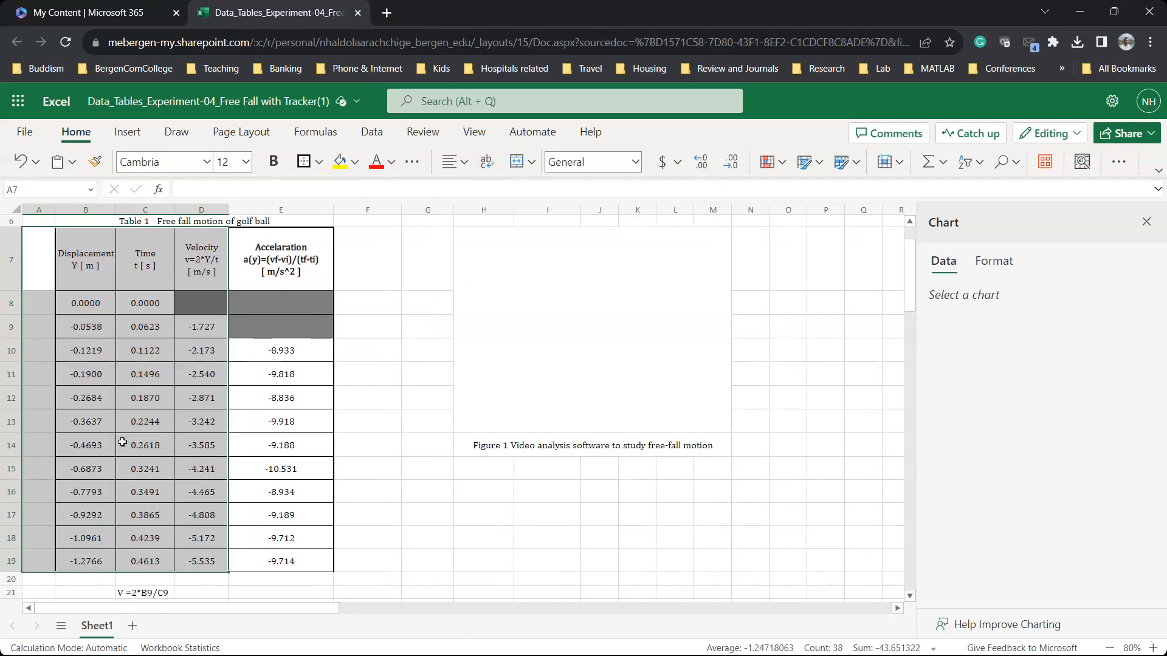
left_click(129, 132)
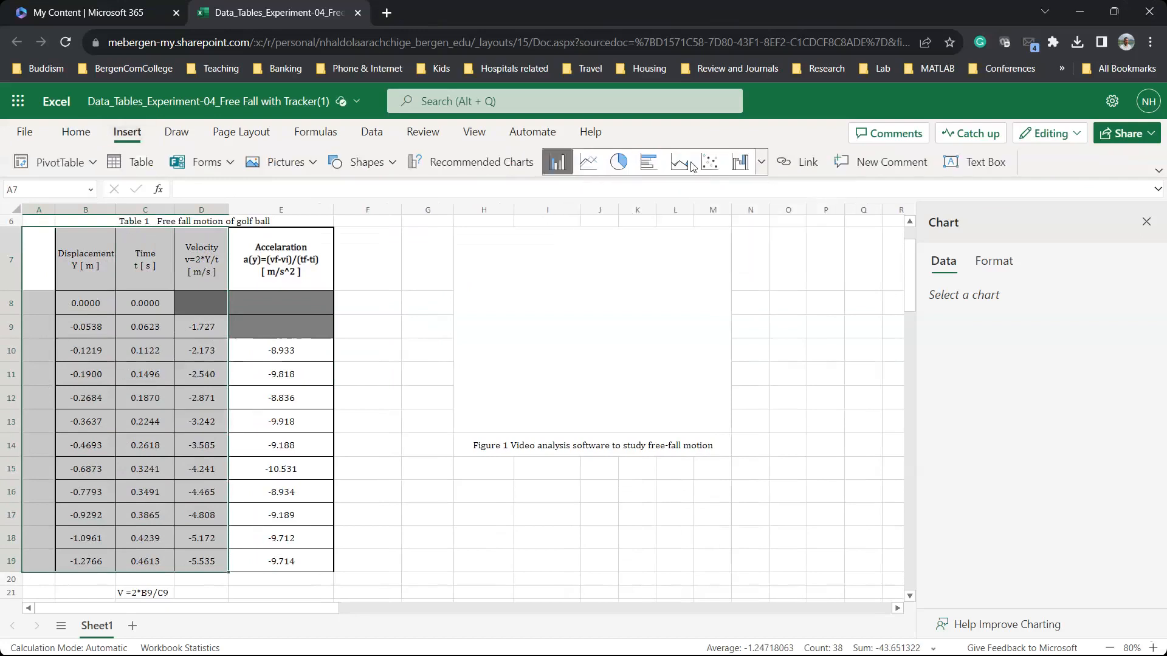
left_click(760, 162)
left_click(469, 607)
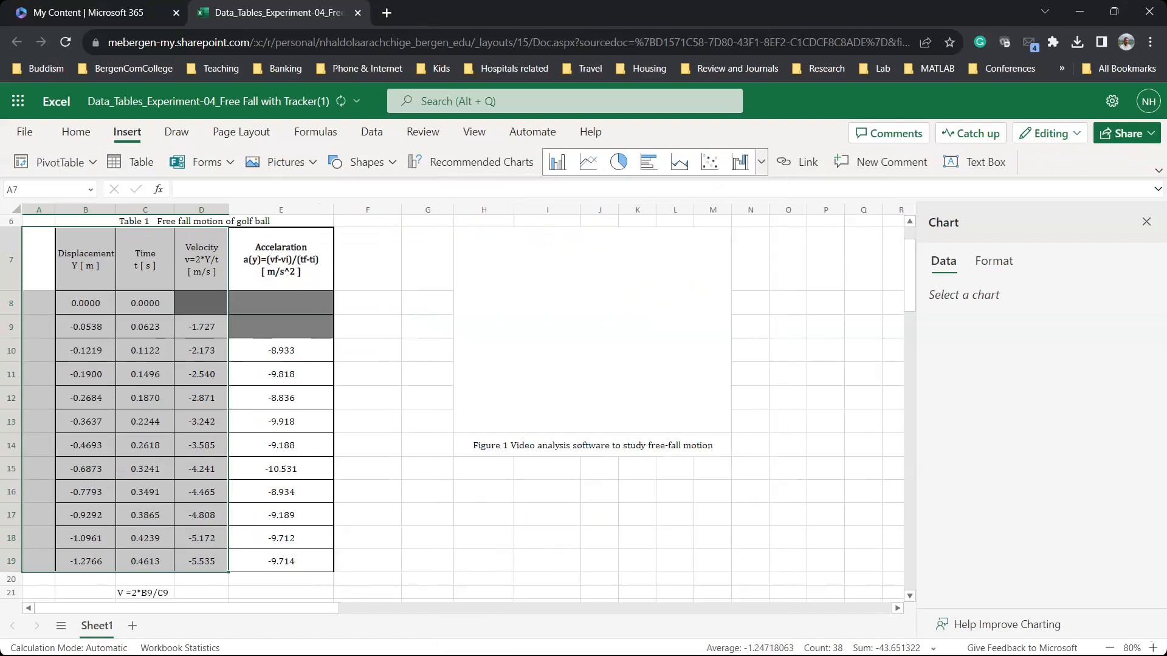
left_click_drag(555, 338, 656, 367)
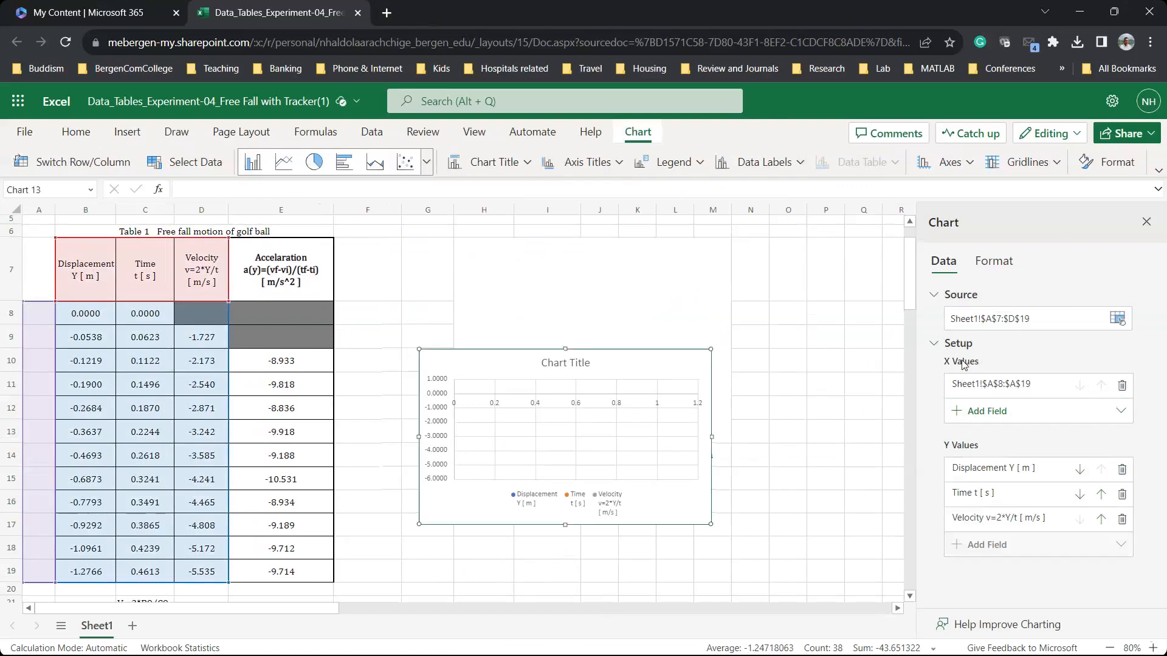
- Make Time t [ s ] the chart's only X values and keep only Displacement Y [ m ] as its Y values
left_click(996, 413)
left_click(997, 413)
left_click(997, 413)
left_click(993, 464)
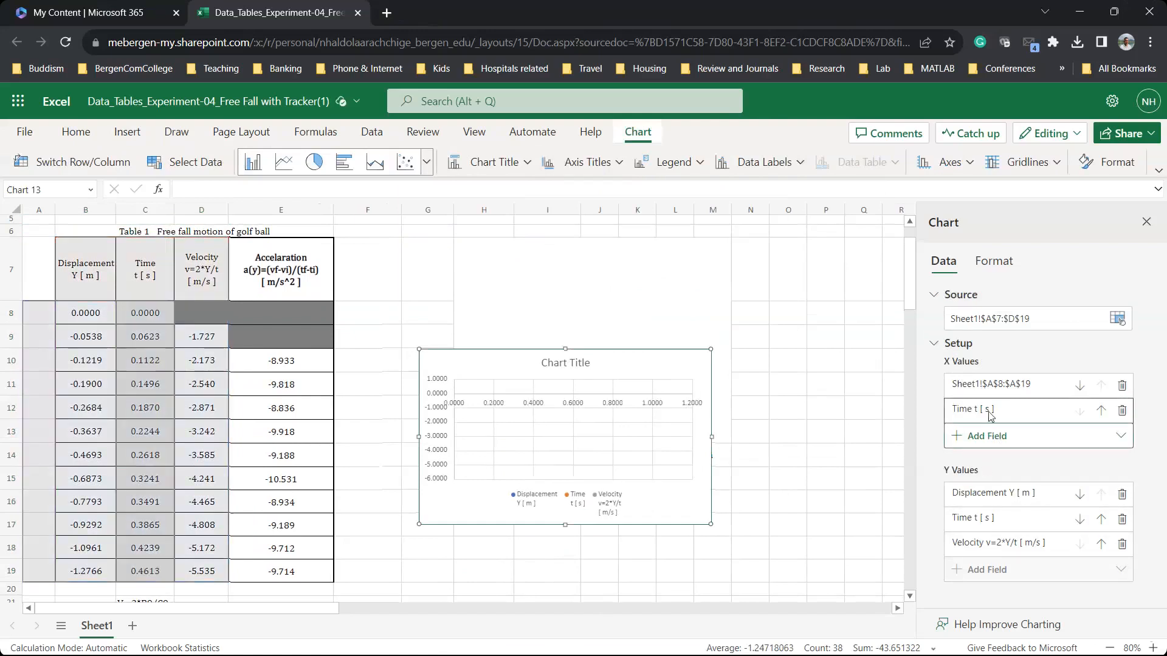
left_click(1122, 385)
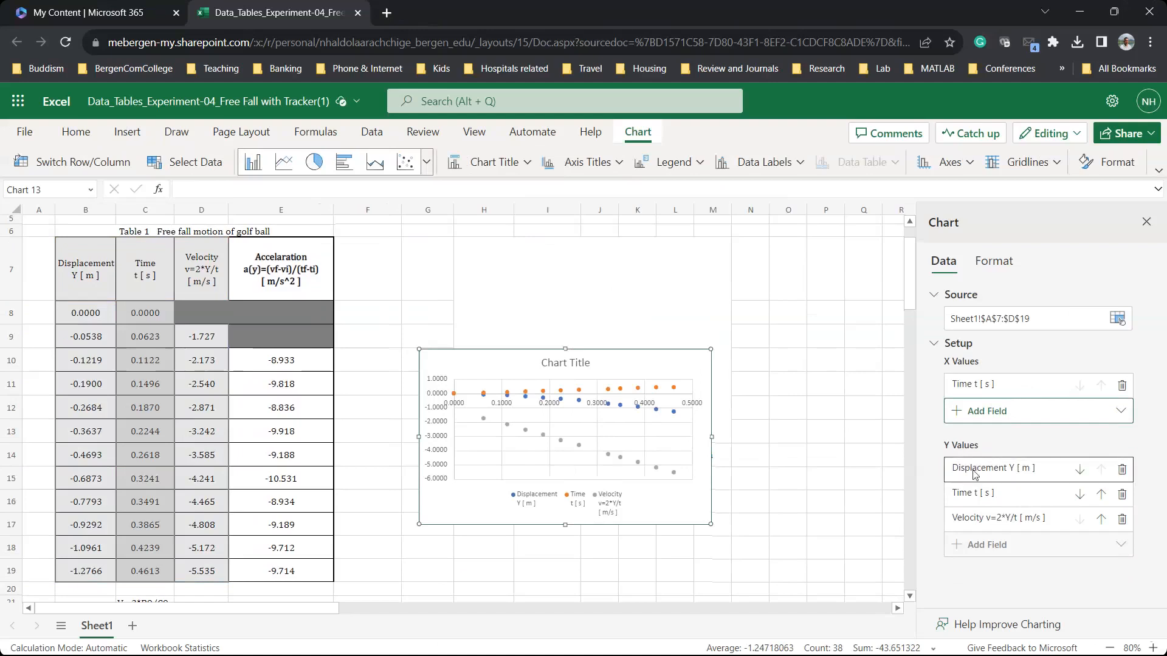
left_click(1123, 494)
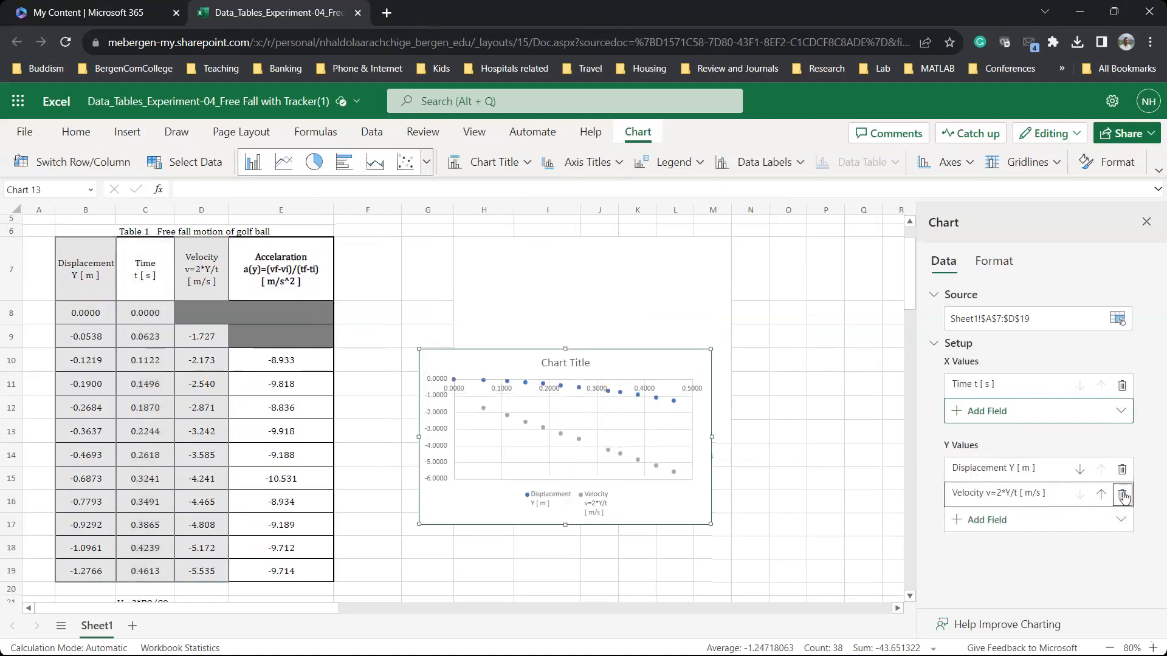
left_click(1122, 494)
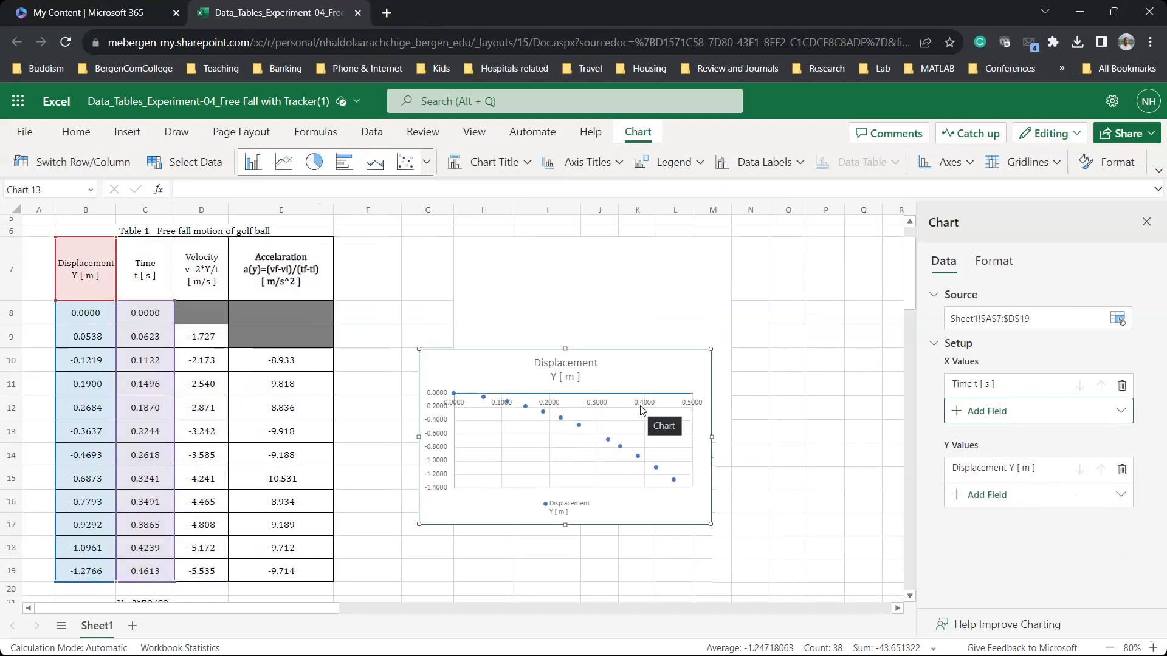
- Move the displacement chart up level with the table header row and make it taller, reaching down to row 16
scroll(570, 451, "up", 1)
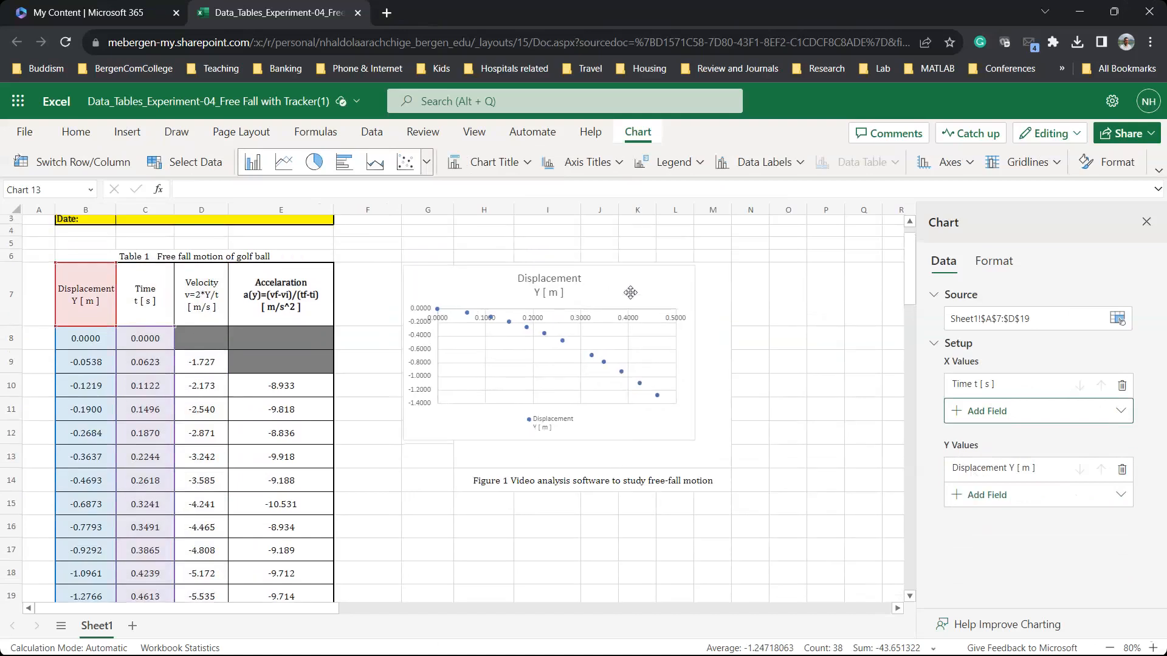
left_click_drag(542, 498, 549, 539)
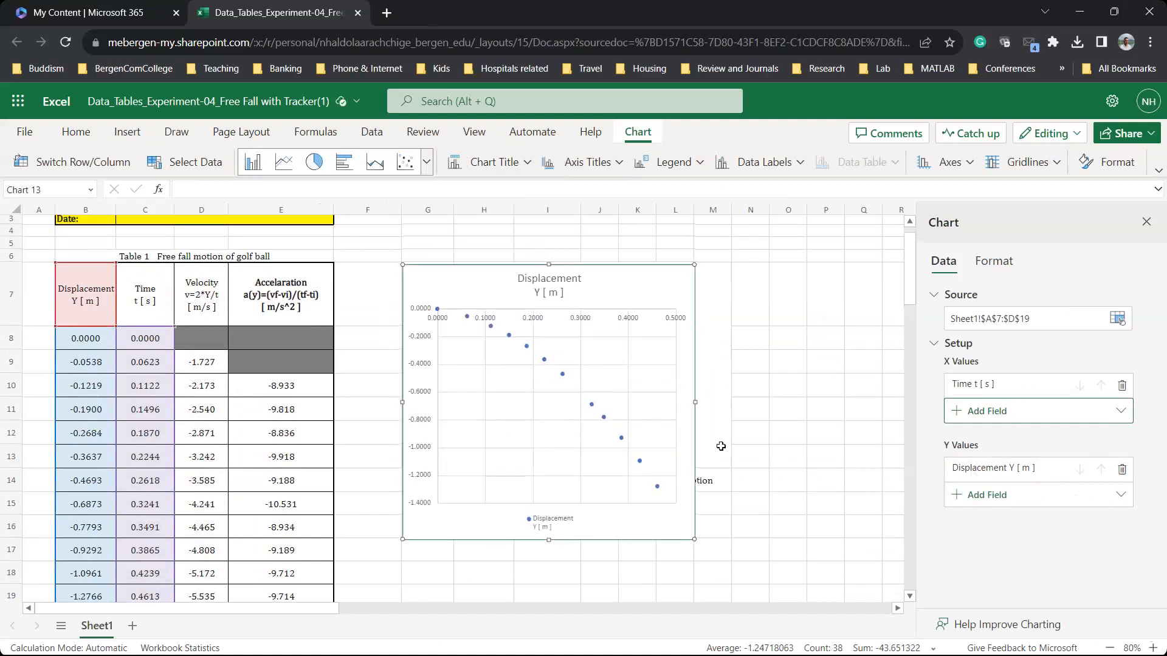
- Turn off the title and the legend of the displacement chart
left_click(993, 262)
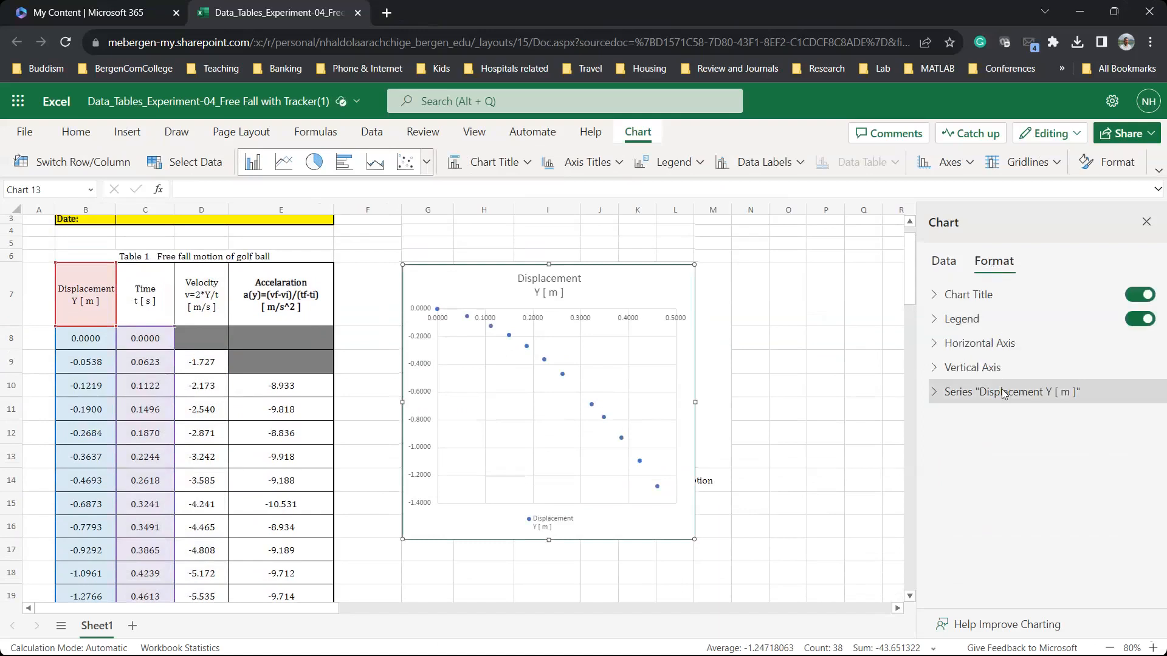
left_click(1140, 295)
left_click(1144, 325)
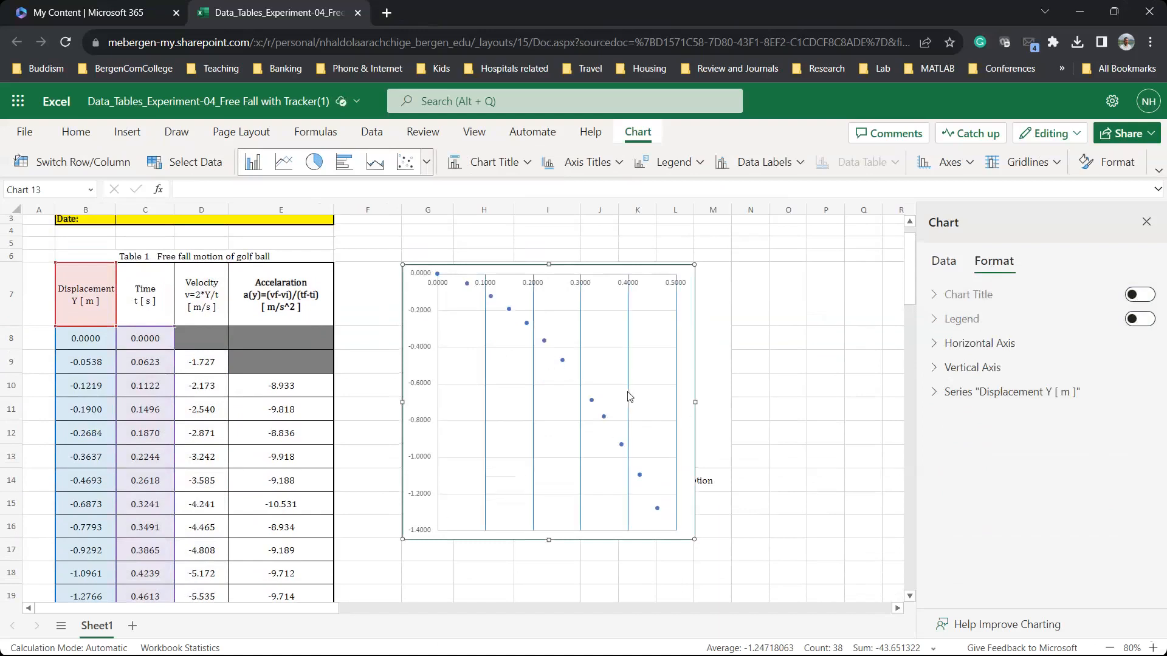
- Turn on the axis title for the chart's horizontal axis
left_click(935, 347)
scroll(964, 436, "down", 4)
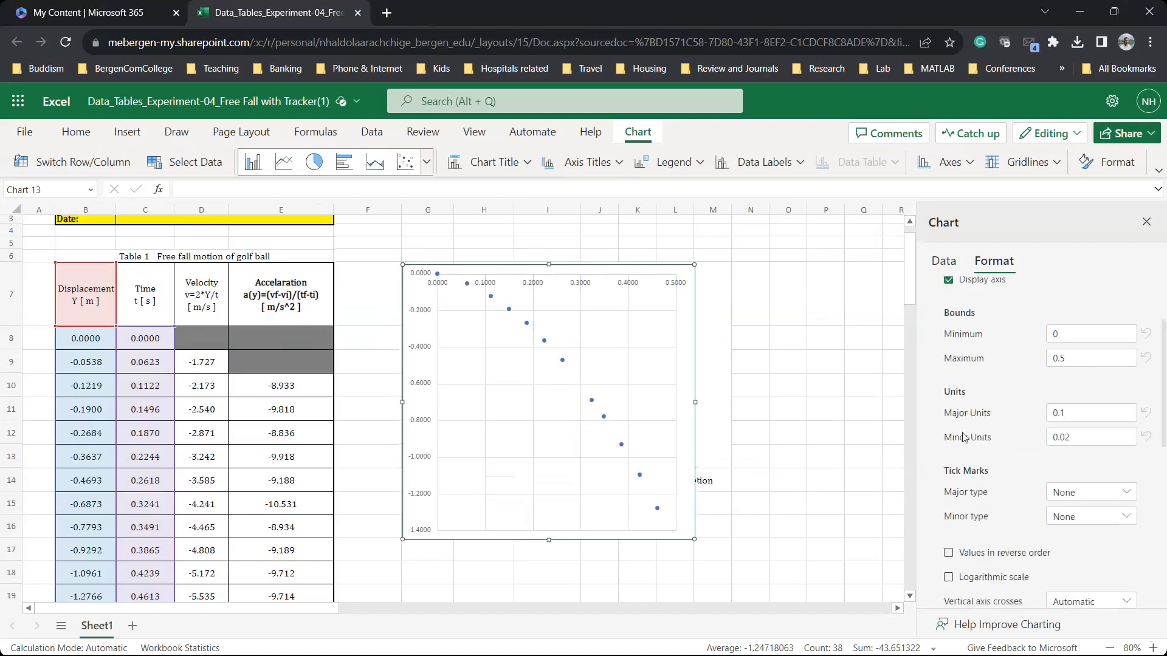
scroll(963, 436, "down", 3)
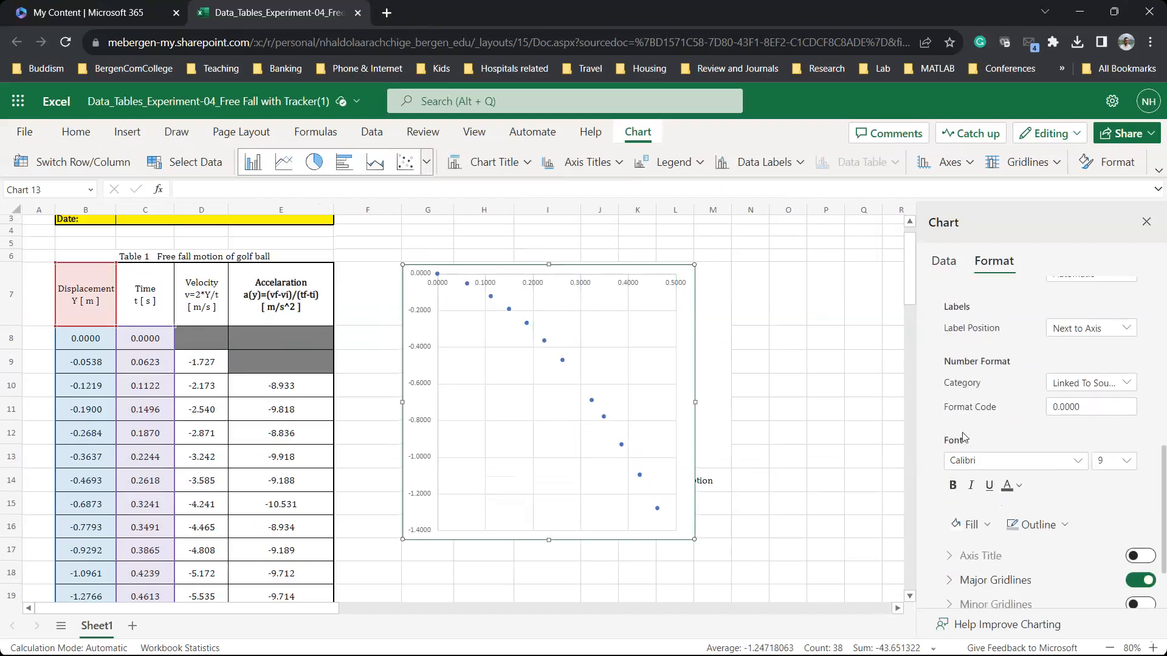
scroll(964, 437, "up", 2)
scroll(963, 437, "down", 3)
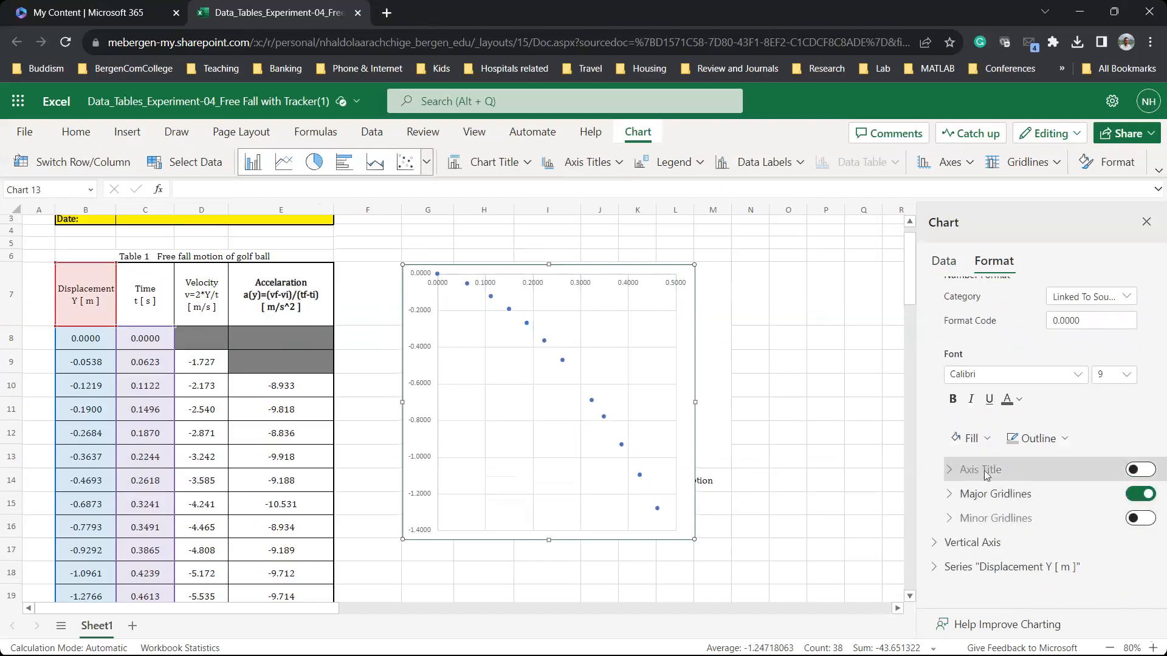
scroll(985, 475, "up", 3)
scroll(986, 475, "up", 5)
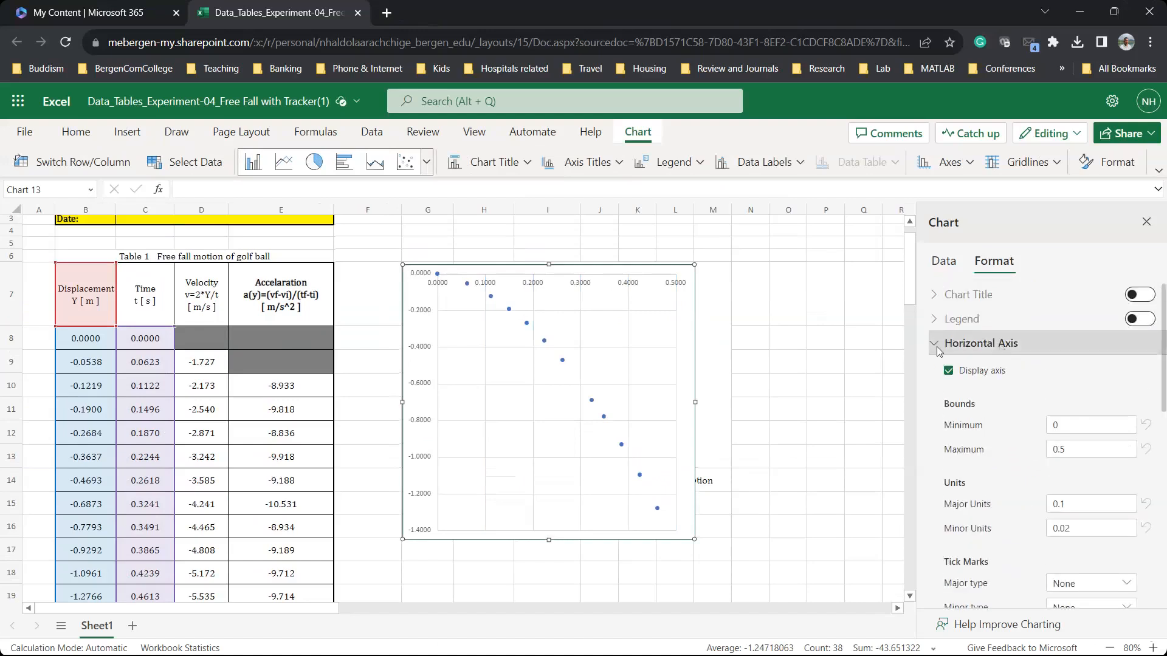
scroll(968, 359, "down", 6)
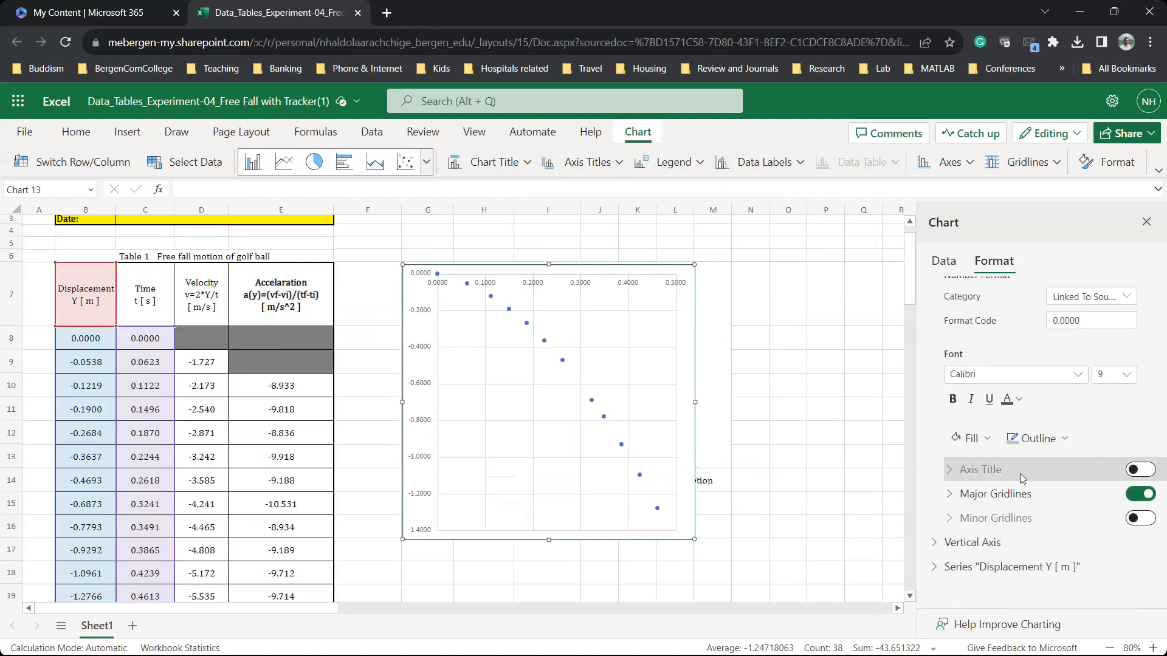
left_click(1144, 471)
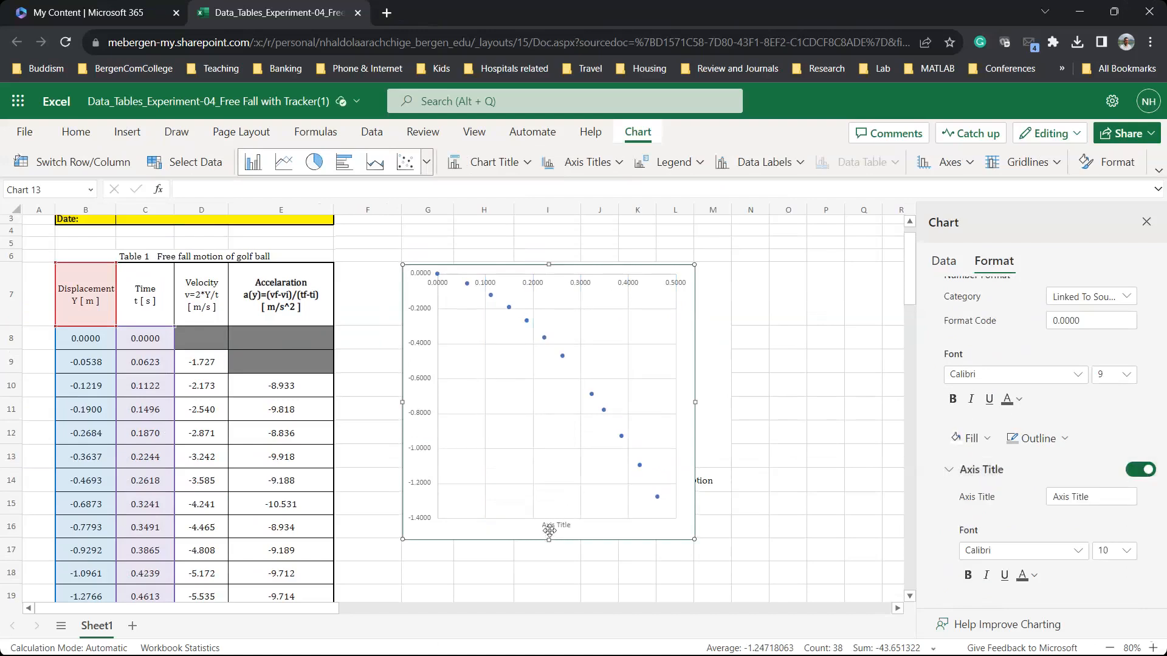
- Turn on the axis title for the chart's vertical axis
scroll(1000, 482, "down", 3)
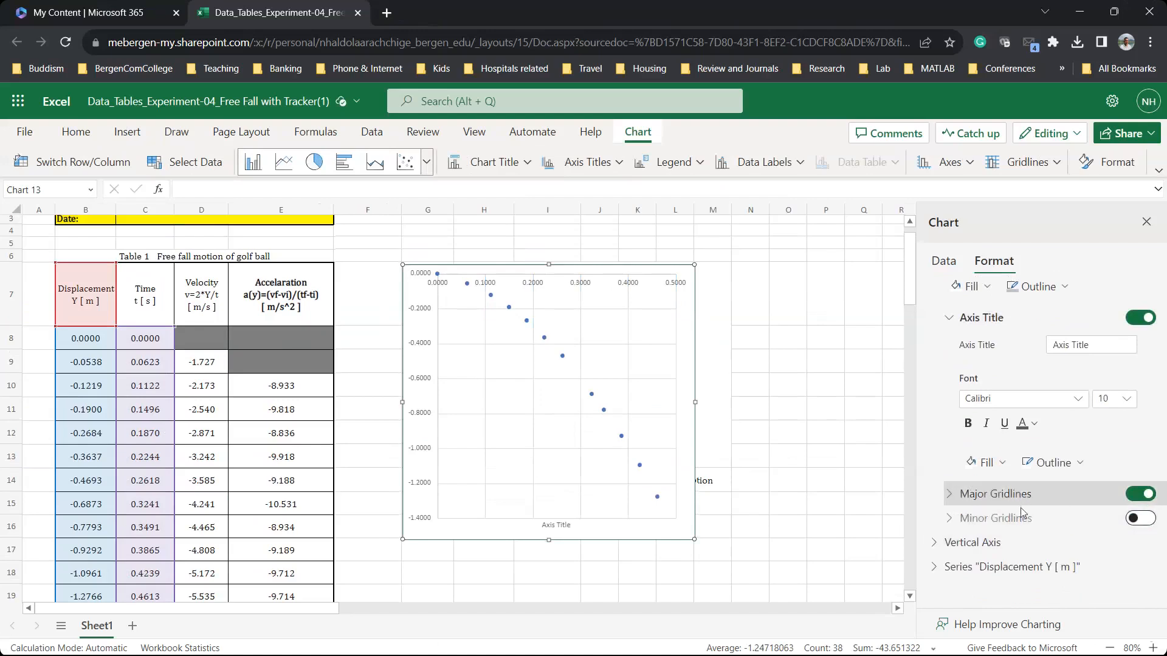
left_click(936, 542)
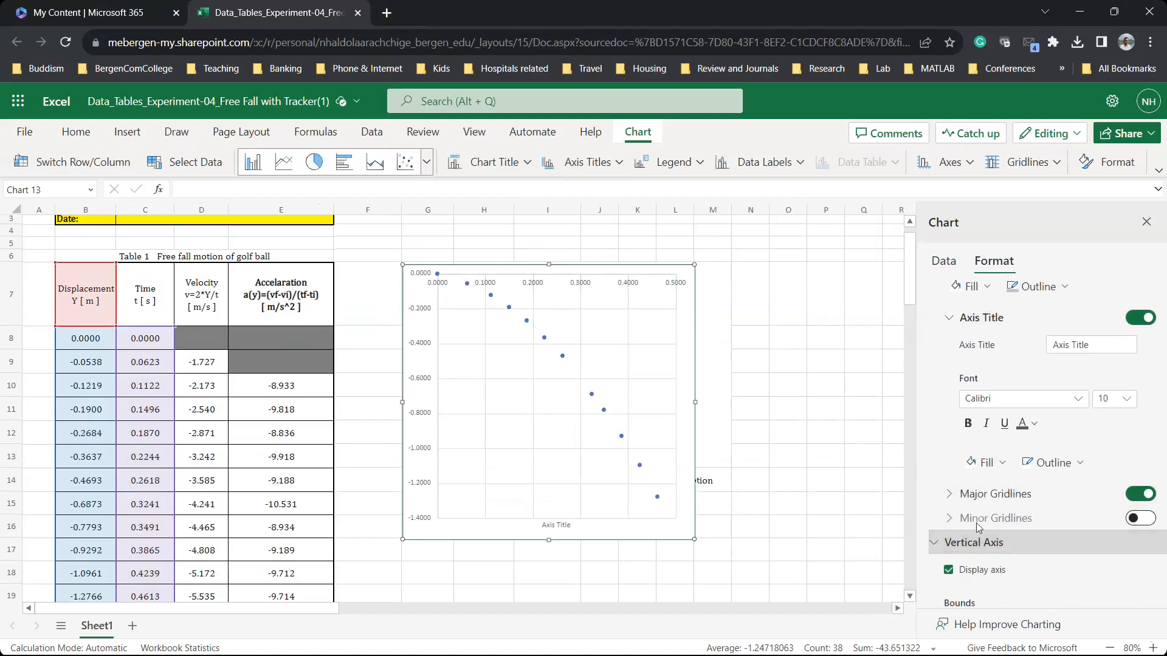
scroll(976, 523, "down", 6)
scroll(978, 526, "down", 2)
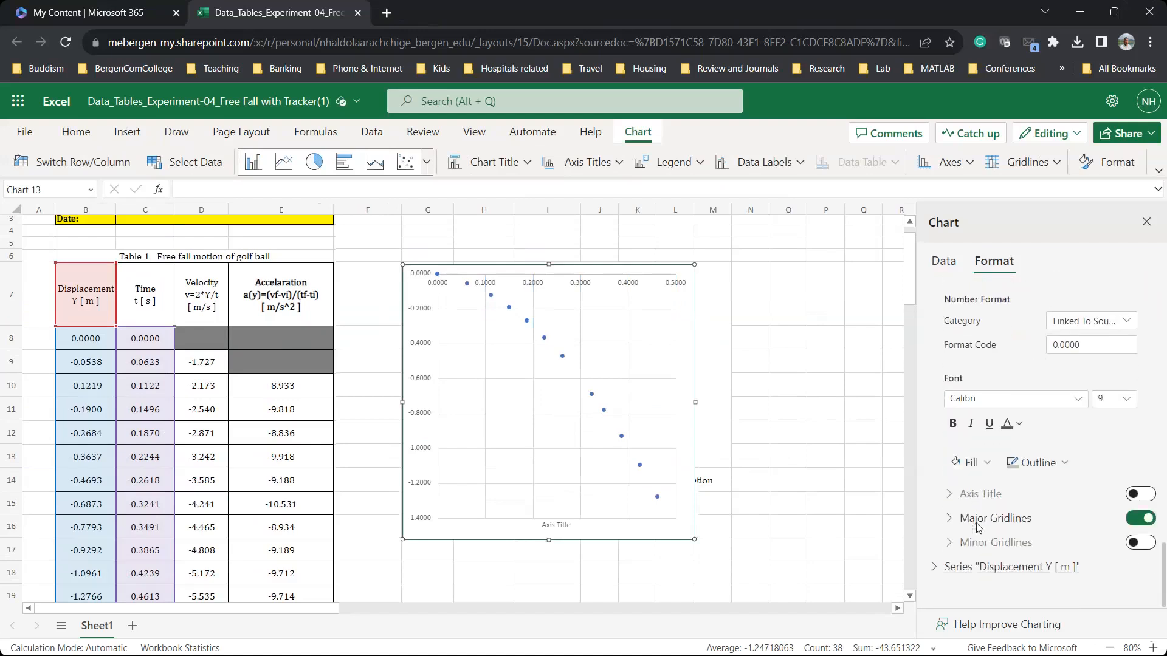
left_click(1143, 494)
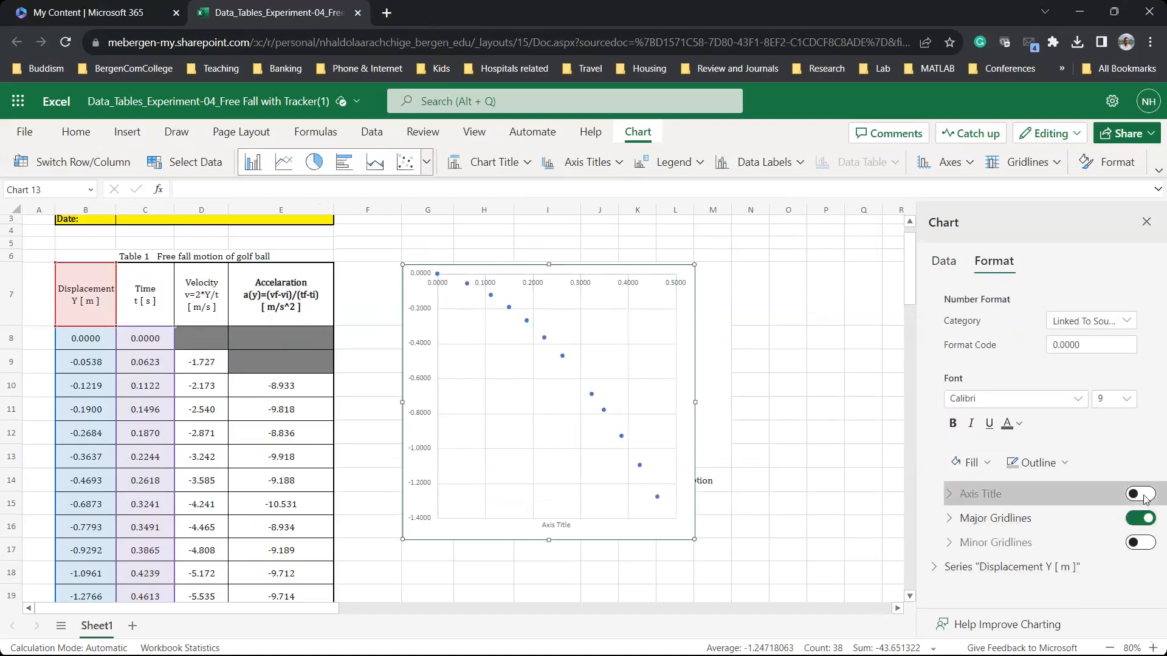
scroll(1040, 554, "down", 2)
scroll(1040, 554, "down", 1)
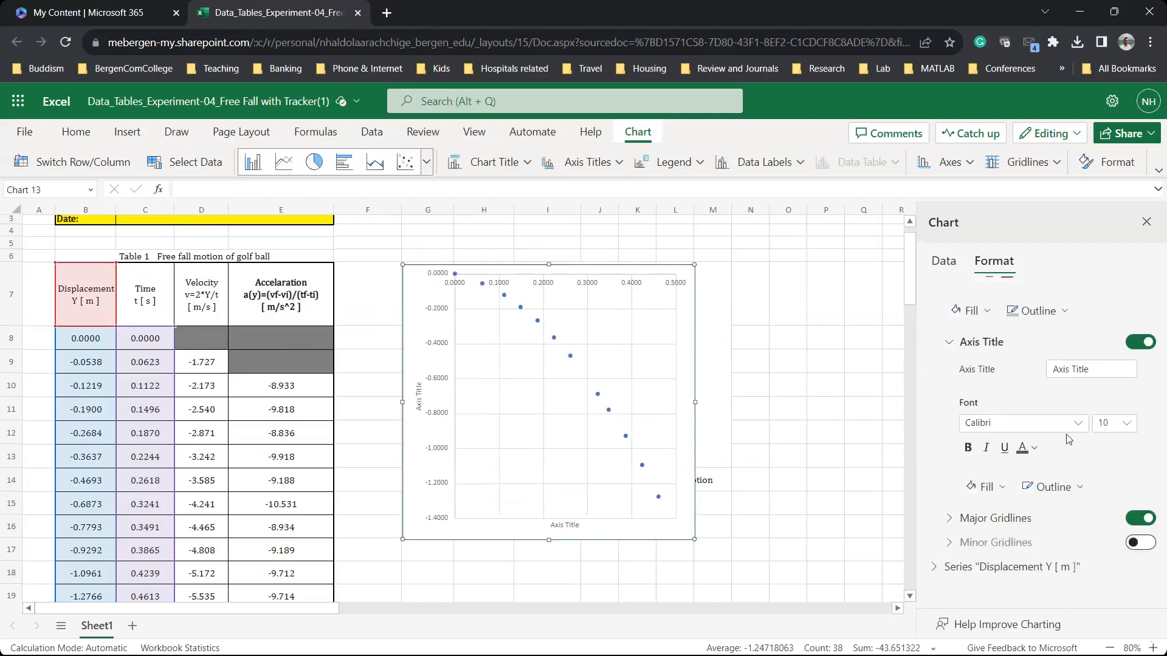
- Add a linear trendline to the Displacement Y [ m ] series and bring up its options
left_click(931, 569)
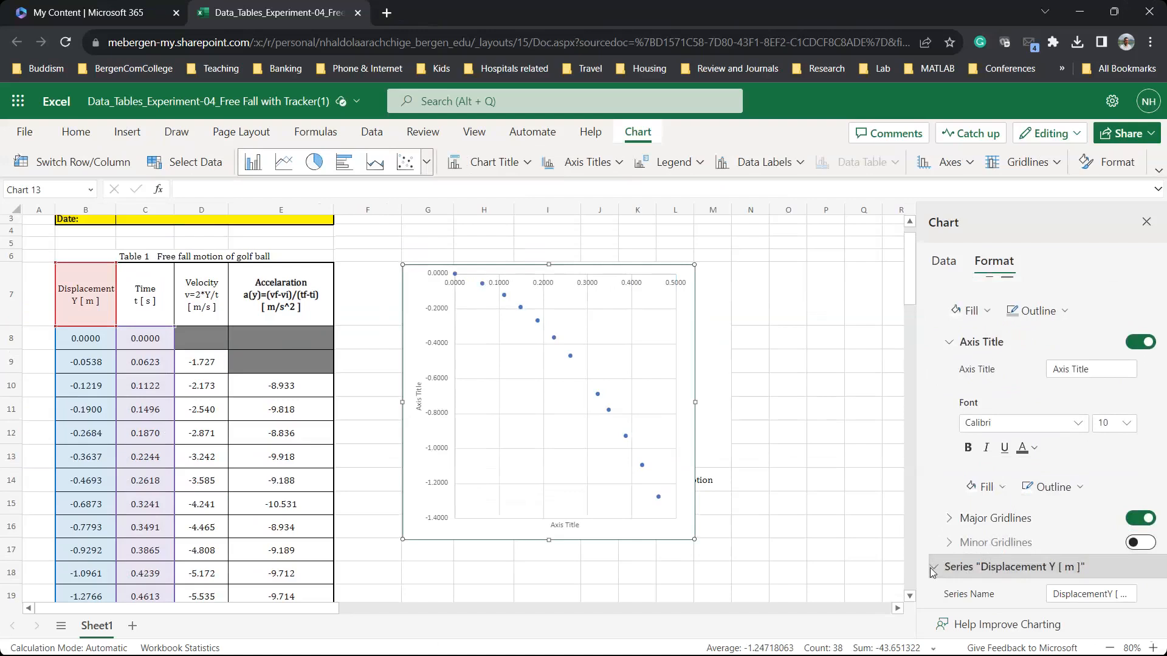
scroll(953, 359, "down", 3)
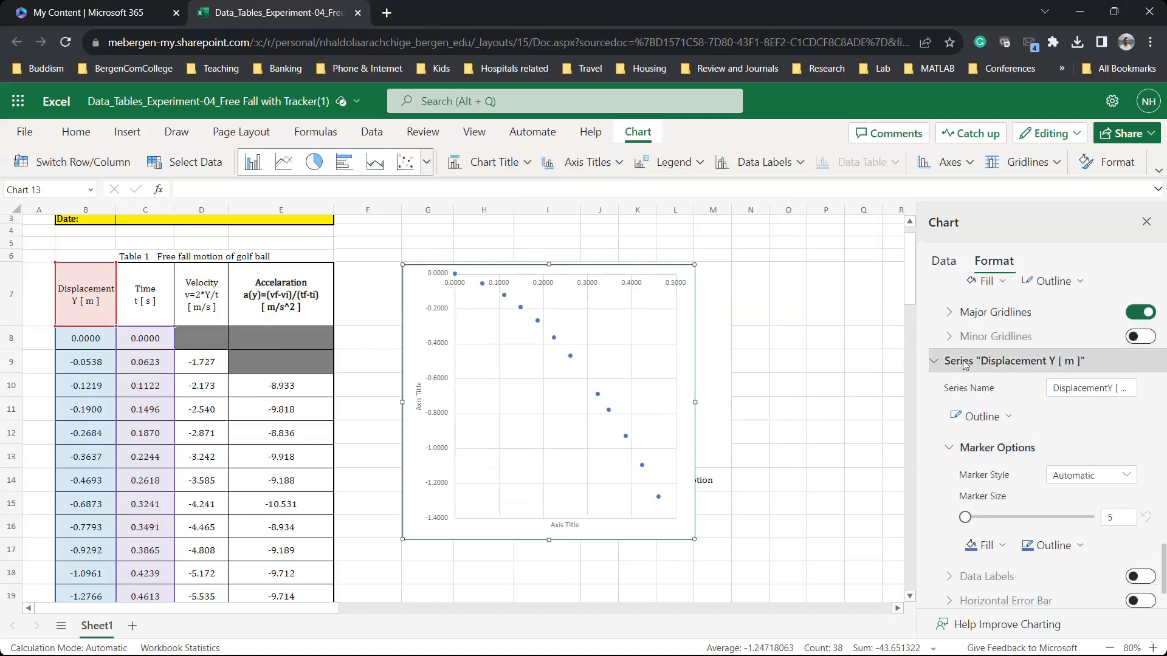
scroll(987, 447, "down", 2)
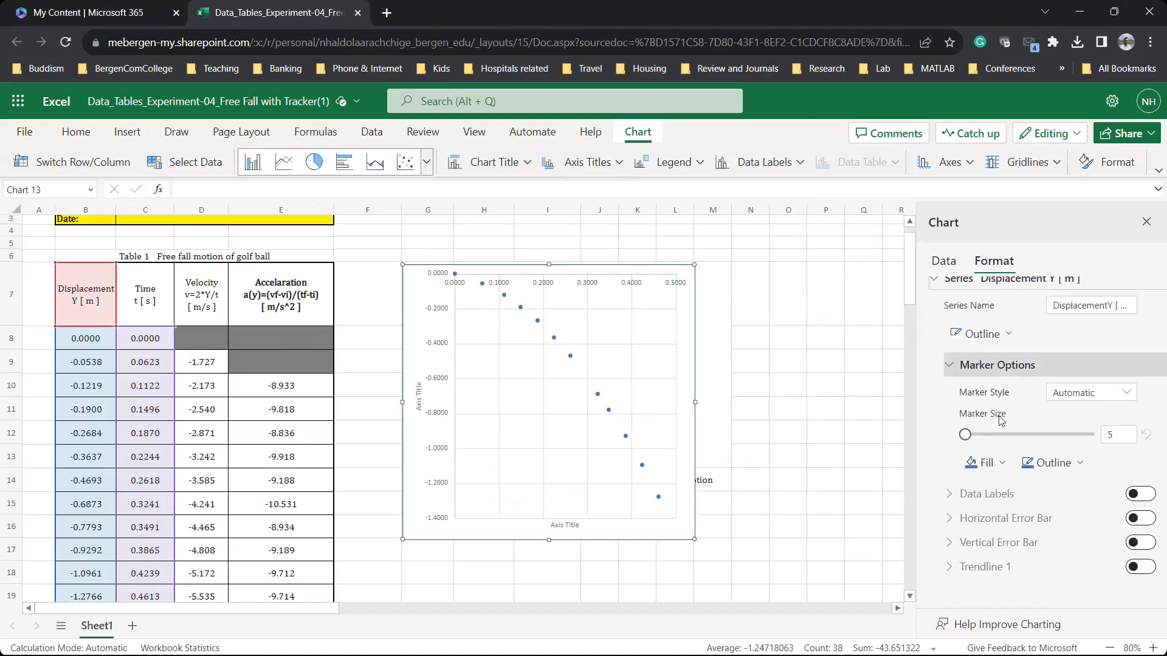
scroll(997, 447, "up", 1)
scroll(1000, 446, "down", 1)
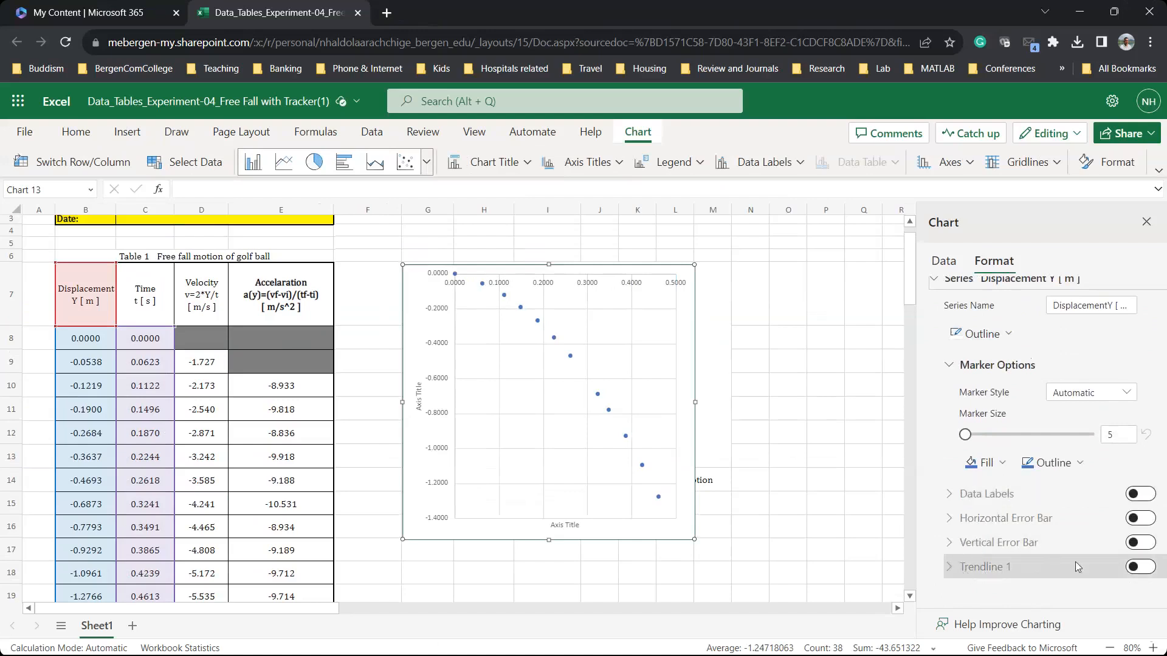
left_click(1147, 568)
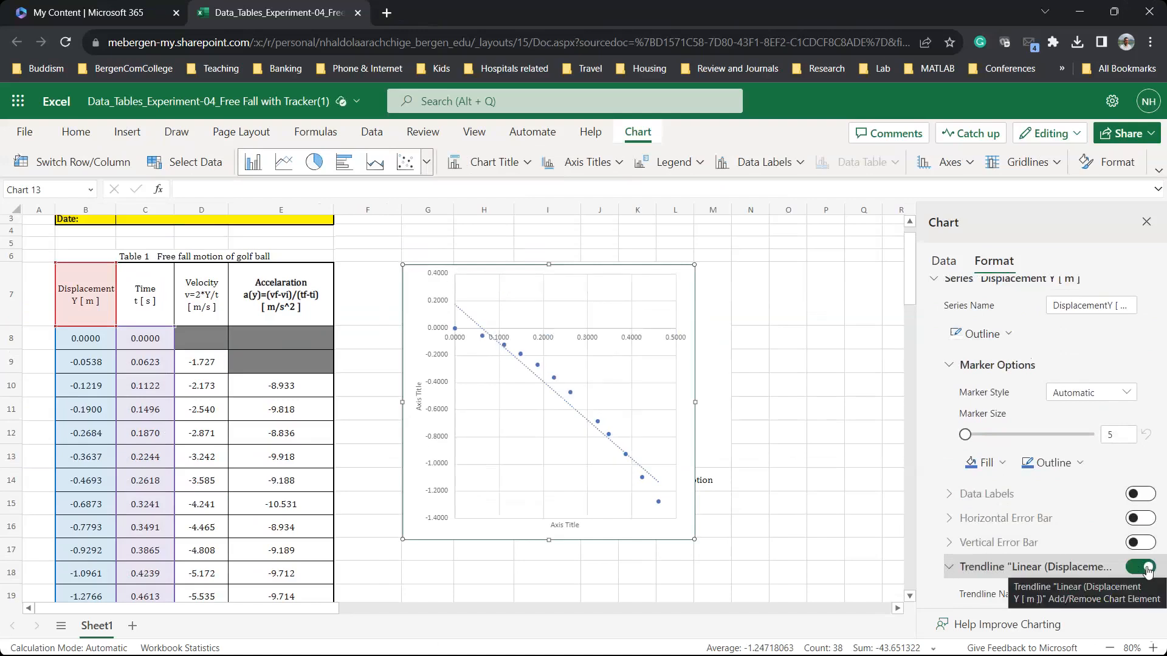
scroll(1059, 522, "down", 4)
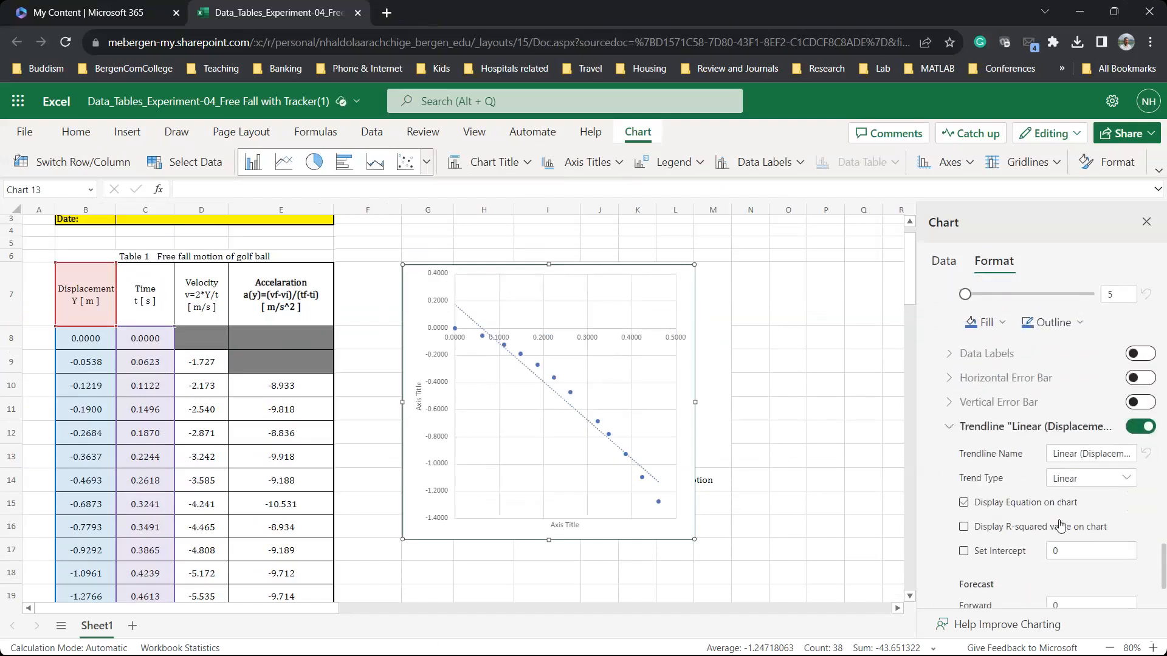
- Display the trendline's equation on the displacement chart
scroll(1060, 526, "down", 1)
scroll(1060, 527, "up", 1)
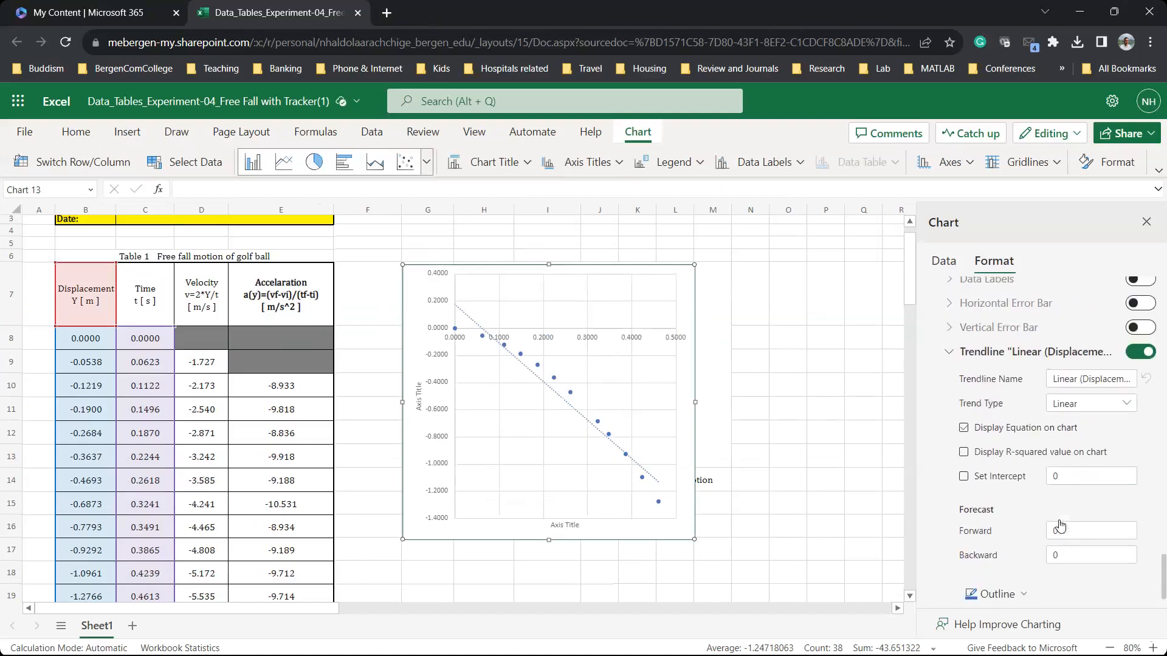
left_click(963, 429)
- Change the displacement trendline to a Polynomial of order 2 and set its intercept to 0
scroll(985, 430, "up", 2)
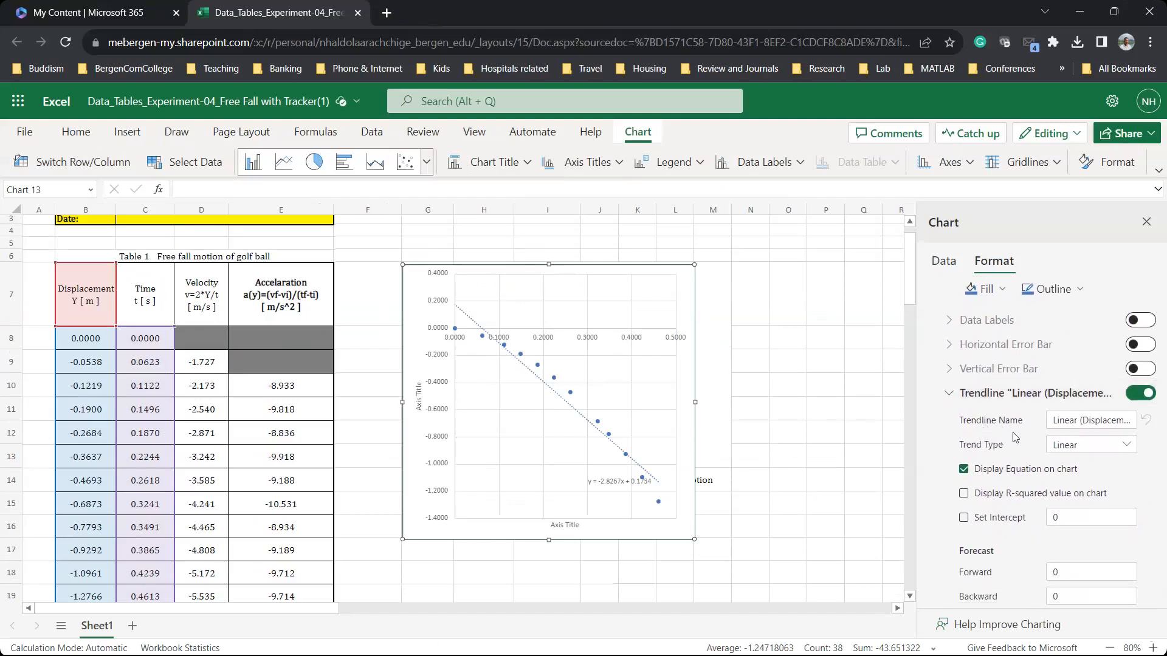
left_click(1105, 455)
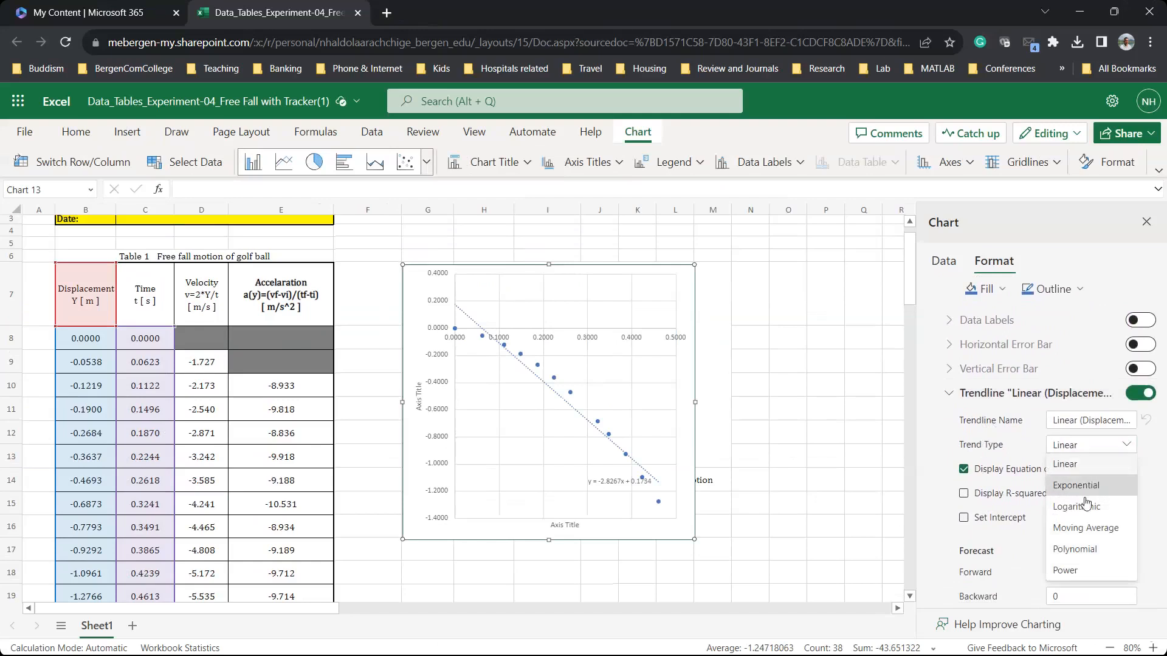
left_click(1082, 549)
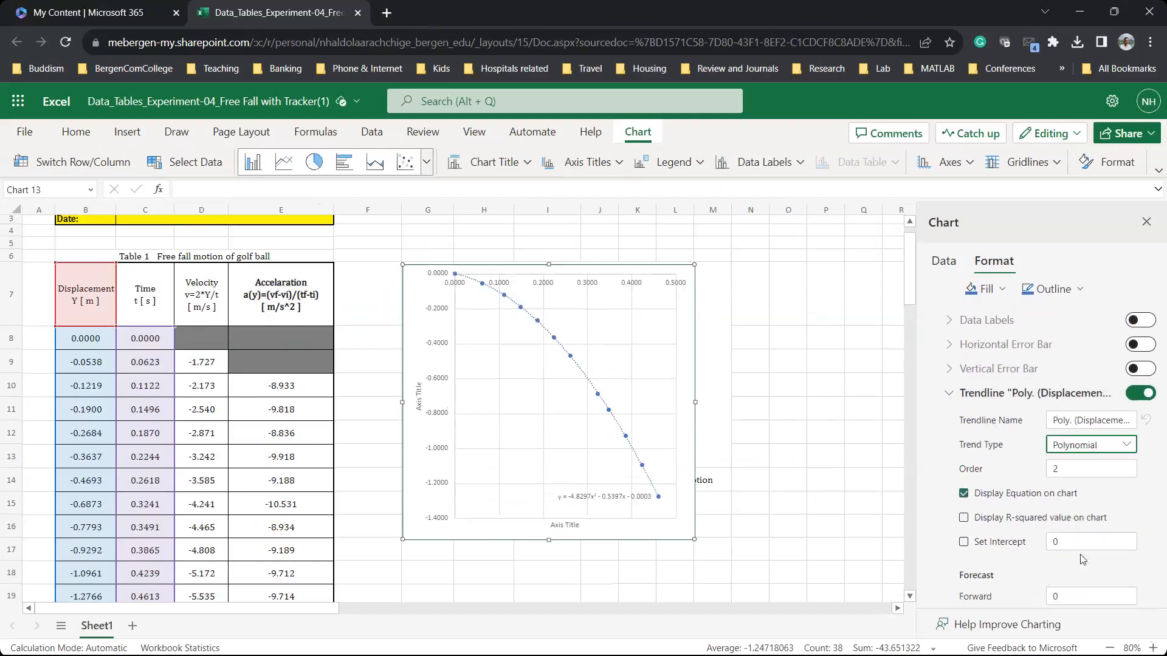
left_click(965, 543)
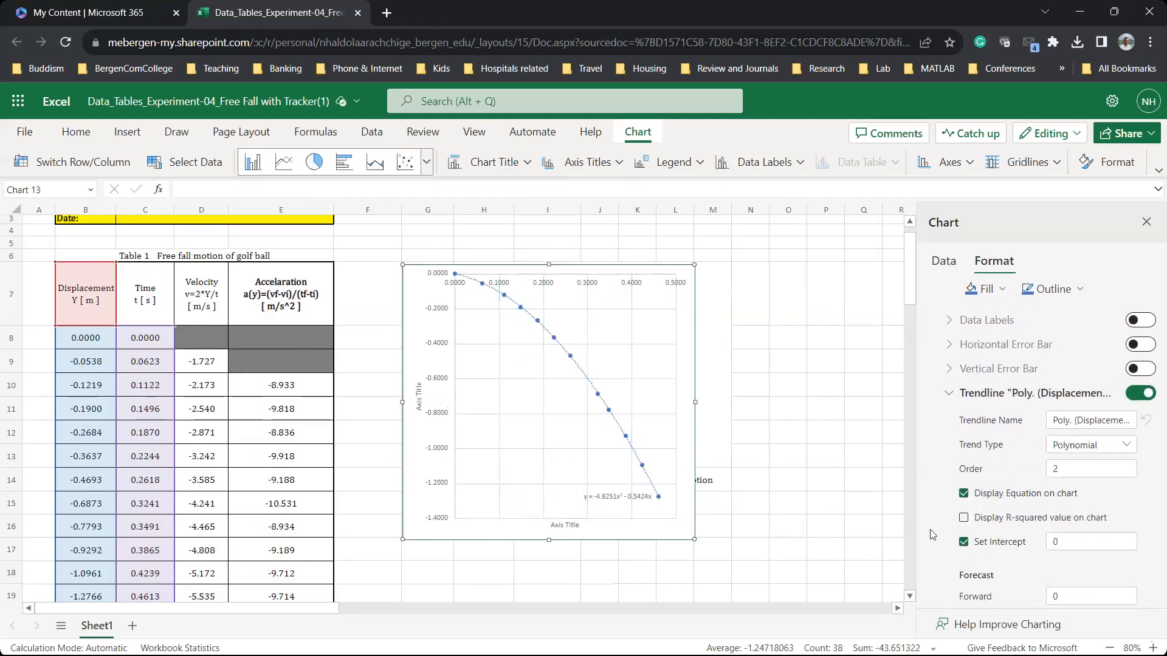
- Move the trendline equation into the empty area below the displacement curve and close the chart formatting options
left_click(607, 497)
left_click_drag(599, 496, 514, 423)
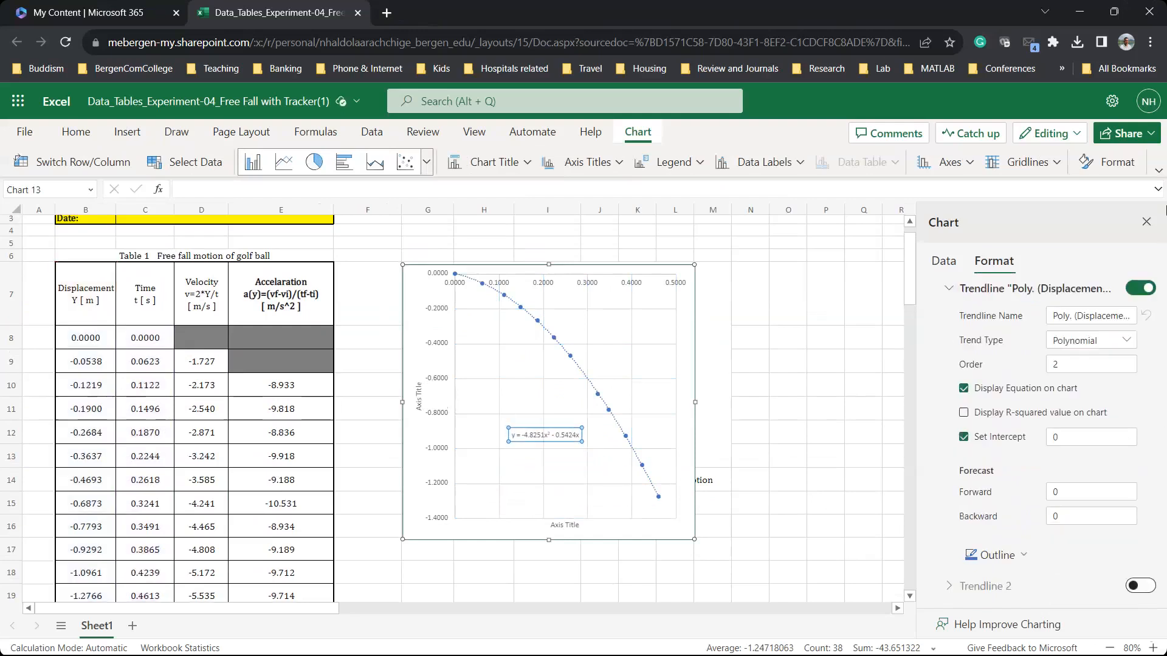
left_click(1145, 223)
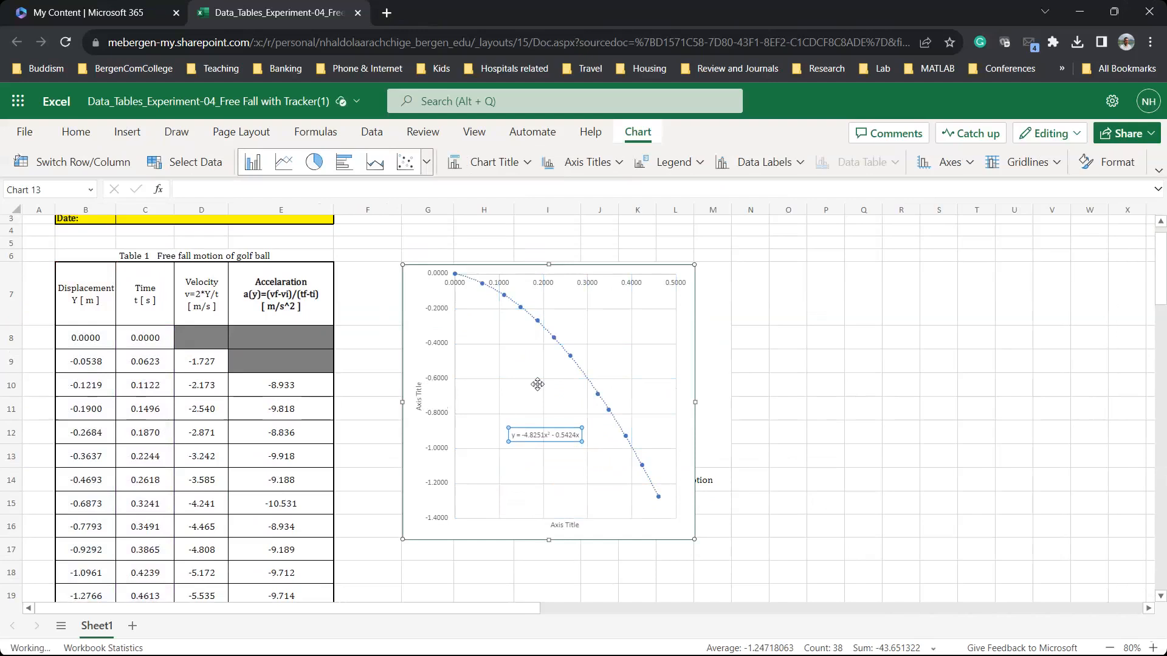
left_click(569, 527)
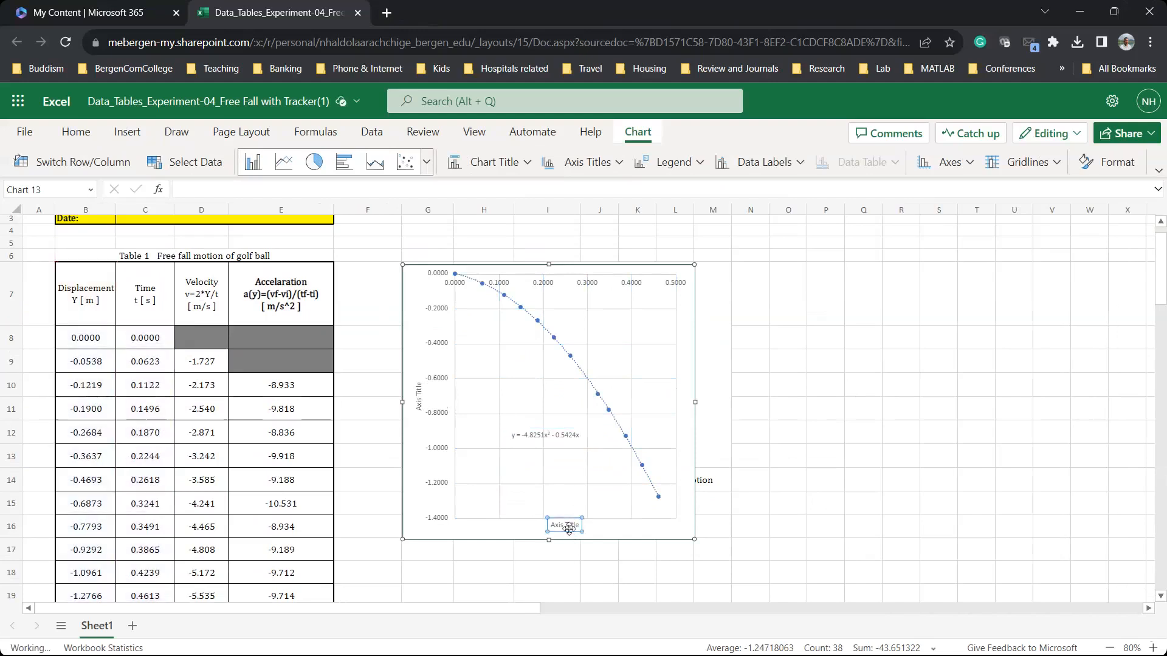
double_click(569, 524)
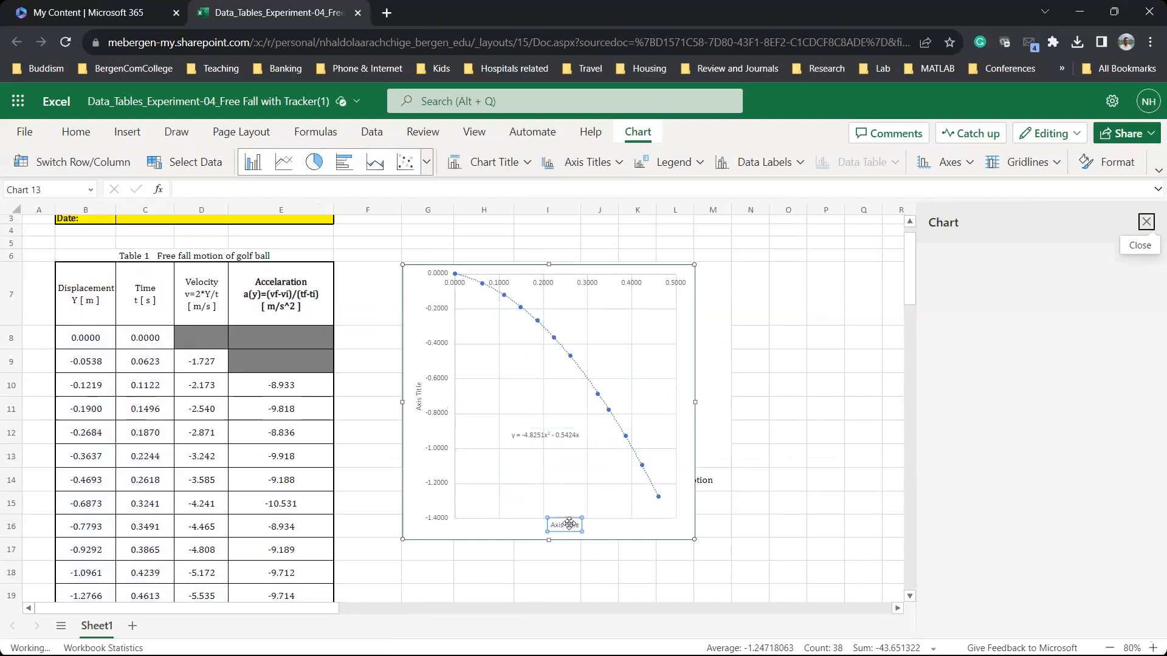
scroll(1047, 450, "down", 5)
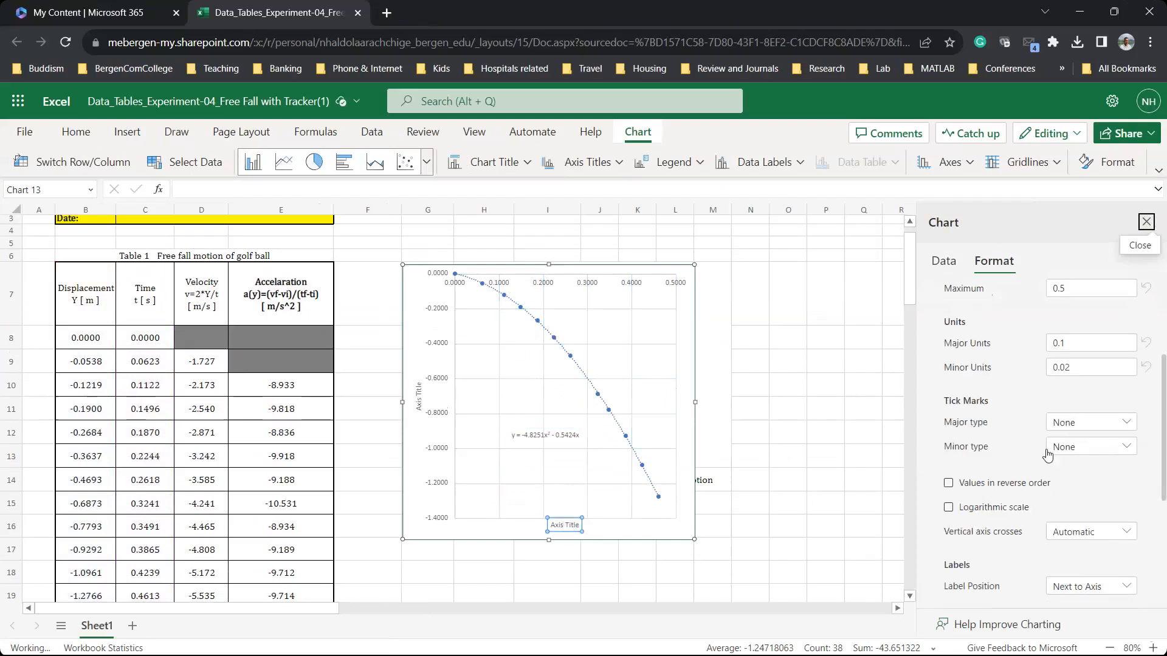
scroll(1047, 454, "down", 2)
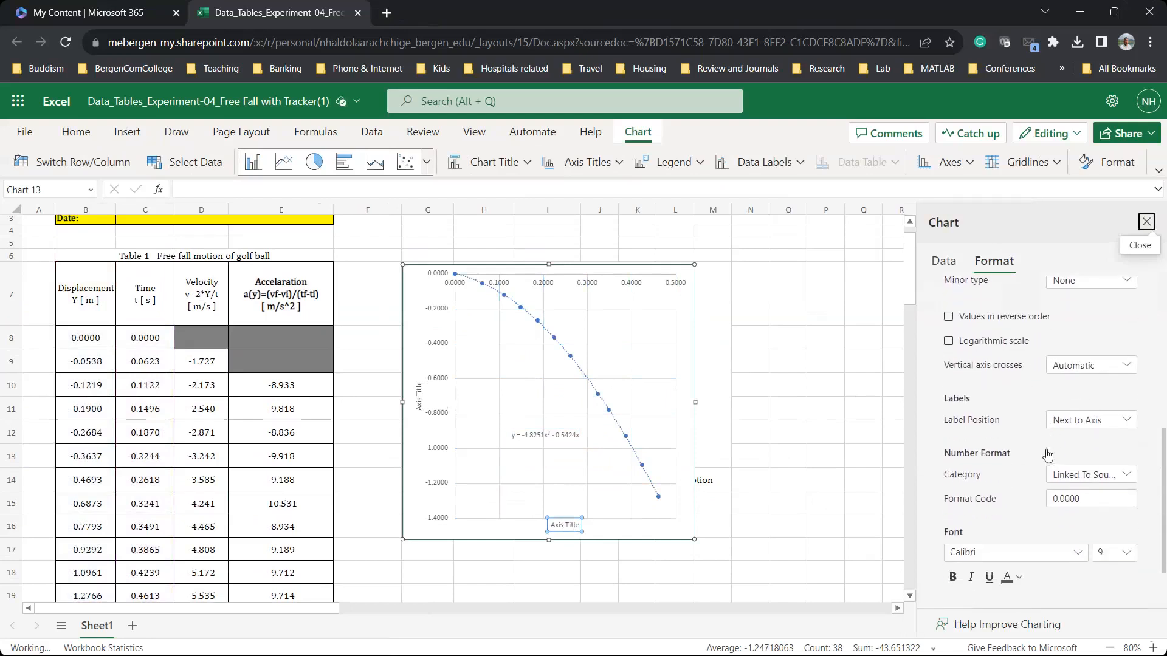
scroll(1047, 455, "up", 8)
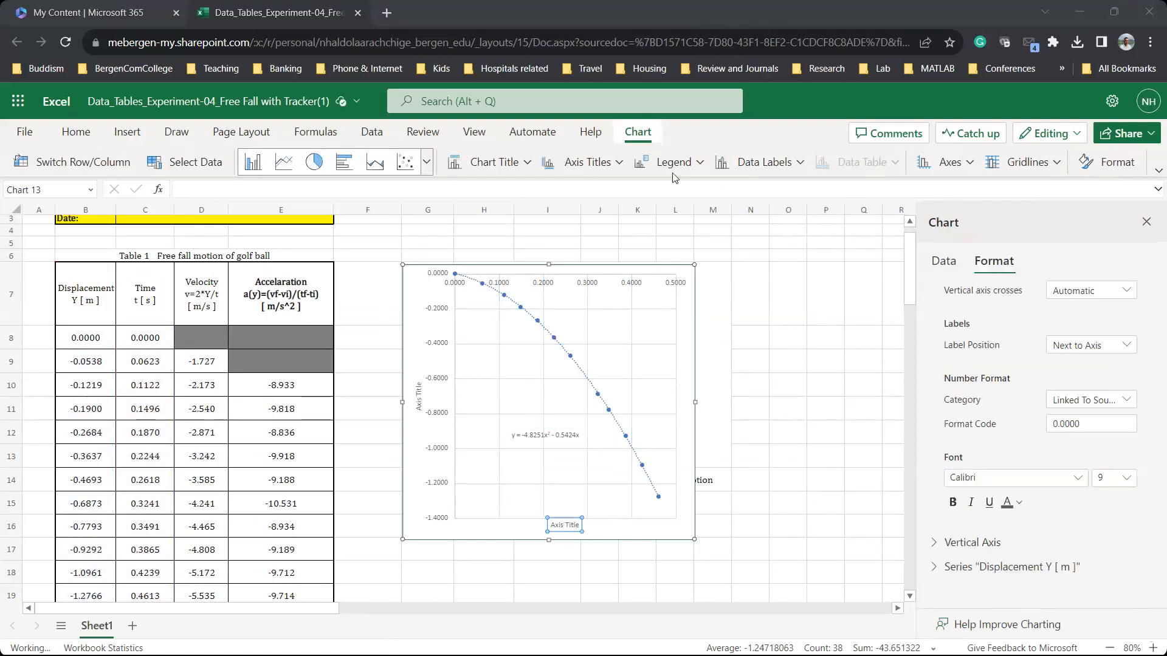
left_click(778, 437)
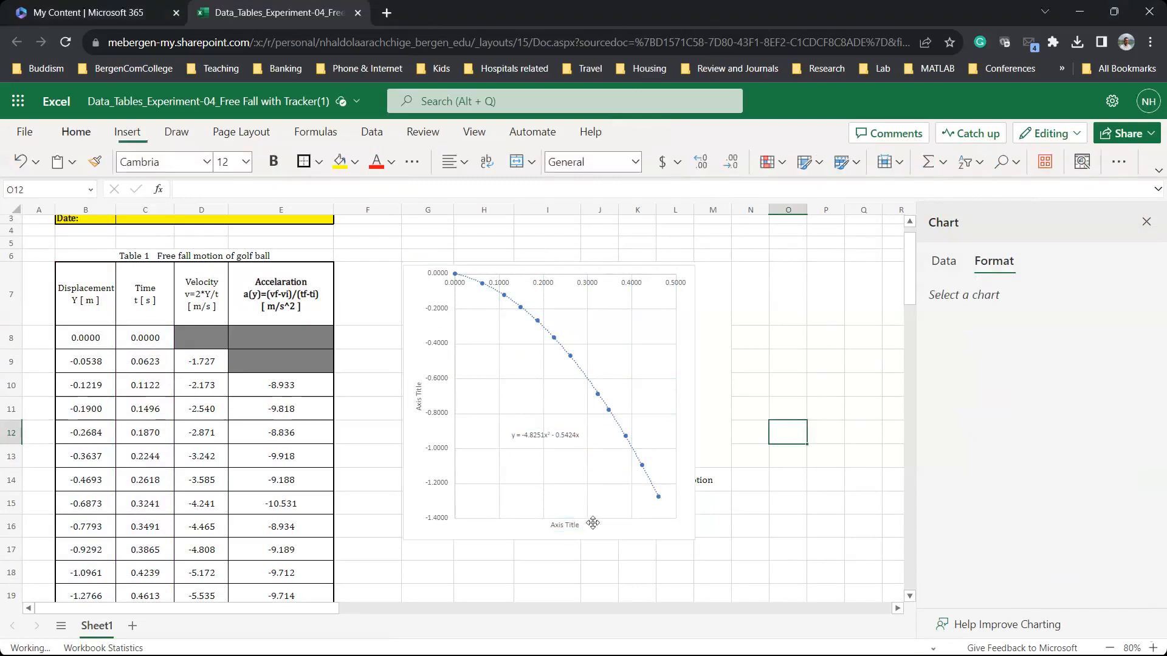
- Rename the displacement chart's horizontal axis title to "Time [ s ]"
left_click(560, 524)
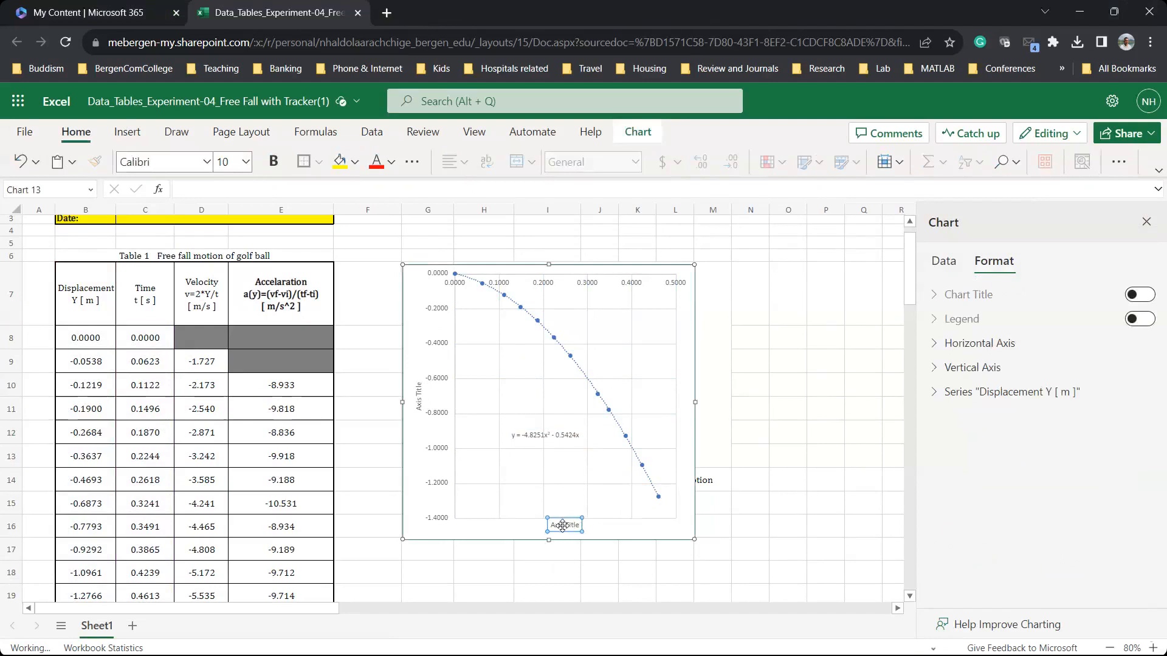
double_click(562, 525)
left_click(549, 376)
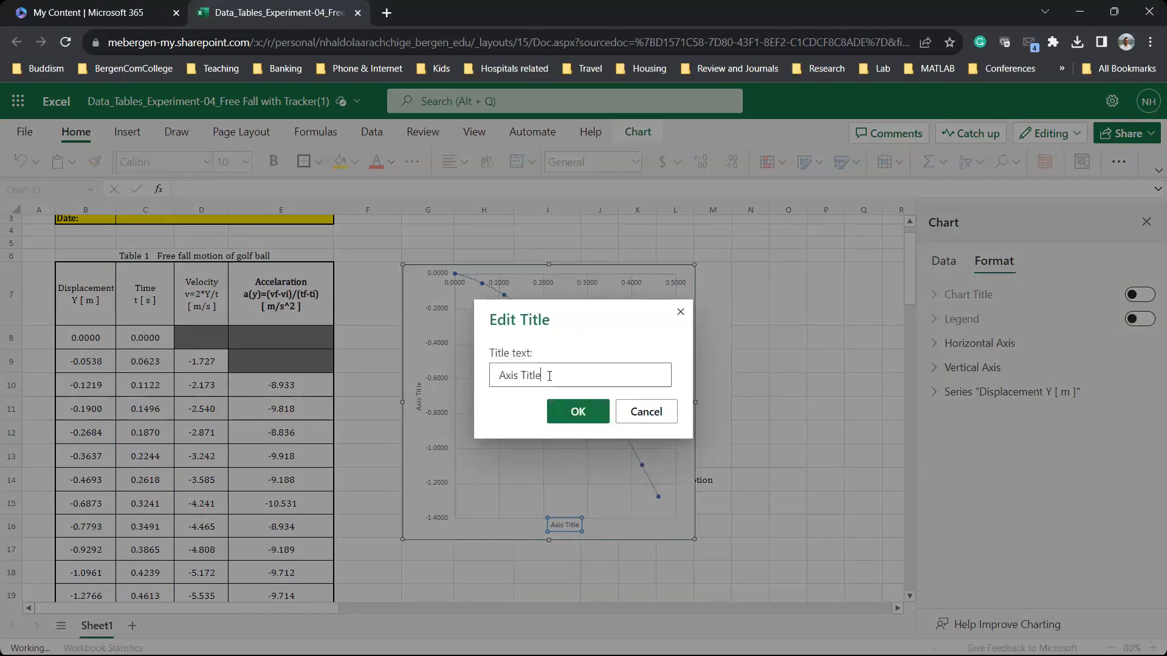
type("Time [ s")
left_click(578, 412)
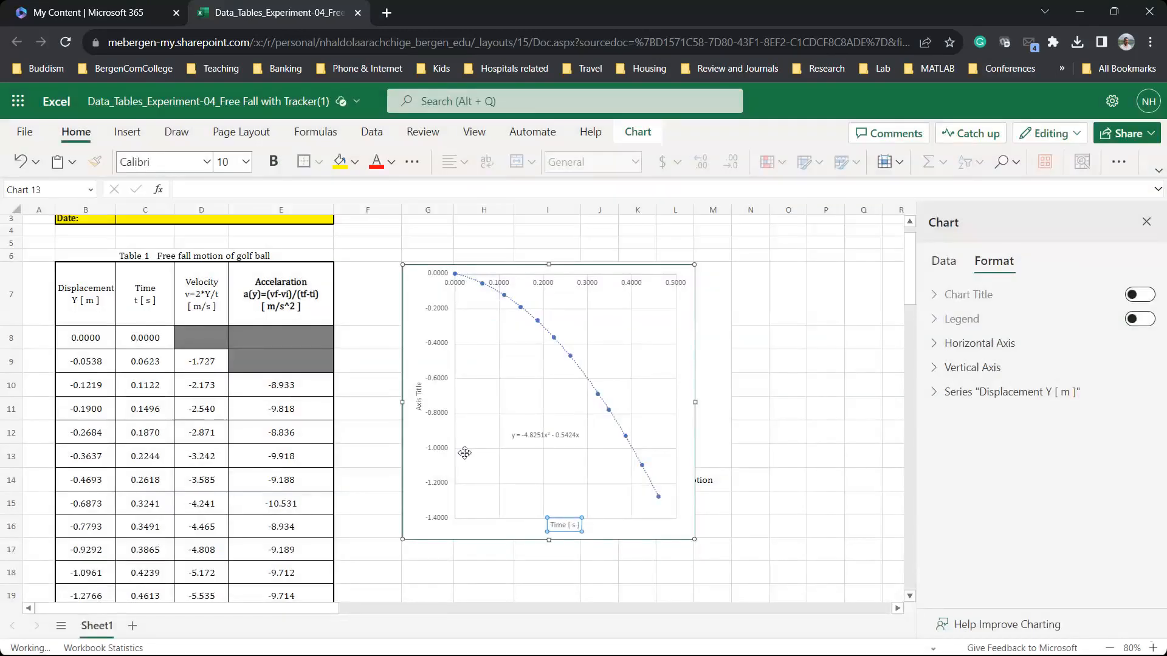
- Rename the displacement chart's vertical axis title to "Y displacement [ m ]"
double_click(419, 396)
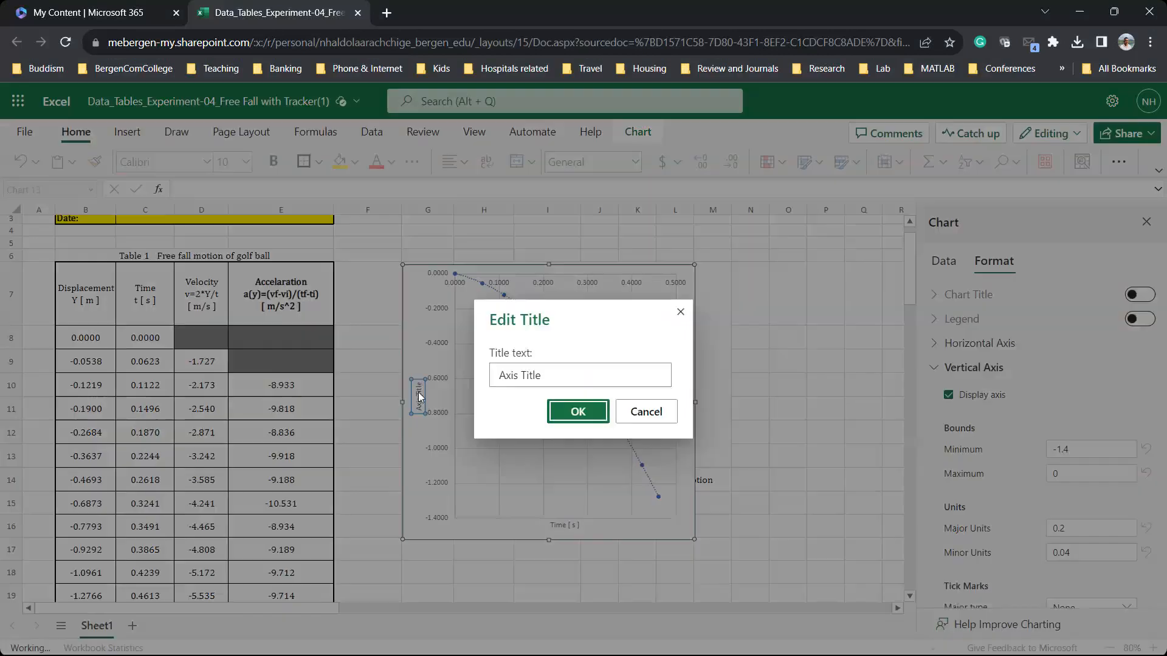
left_click(555, 374)
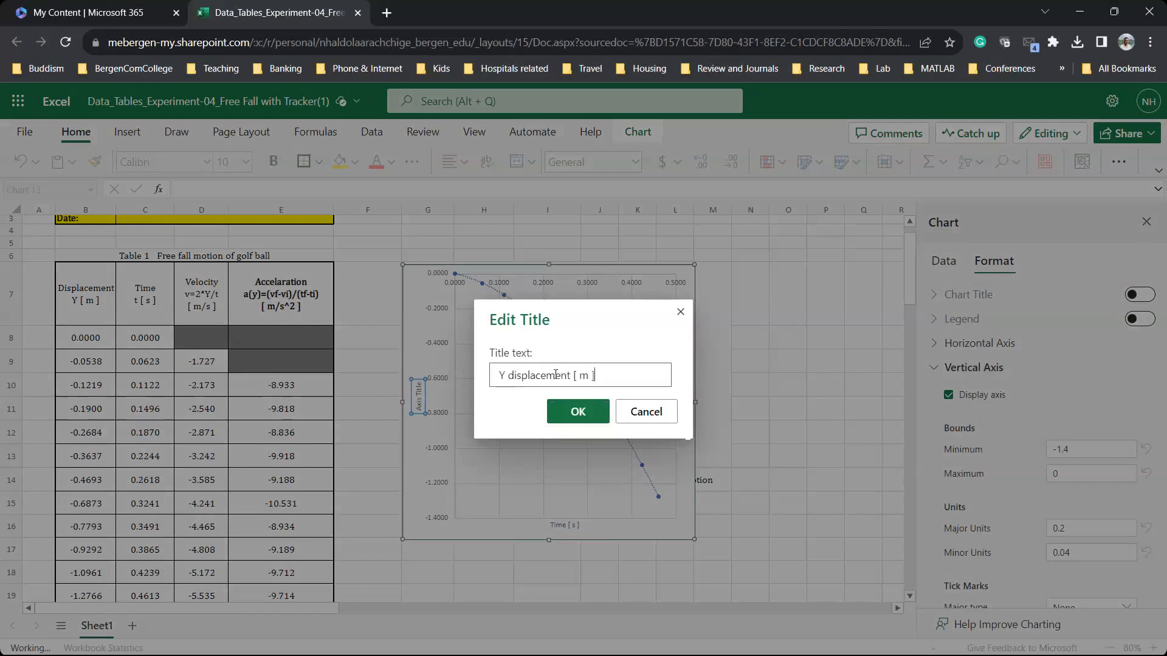
left_click(595, 411)
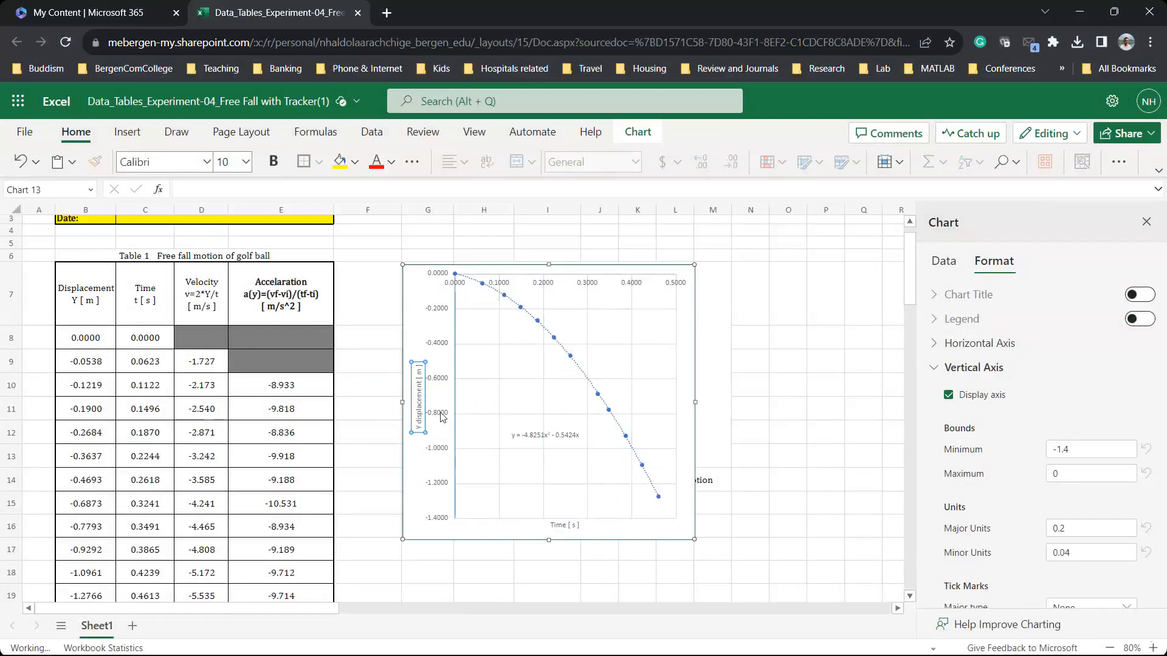
scroll(1047, 434, "down", 5)
scroll(1047, 434, "up", 6)
double_click(419, 389)
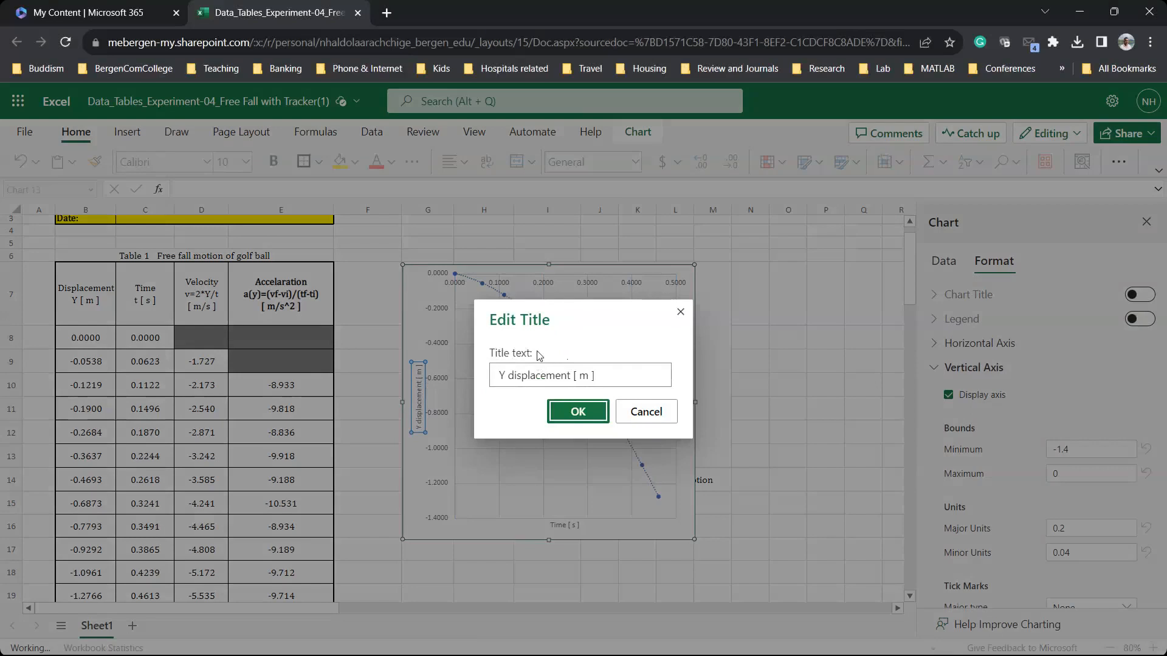
left_click(579, 412)
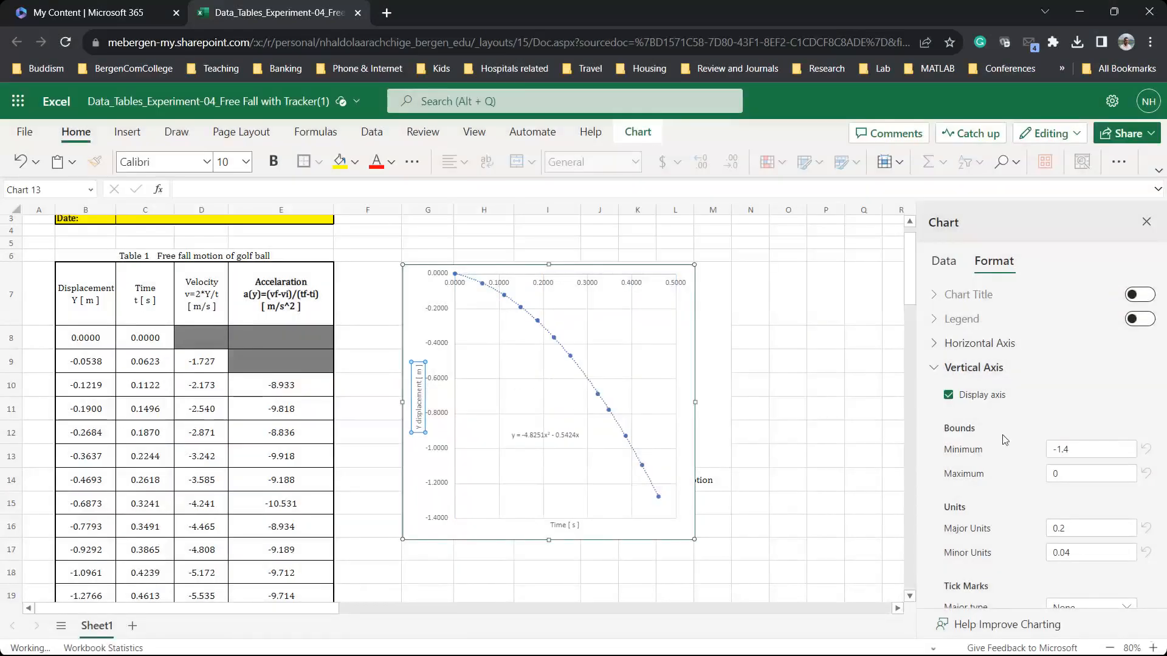
- Set the font size of the displacement chart's vertical axis labels to 12
scroll(1004, 439, "down", 2)
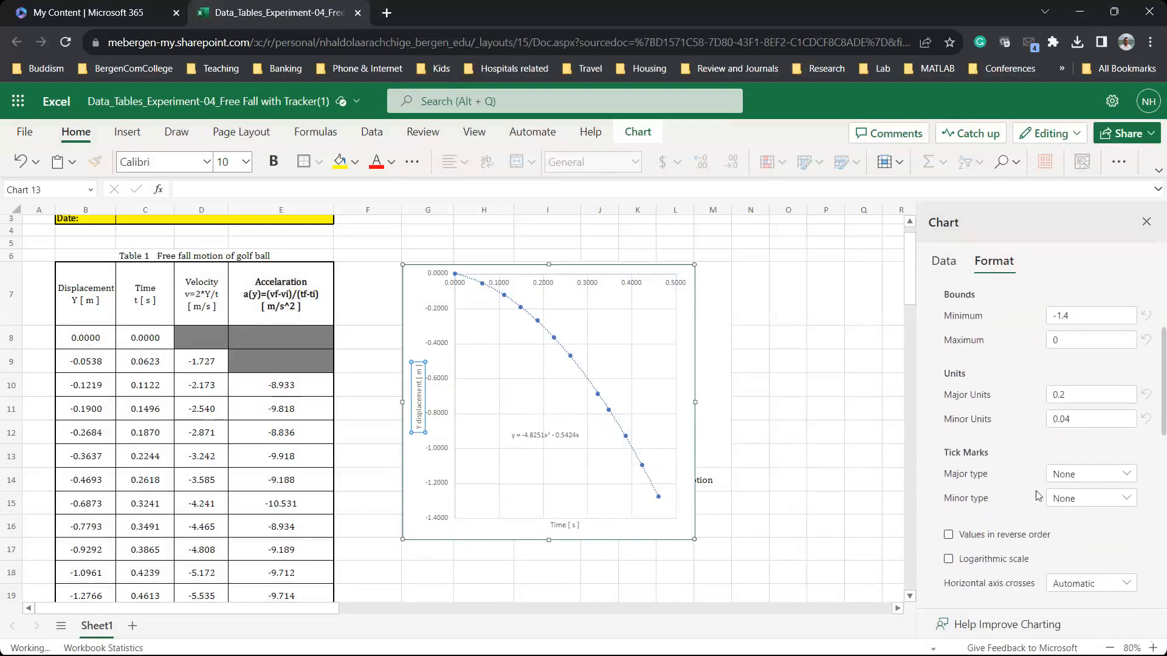
scroll(1041, 483, "down", 3)
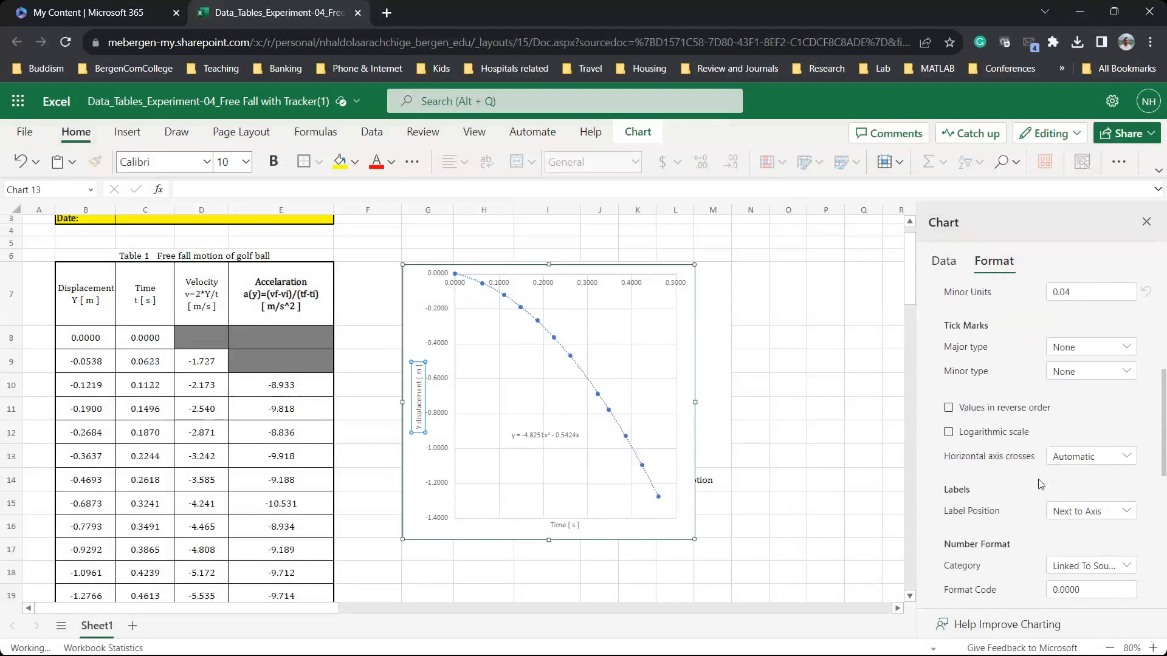
scroll(1040, 483, "down", 2)
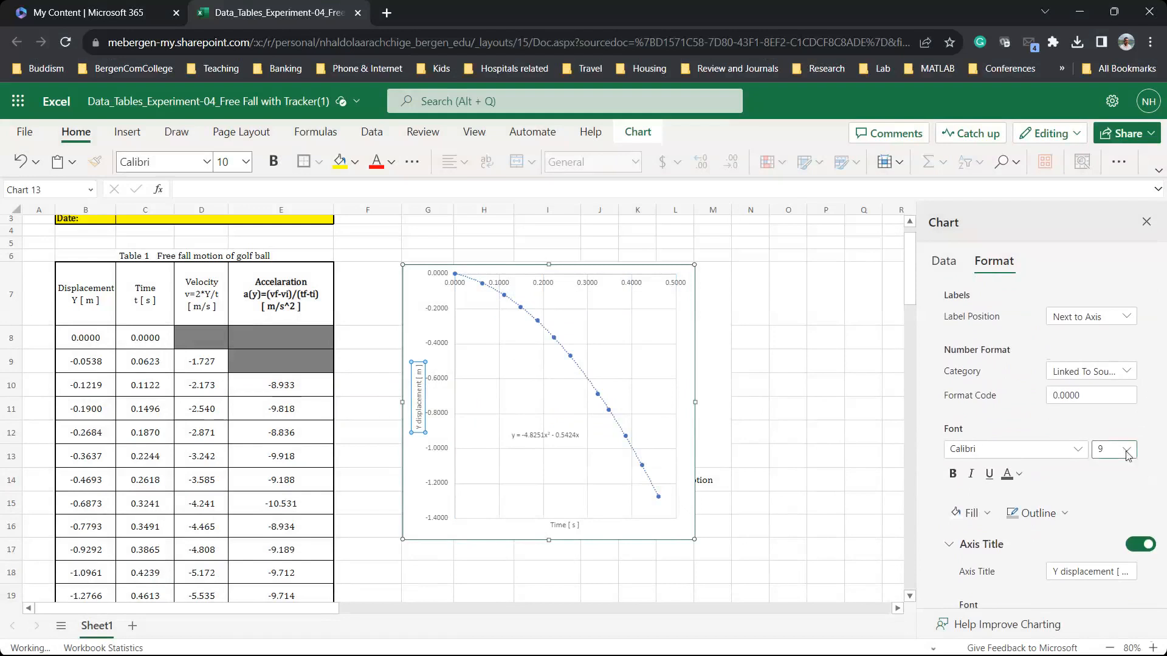
left_click(1126, 449)
left_click(1060, 528)
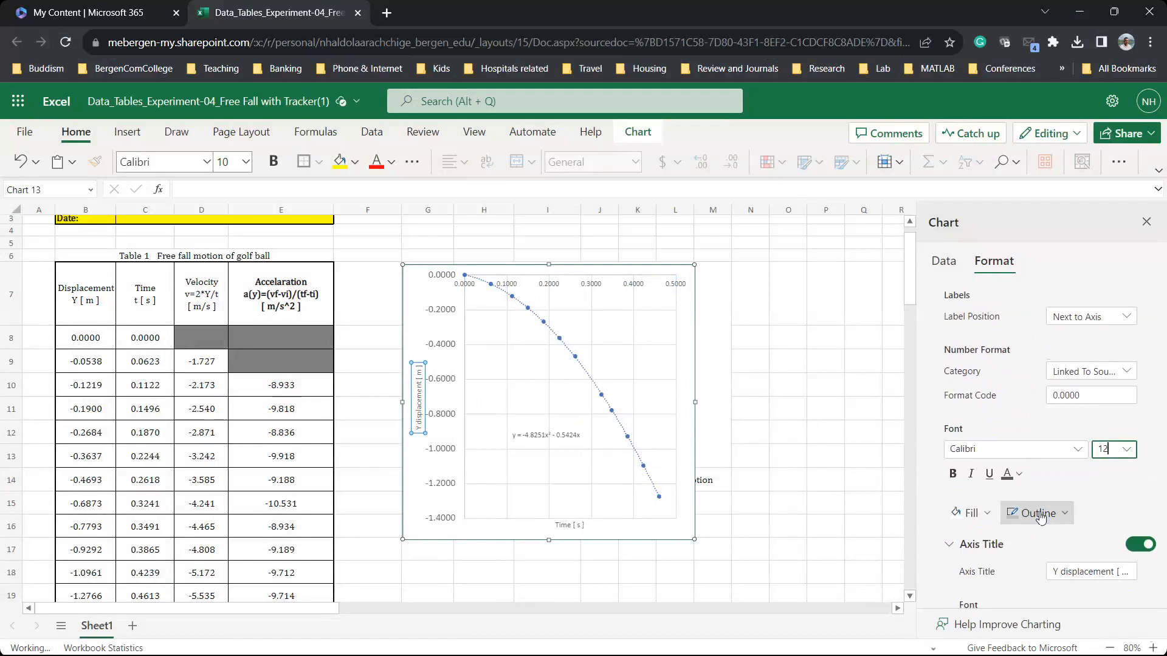
- Set the font size of the vertical axis title "Y displacement [ m ]" to 12
scroll(1040, 498, "down", 2)
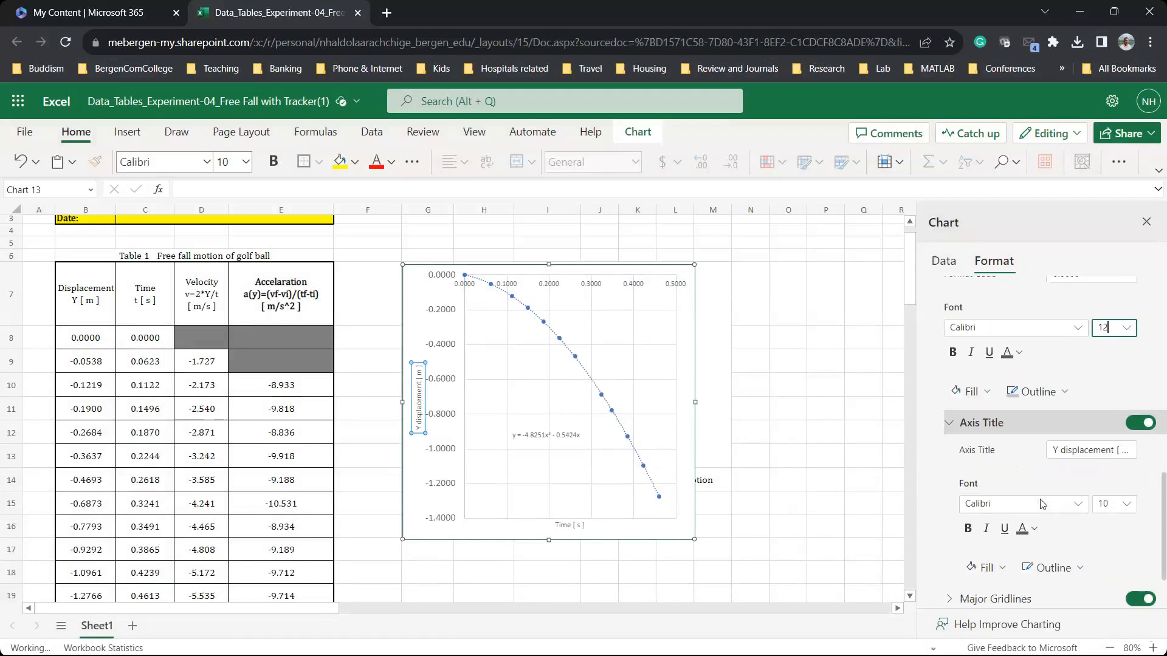
scroll(1042, 503, "down", 1)
scroll(1067, 427, "up", 2)
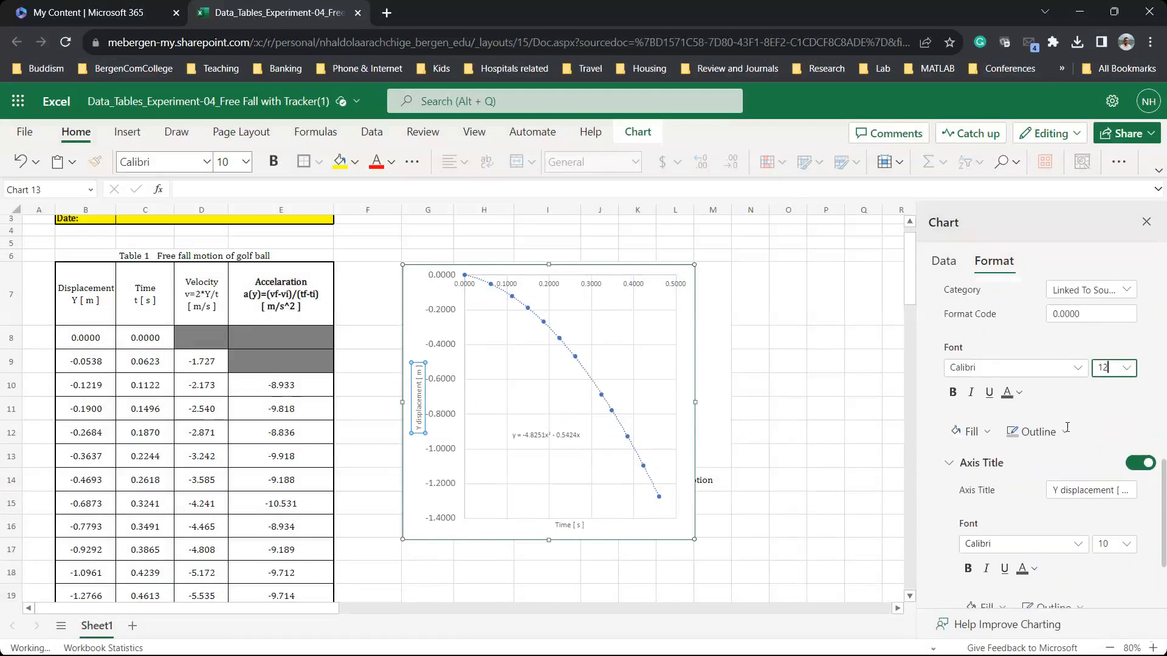
scroll(1031, 396, "up", 1)
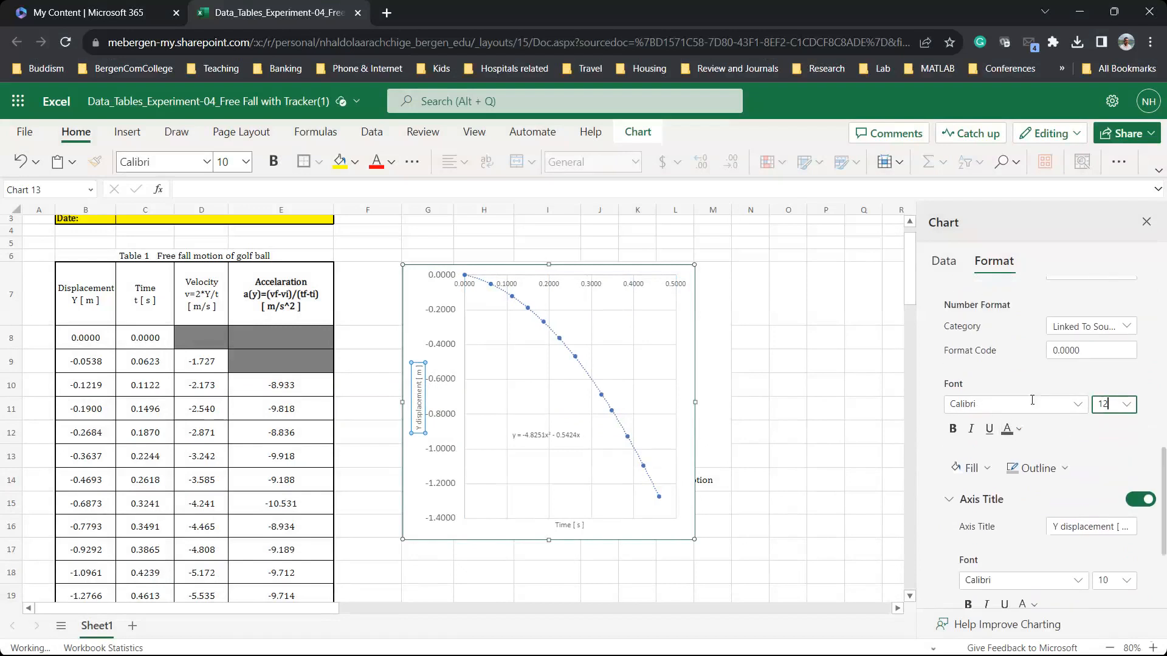
scroll(1031, 398, "down", 3)
scroll(1031, 399, "up", 3)
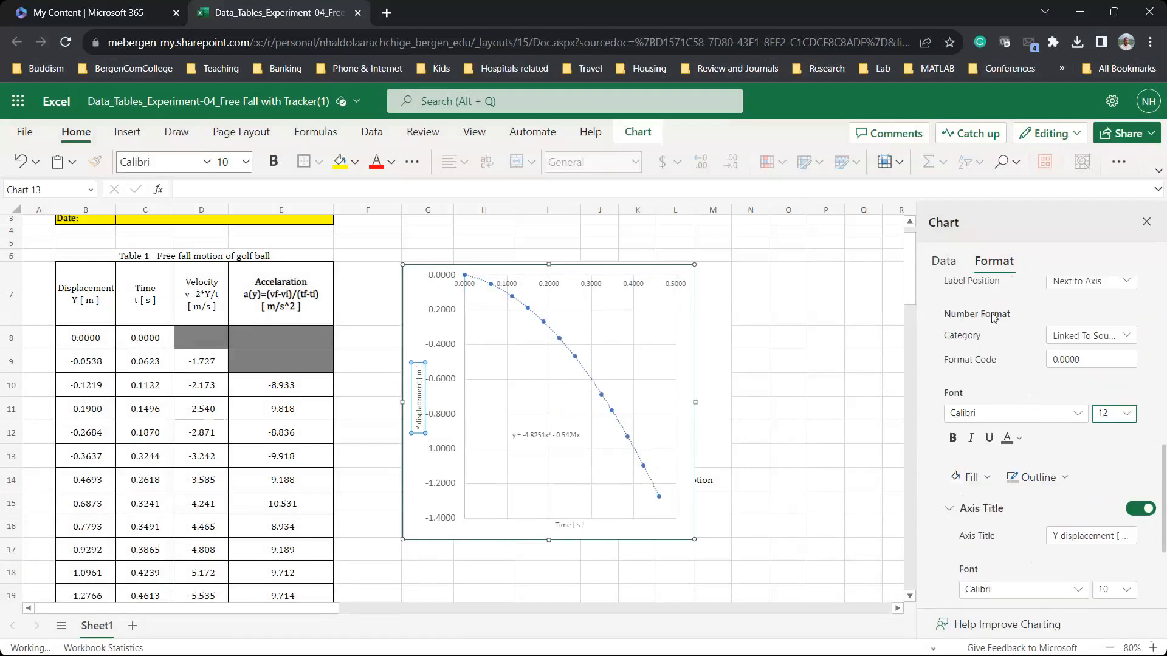
scroll(1014, 384, "down", 3)
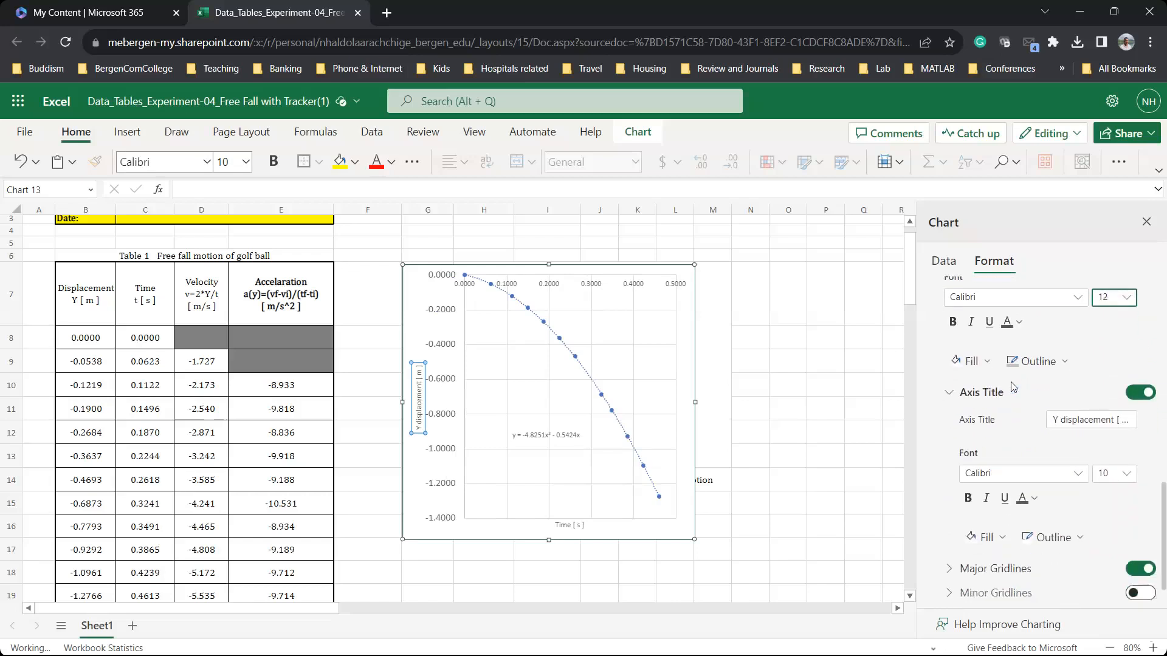
scroll(1016, 389, "down", 1)
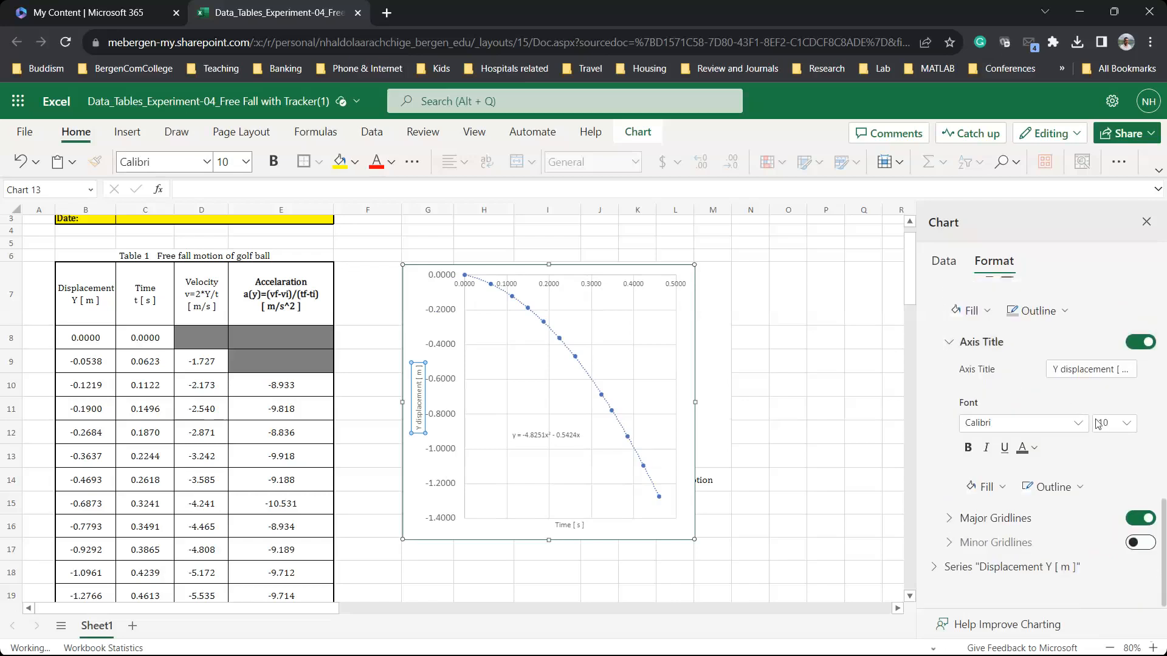
left_click(1114, 423)
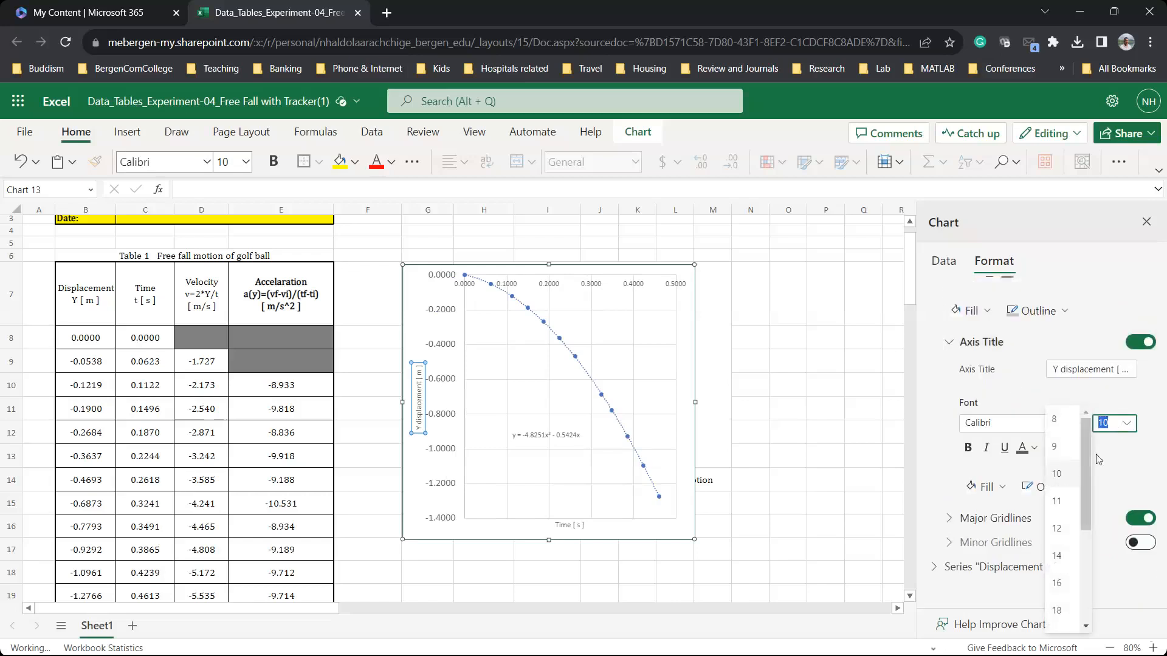
left_click(1061, 529)
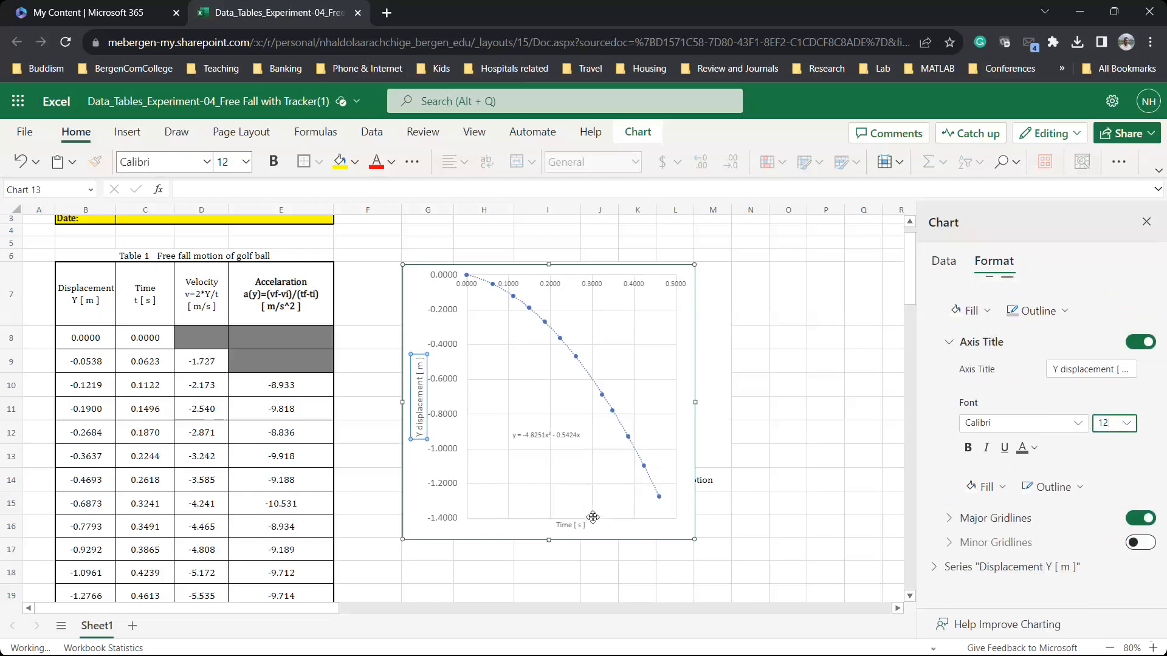
- Set the font size of the displacement chart's horizontal axis title "Time [ s ]" to 12
double_click(573, 526)
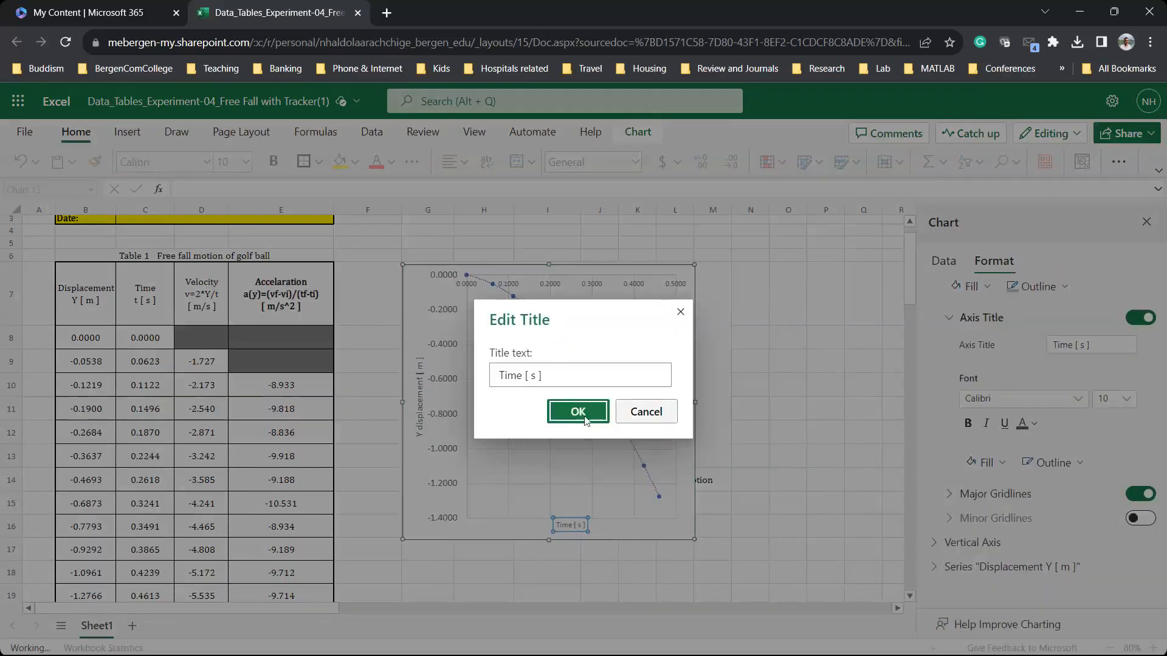
left_click(580, 419)
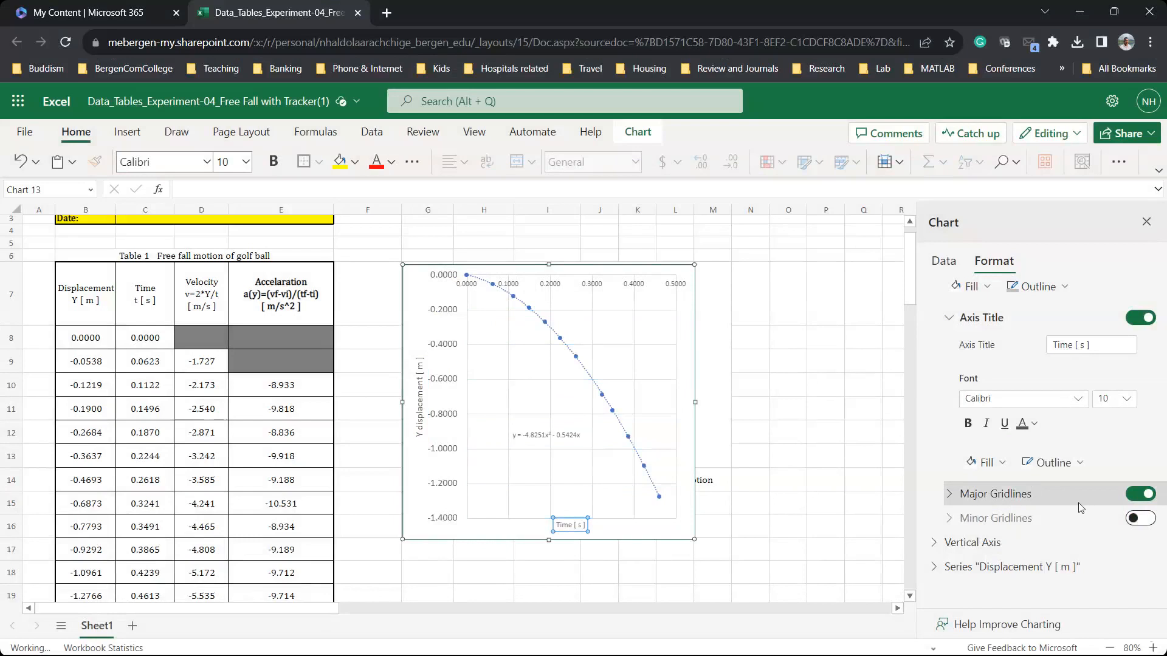
left_click(1114, 396)
left_click(1126, 399)
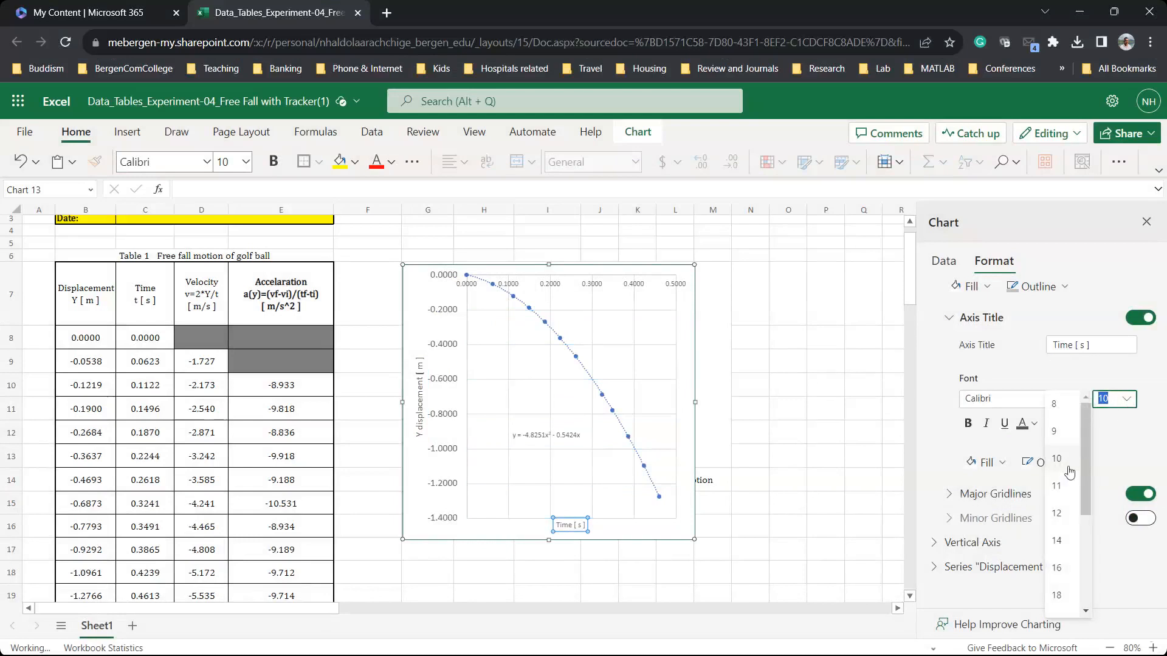
left_click(1058, 514)
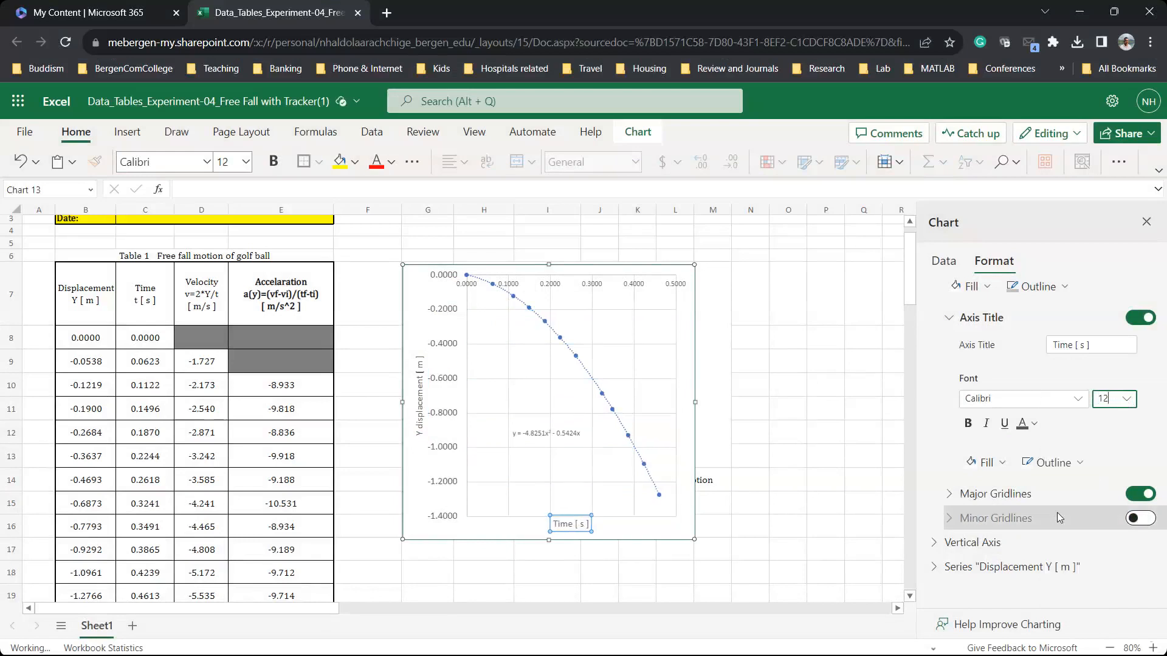
- Set the font size of the displacement chart's horizontal axis labels to 12
scroll(1040, 366, "up", 3)
scroll(1040, 367, "up", 3)
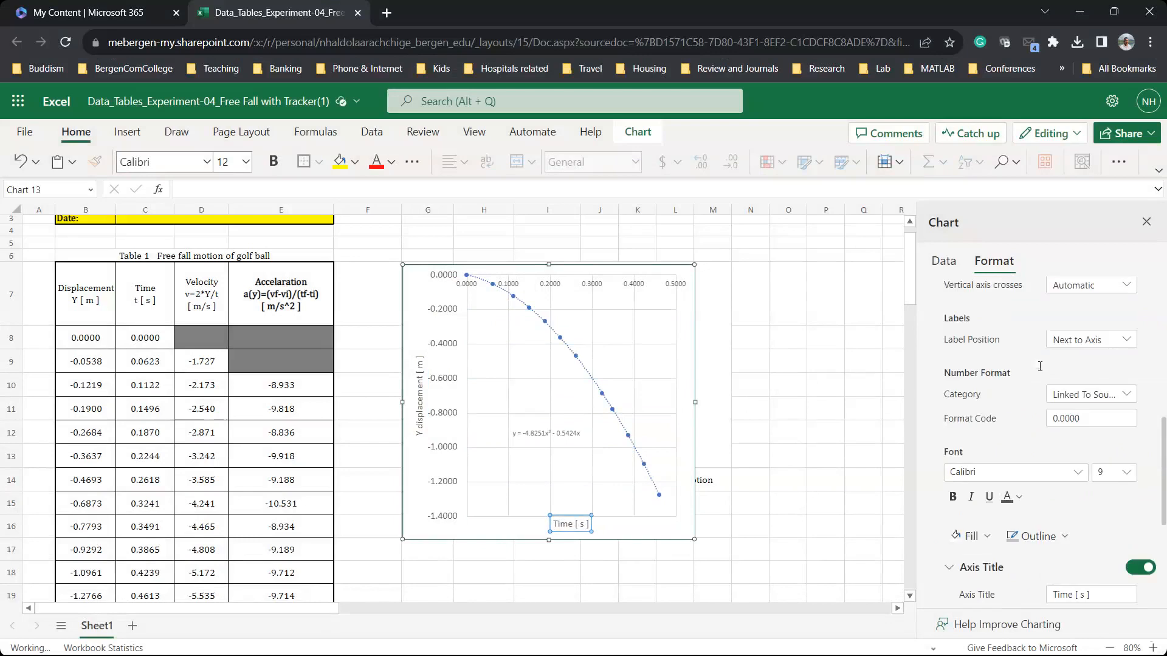
scroll(985, 419, "down", 1)
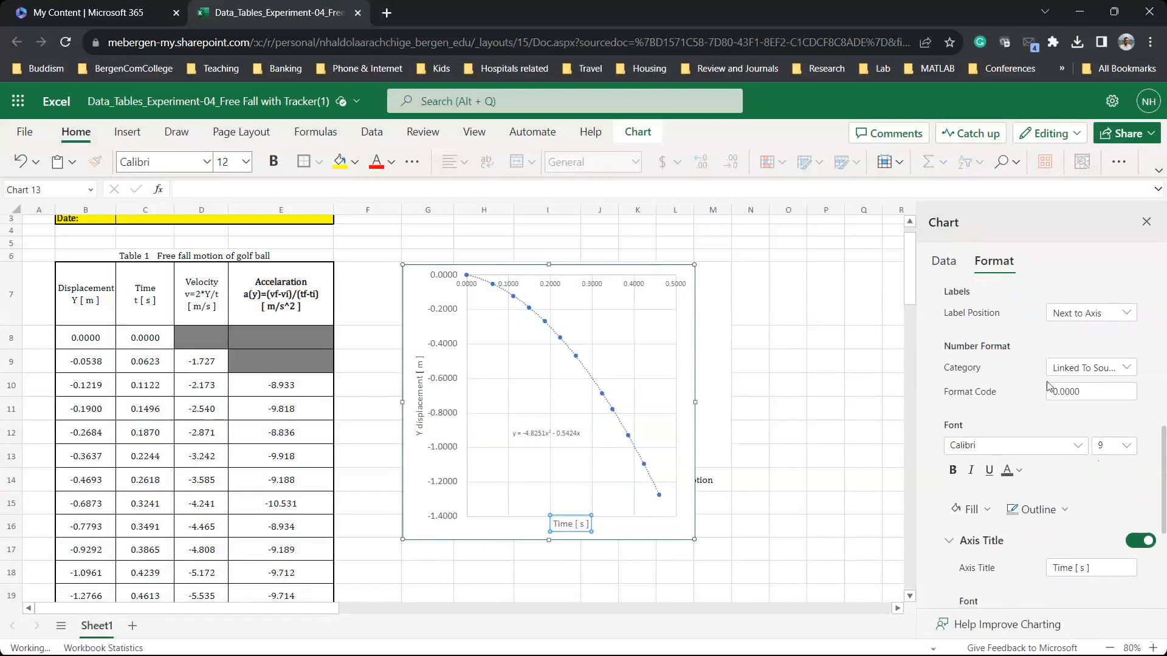
left_click(1111, 445)
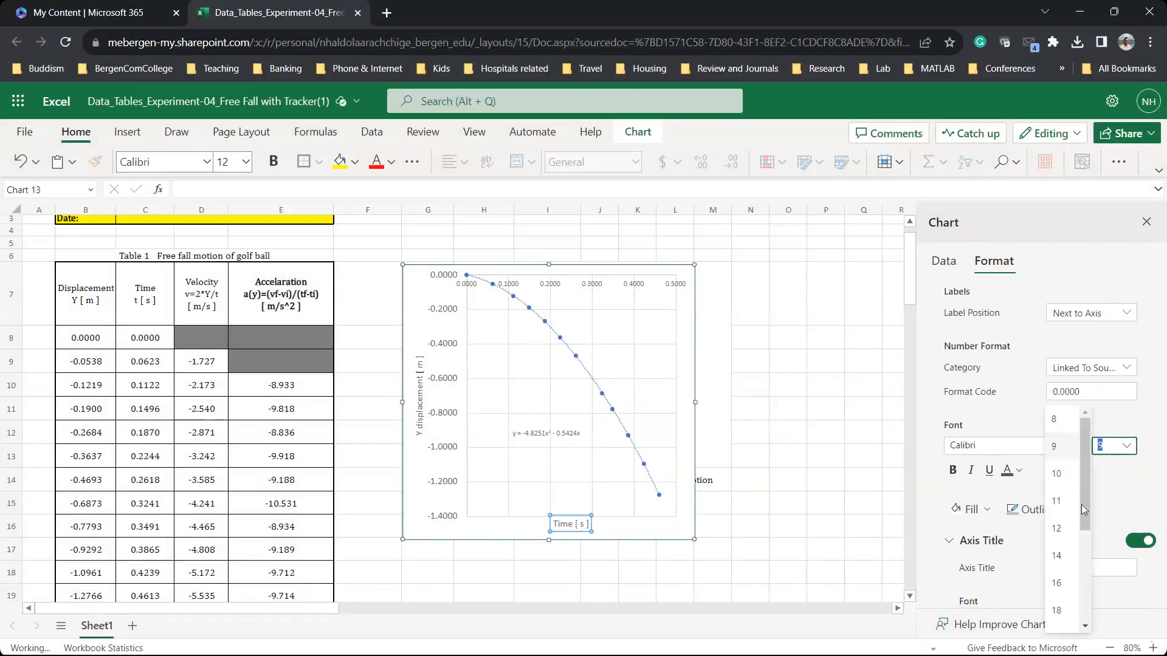
left_click(1060, 533)
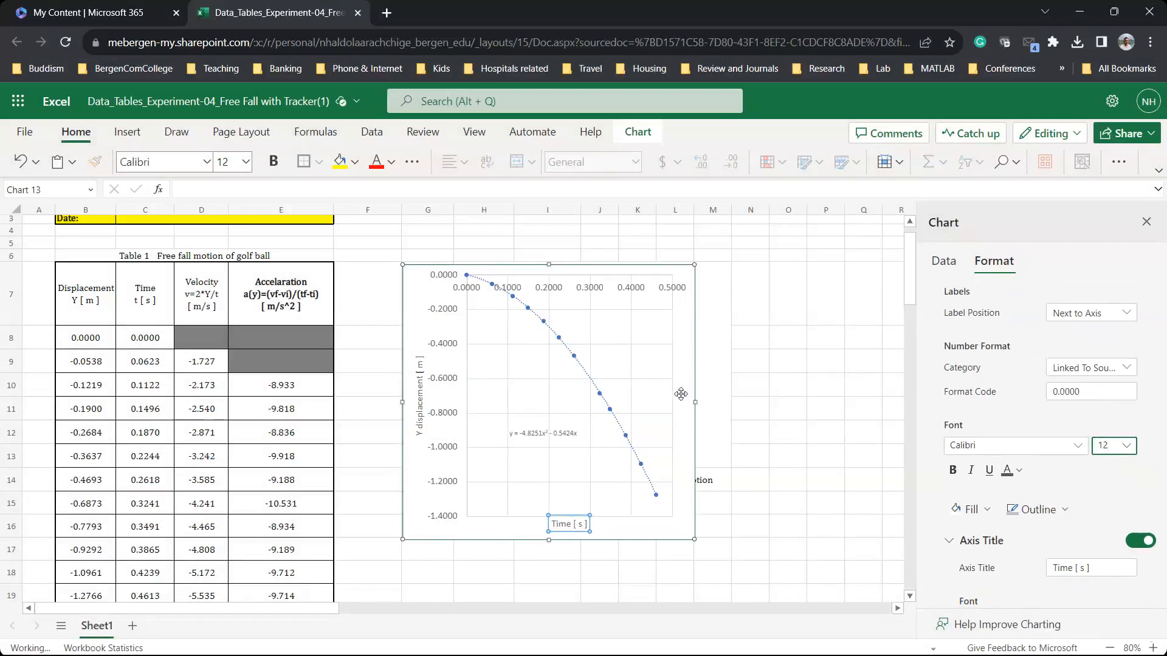
- Look through the series and trendline format options for font settings of the displacement chart's trendline equation
left_click(540, 434)
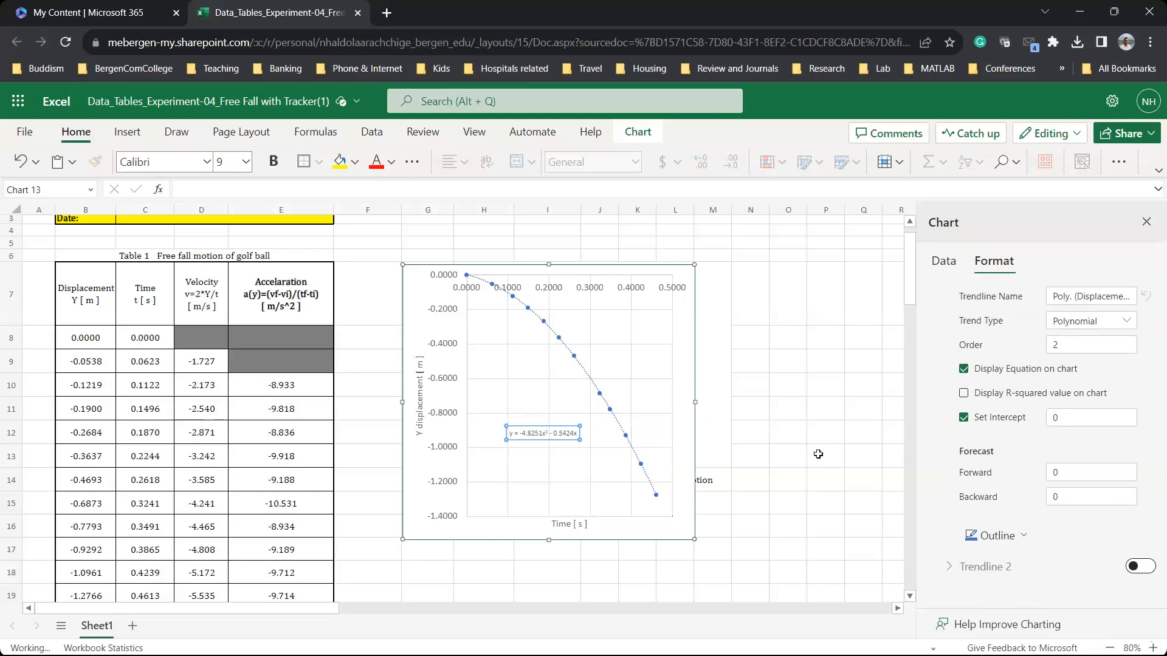
scroll(1113, 418, "up", 5)
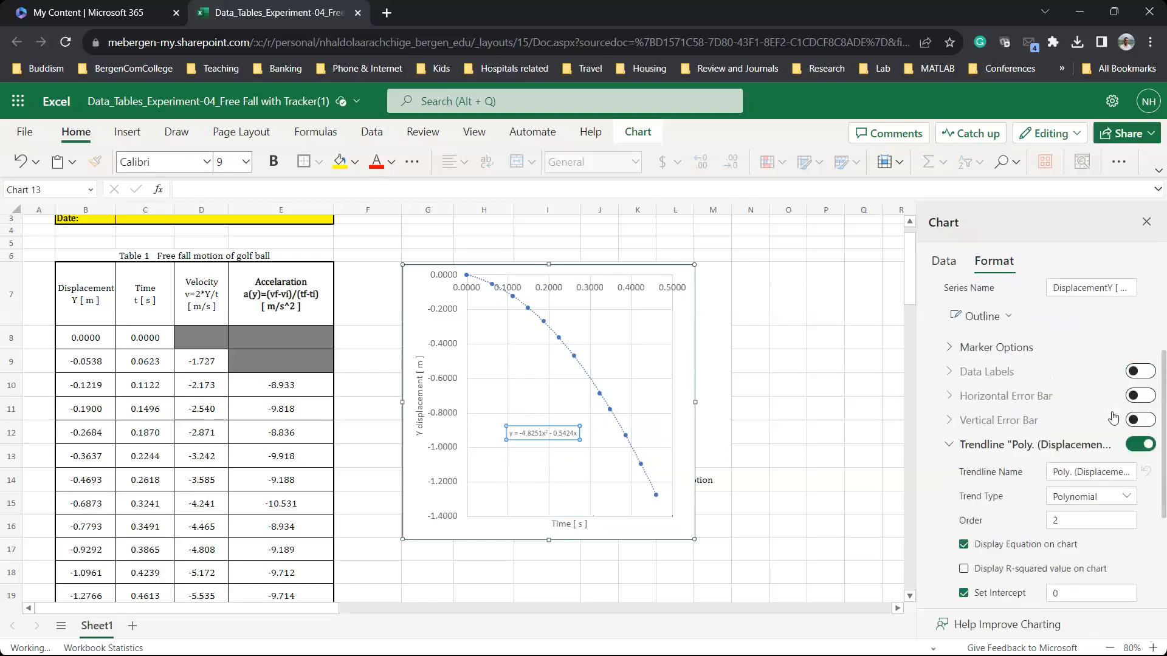
scroll(1113, 418, "up", 3)
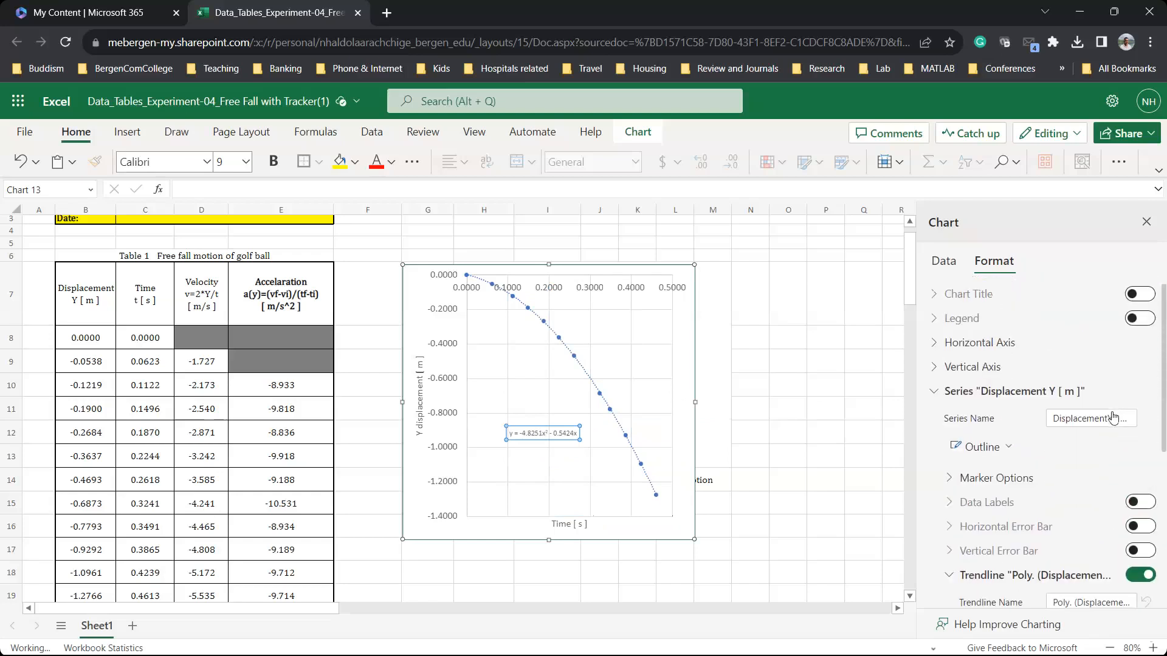
scroll(1113, 418, "down", 3)
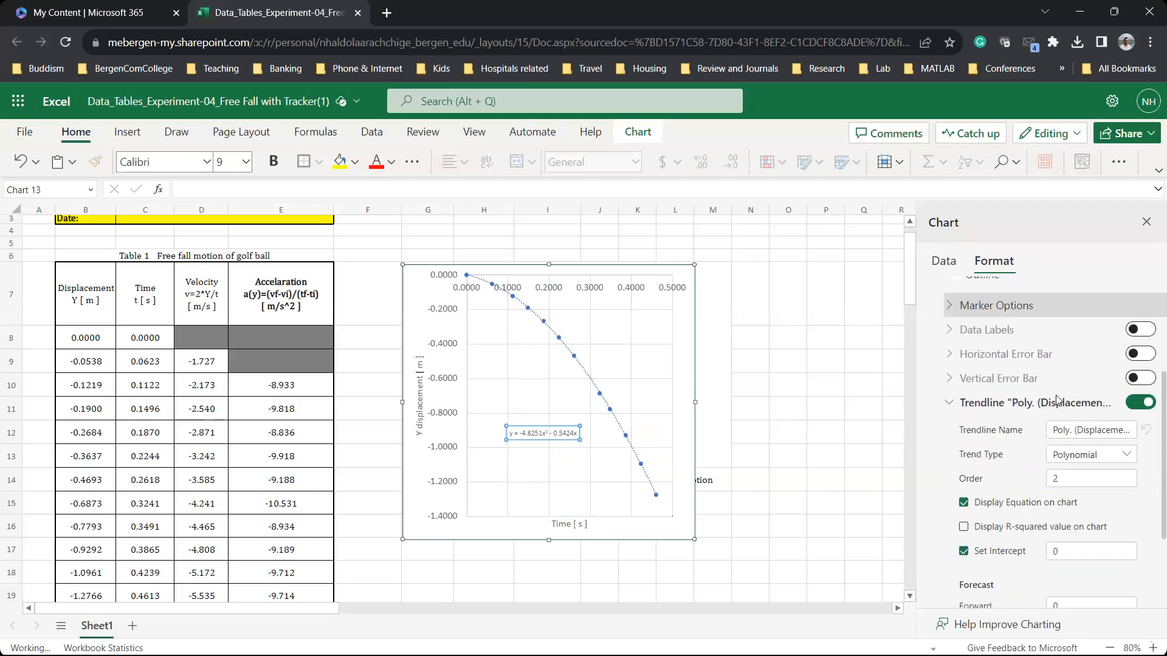
scroll(1057, 401, "down", 2)
left_click(1023, 541)
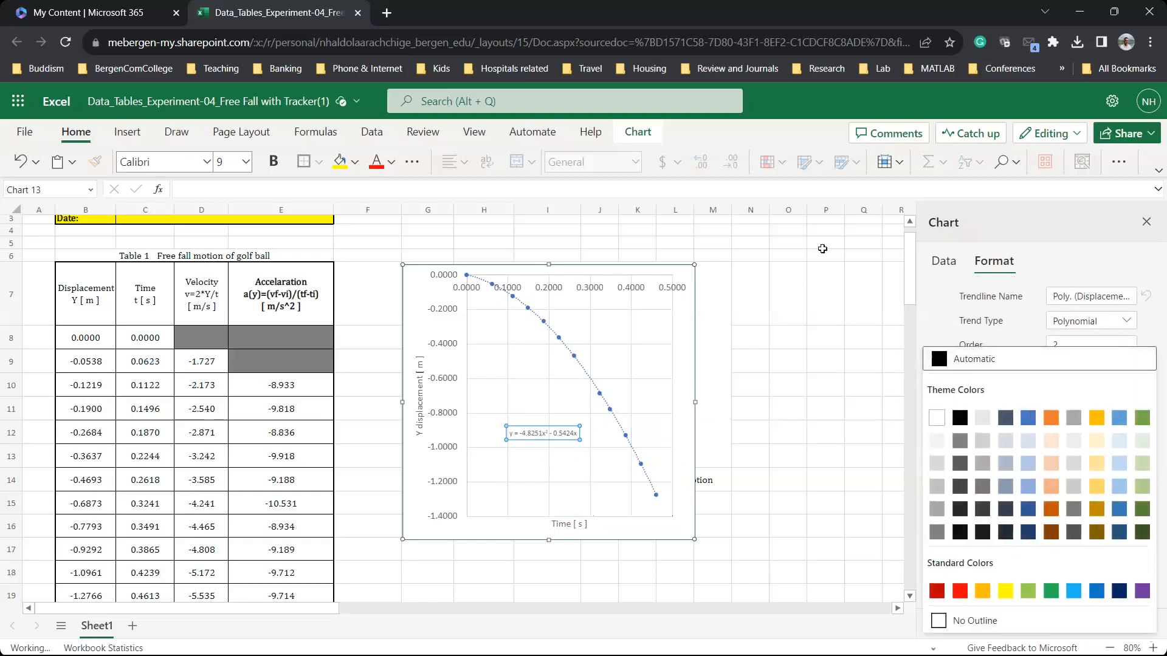
left_click(689, 15)
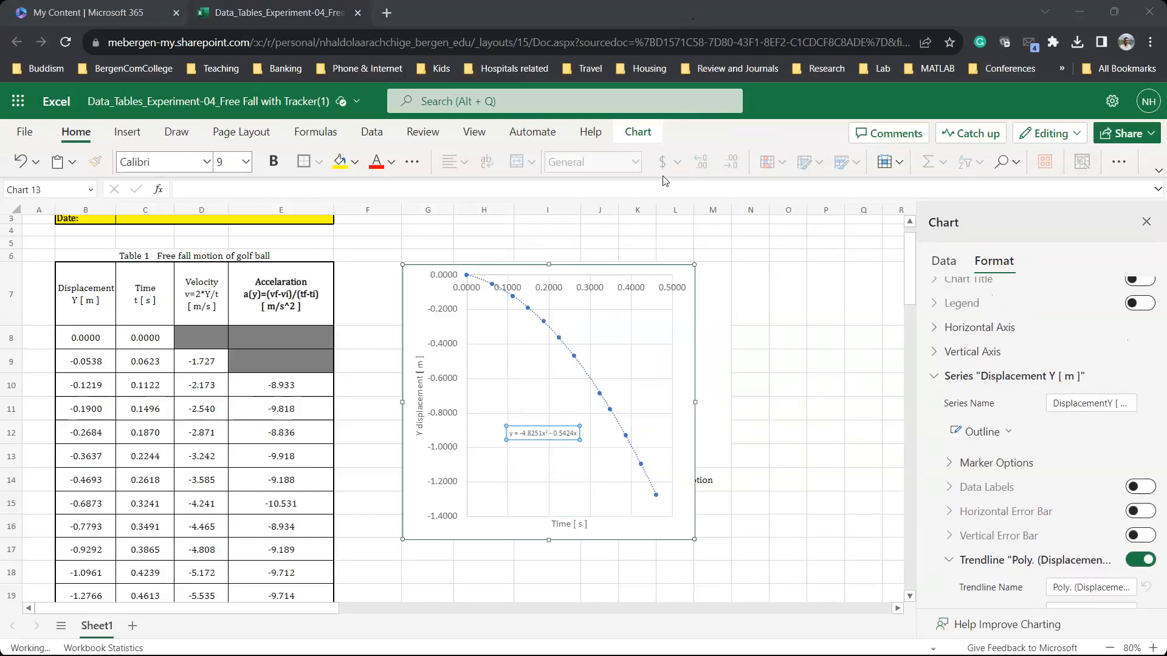
left_click(549, 435)
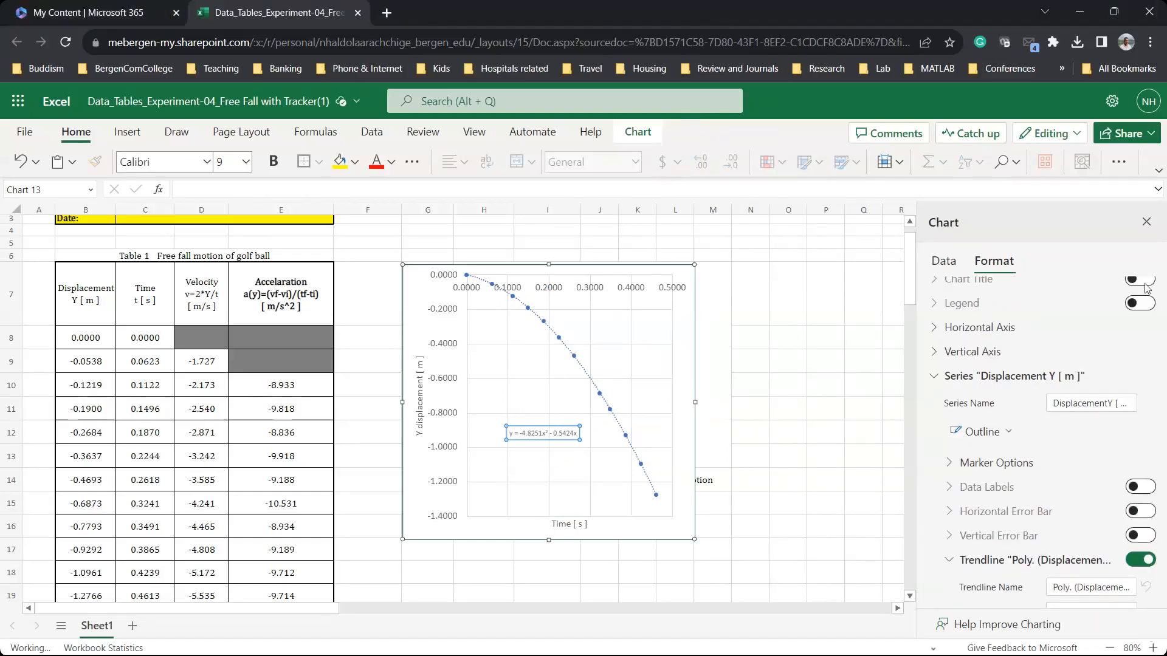
scroll(1082, 439, "down", 3)
scroll(1083, 439, "down", 3)
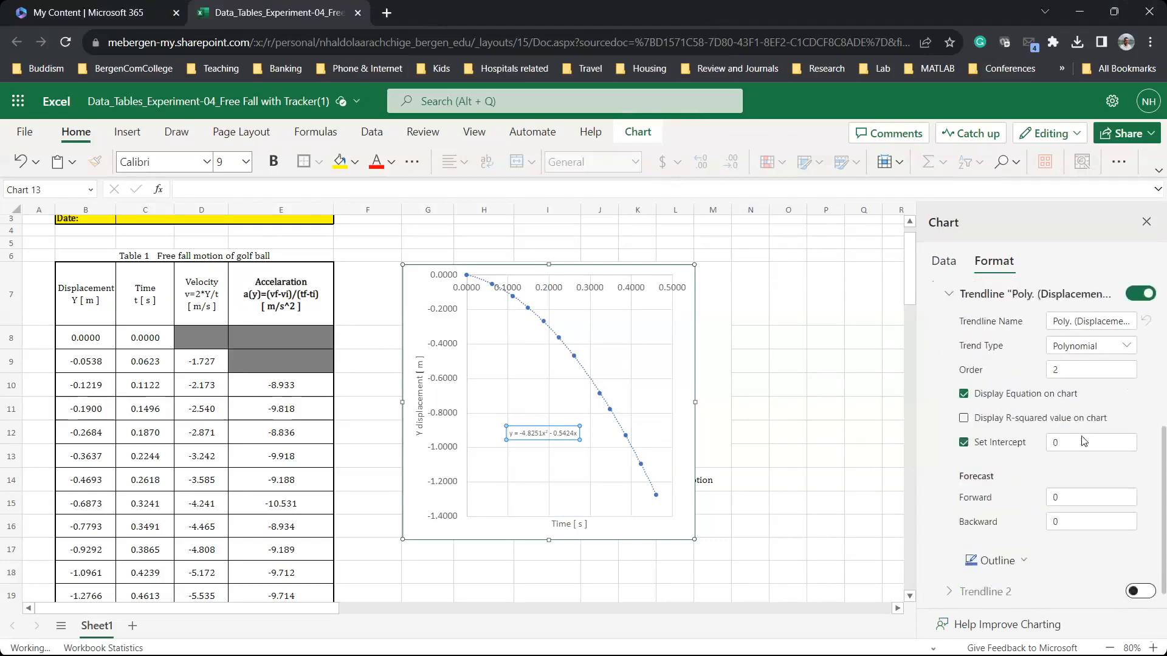
scroll(1082, 440, "up", 6)
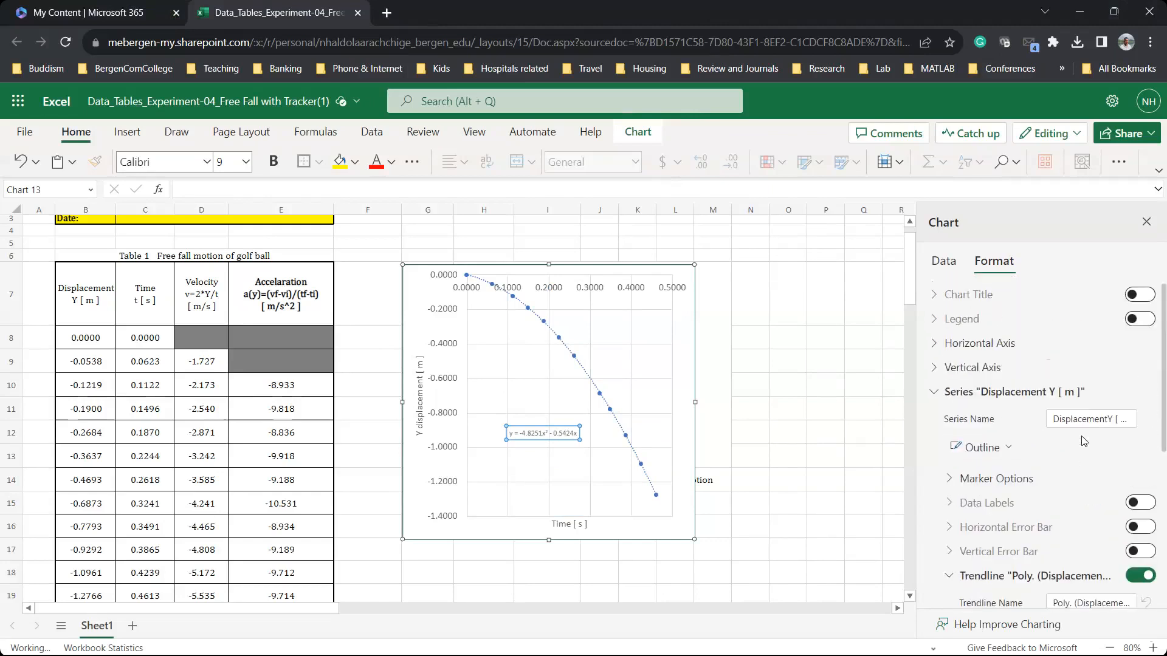
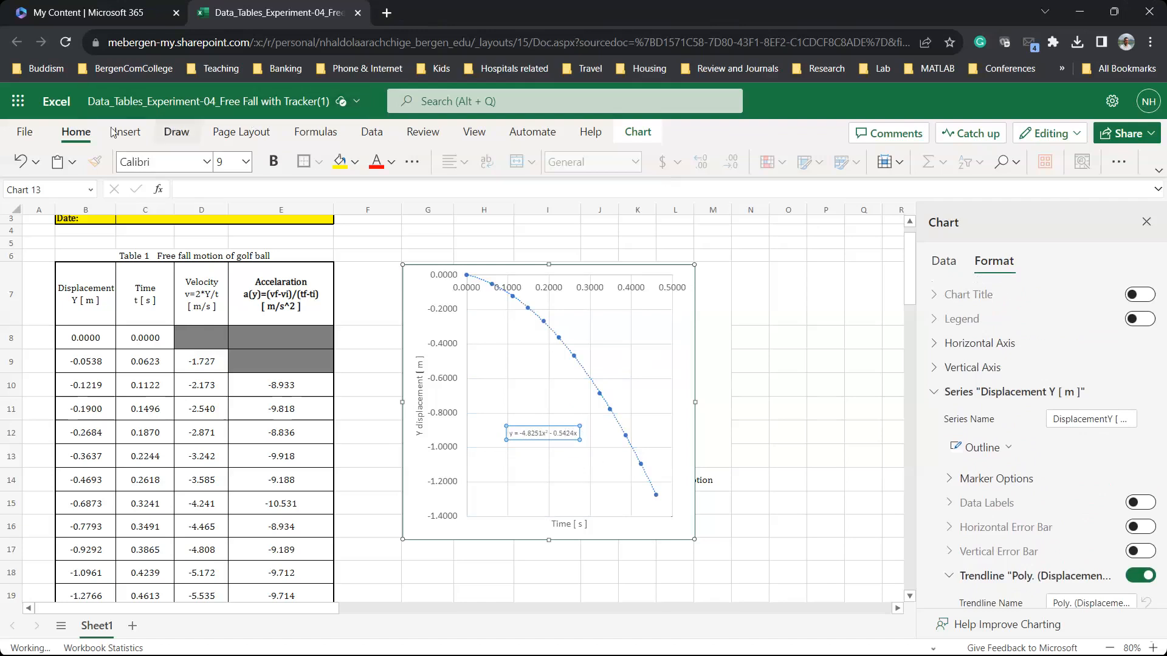
- Set the font size of the displacement chart's trendline equation to 16
left_click(246, 164)
left_click(236, 282)
left_click(246, 161)
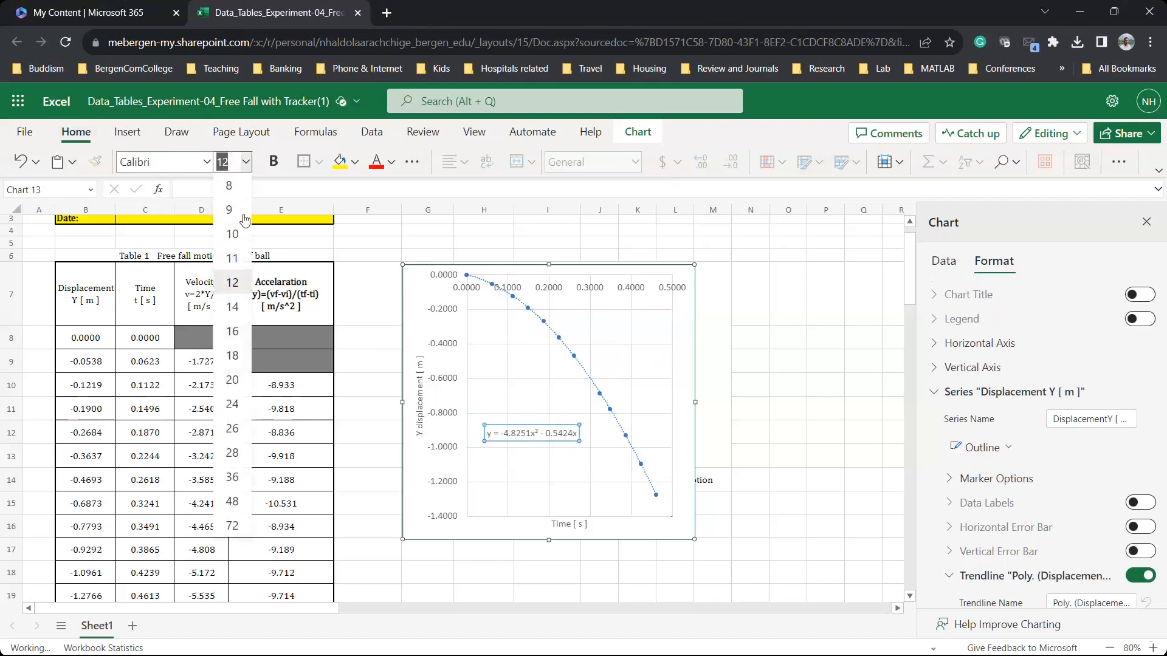
left_click(236, 331)
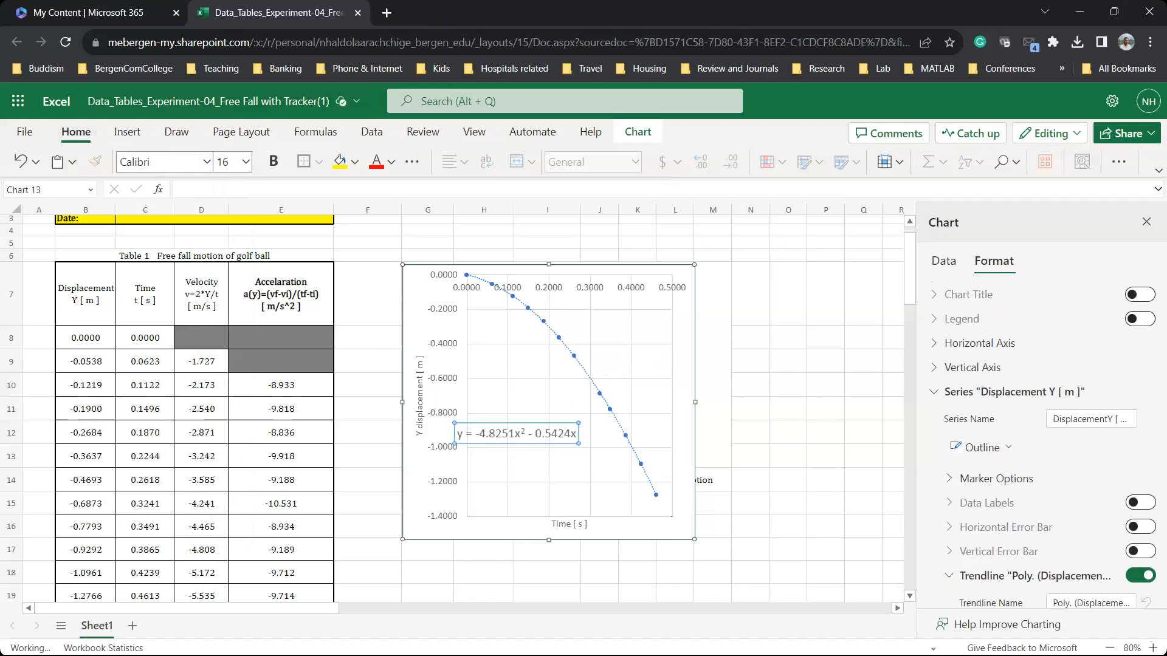
- Colour the trendline equation red and move it lower in the plot area, near the -1.2000 gridline
left_click(376, 168)
left_click_drag(514, 433, 556, 480)
- Move the displacement chart into the blank area above the "Figure 2" caption and shrink it to fit that space
scroll(661, 373, "down", 5)
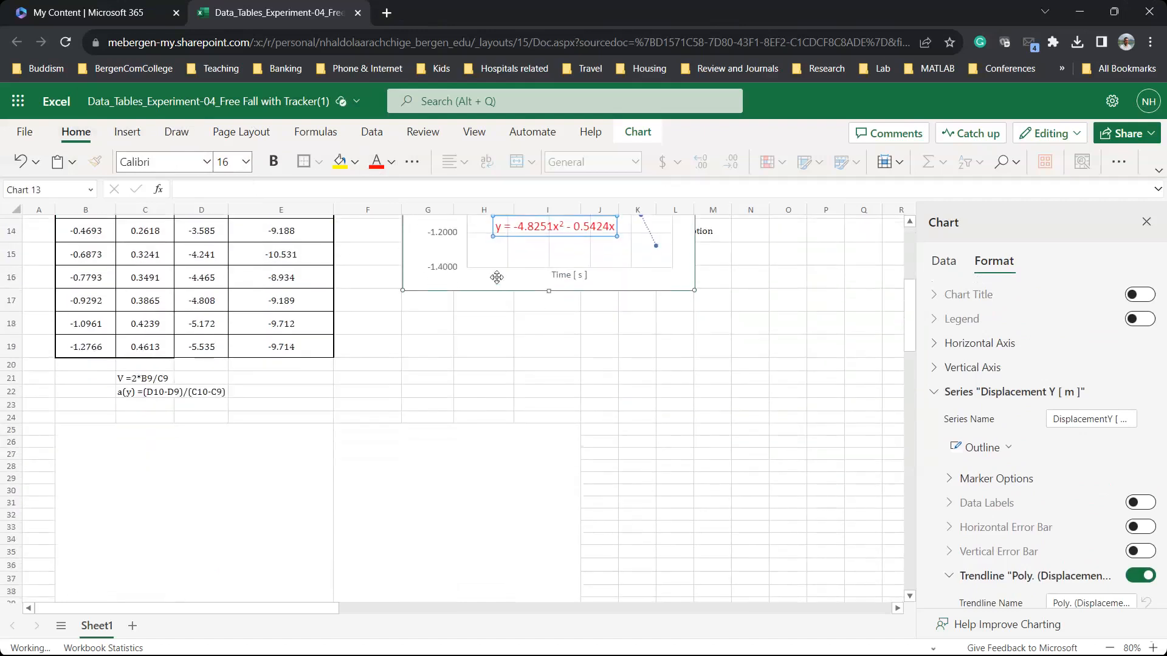
left_click_drag(490, 274, 168, 576)
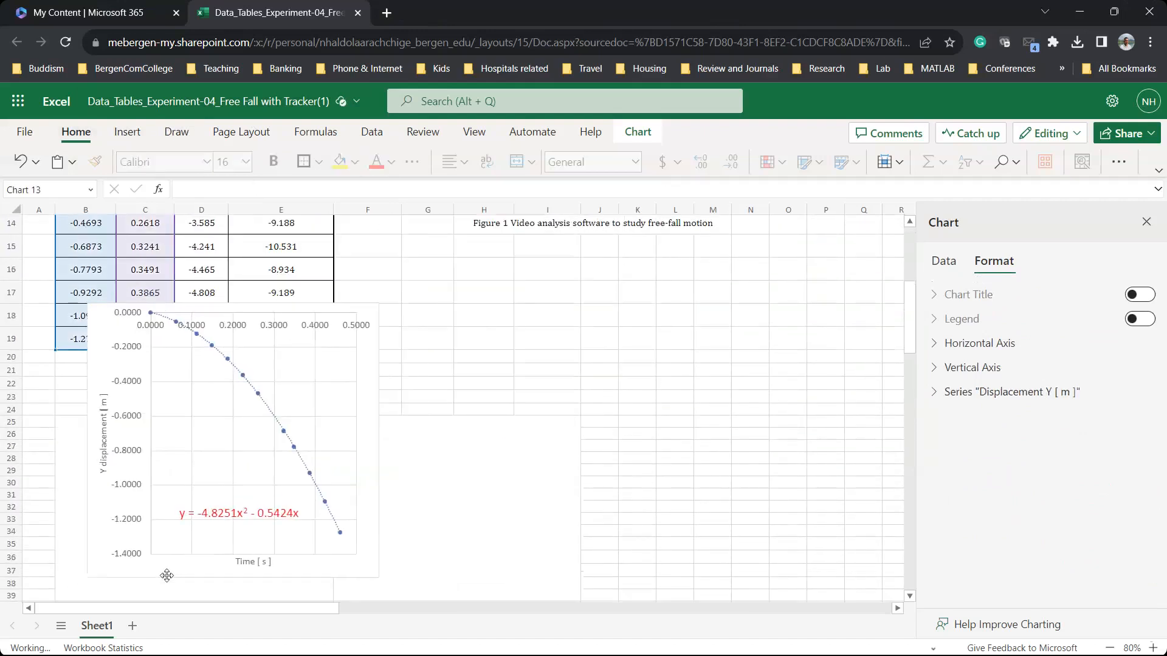
left_click_drag(299, 268, 195, 260)
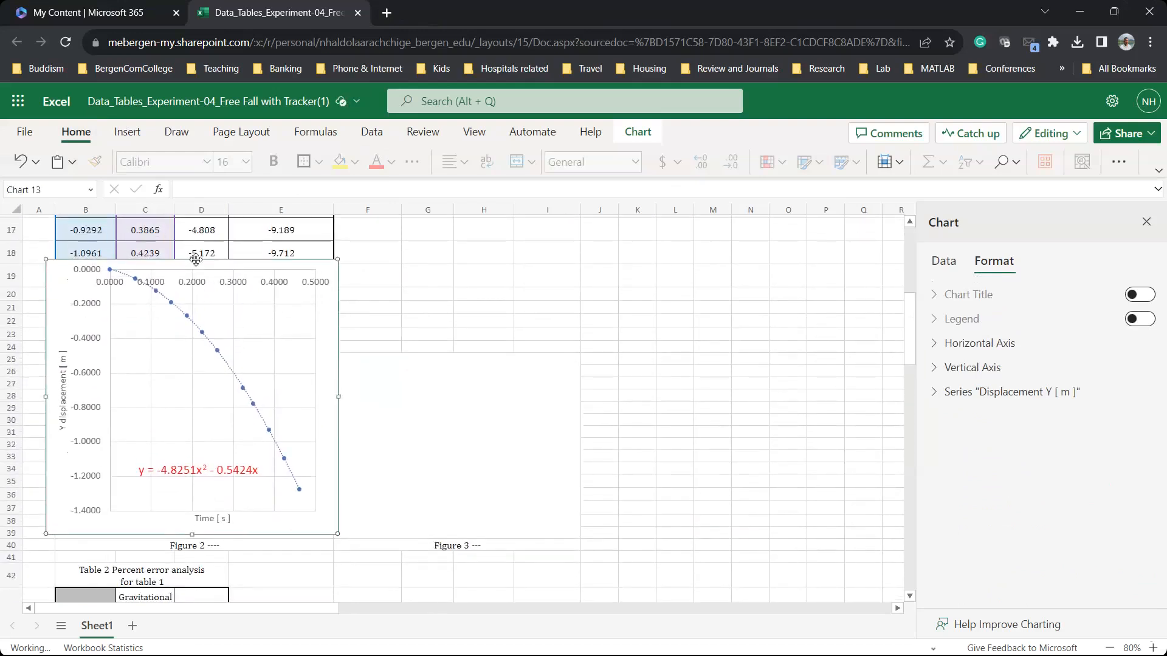
left_click_drag(194, 308, 197, 333)
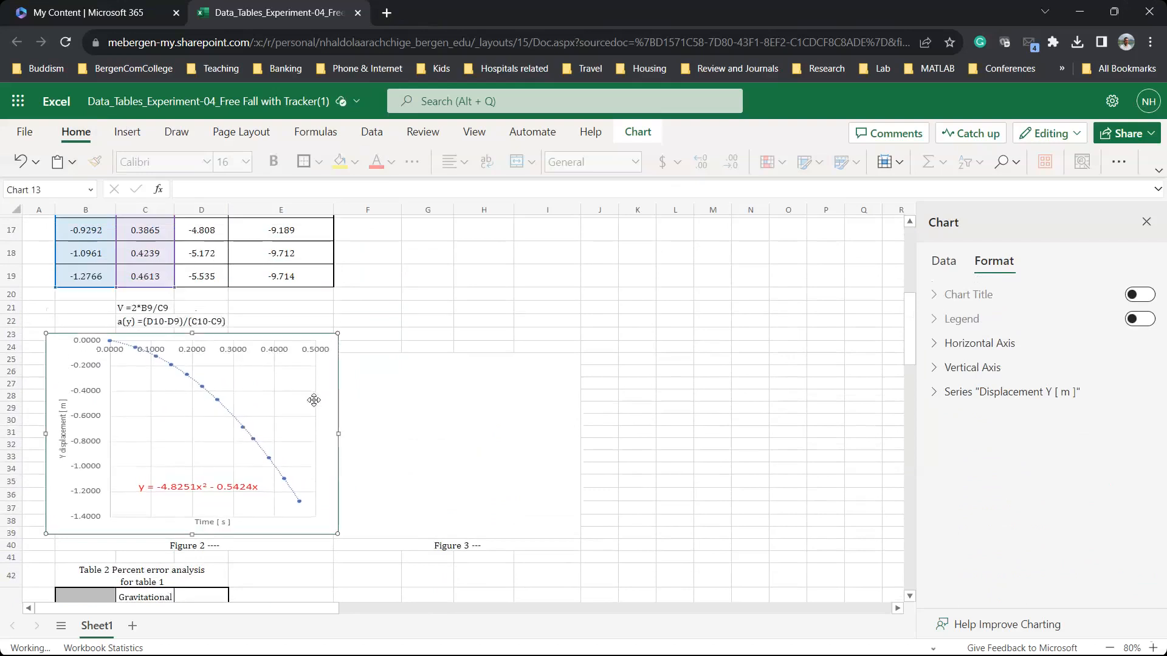
left_click_drag(338, 434, 315, 434)
left_click_drag(302, 341, 317, 346)
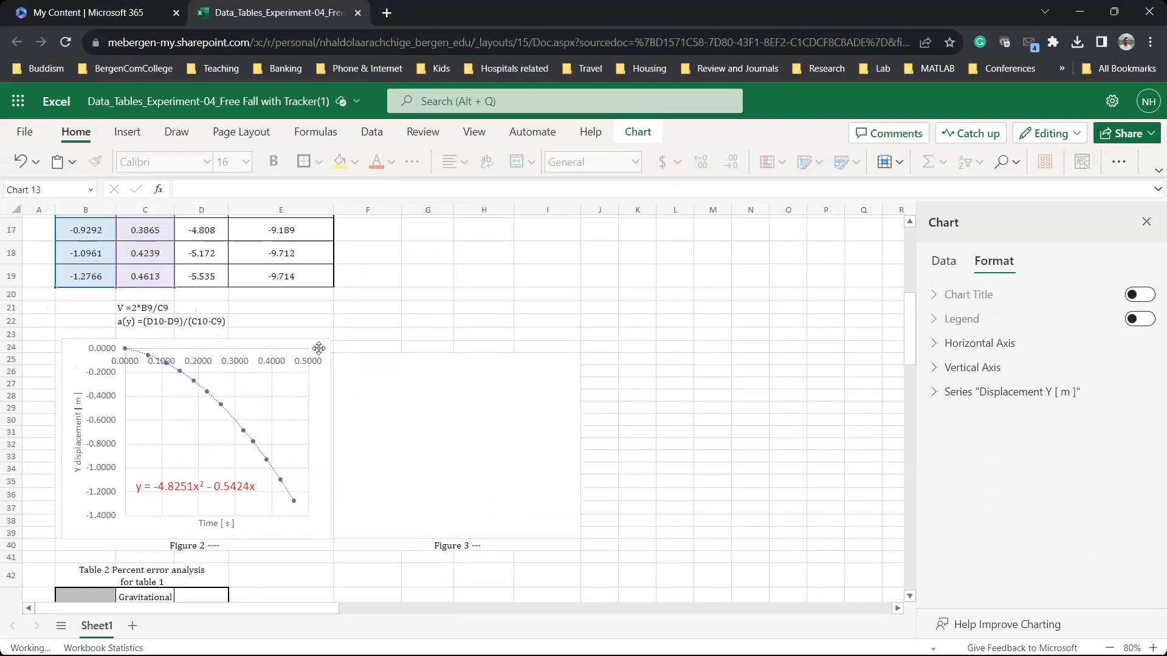
left_click(422, 405)
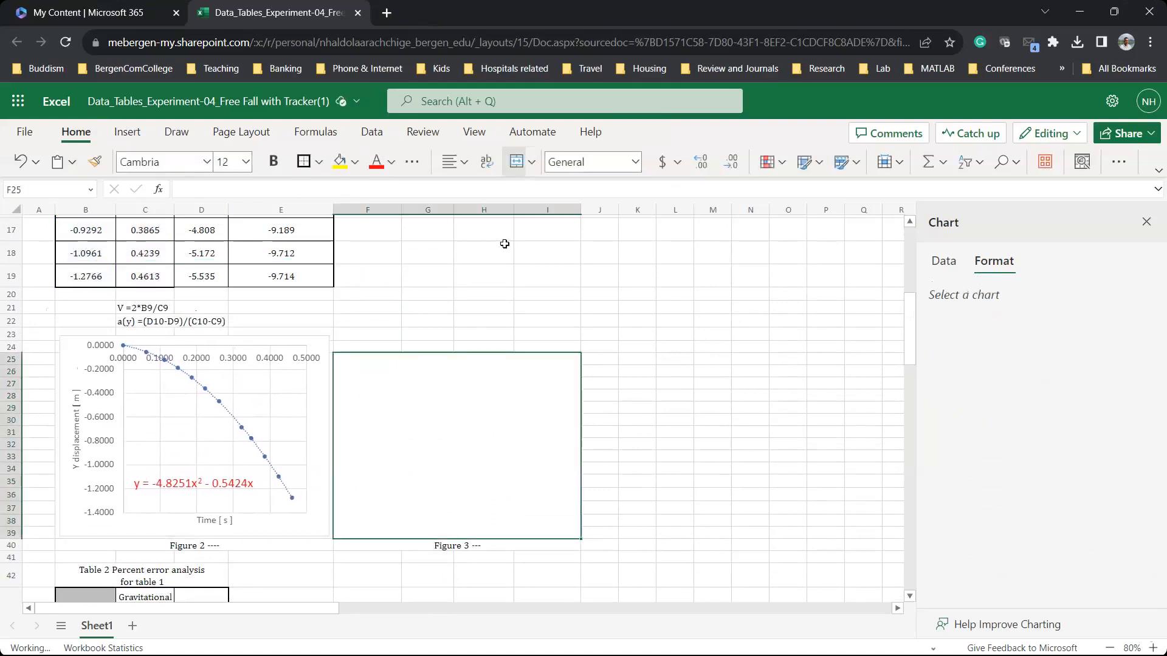
- Insert a scatter chart from the range A7:D19 and place it in the empty area beside Table 1
scroll(505, 244, "up", 5)
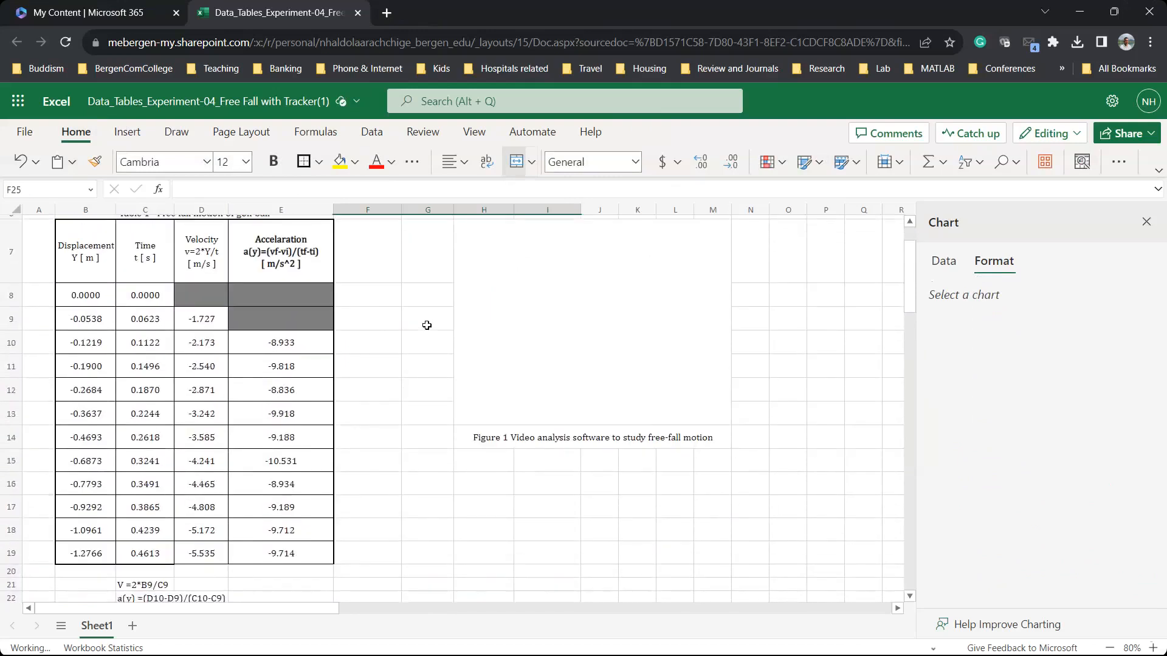
left_click_drag(38, 251, 202, 559)
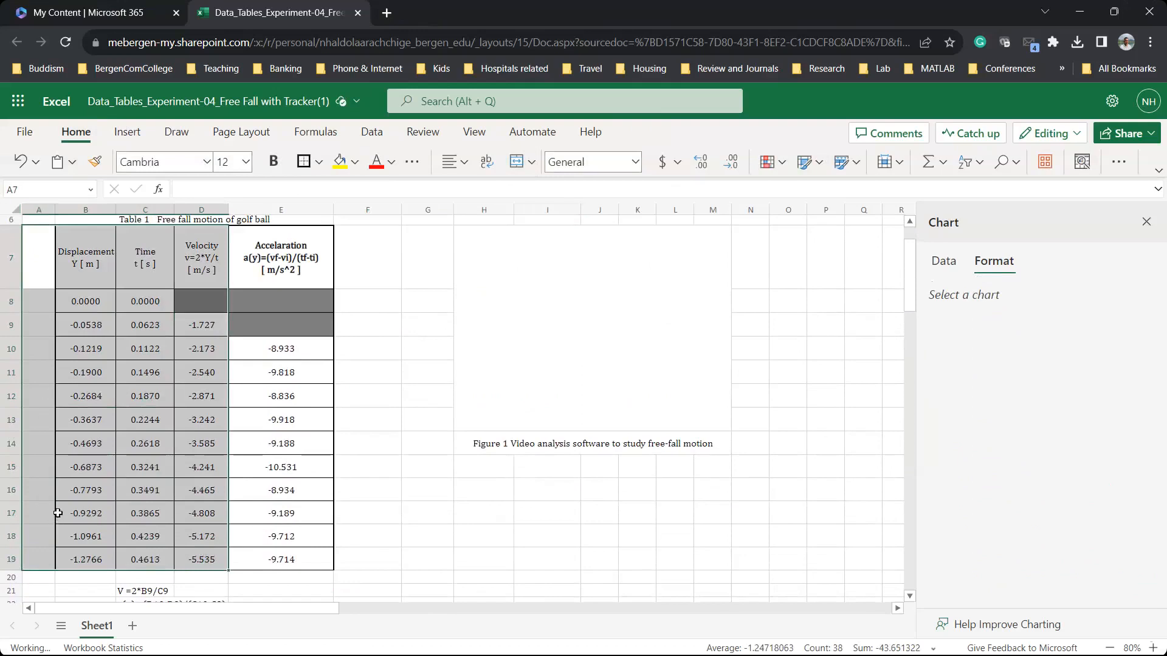
left_click(124, 134)
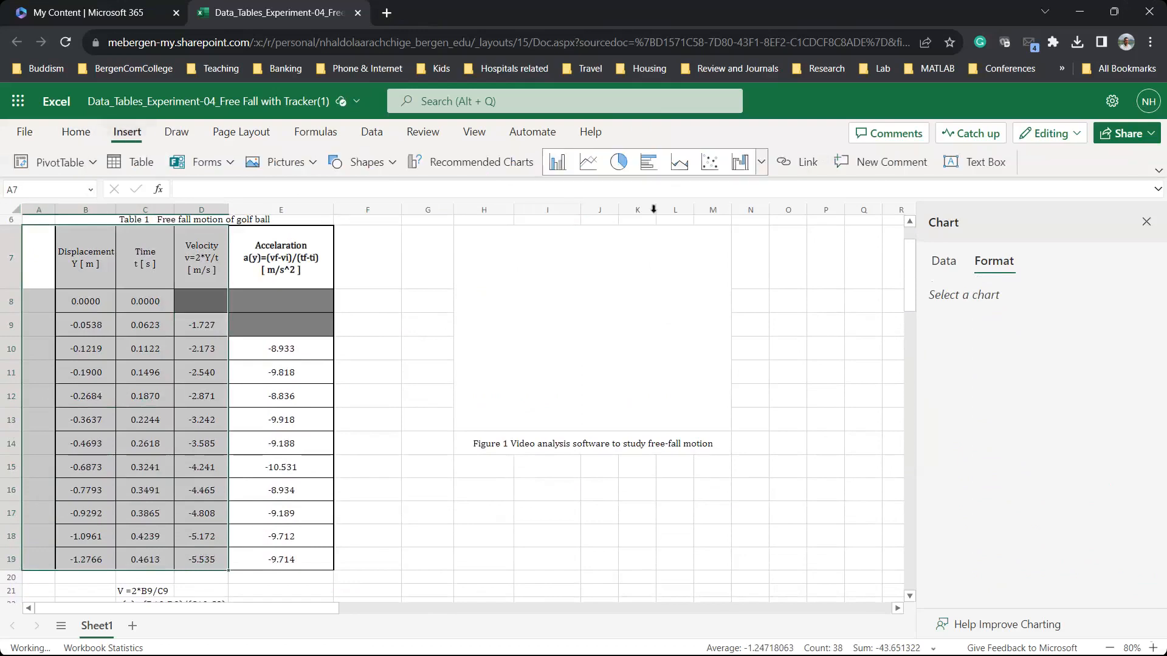
left_click(711, 163)
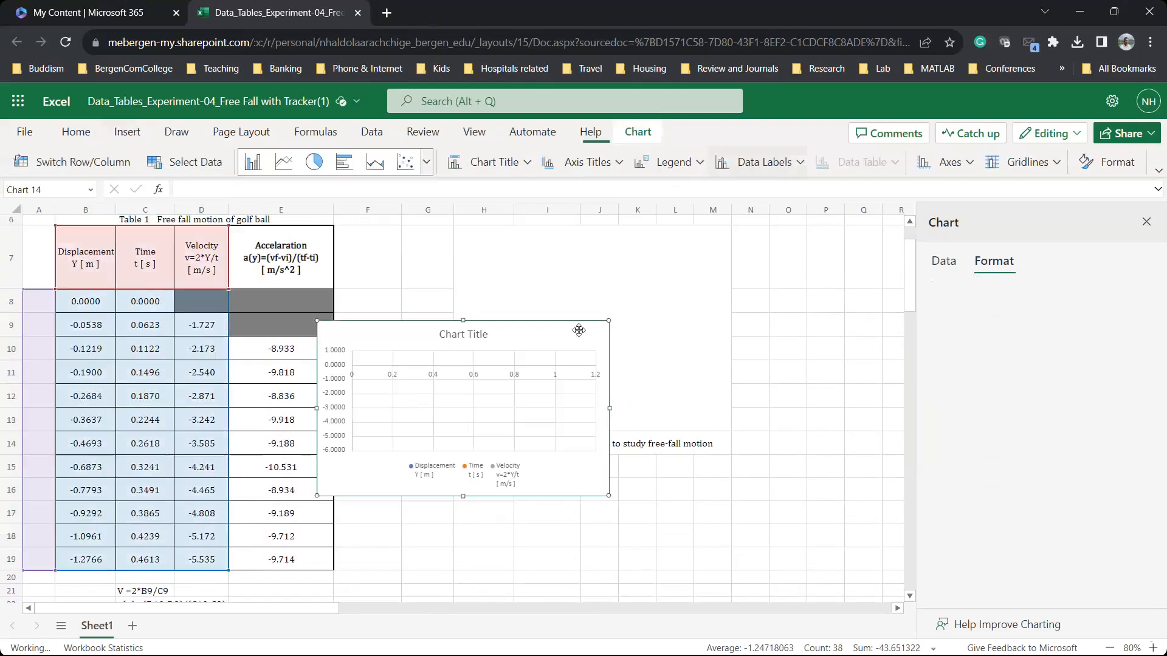
left_click_drag(553, 336, 662, 331)
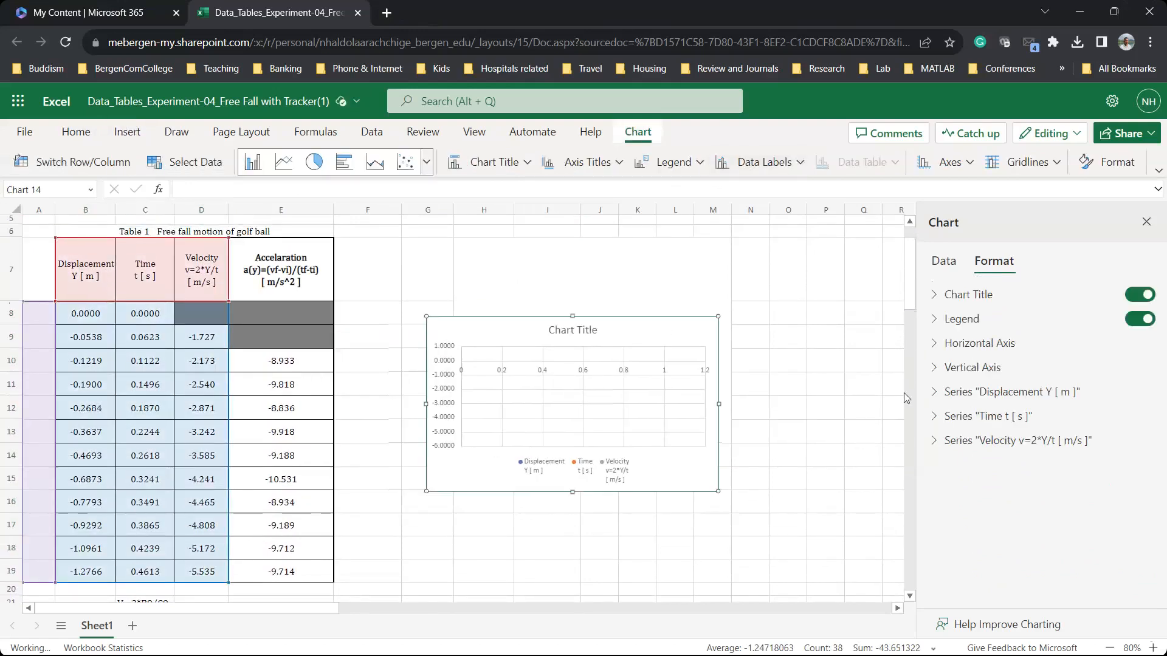
- Use Time t [ s ] as the new chart's only X values, removing the field Sheet1!$A$8:$A$19
left_click(950, 260)
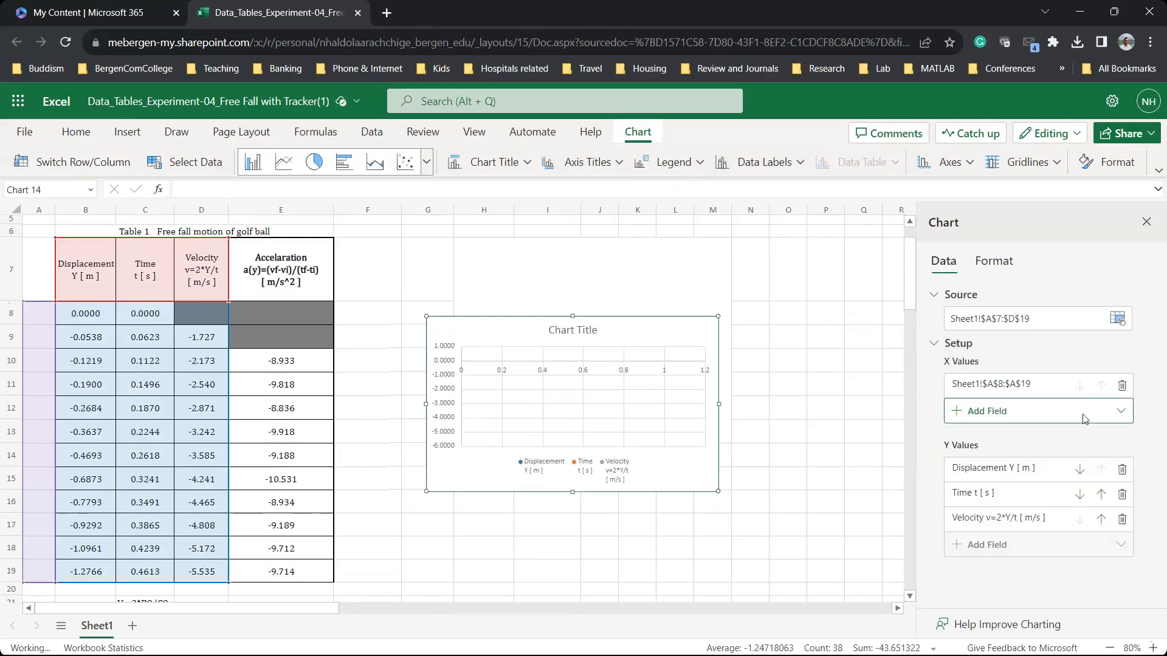
left_click(992, 417)
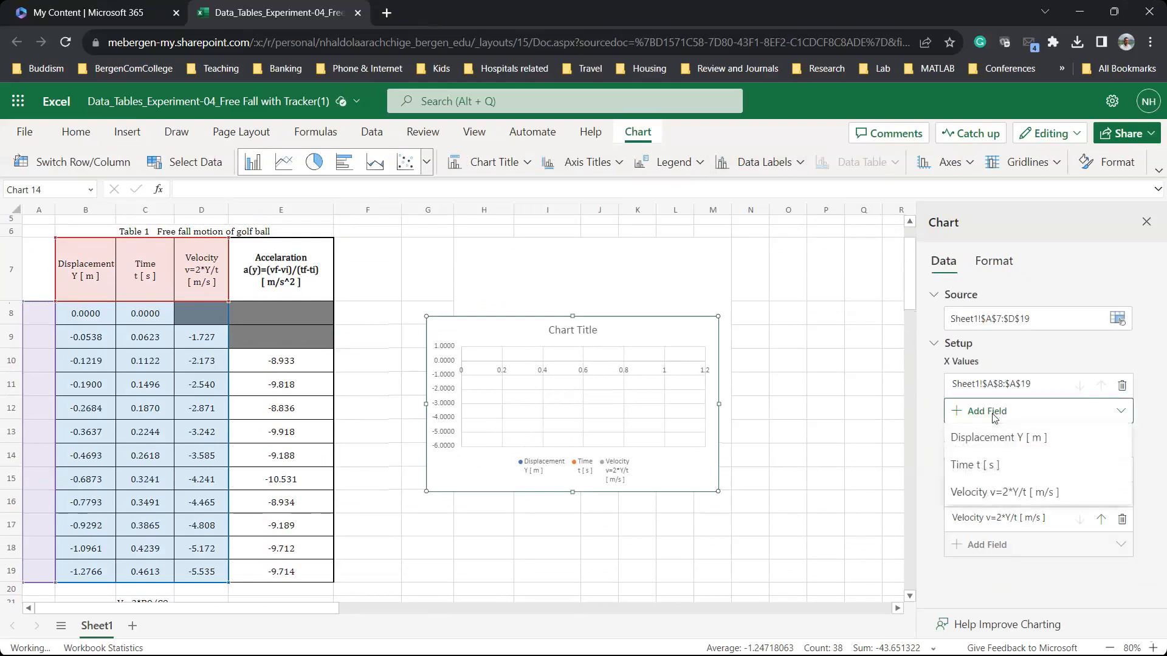
left_click(975, 465)
left_click(982, 411)
left_click(978, 465)
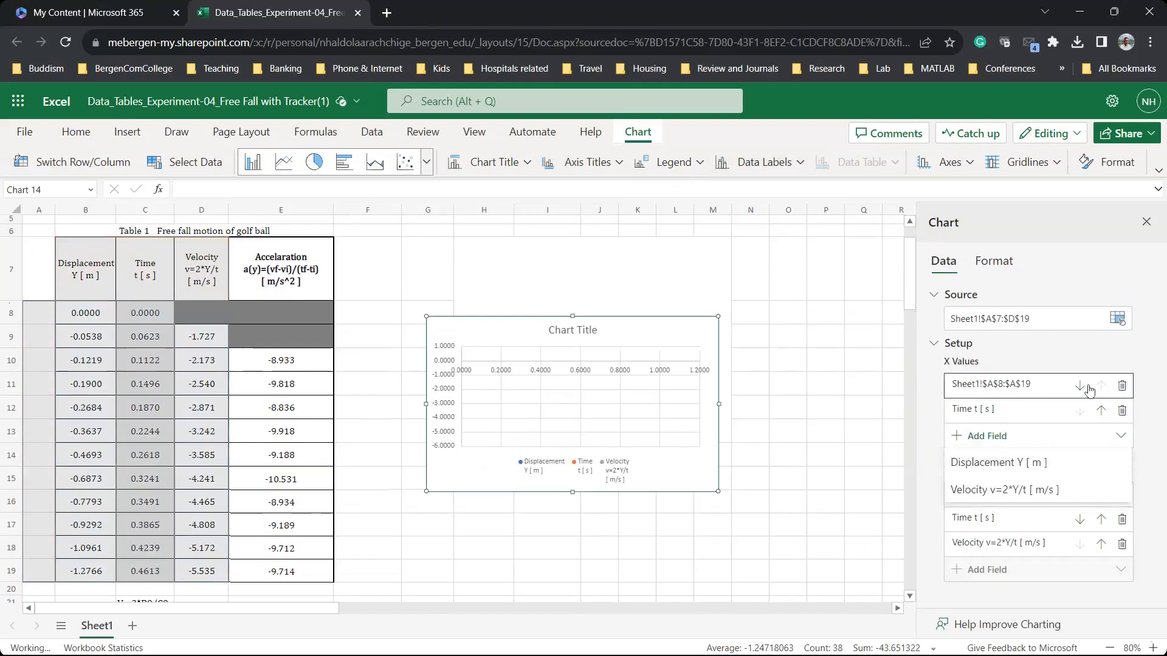
left_click(1122, 386)
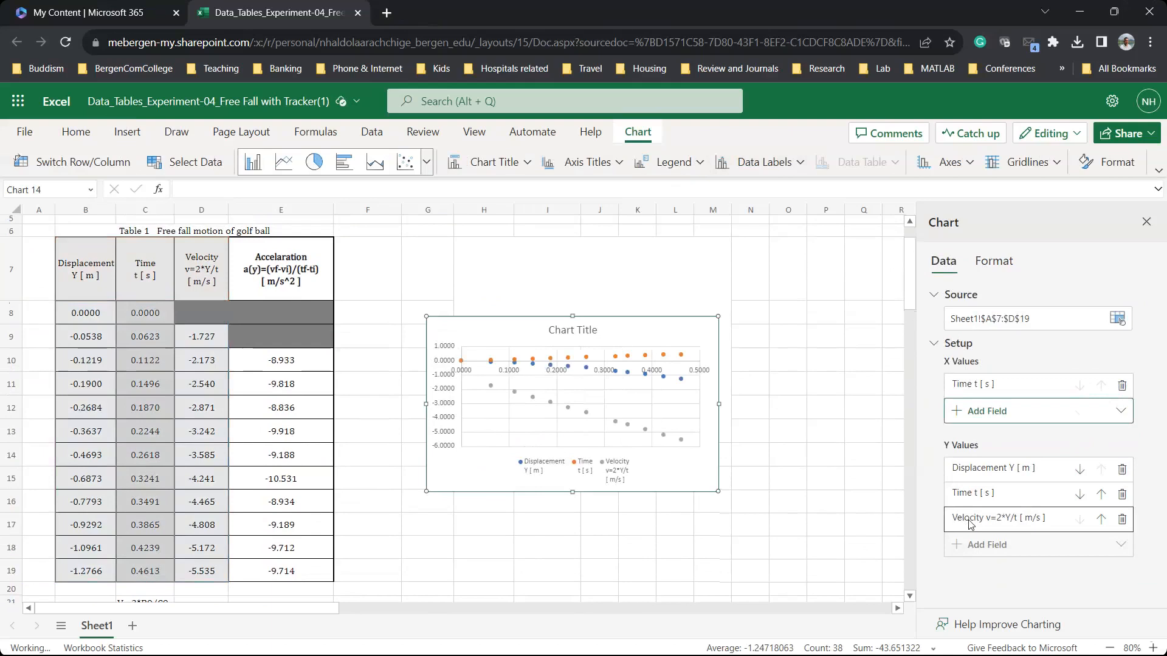
- Remove Displacement Y [ m ] and Time t [ s ] from the new chart's Y values, keeping only velocity, and make the chart taller
left_click(1121, 470)
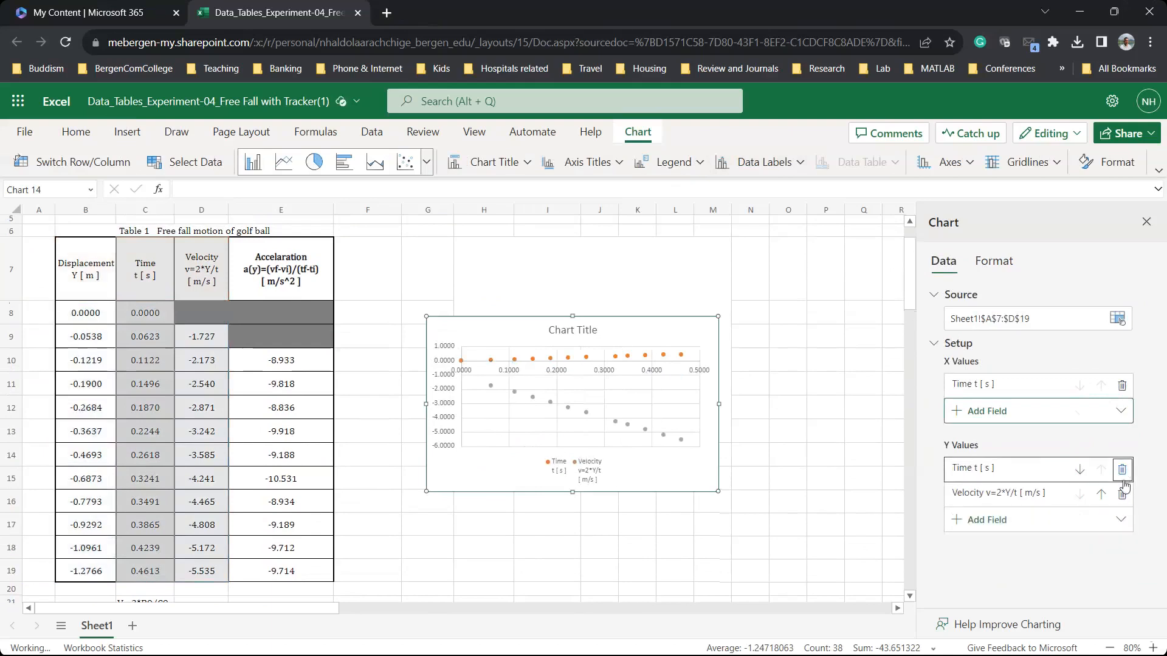
left_click(1122, 470)
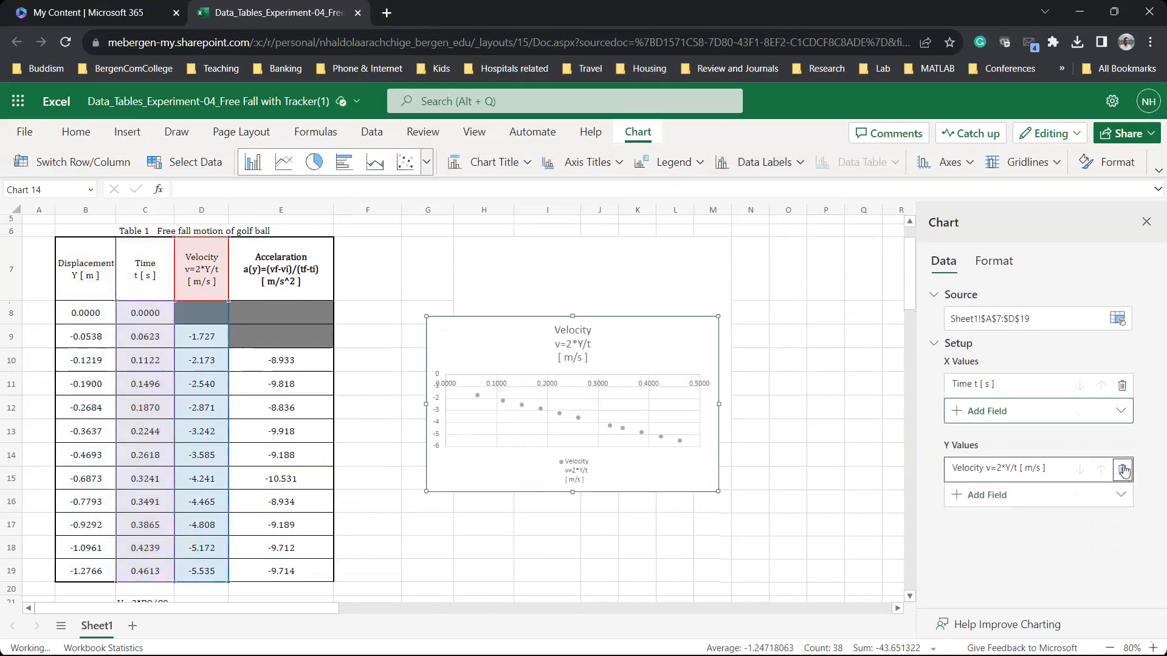
left_click_drag(573, 492, 573, 540)
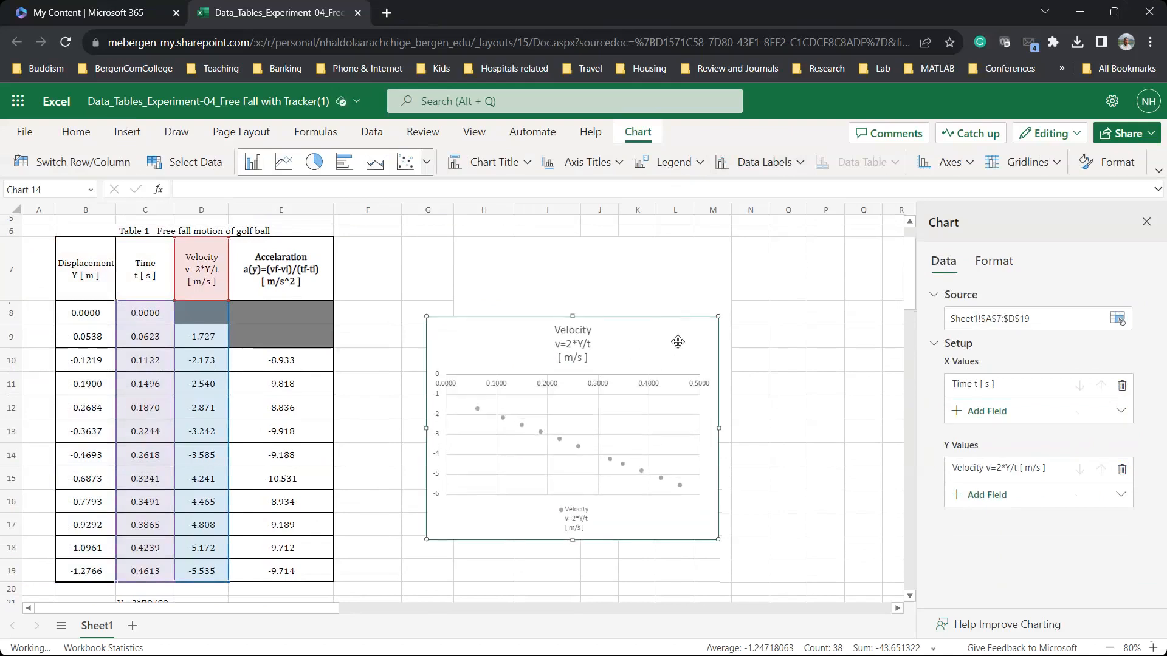
- Set the font size of the velocity chart's horizontal axis labels to 12
left_click(1001, 261)
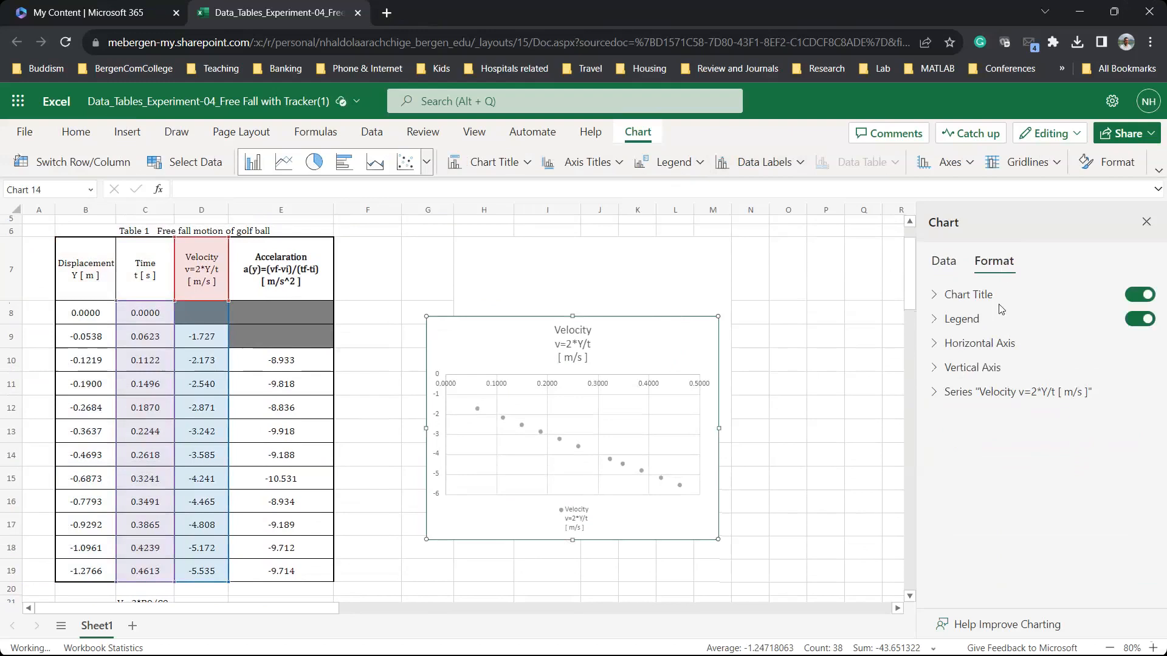
left_click(935, 348)
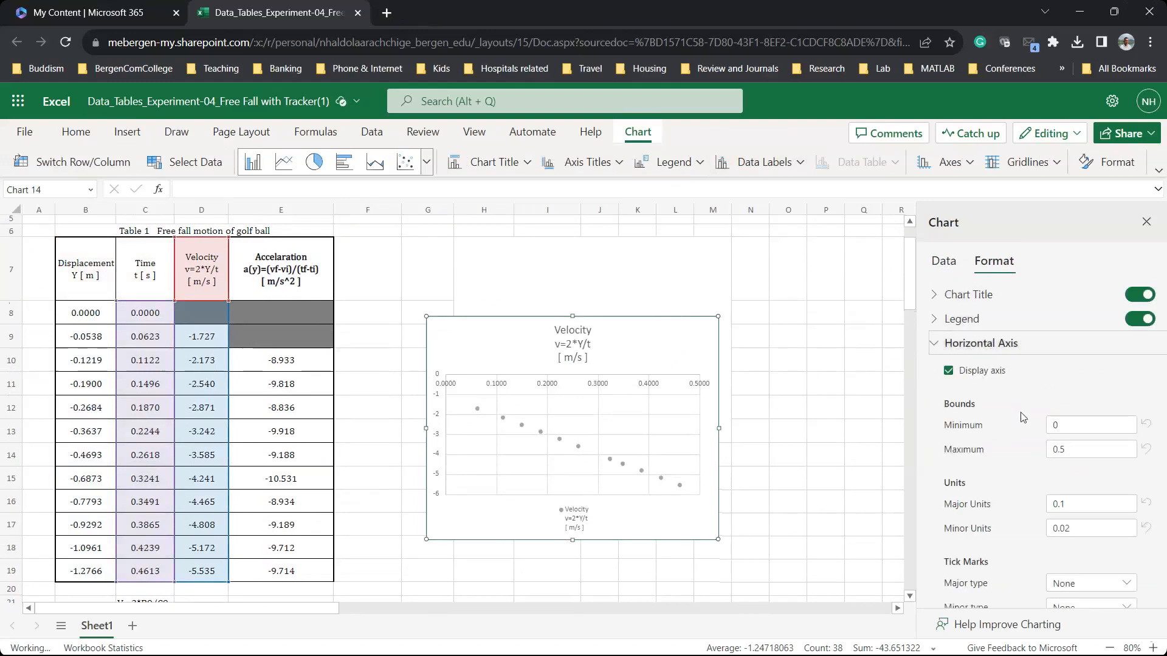
scroll(1020, 415, "down", 5)
scroll(1023, 417, "down", 3)
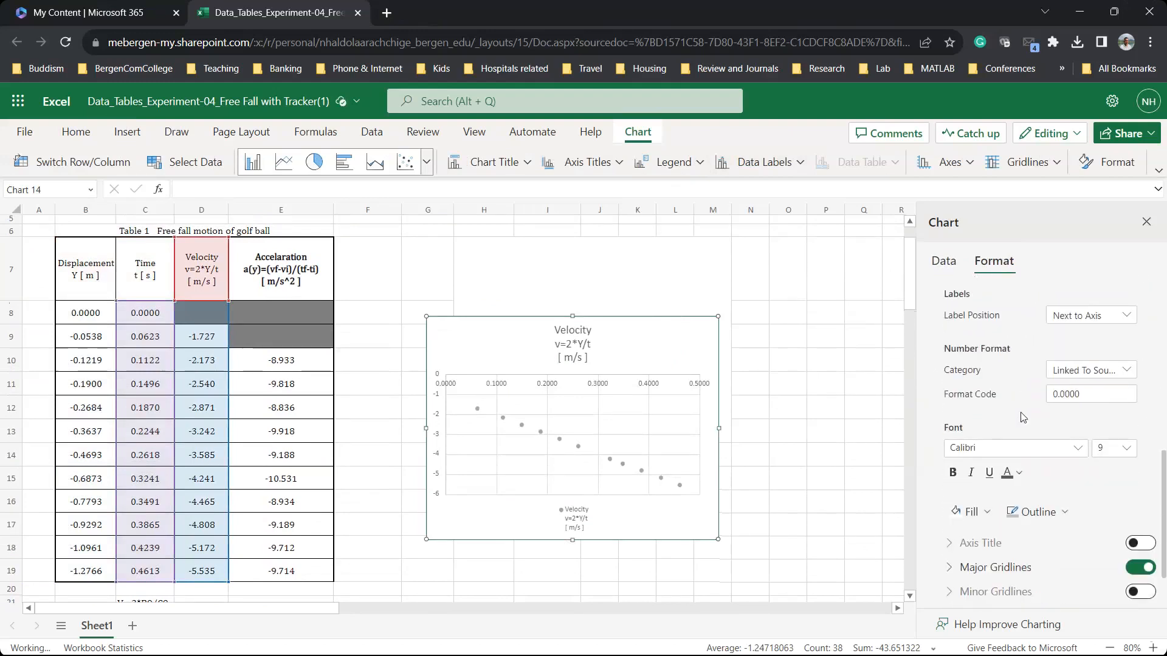
left_click(1124, 375)
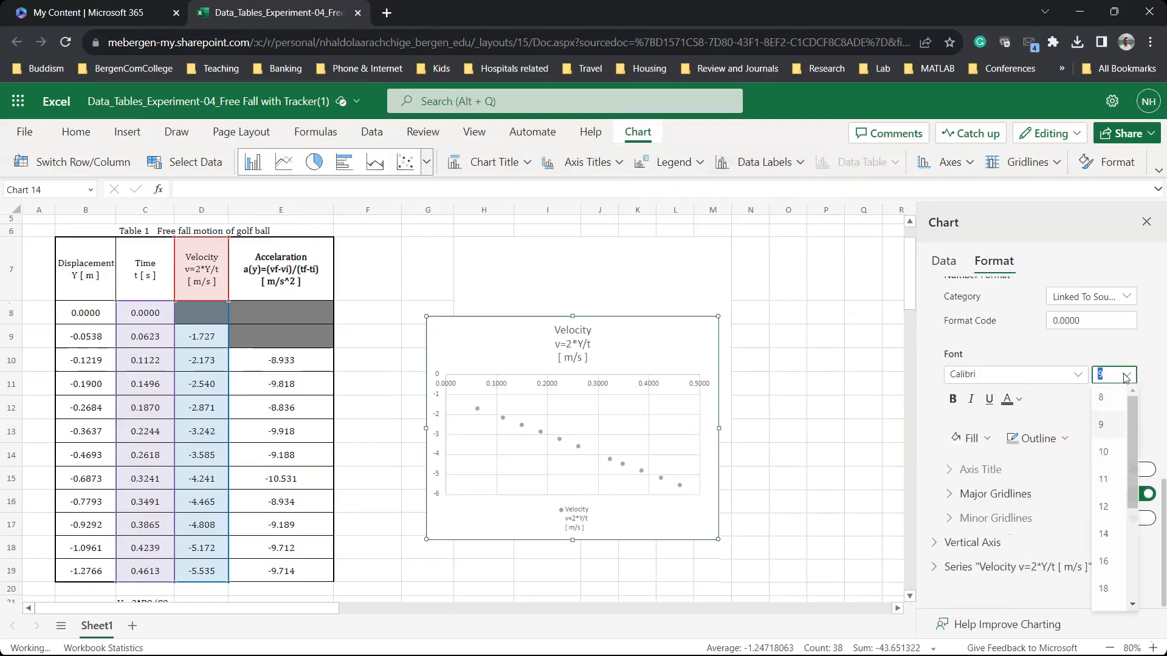
left_click(1107, 509)
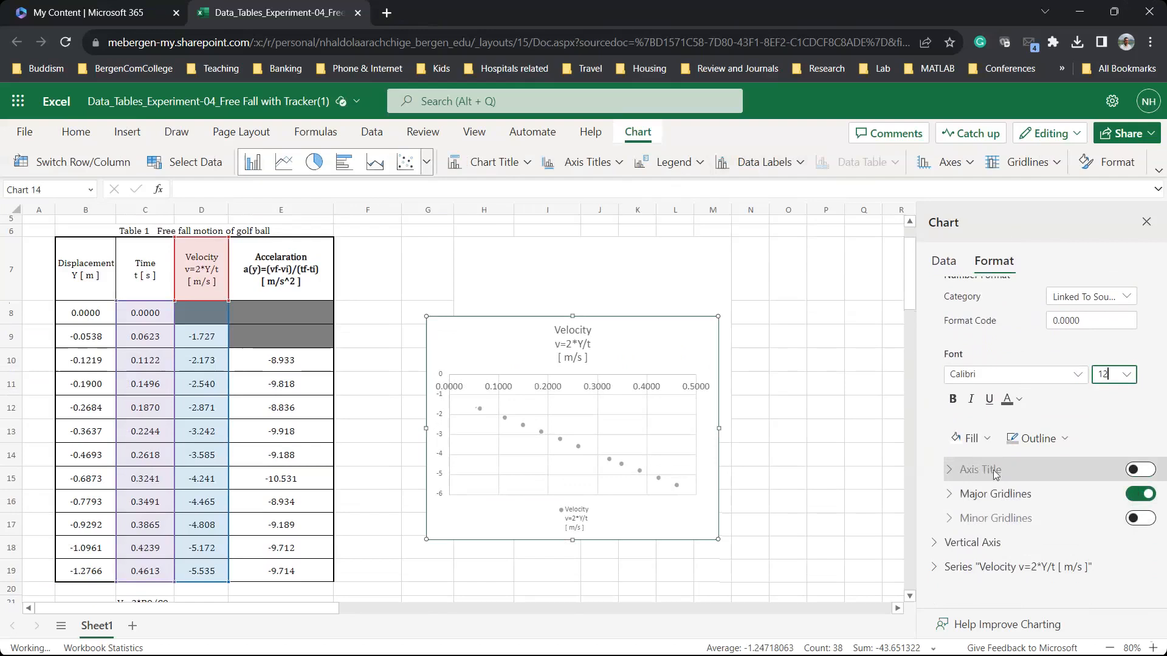
- Add the horizontal axis title "Time [ s ]" to the velocity chart in font size 12
left_click(1148, 473)
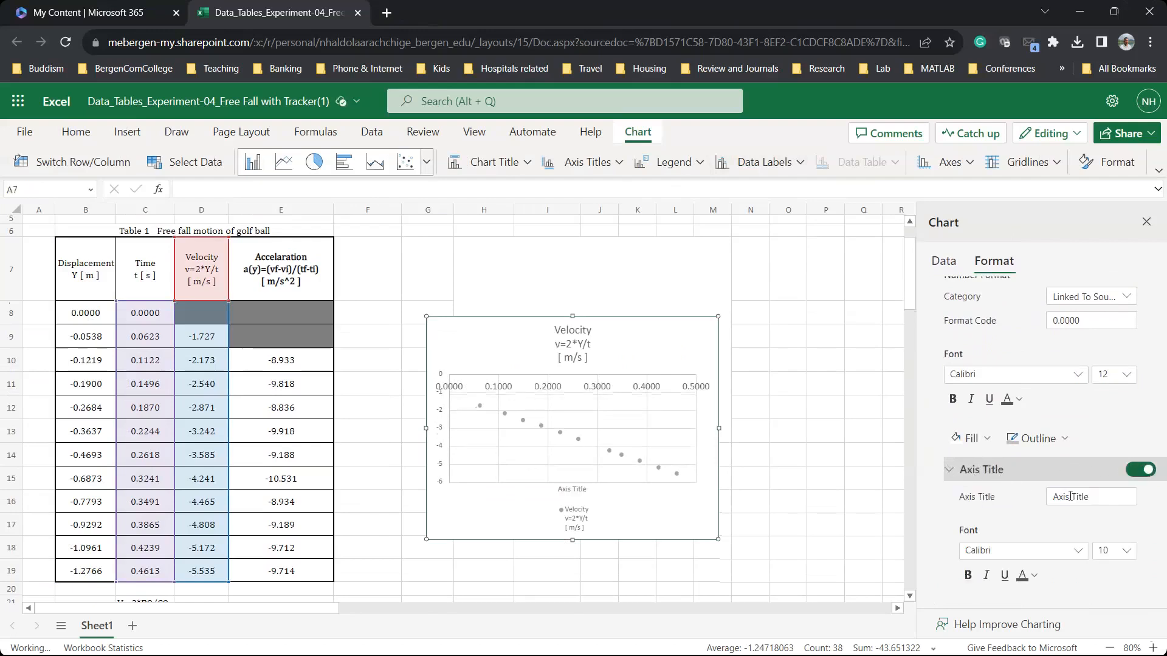
scroll(1070, 496, "down", 2)
left_click(1098, 393)
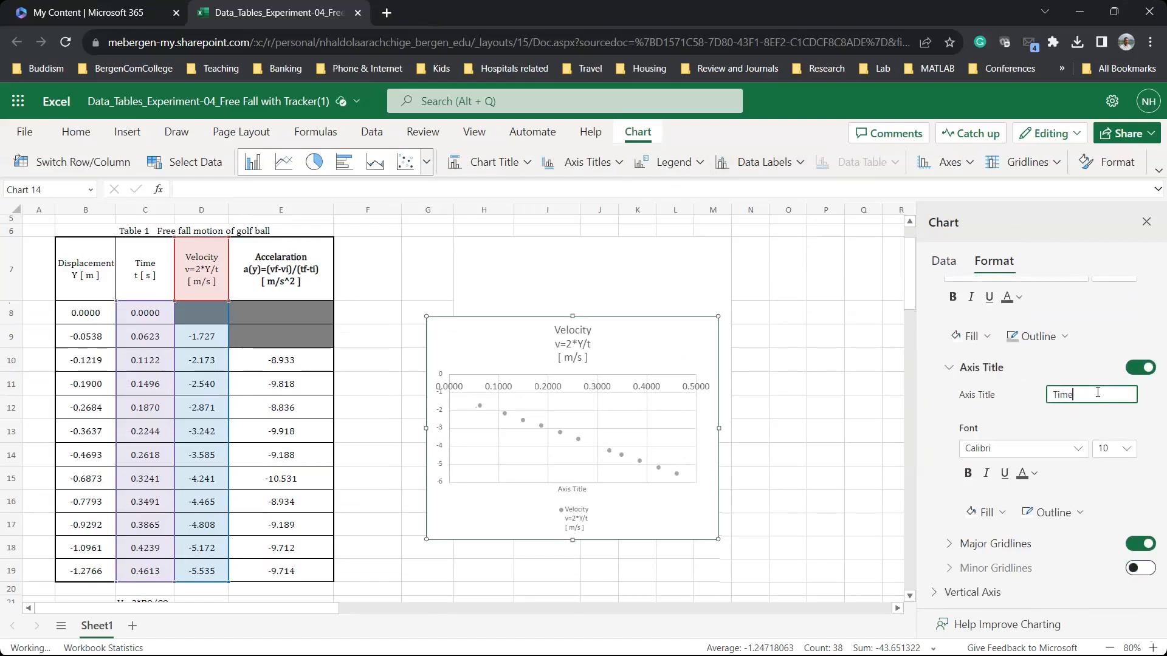
scroll(1098, 394, "up", 10)
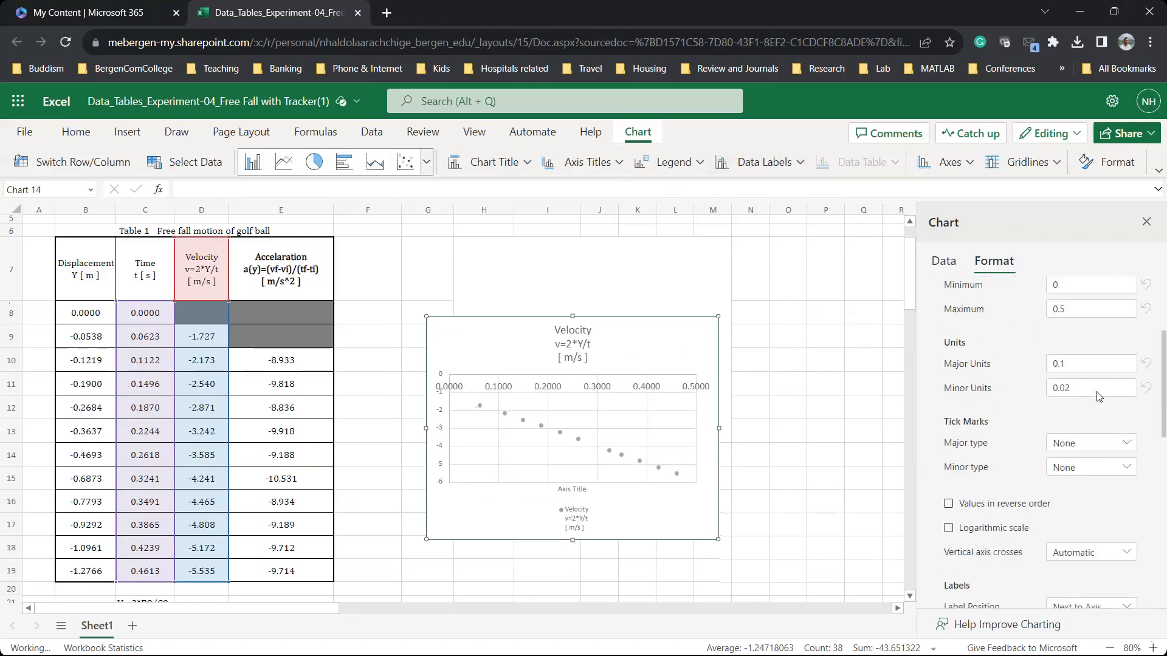
scroll(1098, 395, "down", 10)
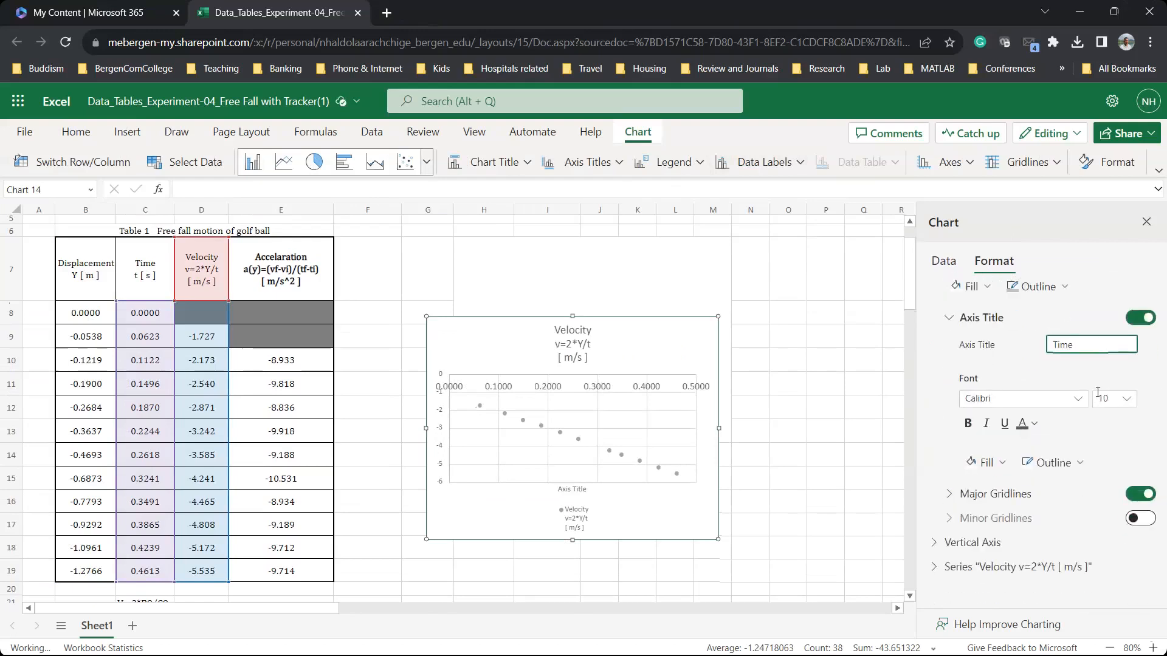
left_click(1129, 398)
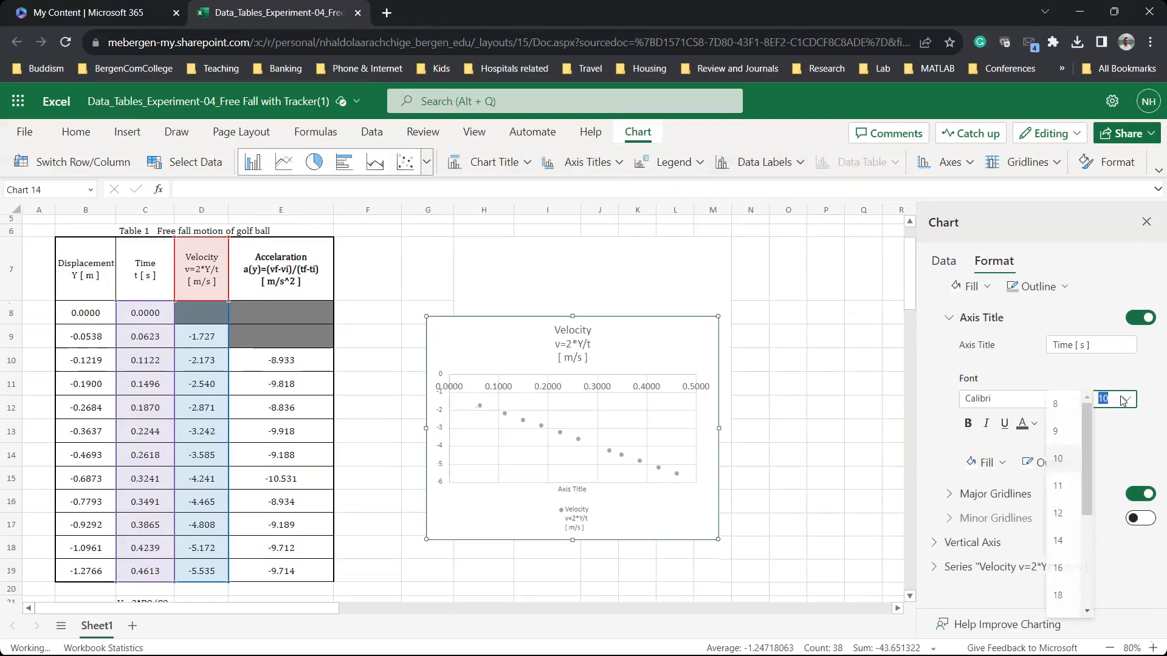
left_click(1063, 523)
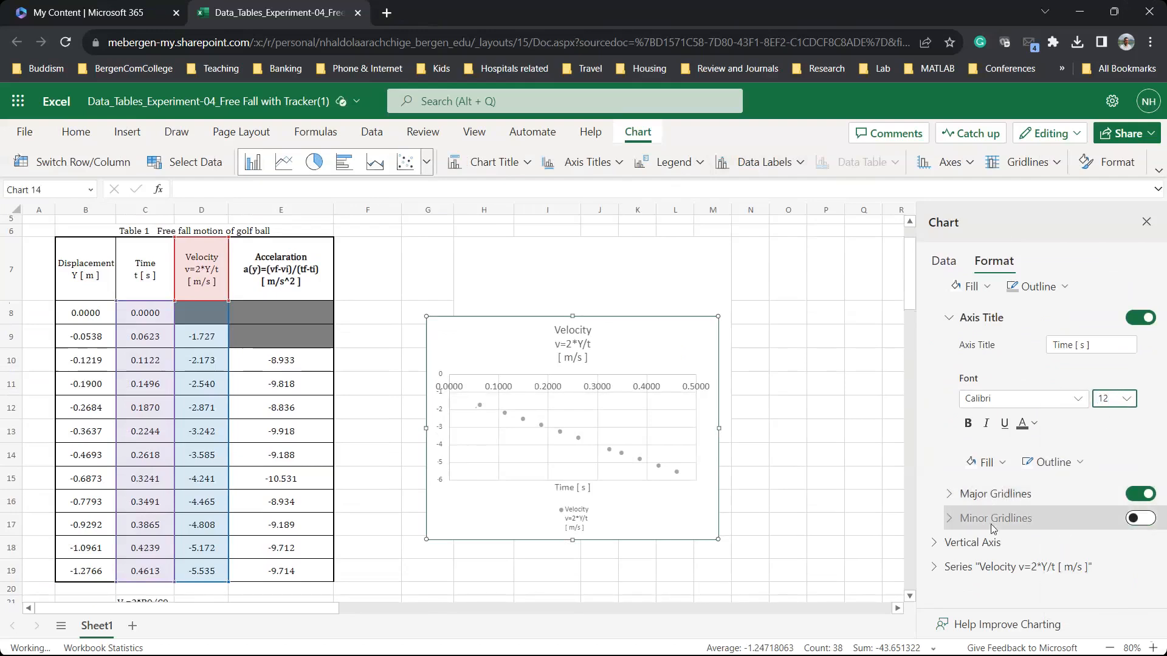
- Set the font size of the velocity chart's vertical axis labels to 12
left_click(991, 542)
scroll(997, 502, "down", 8)
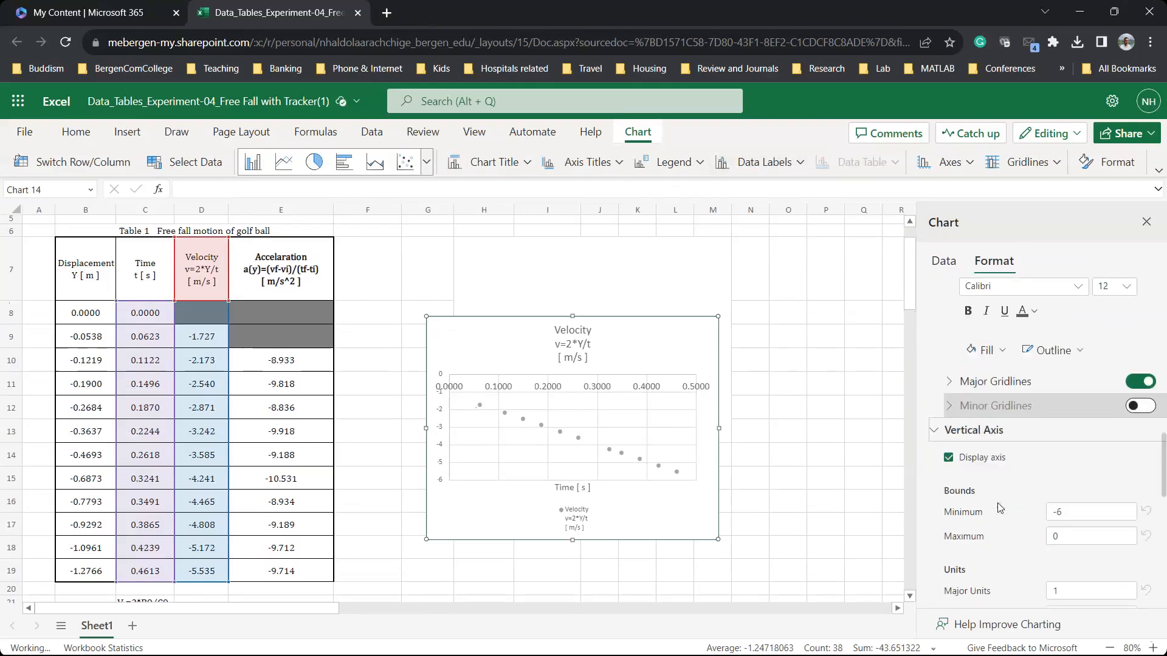
scroll(1033, 462, "down", 1)
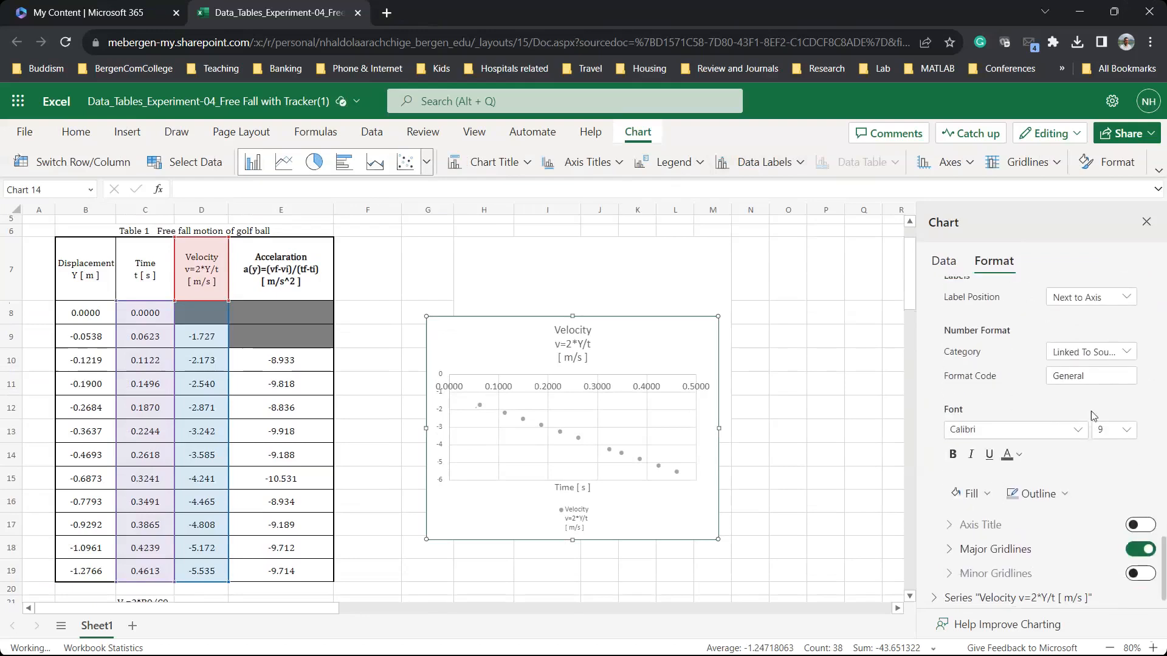
left_click(1123, 431)
left_click(1057, 525)
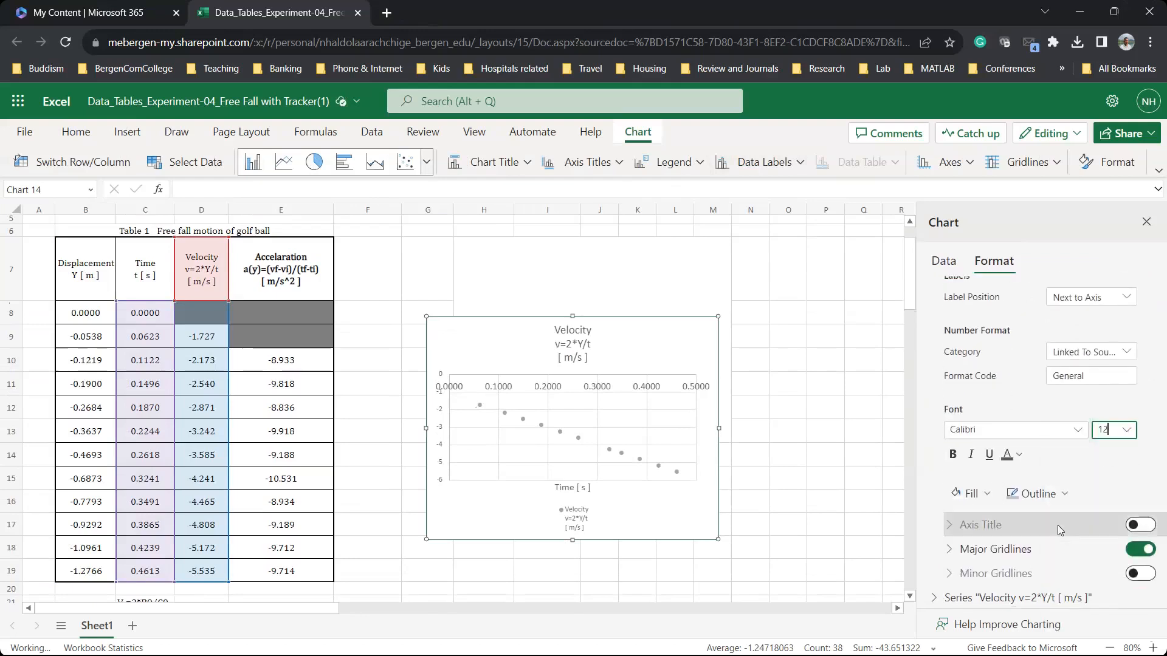
- Add the vertical axis title "Y Velocity [ m/s ]" to the velocity chart in font size 12
left_click(1138, 496)
scroll(1094, 437, "down", 1)
left_click(1103, 384)
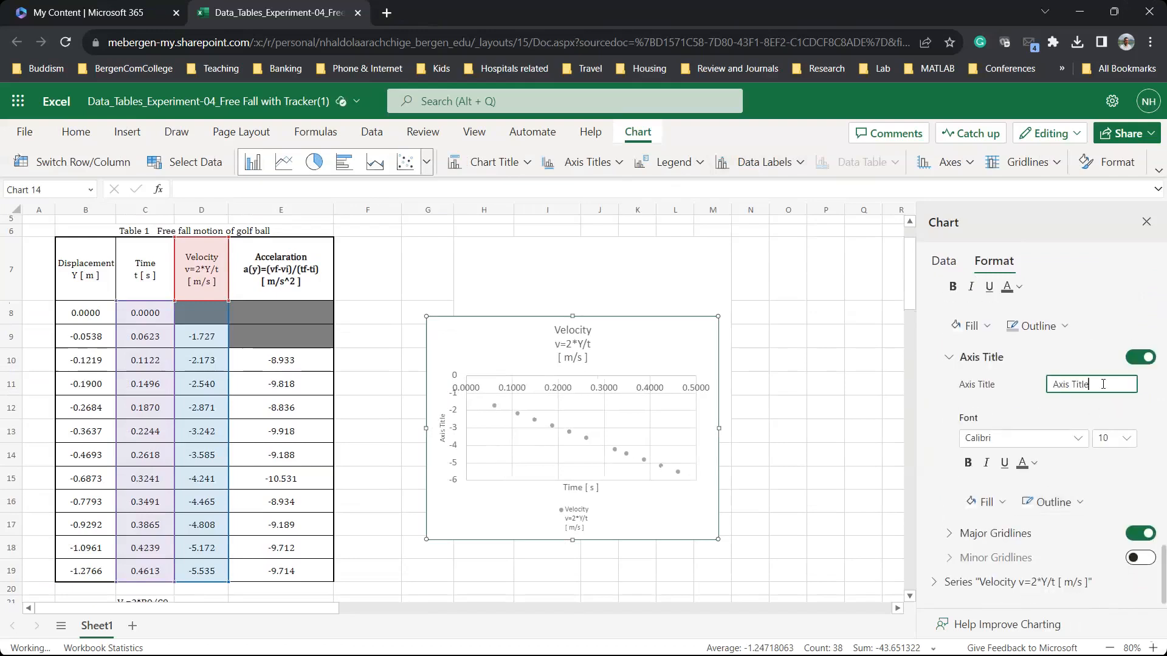
key("BackSpace")
key("BackSpace")
key("BackSpace")
key("BackSpace")
left_click(1121, 446)
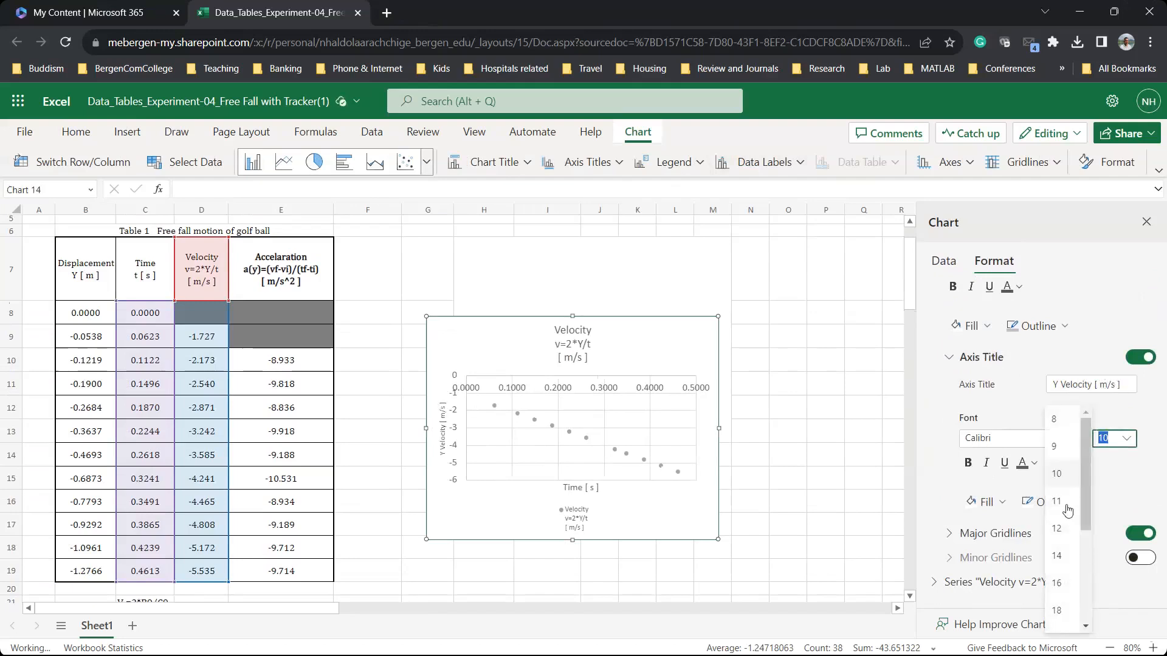
left_click(1062, 527)
scroll(1011, 496, "down", 1)
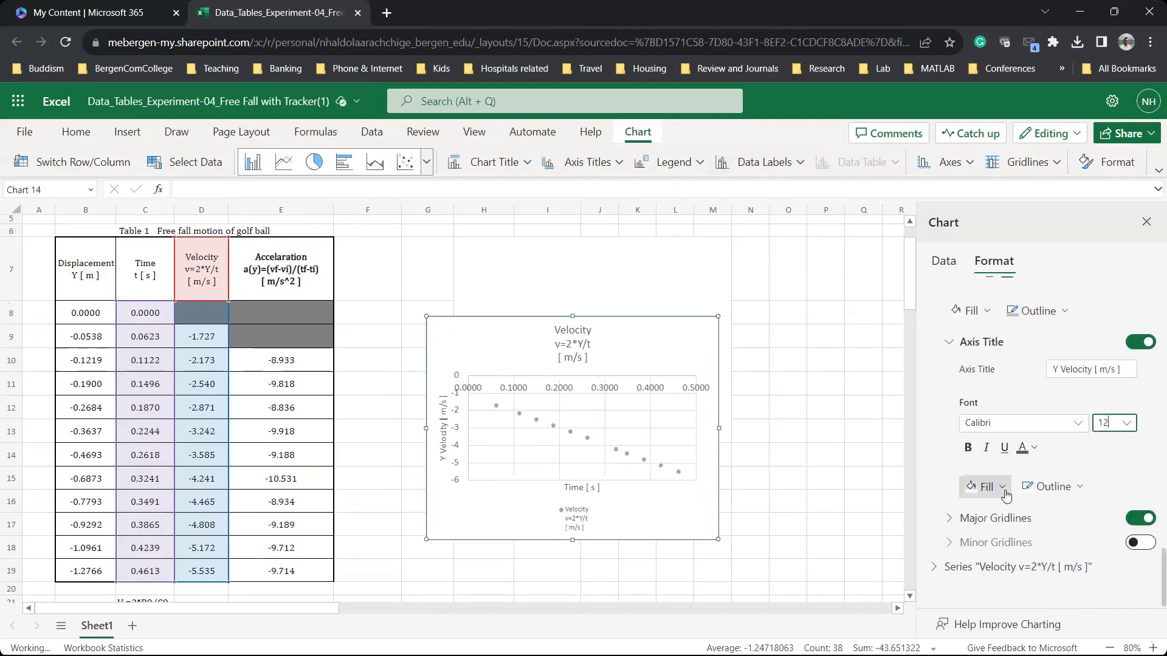
- Add a linear trendline to the velocity series and display its equation on the chart
left_click(935, 569)
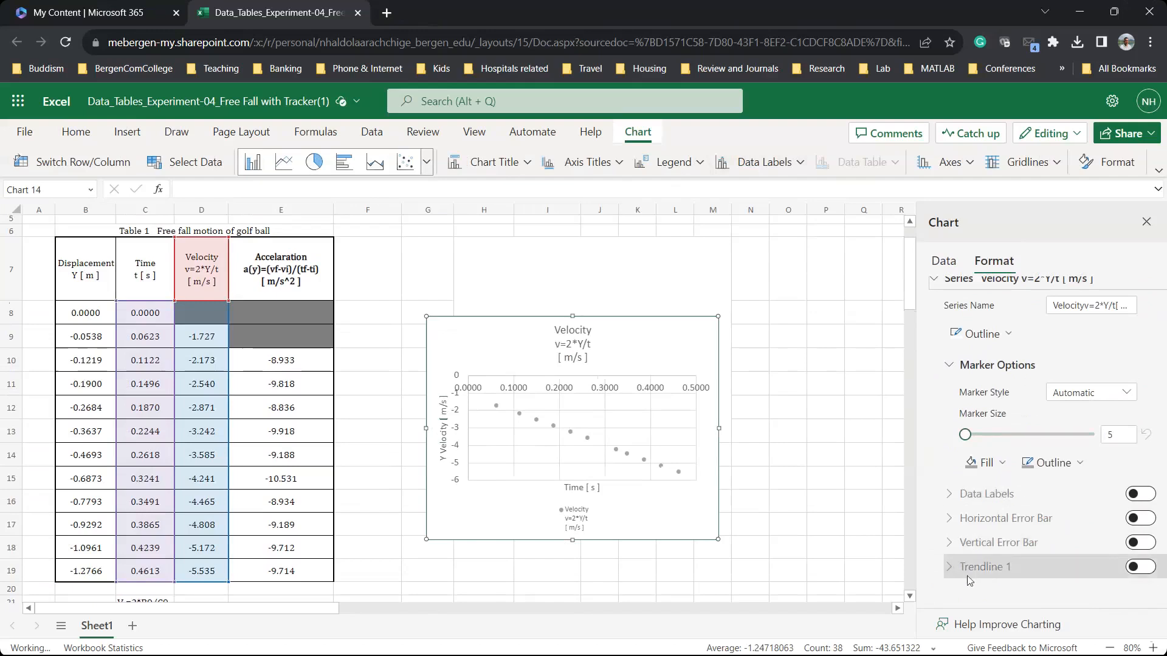
left_click(1141, 566)
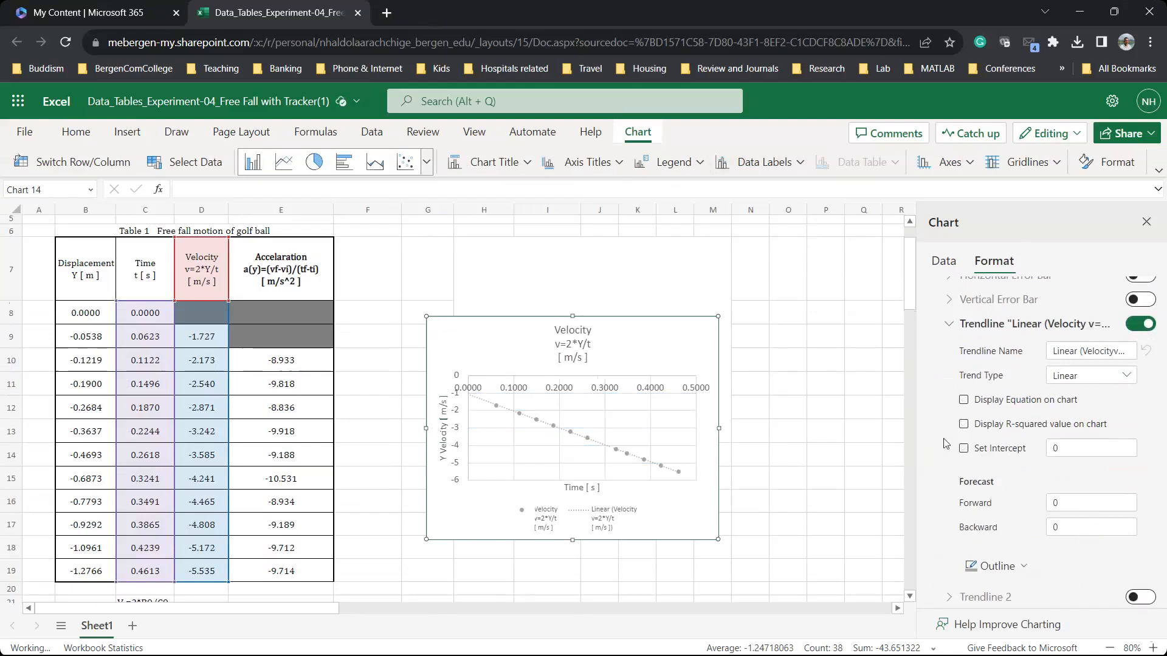
left_click(997, 427)
left_click(968, 406)
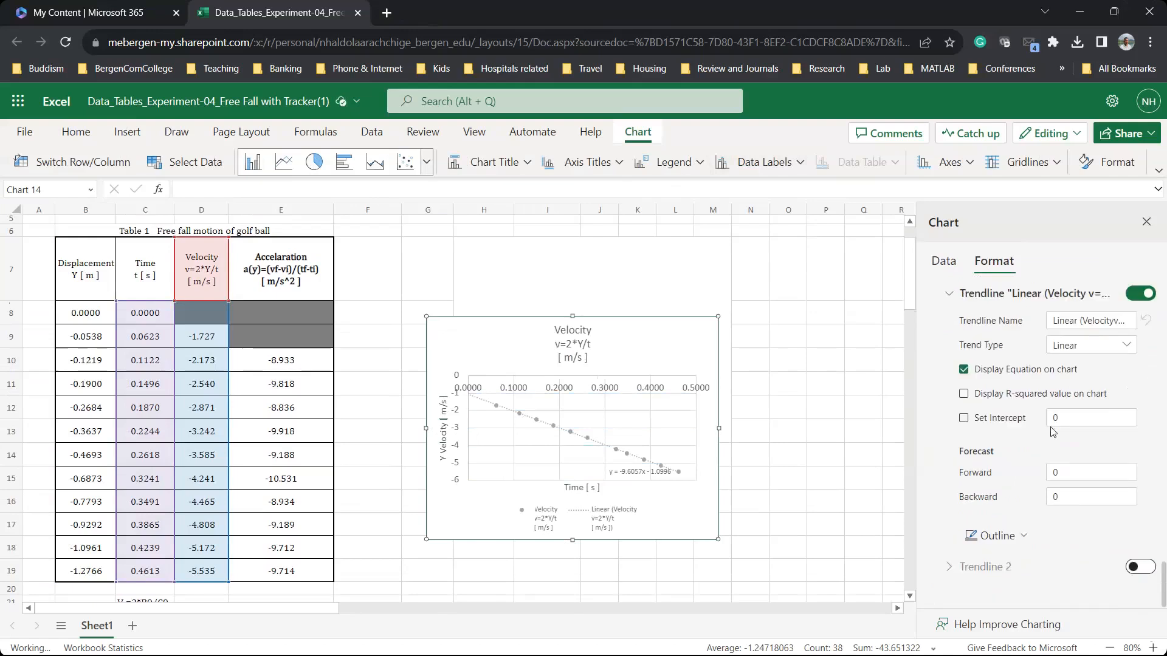
- Turn off the chart title and the legend of the velocity chart
scroll(1052, 429, "up", 4)
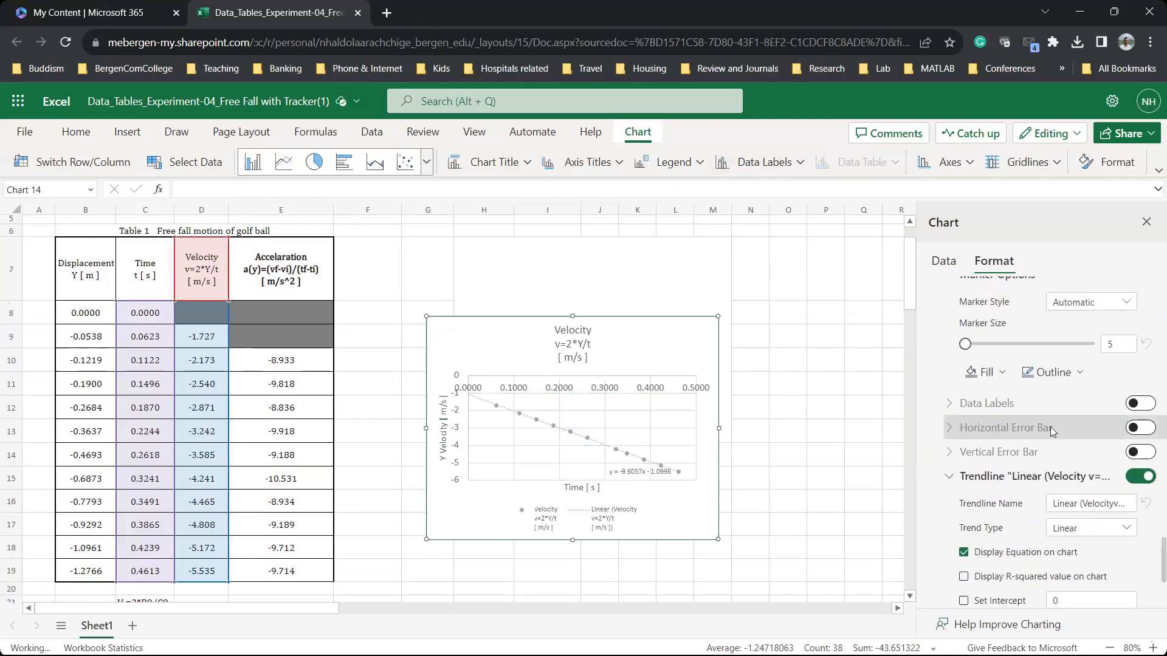
scroll(1053, 432, "down", 1)
scroll(1053, 432, "up", 20)
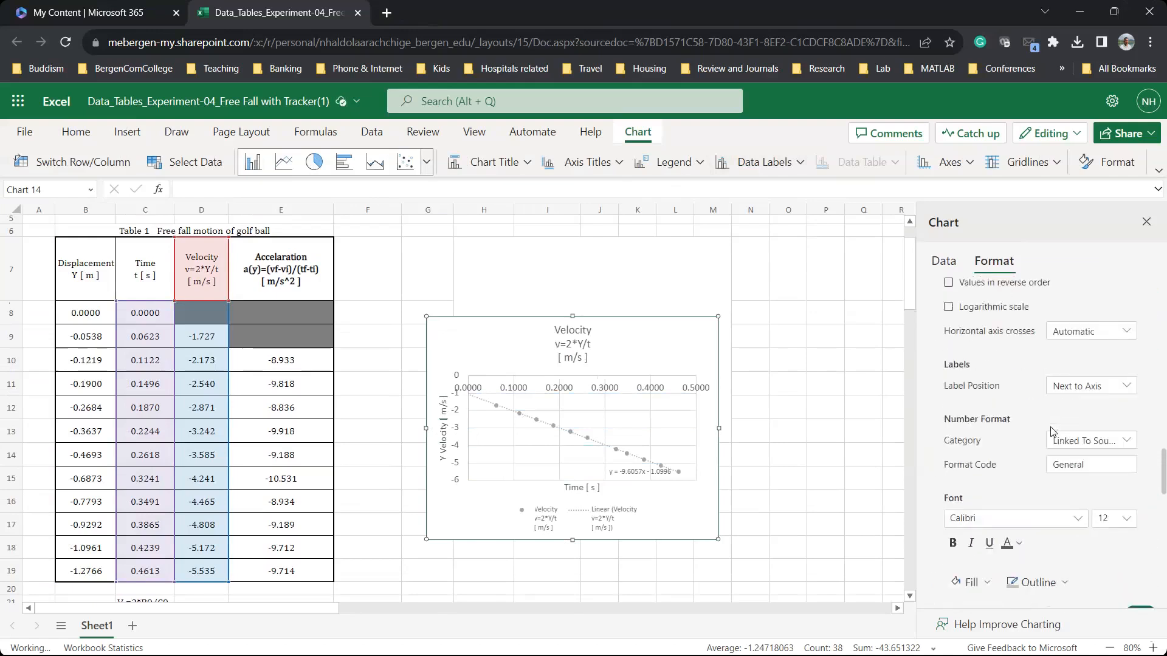
scroll(1053, 432, "up", 5)
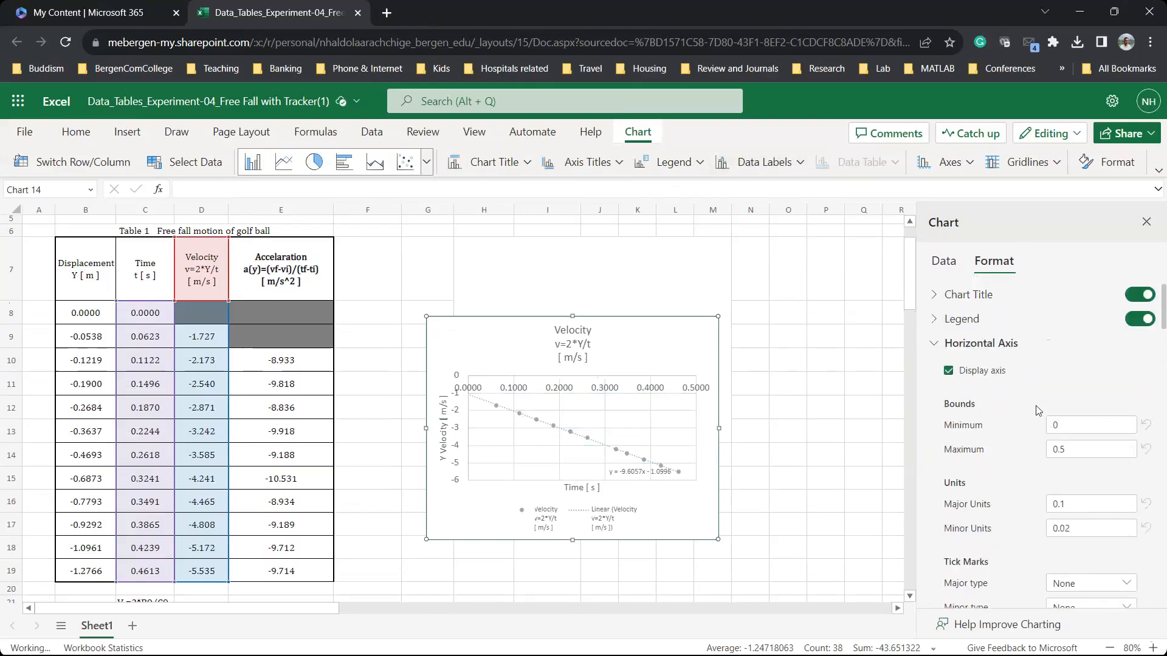
left_click(1140, 295)
left_click(1140, 319)
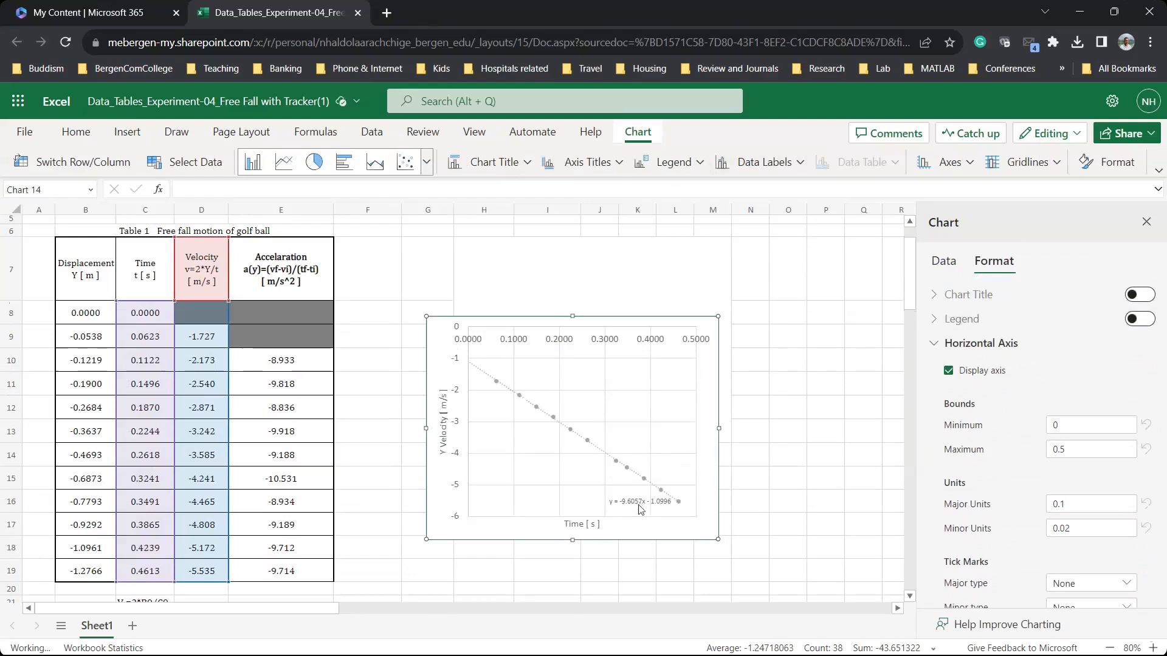
- Move the trendline equation into the blank area below the line, between the -4 and -5 gridlines
left_click(641, 509)
left_click_drag(634, 503, 502, 468)
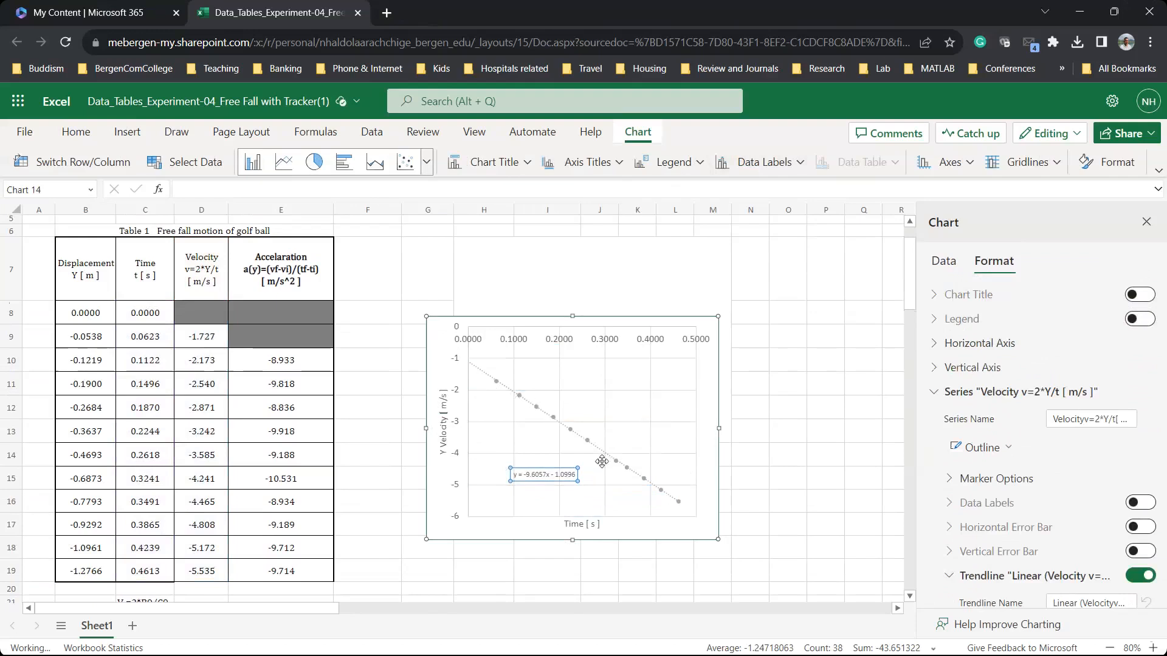
scroll(601, 462, "down", 2)
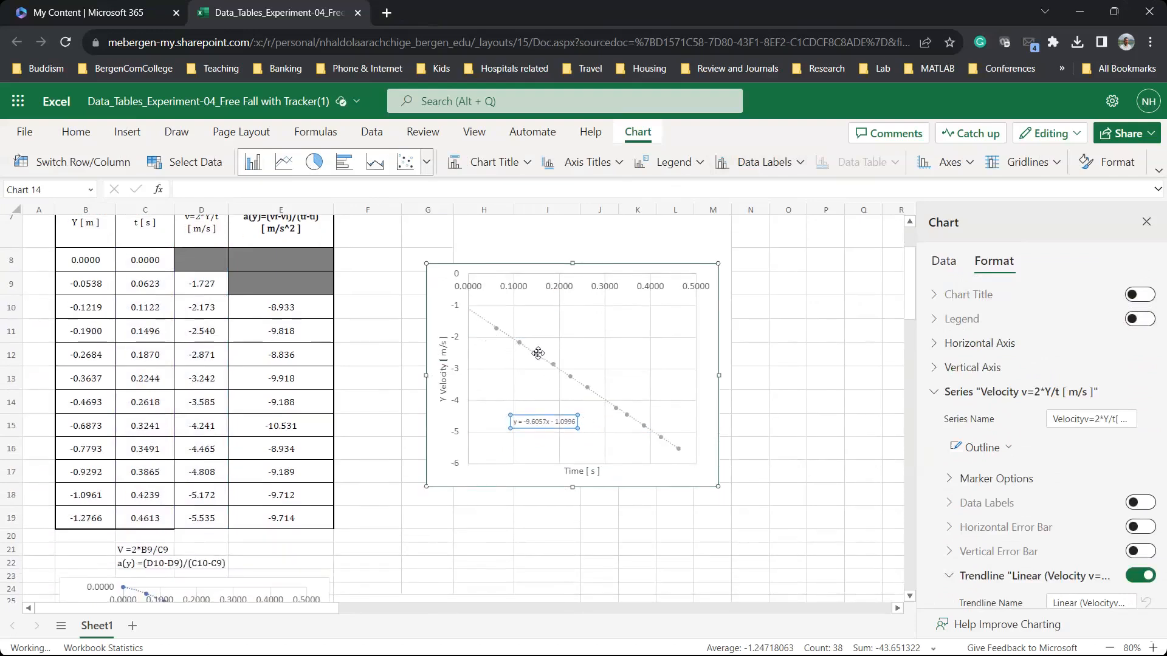
left_click(534, 355)
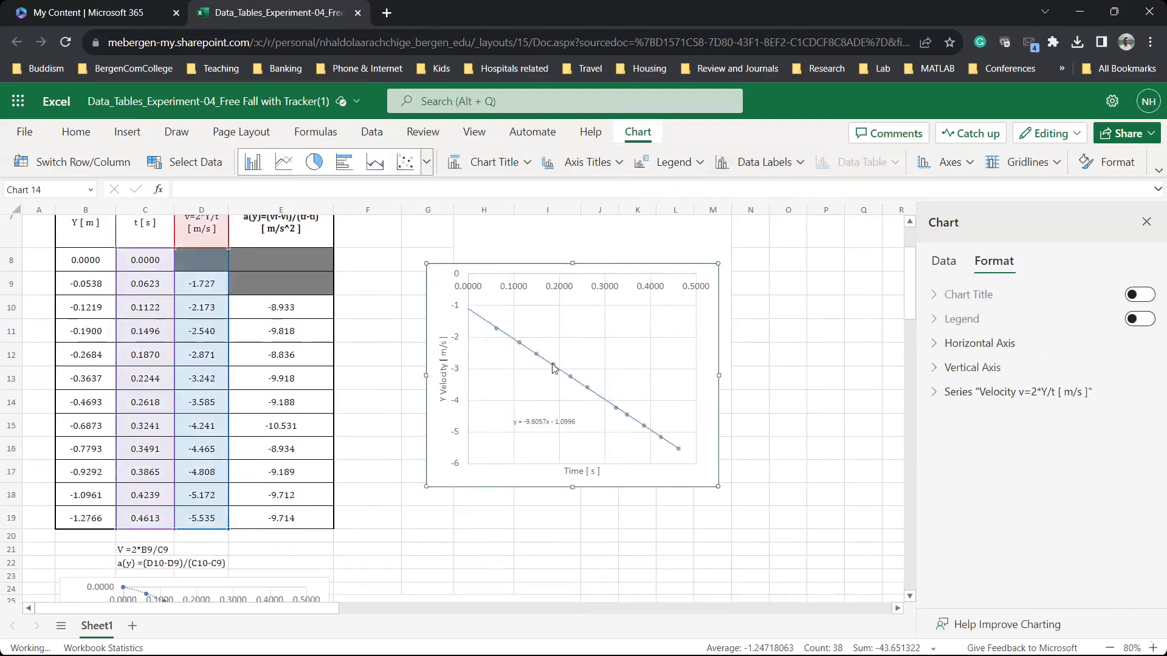
left_click(589, 390)
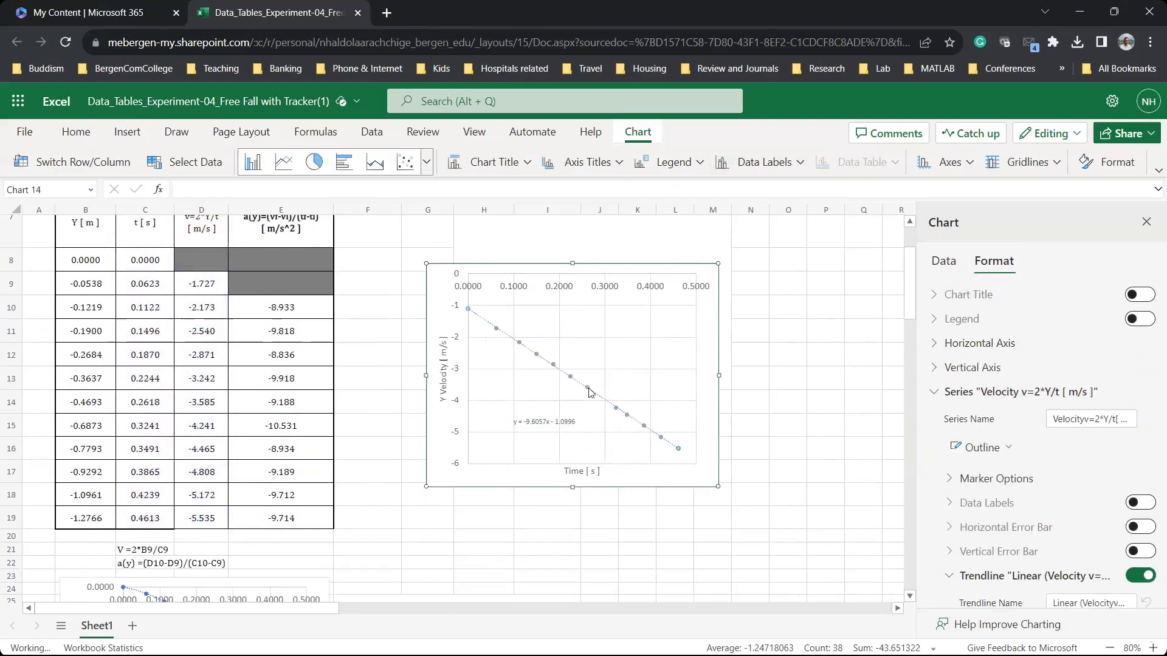
left_click(641, 358)
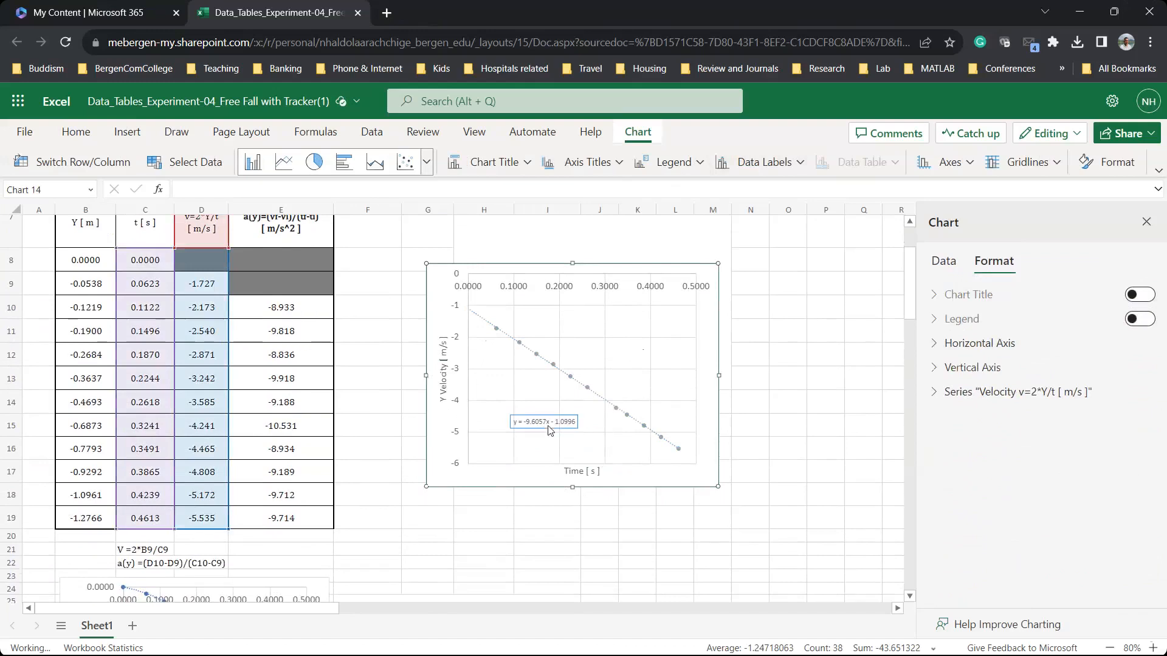
left_click(526, 421)
left_click_drag(529, 419, 517, 415)
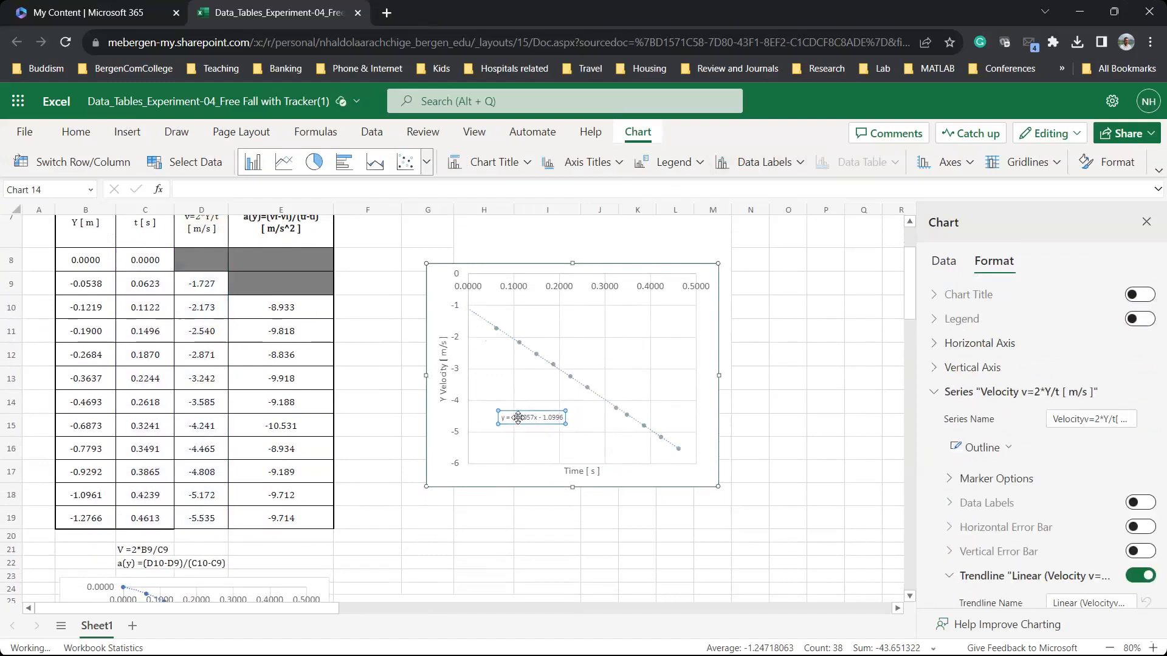
- Set the font size of the velocity chart's trendline equation to 16
left_click(75, 132)
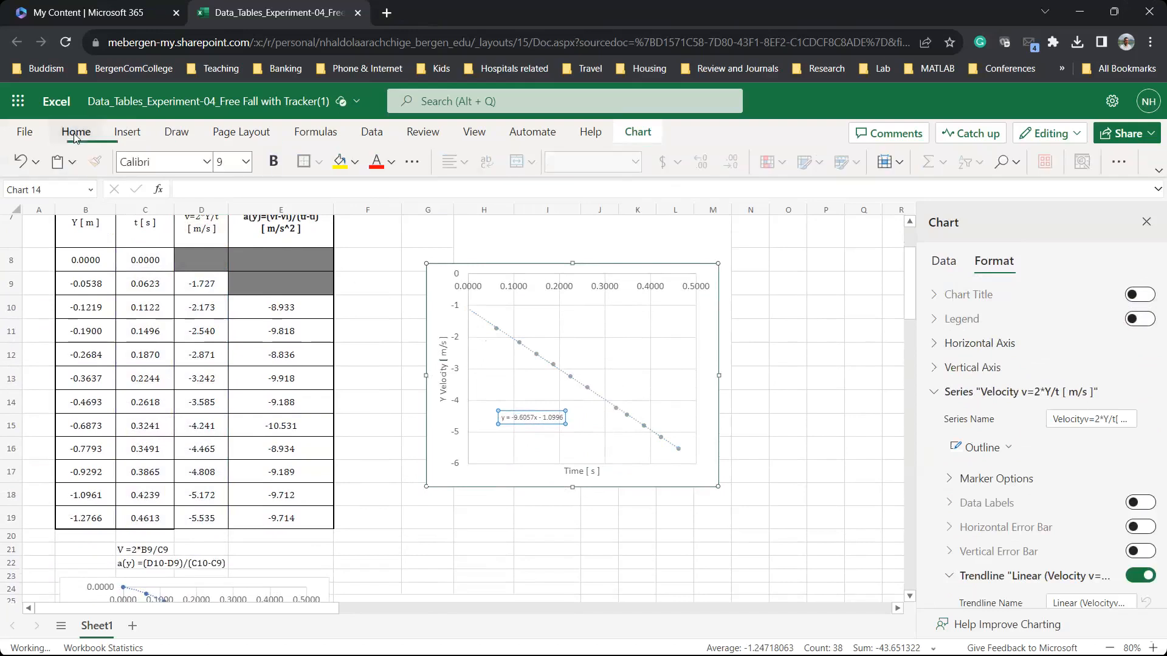
left_click(245, 161)
left_click(232, 331)
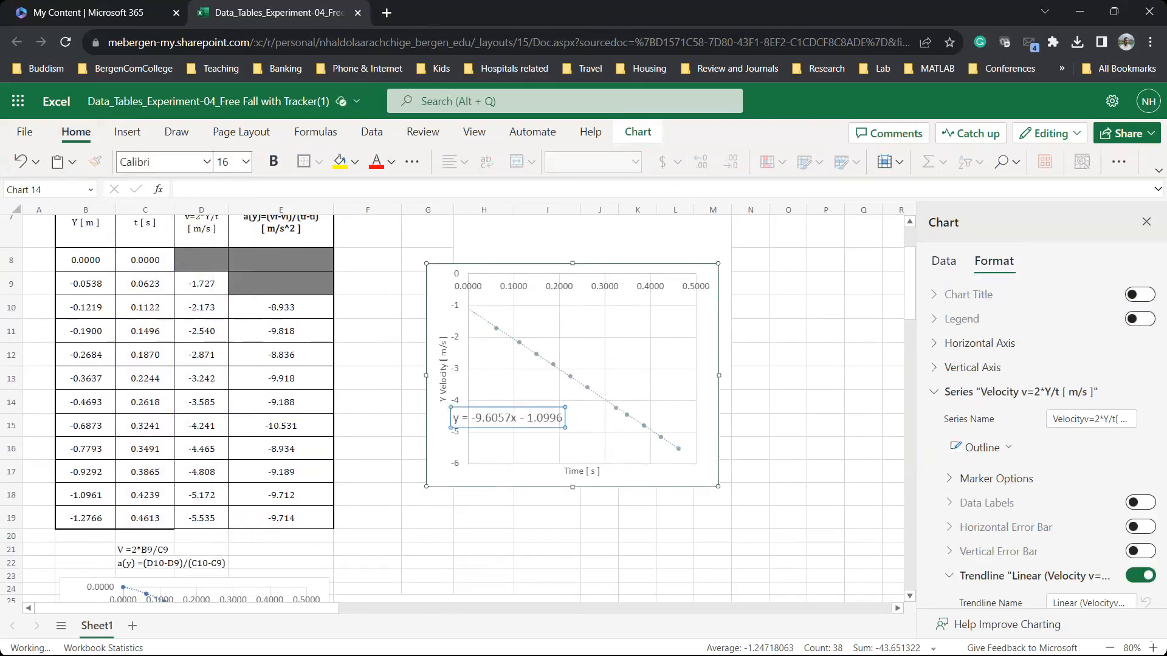
- Change the font color of the velocity chart's trendline equation to the standard purple
left_click(391, 162)
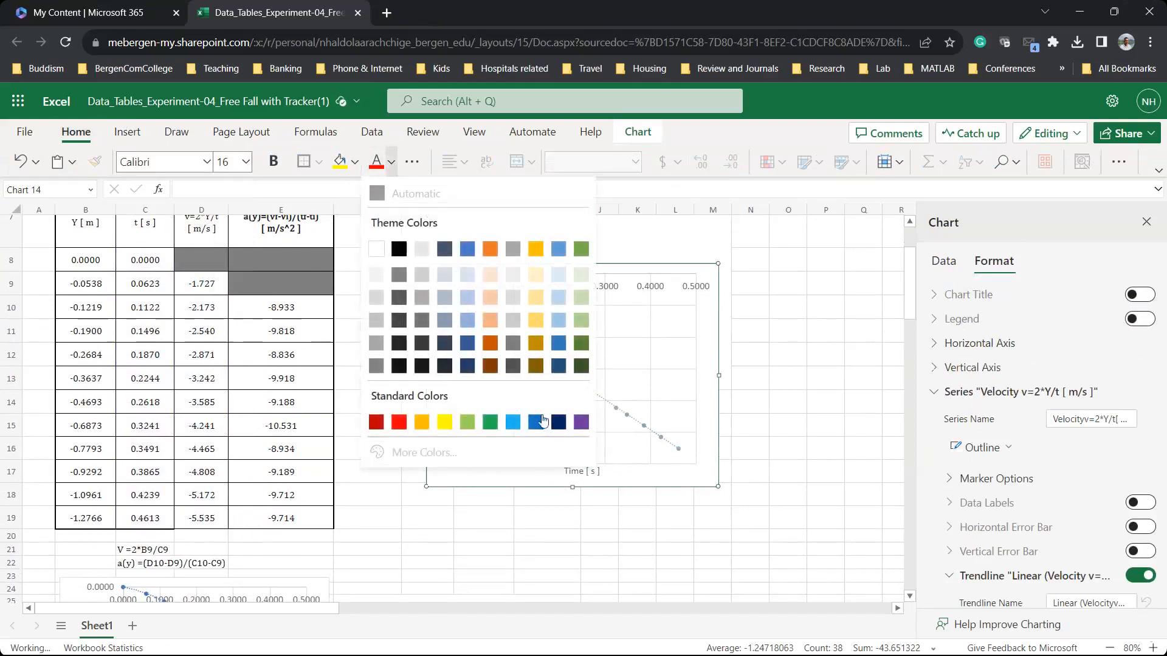
left_click(579, 422)
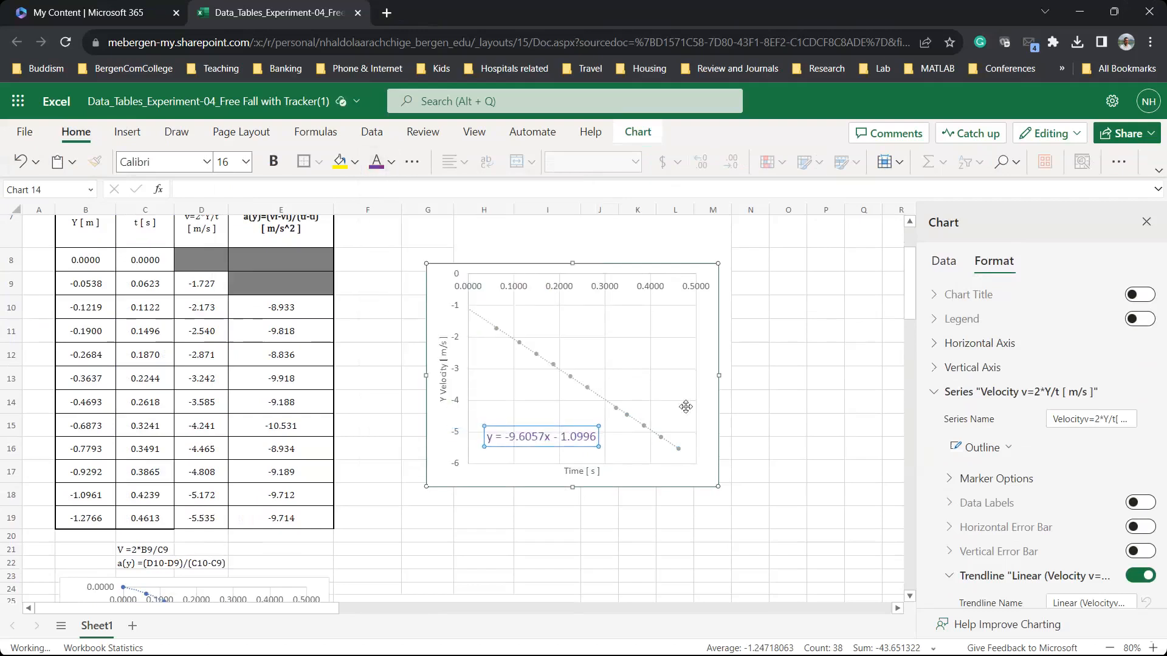
- Move the velocity chart beside the displacement chart and shrink it to fit just above the Figure 3 caption
left_click_drag(636, 472, 490, 573)
scroll(495, 547, "down", 3)
scroll(506, 431, "up", 3)
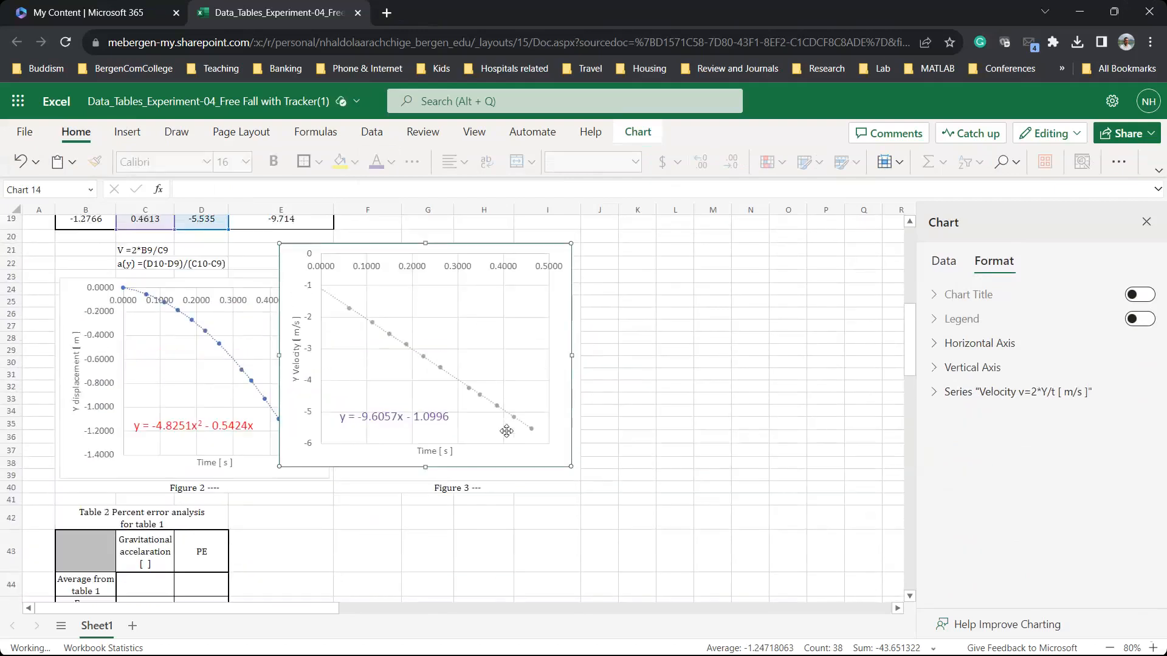
left_click_drag(506, 472, 563, 489)
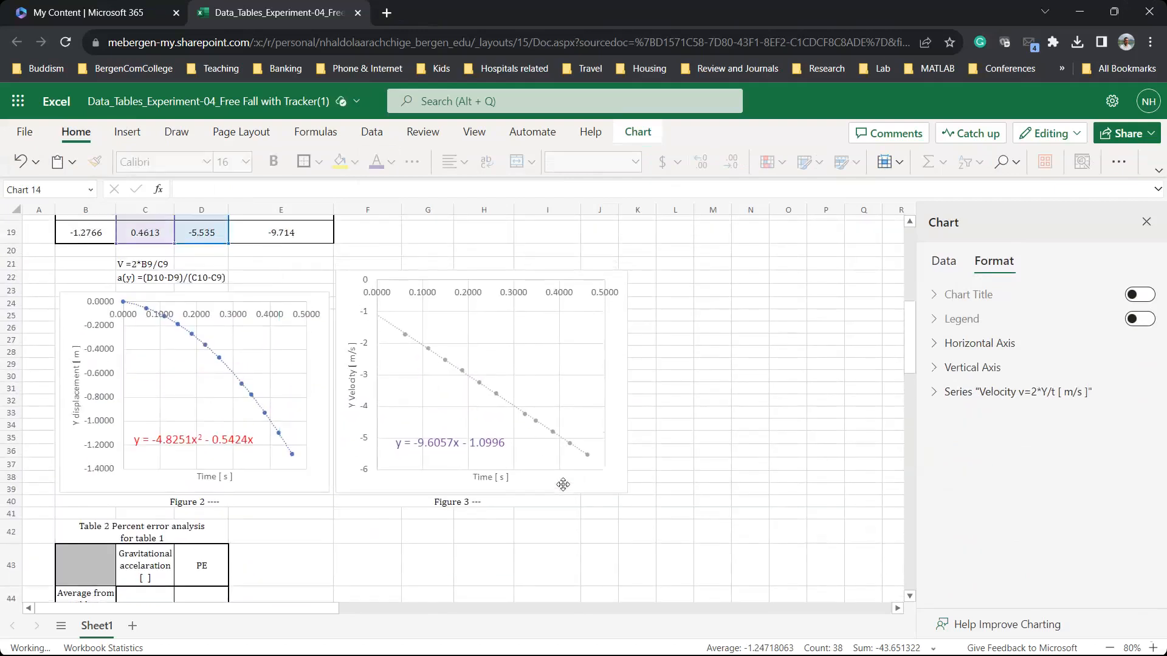
left_click_drag(626, 271, 606, 299)
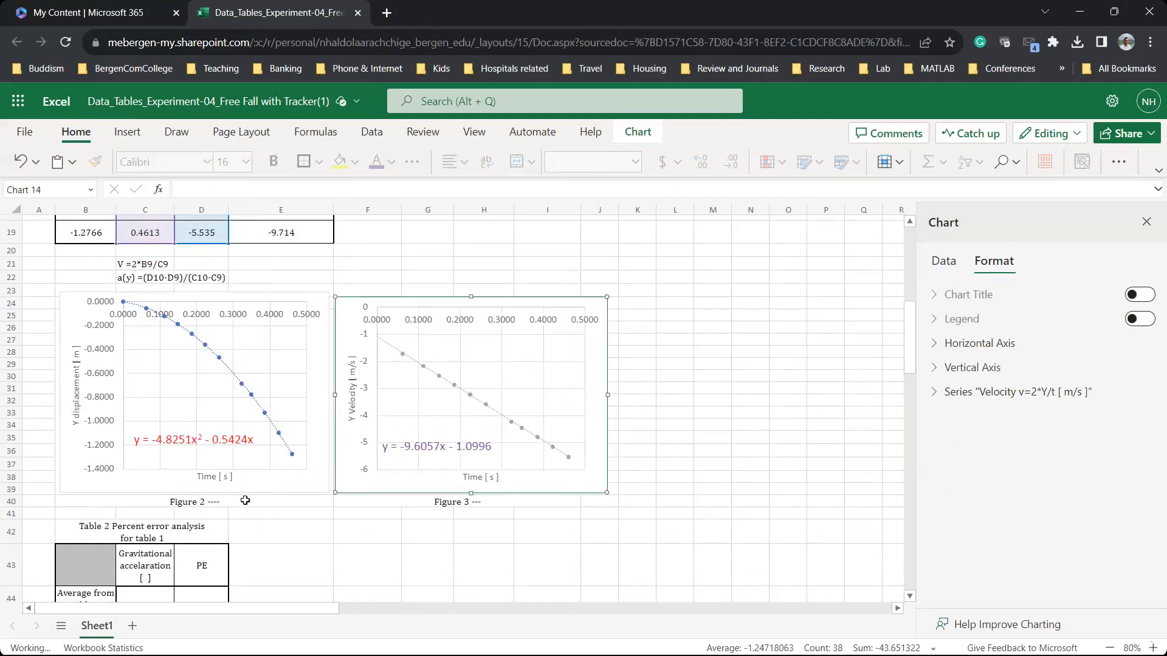
- Replace the dashes in the displacement chart's caption so it reads "Figure 2 Y displacement vs time for golf ball"
left_click(243, 499)
left_click(275, 186)
key("BackSpace")
key("BackSpace")
key("BackSpace")
key("BackSpace")
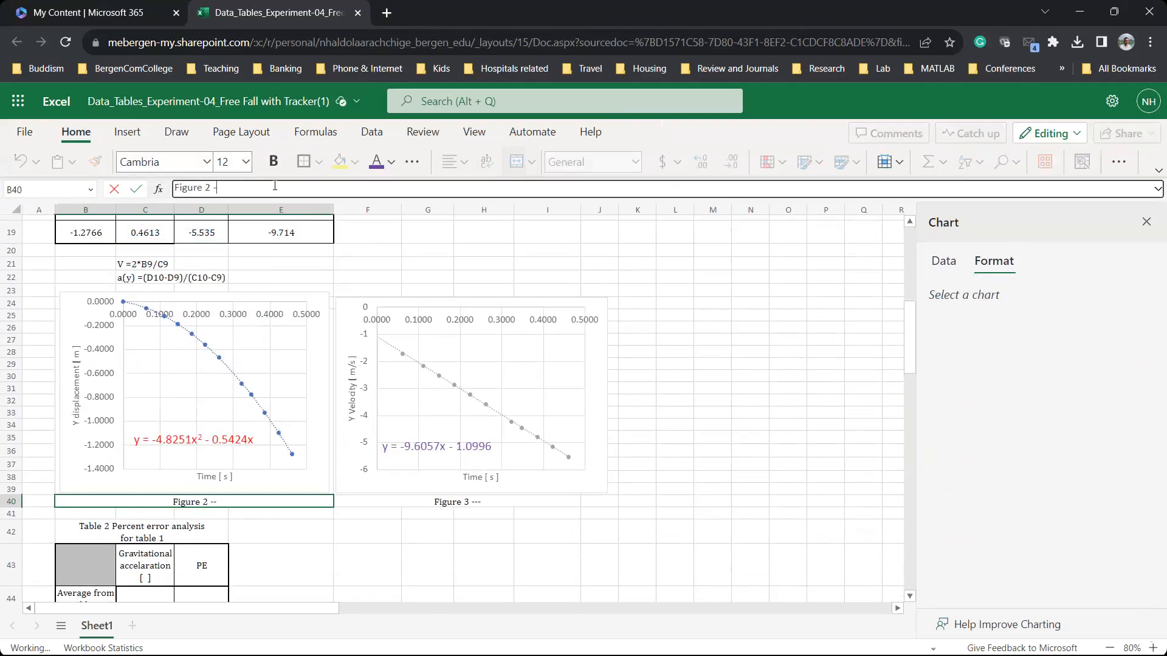
type("Y displacement vs ti")
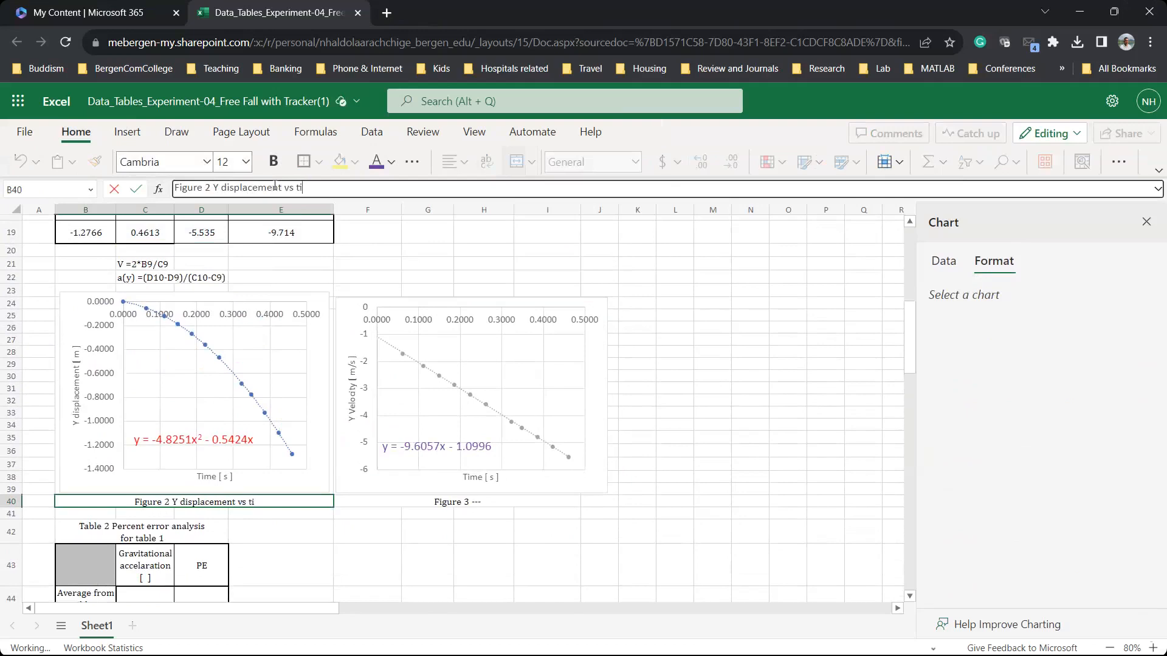
type("me for golf ball")
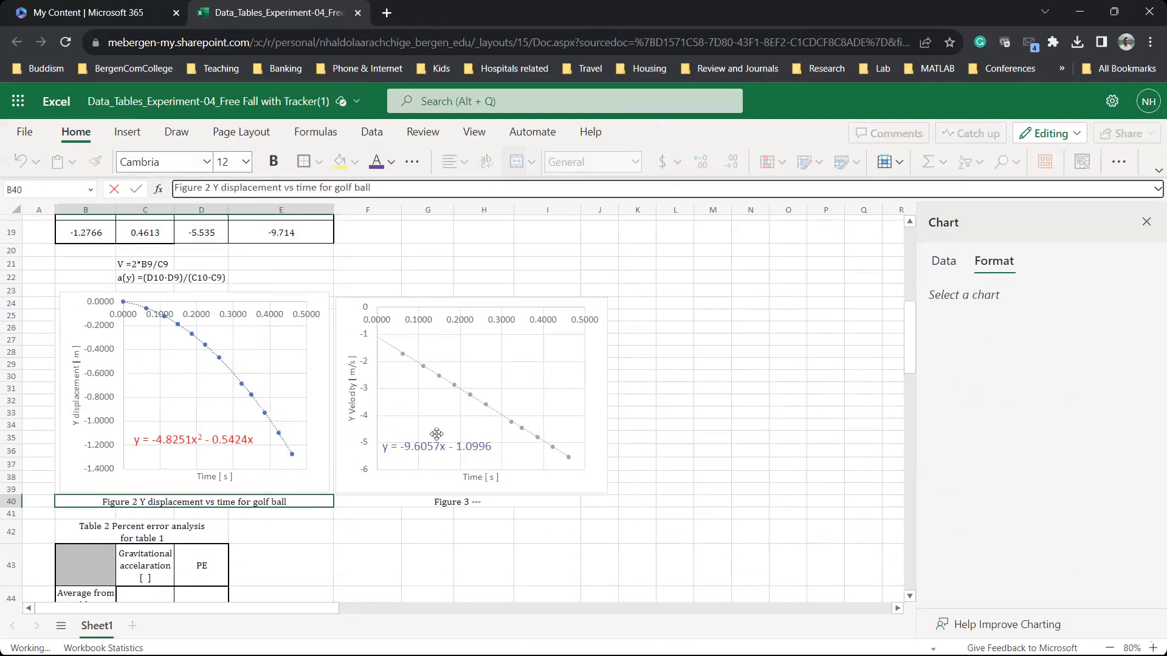
- Complete the velocity chart's caption in F40 as "Figure 3 Y velosity vs time for golf ball"
left_click(439, 501)
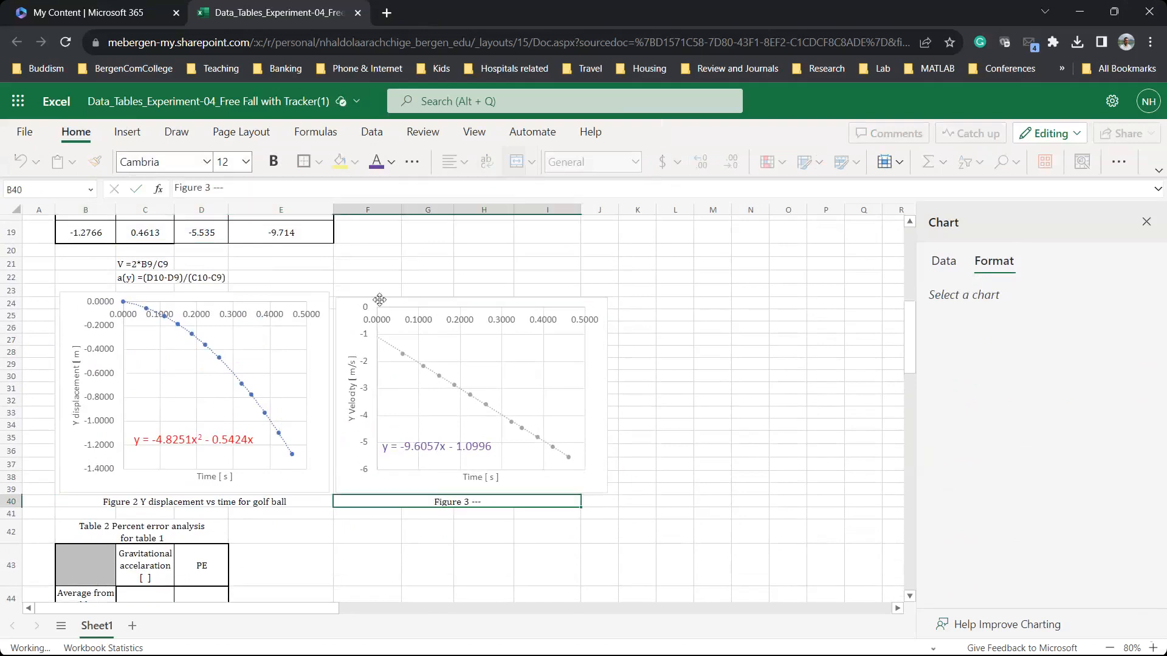
left_click(326, 189)
key("BackSpace")
key("BackSpace")
key("BackSpace")
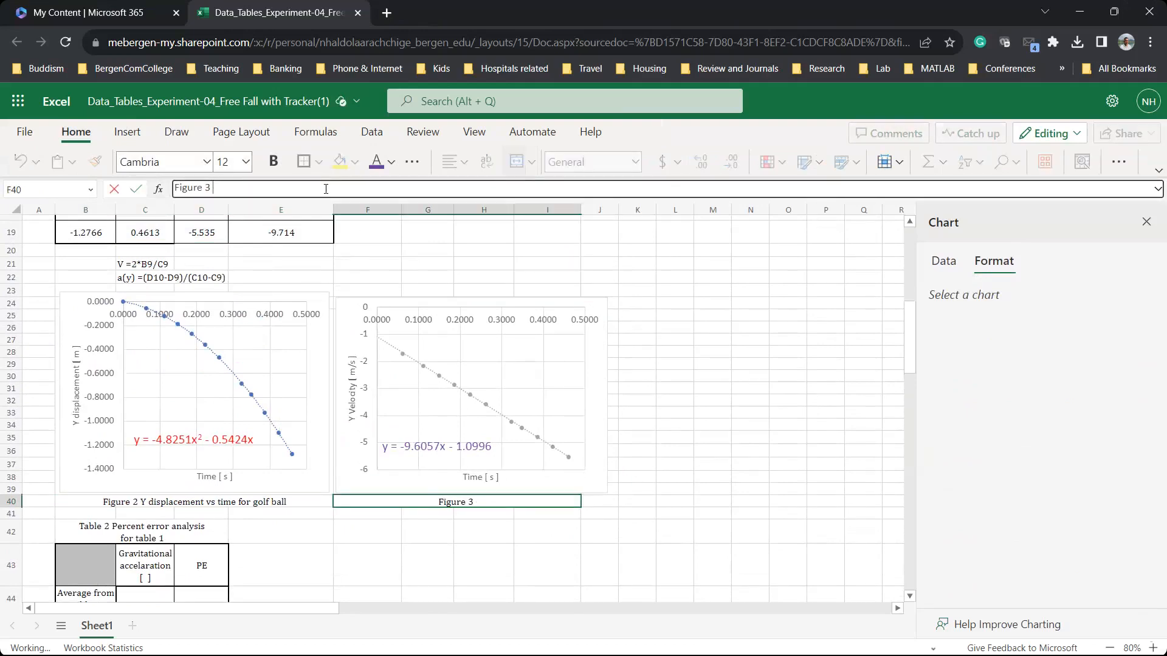
type("Y velosity vs time")
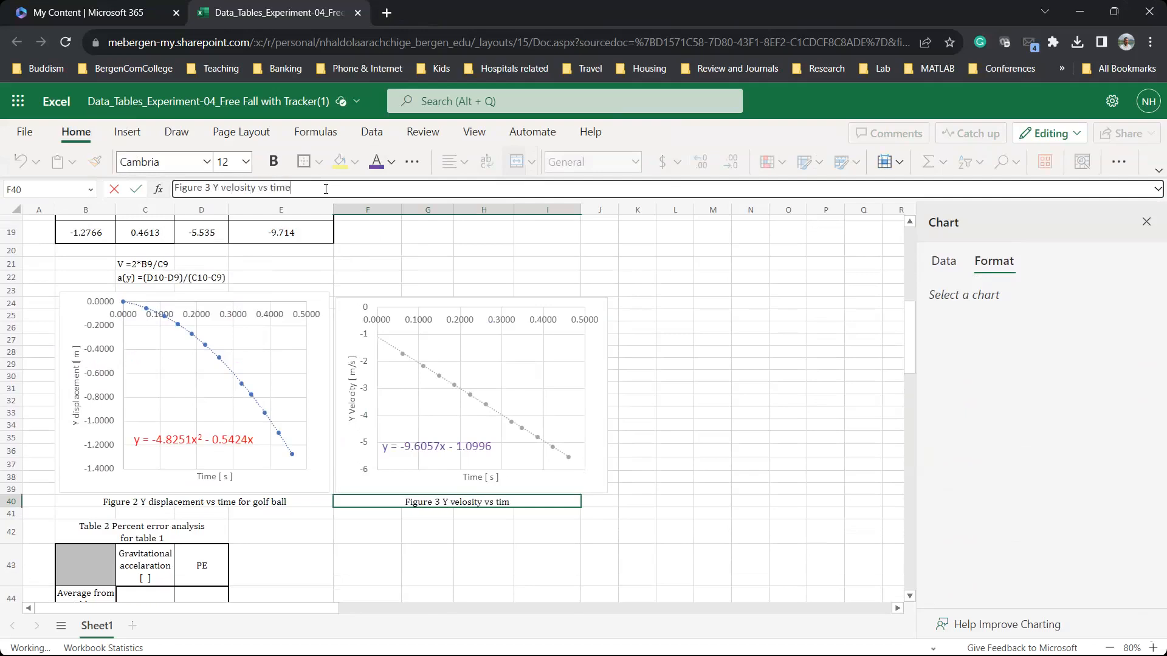
type(" for gol")
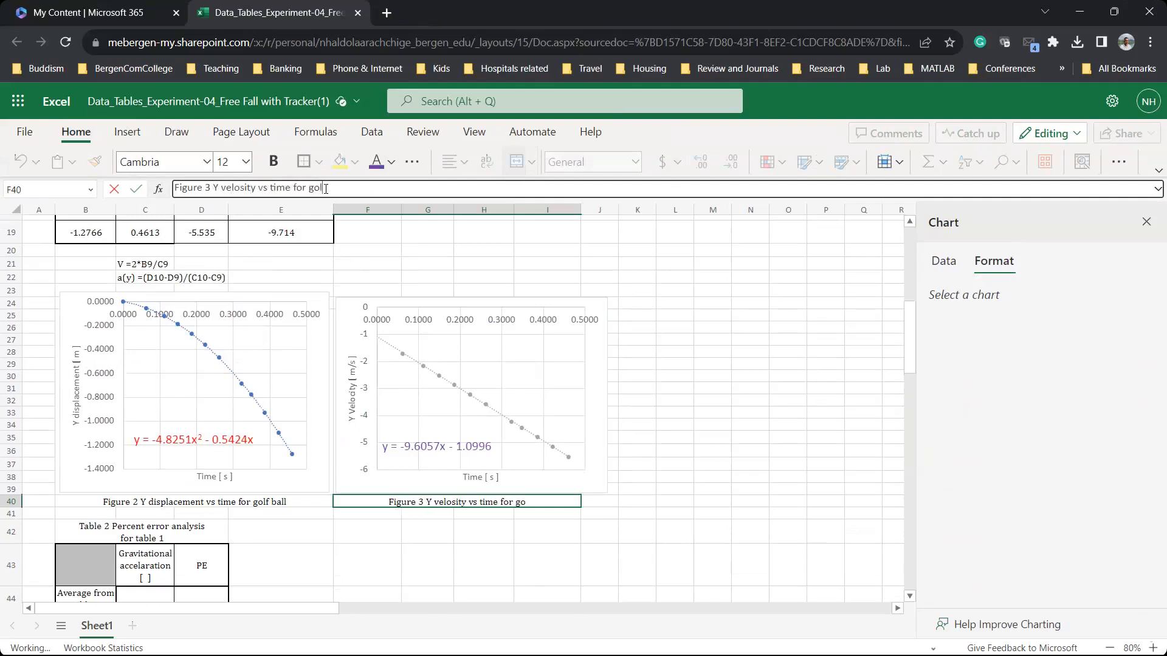
type("f ball")
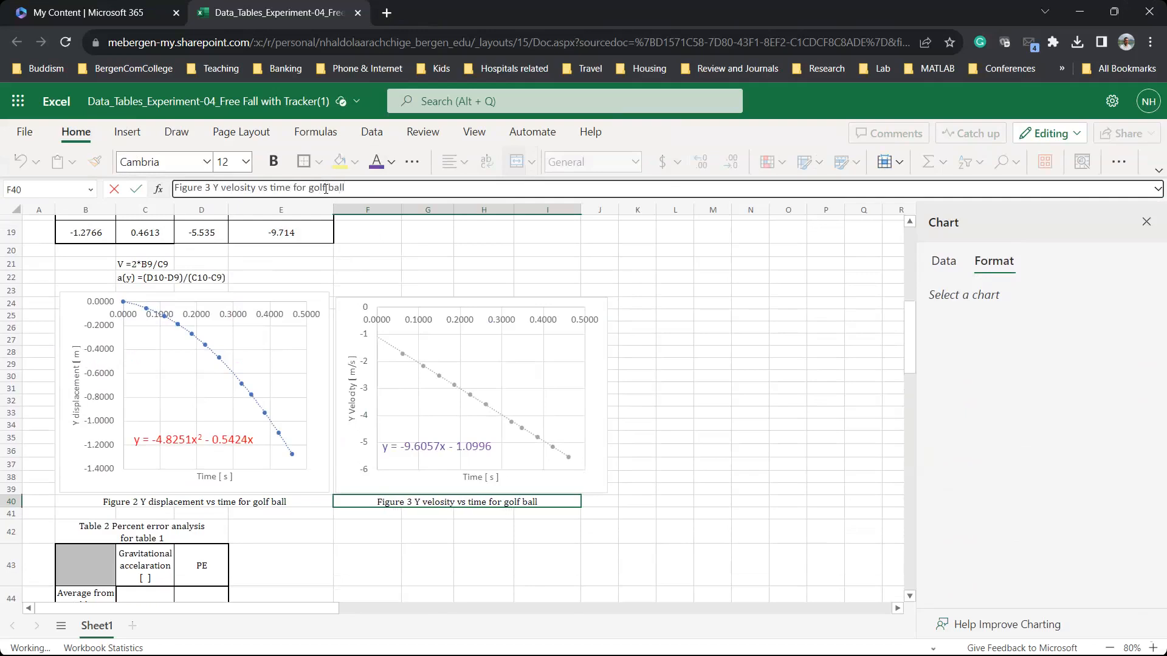
key("Return")
- Calculate the average acceleration from Table 1 in cell C44 of Table 2 with =AVERAGE(E10:E19)
scroll(314, 401, "down", 4)
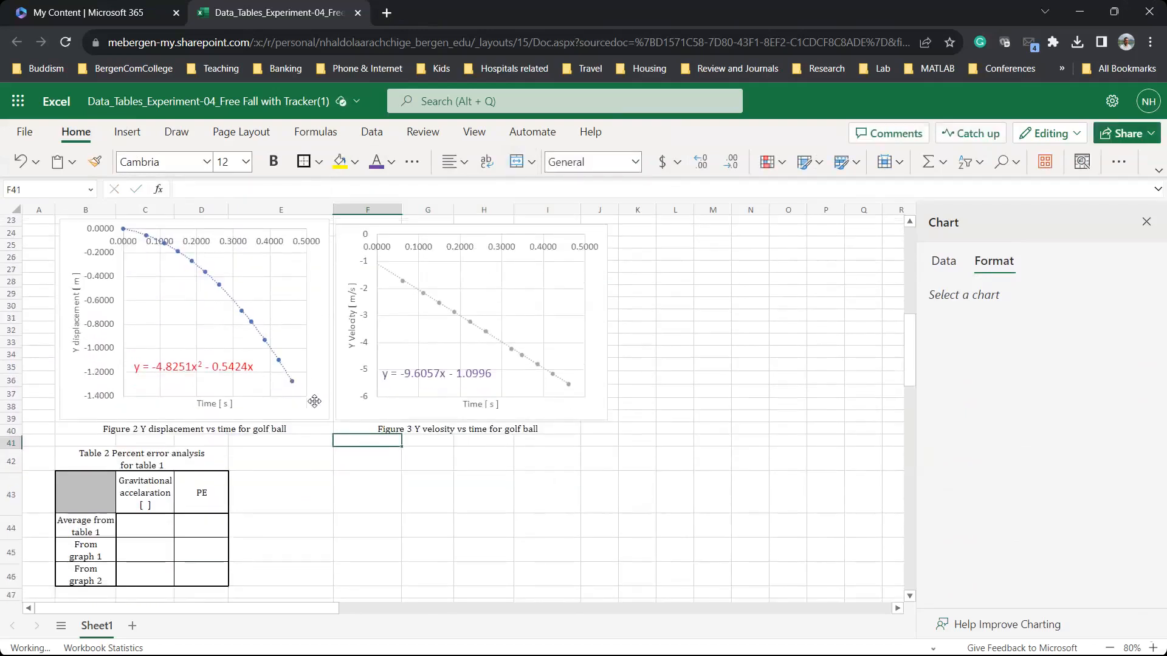
scroll(236, 554, "down", 10)
scroll(236, 553, "up", 8)
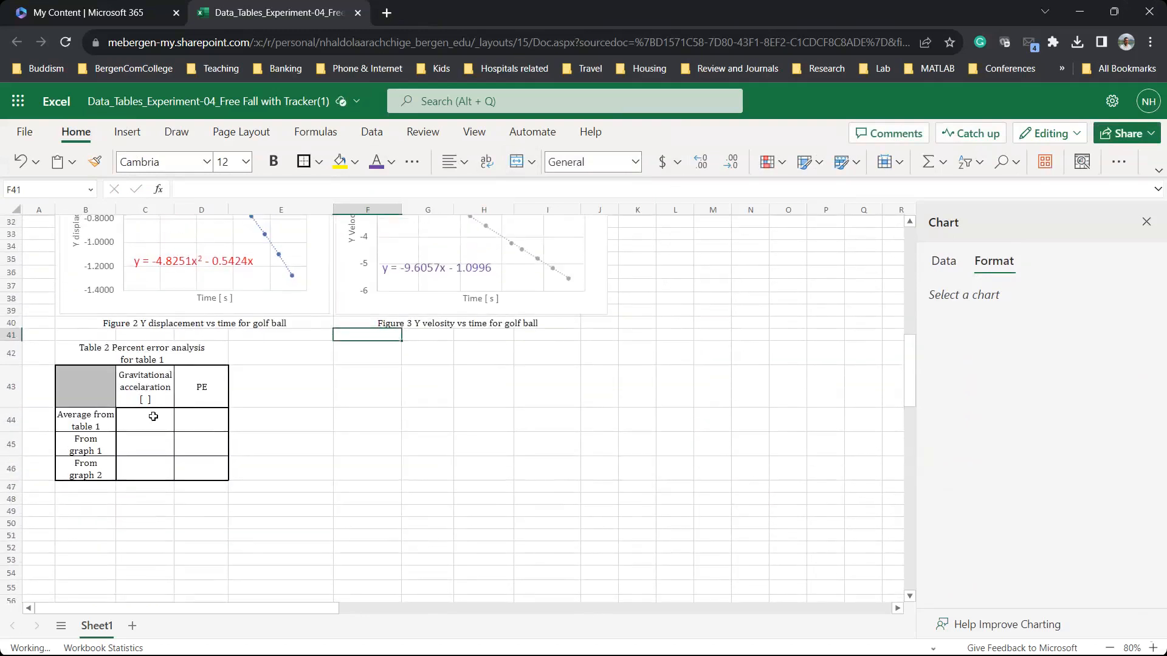
scroll(158, 420, "up", 3)
left_click(153, 474)
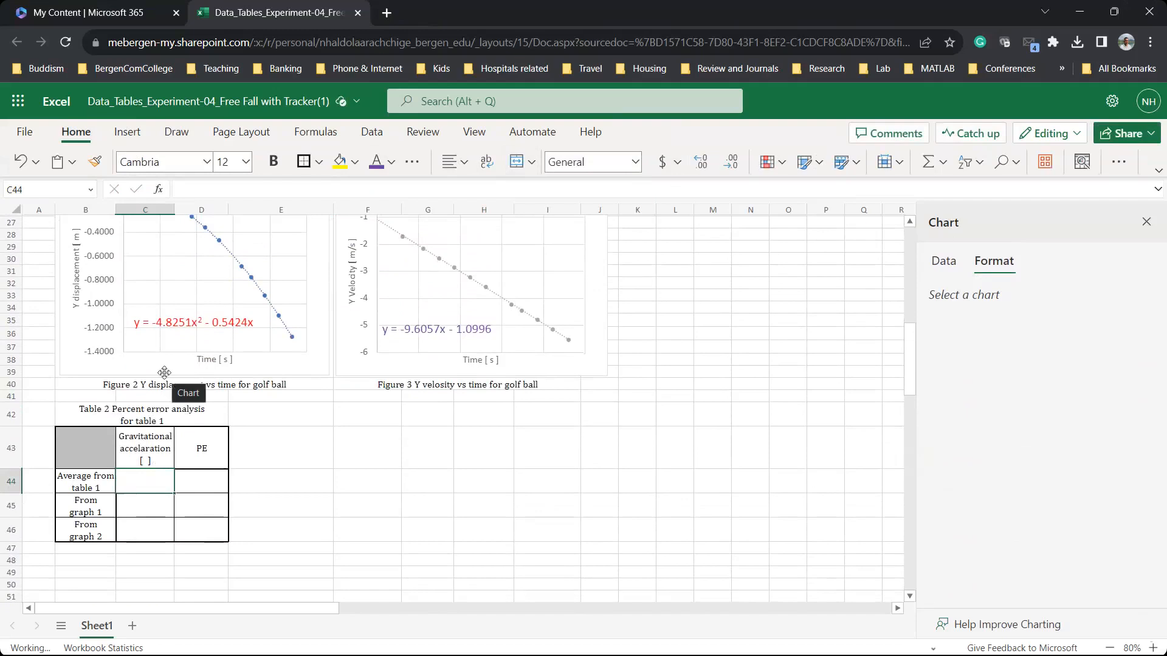
type("=av")
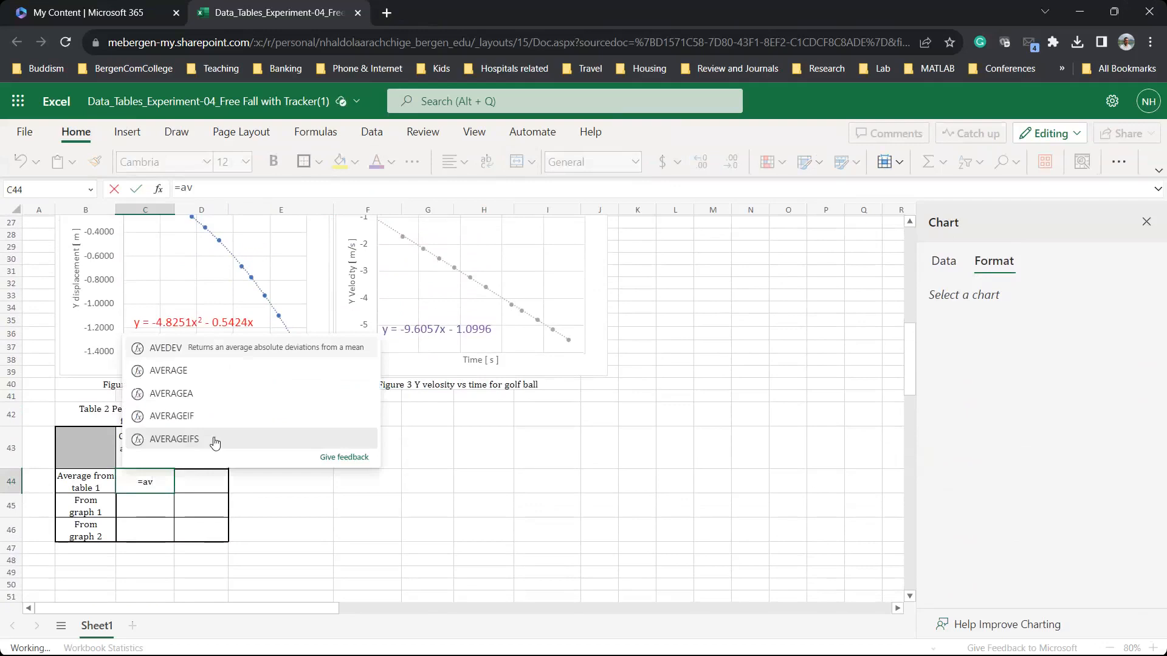
double_click(183, 371)
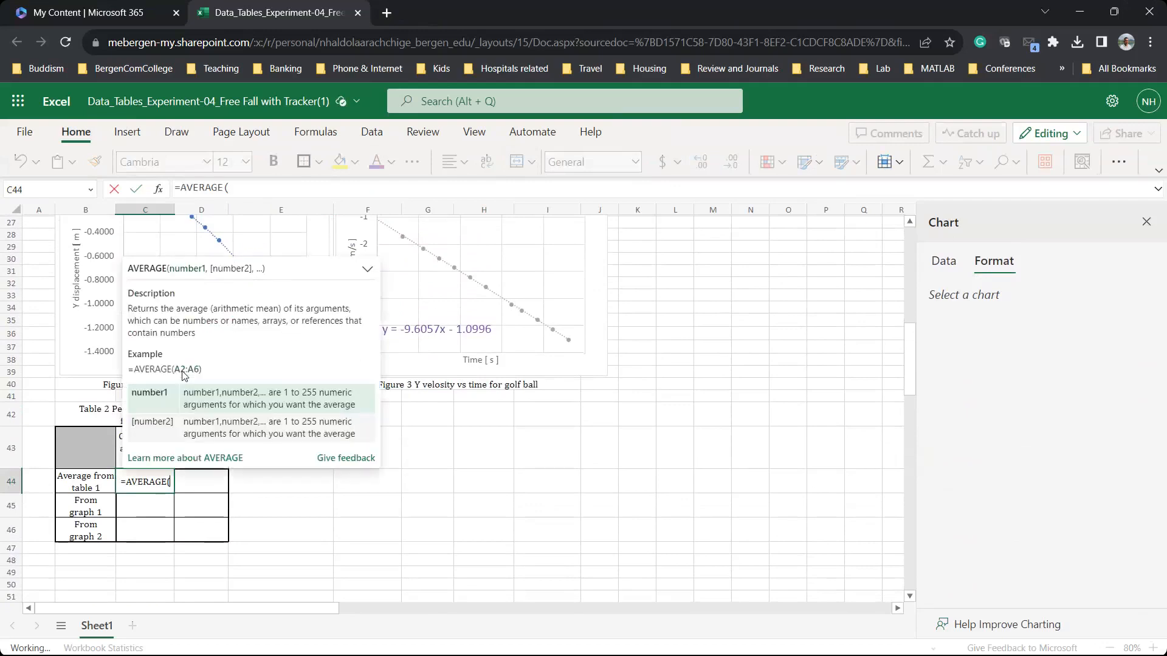
scroll(325, 529, "up", 5)
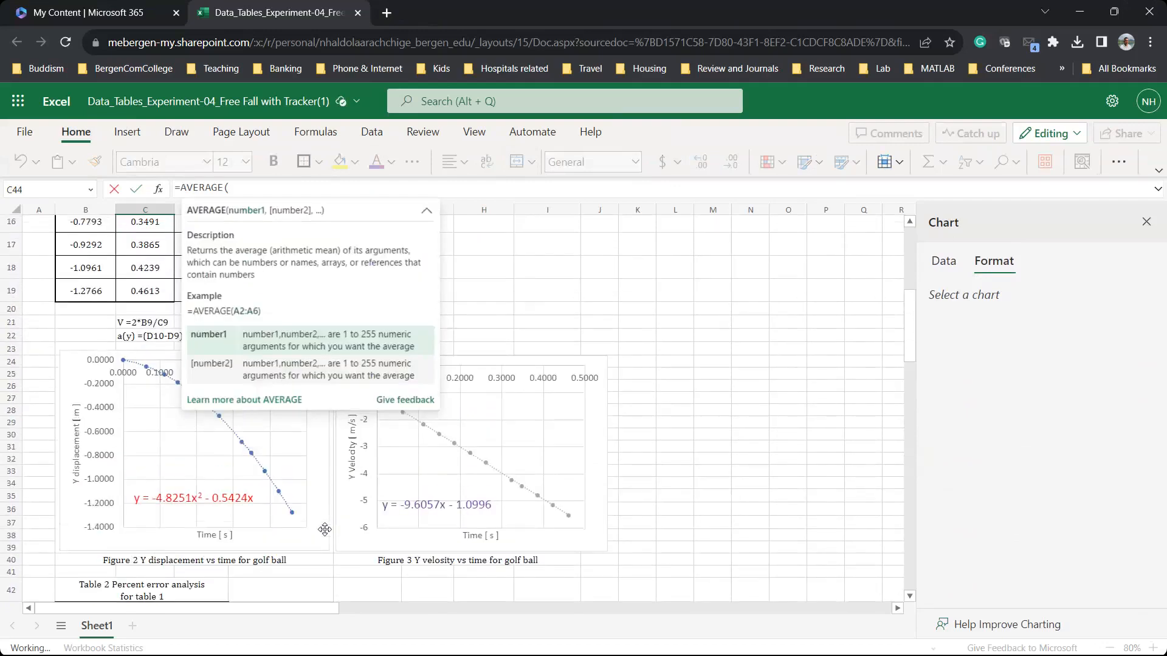
scroll(325, 529, "up", 5)
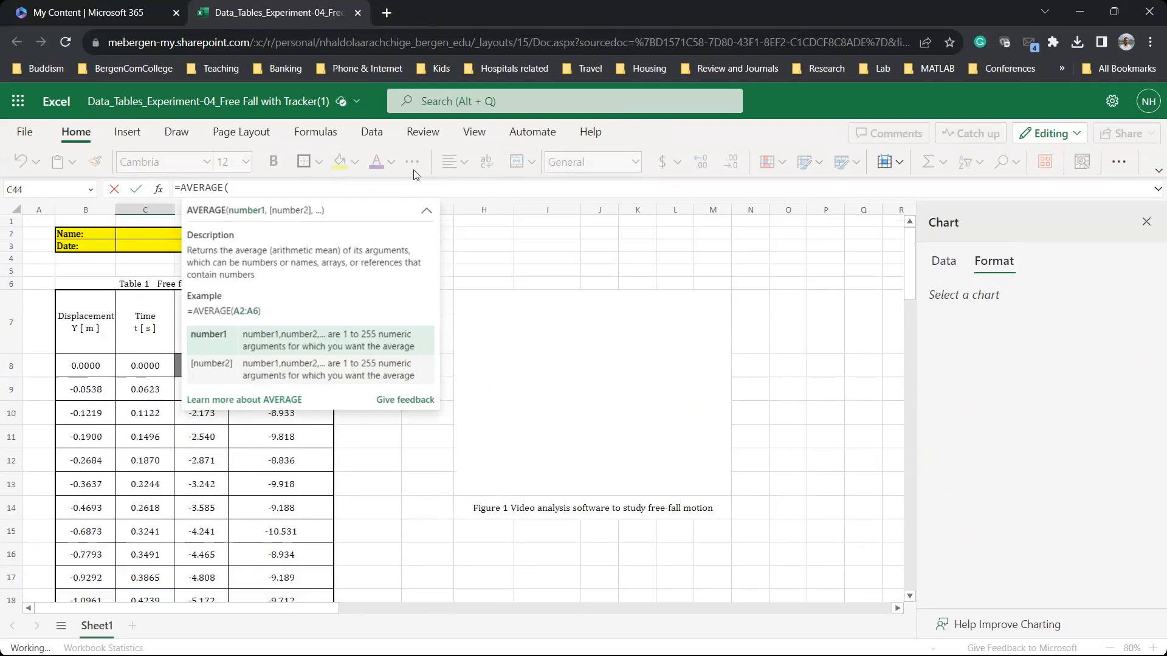
left_click(426, 210)
scroll(403, 340, "down", 3)
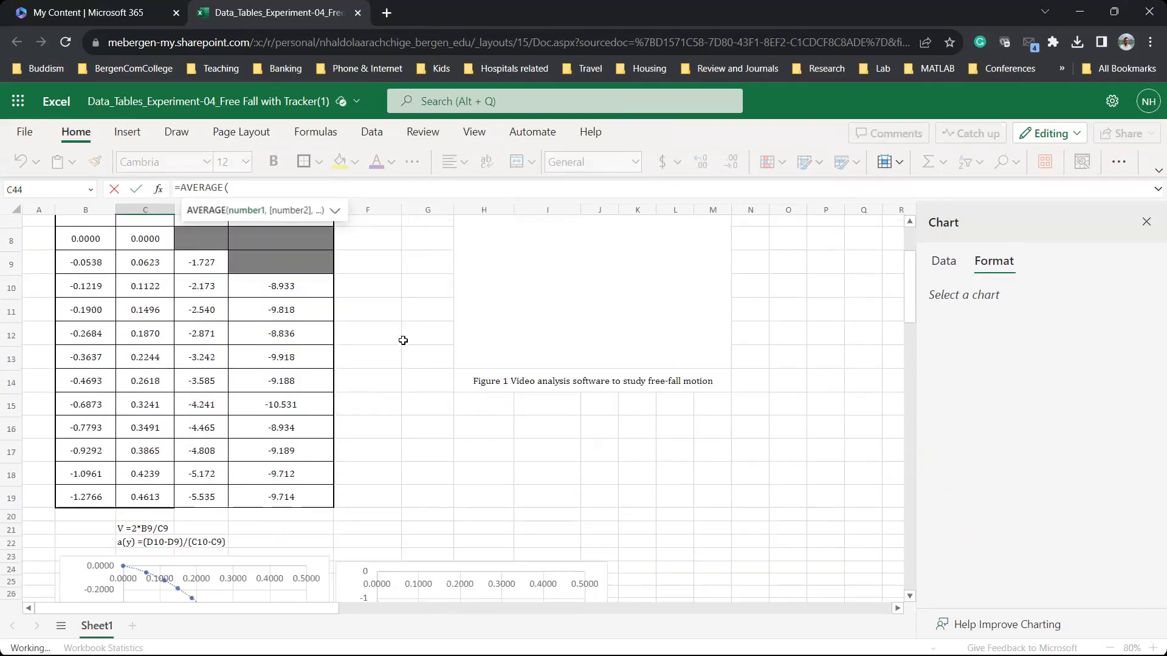
left_click_drag(283, 282, 286, 498)
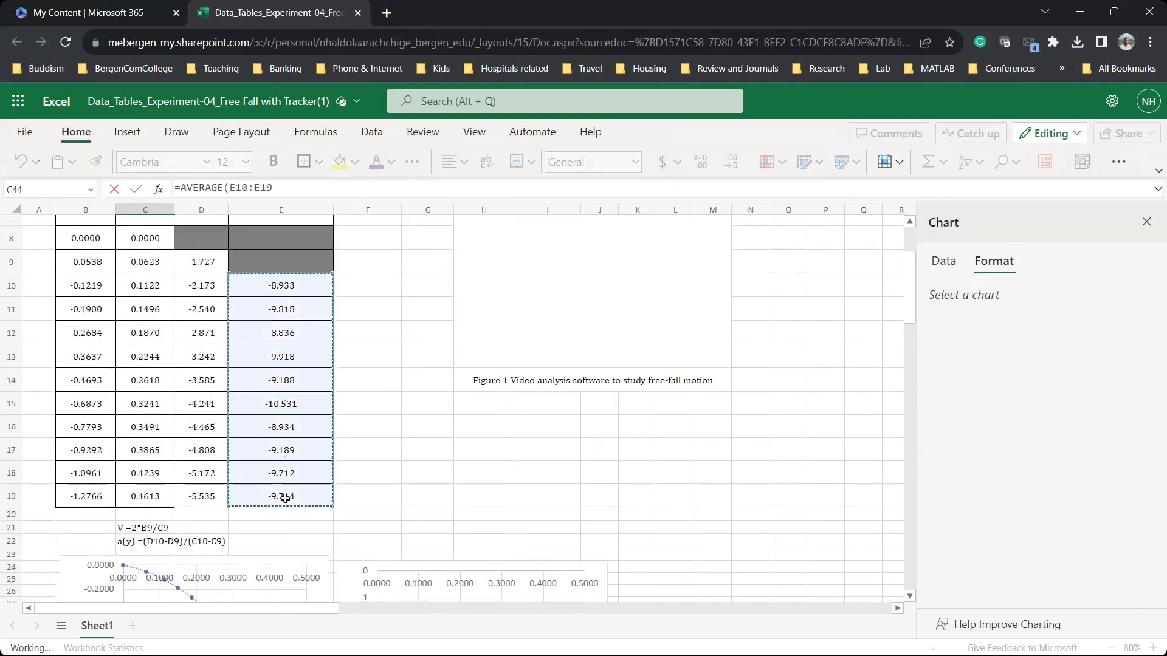
key("Return")
- Copy the average formula's text from C44 and enter the note "Avg from table a =AVERAGE(E10:E19)" in C49
scroll(282, 496, "down", 3)
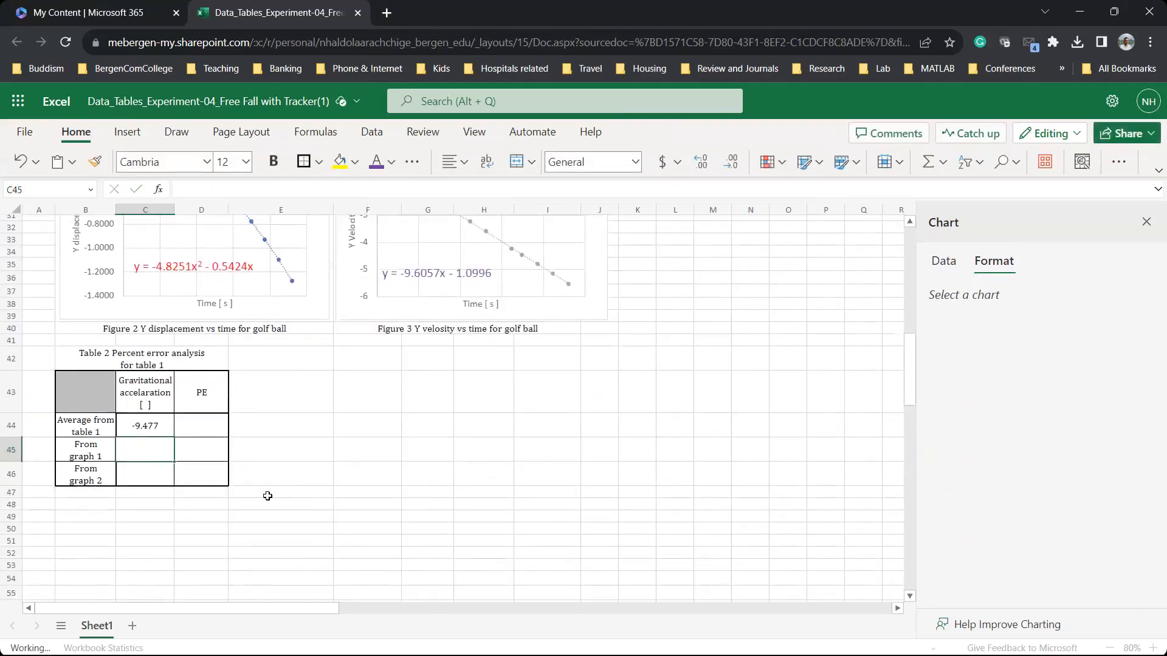
left_click(156, 424)
left_click_drag(287, 189, 1, 182)
key("ctrl+c")
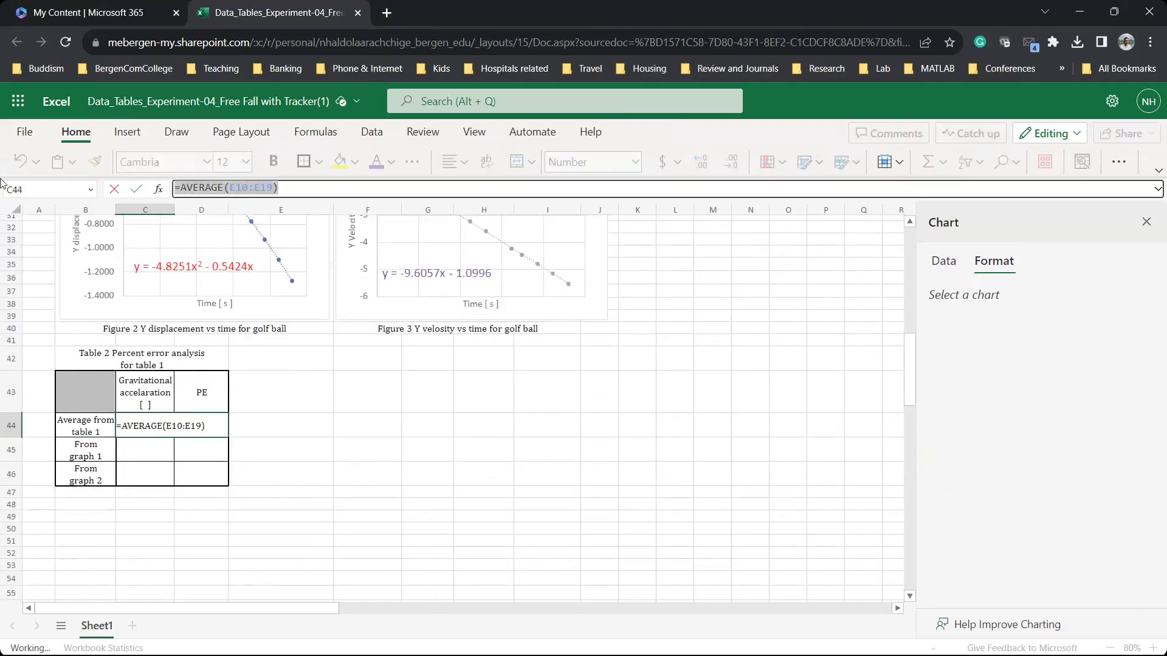
key("Escape")
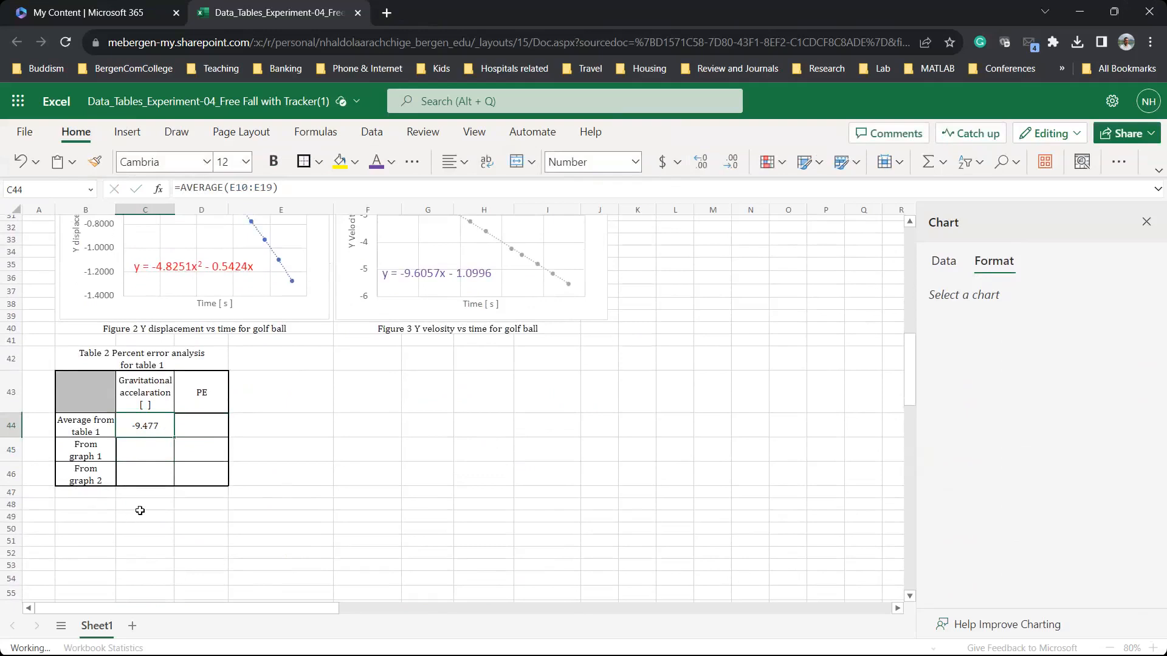
left_click(138, 513)
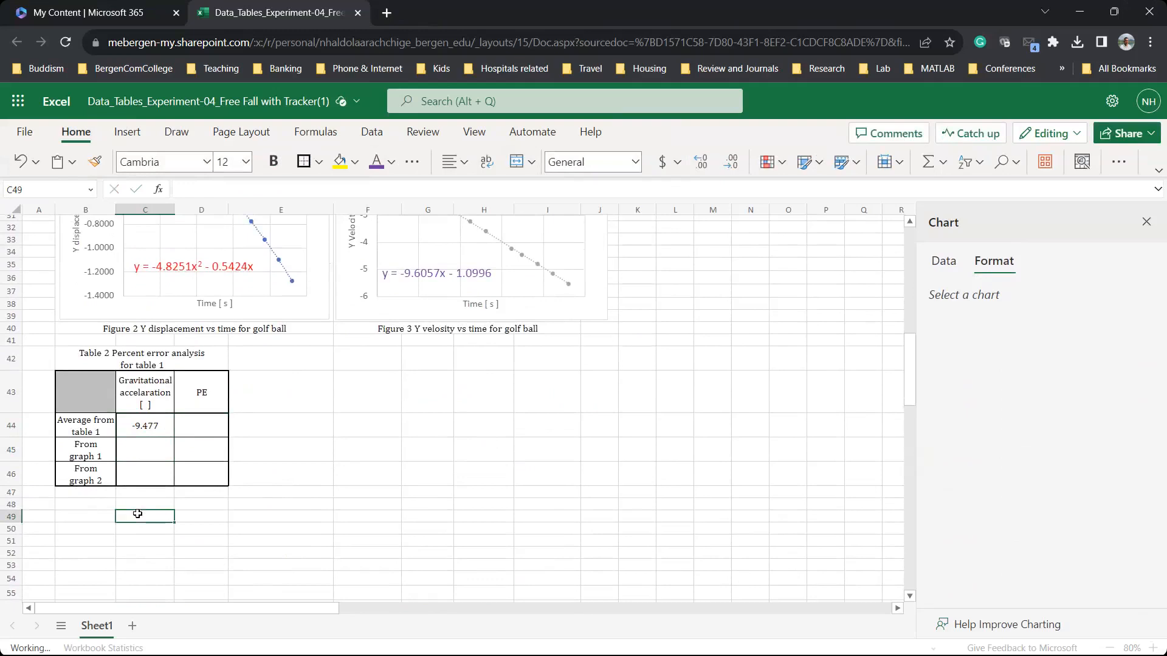
type("Avg from table a")
key("ctrl+v")
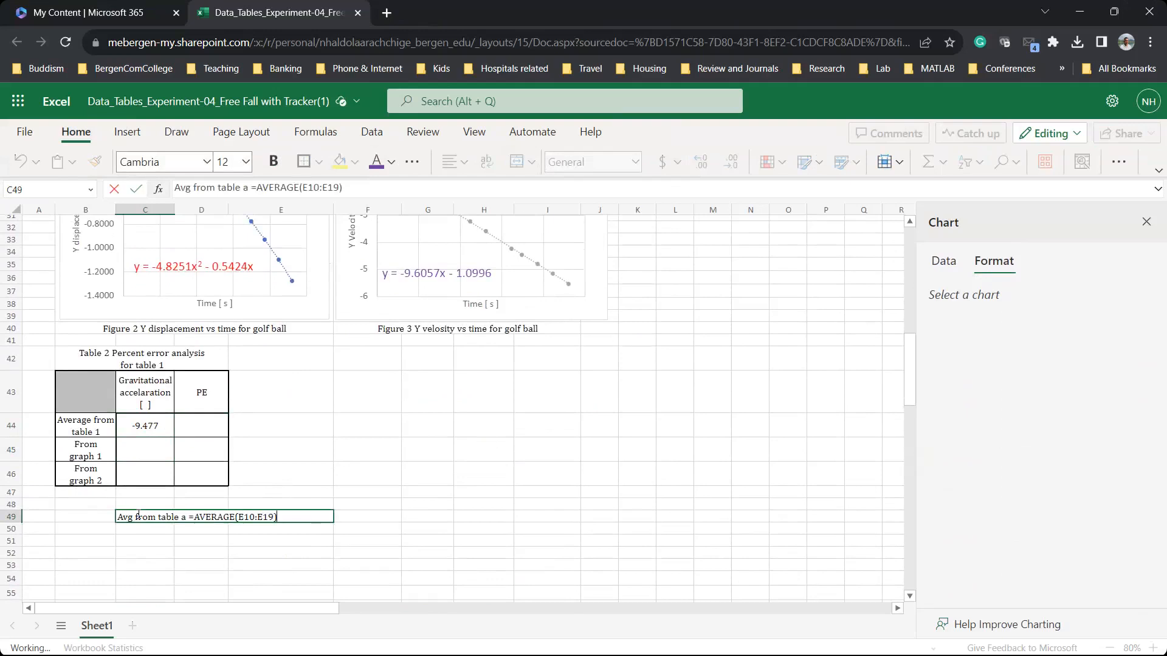
key("Return")
- Calculate the gravitational acceleration from graph 1 in C45 with the formula =2*(-4.8251)
left_click(144, 453)
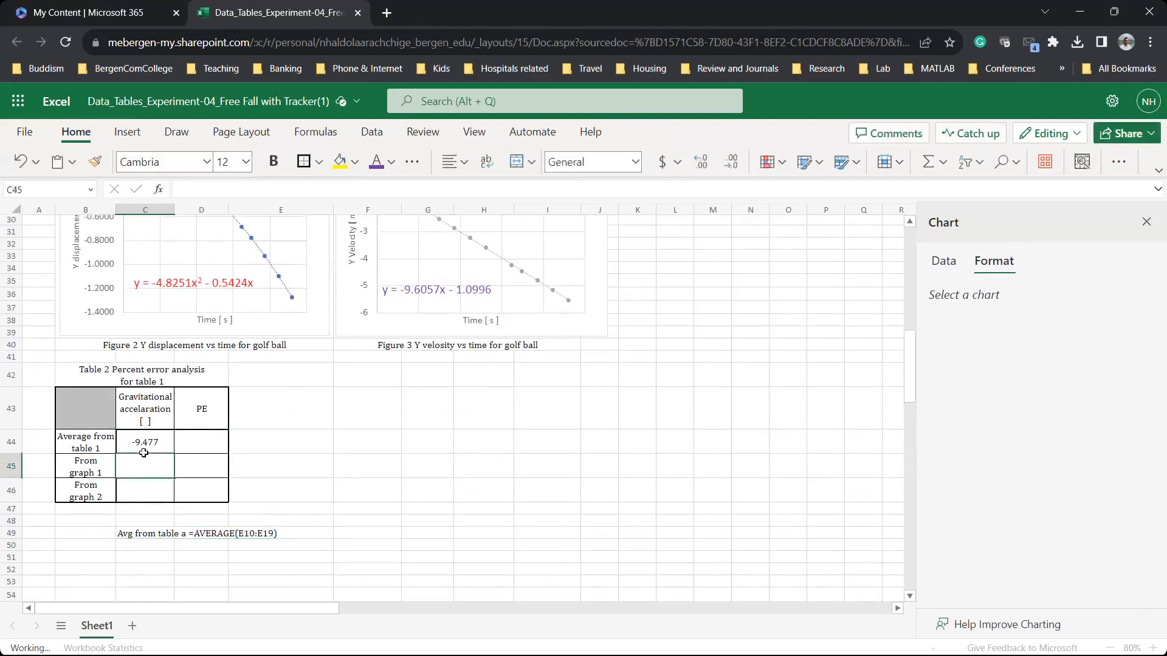
scroll(143, 453, "up", 3)
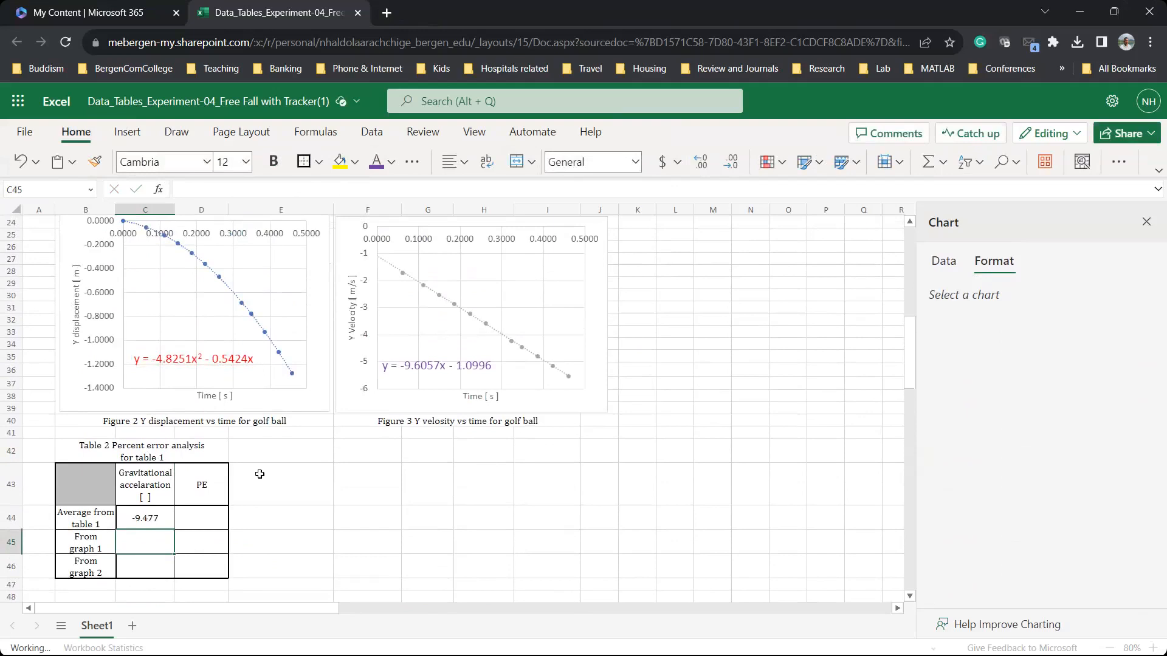
type("=2*(")
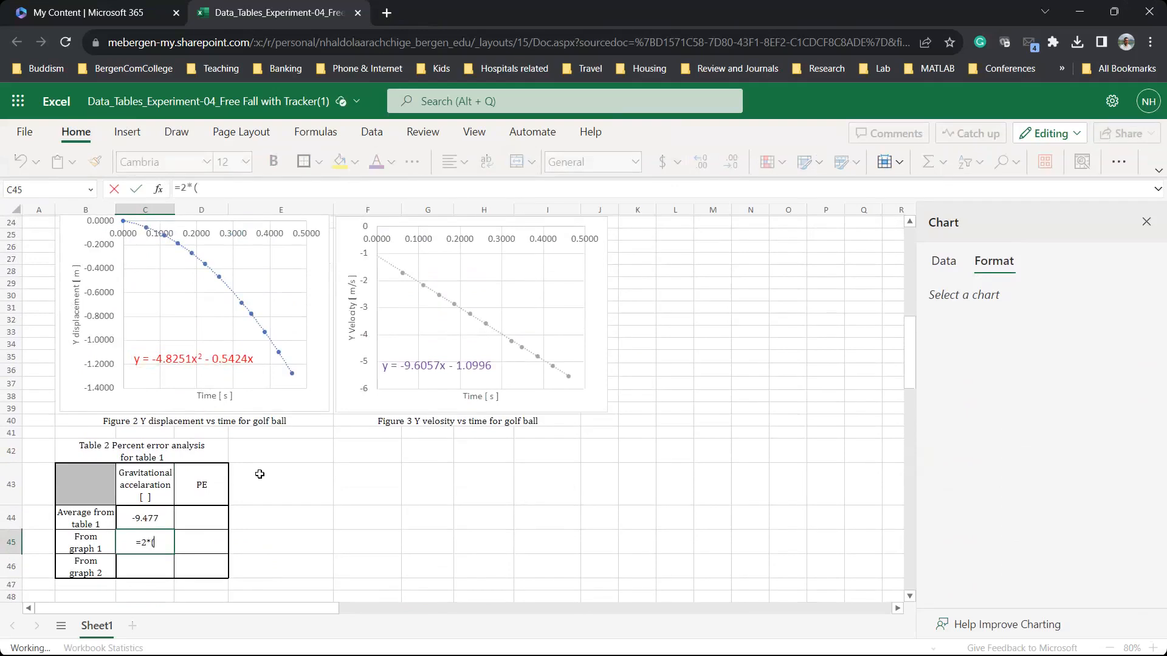
type("-4.8251)")
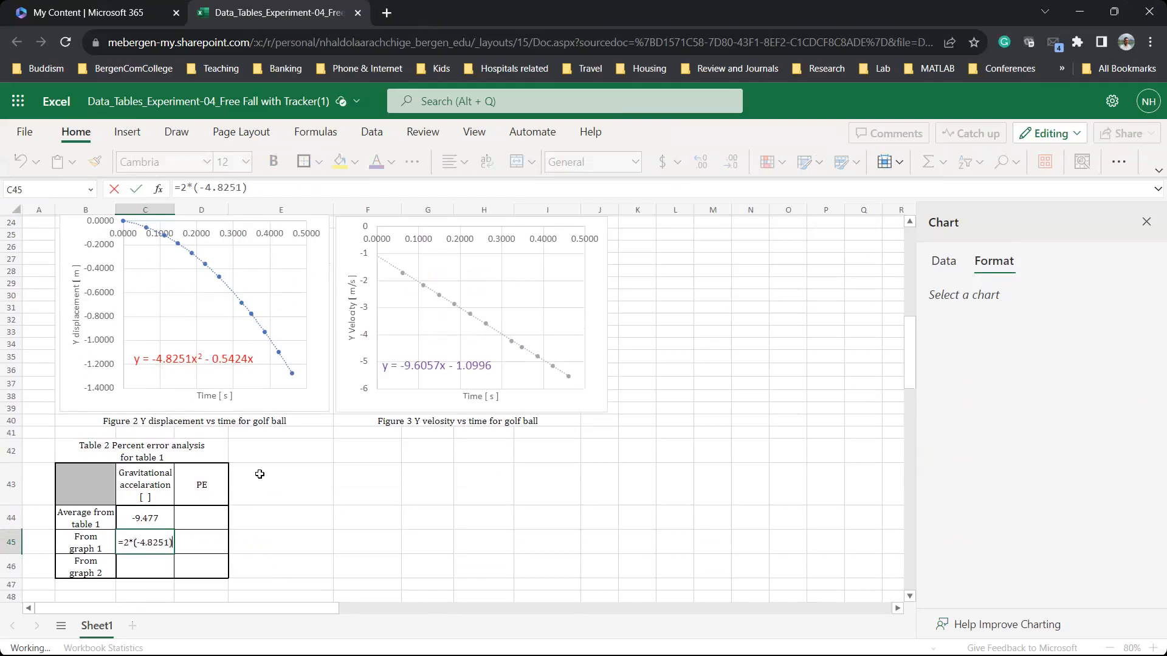
key("Return")
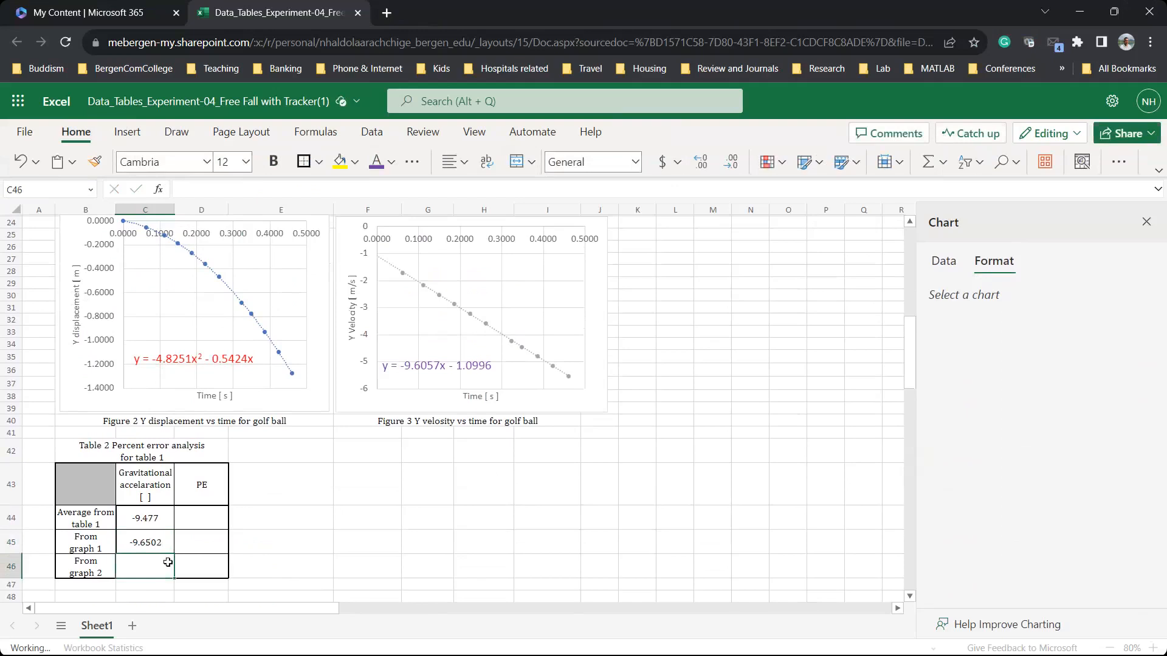
- Enter -9.6057 in C46 as the gravitational acceleration from graph 2
type("=")
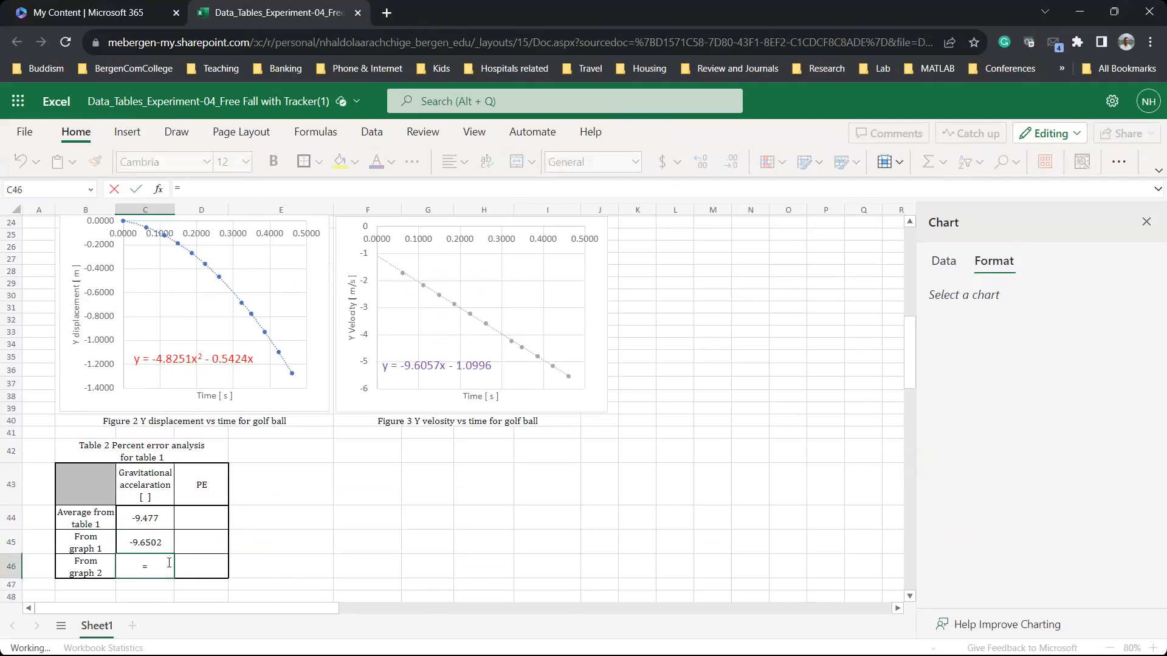
key("BackSpace")
type("-9.6057")
key("Return")
- Reduce the gravitational acceleration values in C44:C46 to two decimal places
scroll(151, 526, "down", 2)
left_click_drag(150, 450, 151, 495)
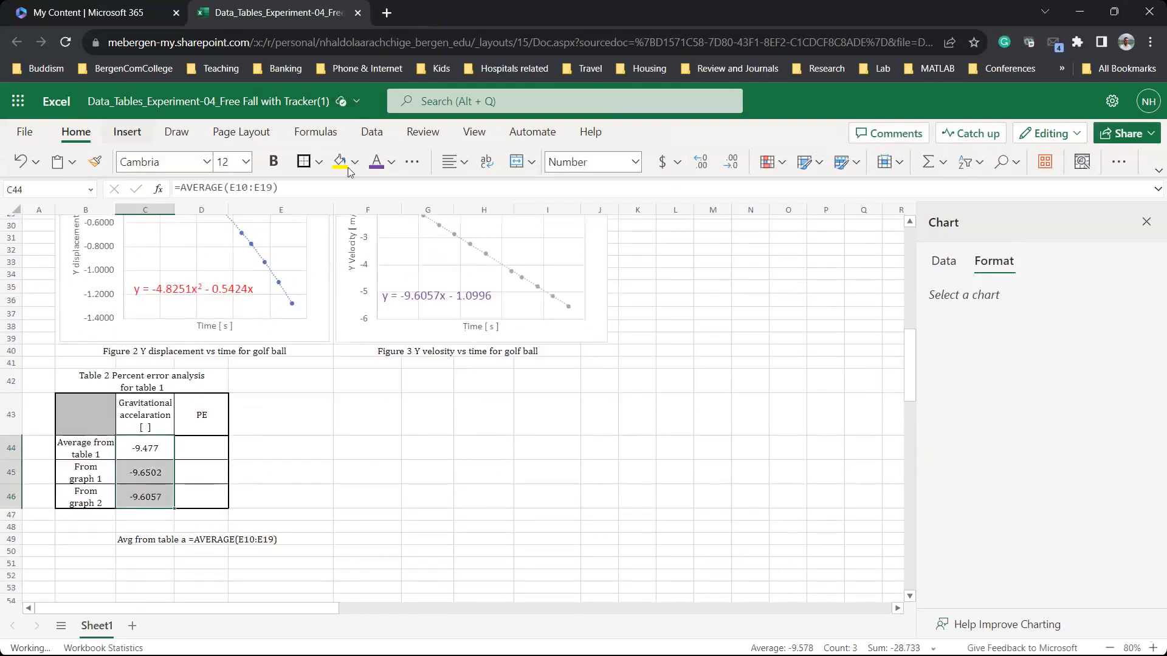
left_click(733, 167)
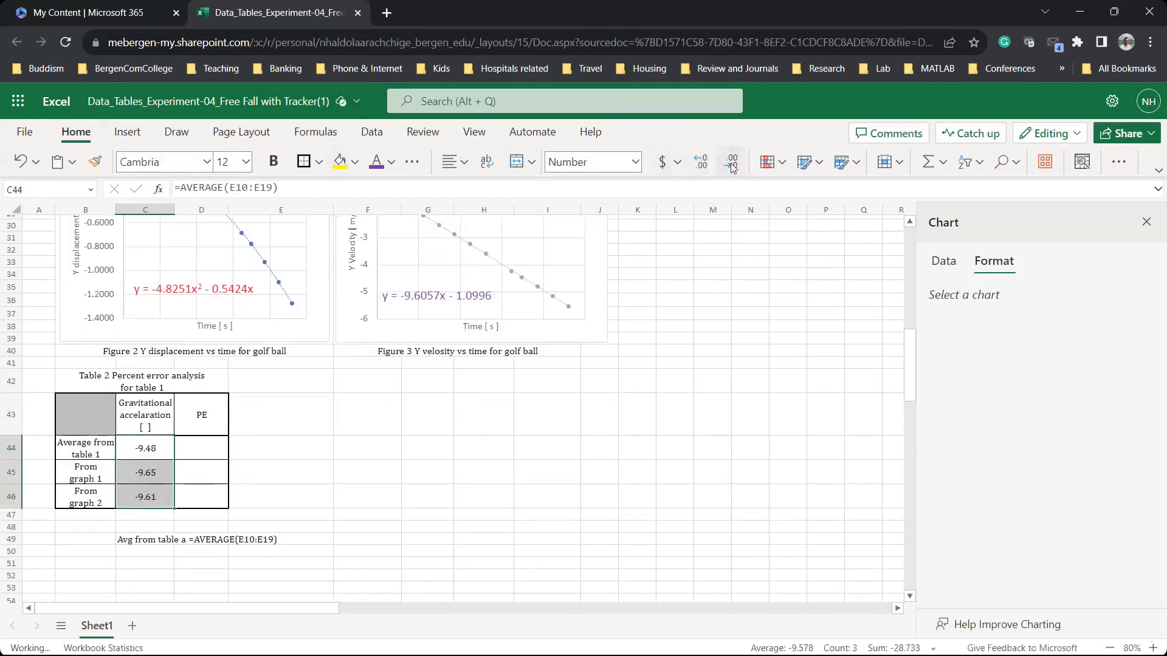
- Show the gravitational acceleration values in C44:C46 with three decimal places
left_click(701, 162)
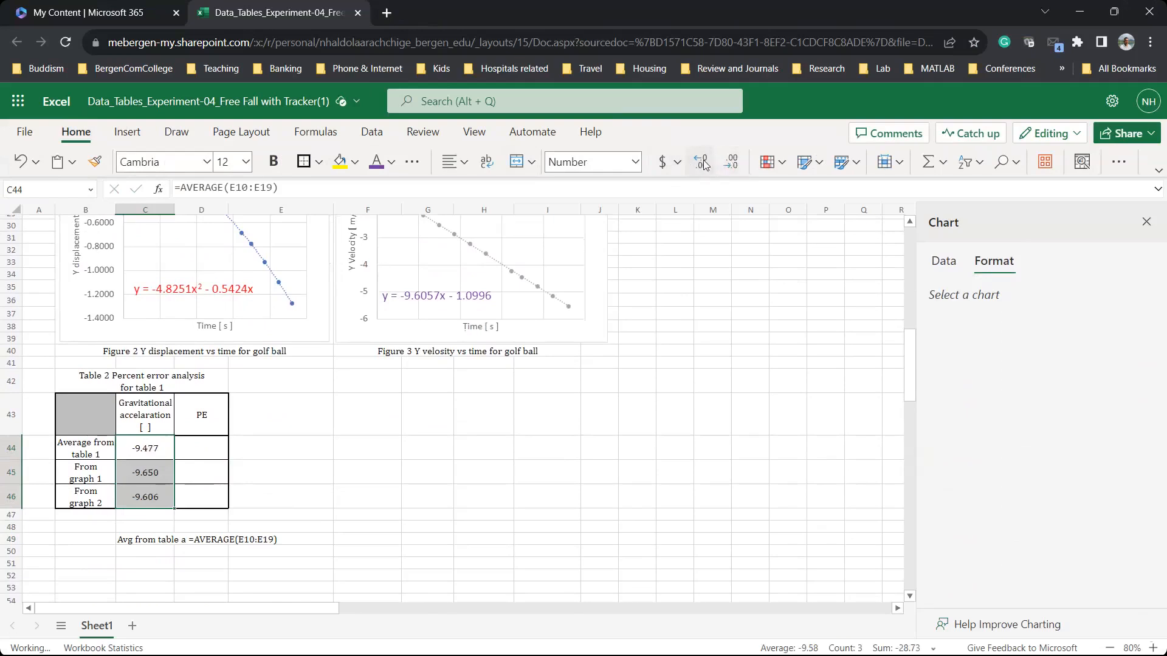
left_click(336, 540)
scroll(206, 446, "down", 2)
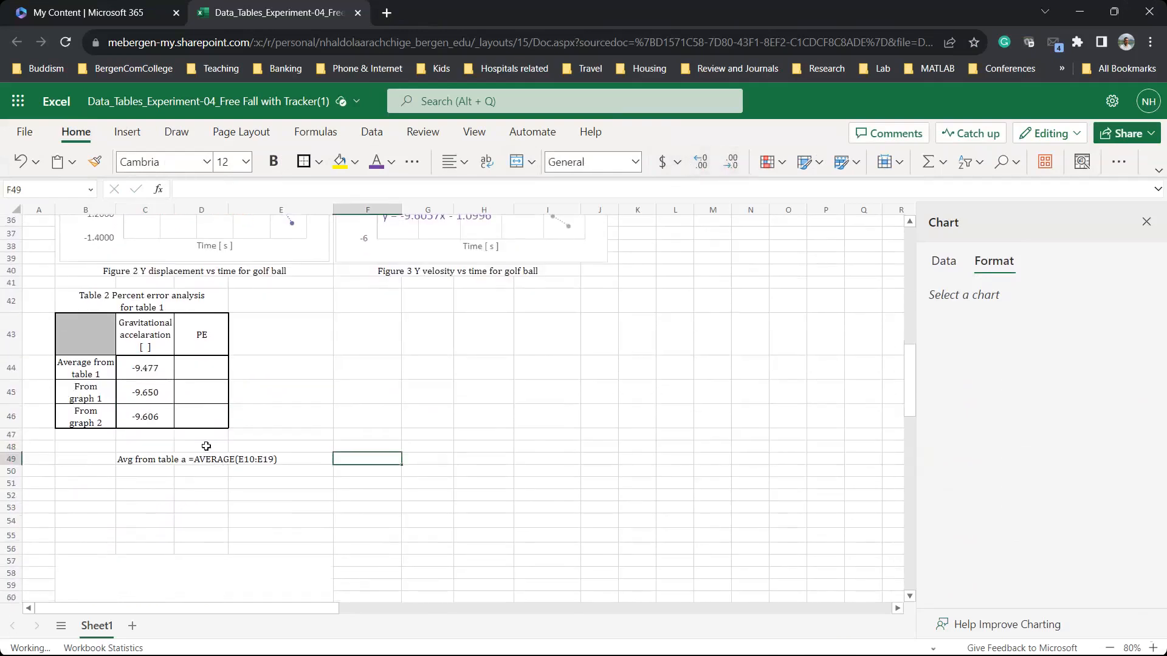
- Enter the notes "from graph 1 =2*(-4.8251)" in C50 and "from graph 2 = read the slope of the graph" in C51
left_click(158, 392)
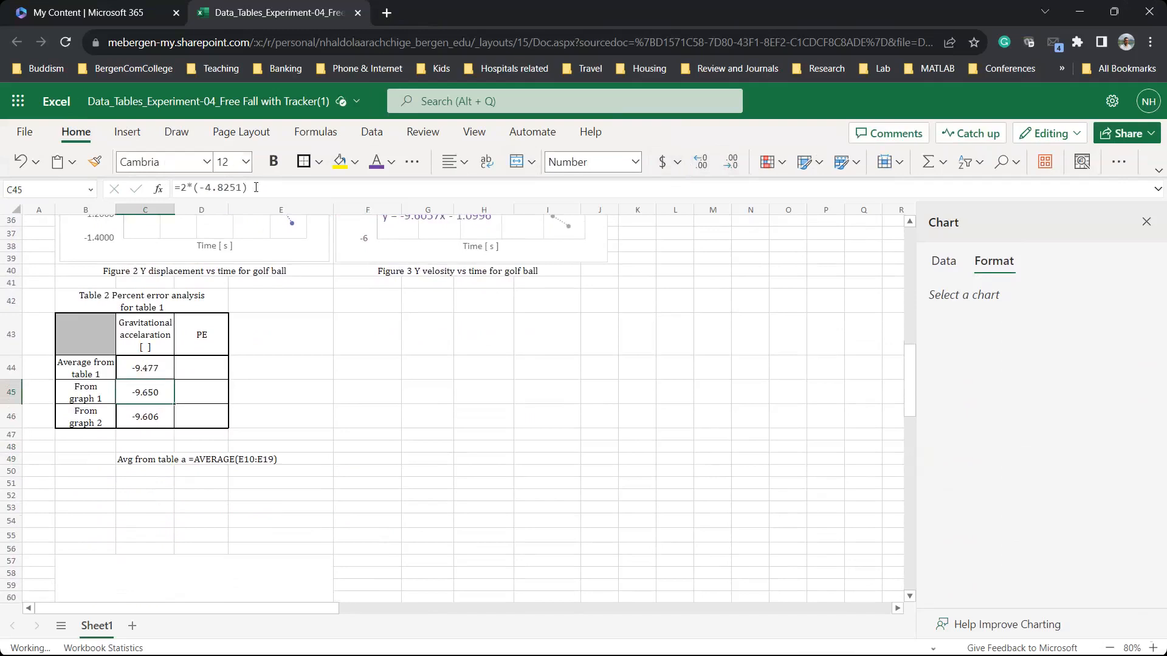
key("F2")
key("Escape")
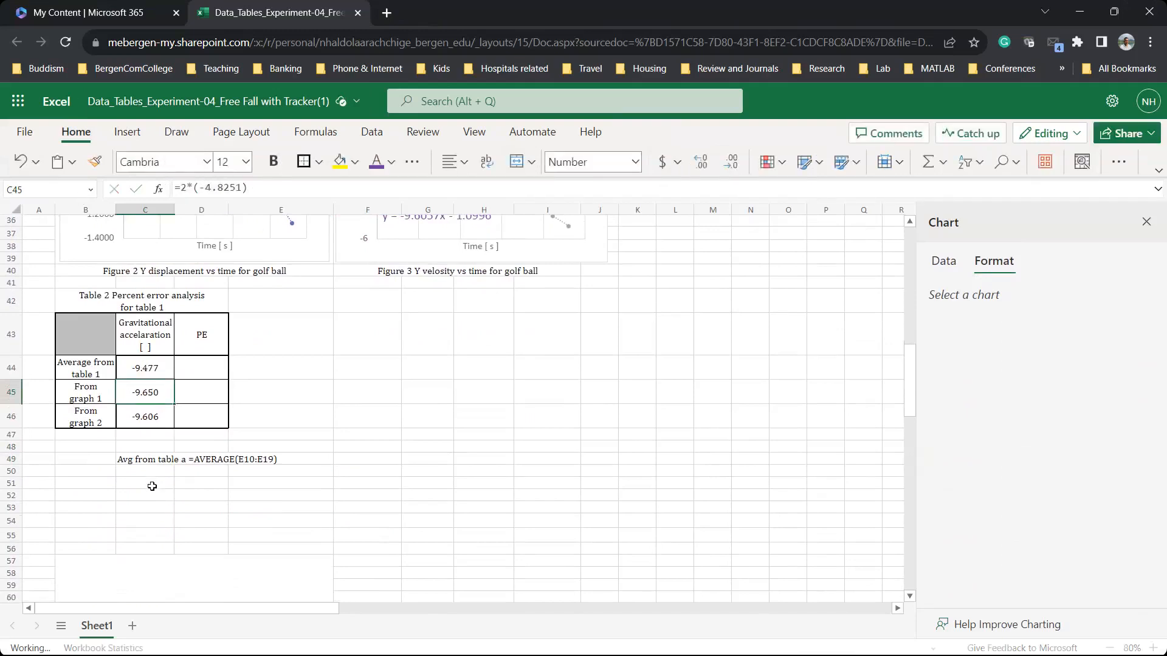
left_click(152, 472)
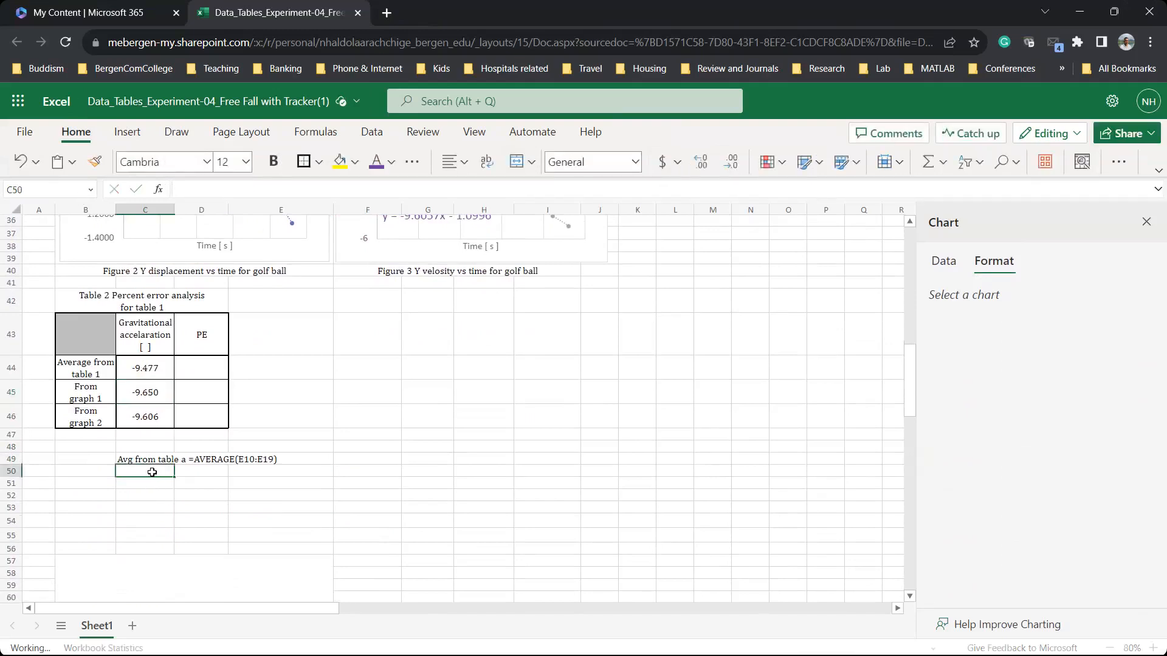
type("from graph 1 =2*(-4.8251)")
key("Return")
type("from graph 2")
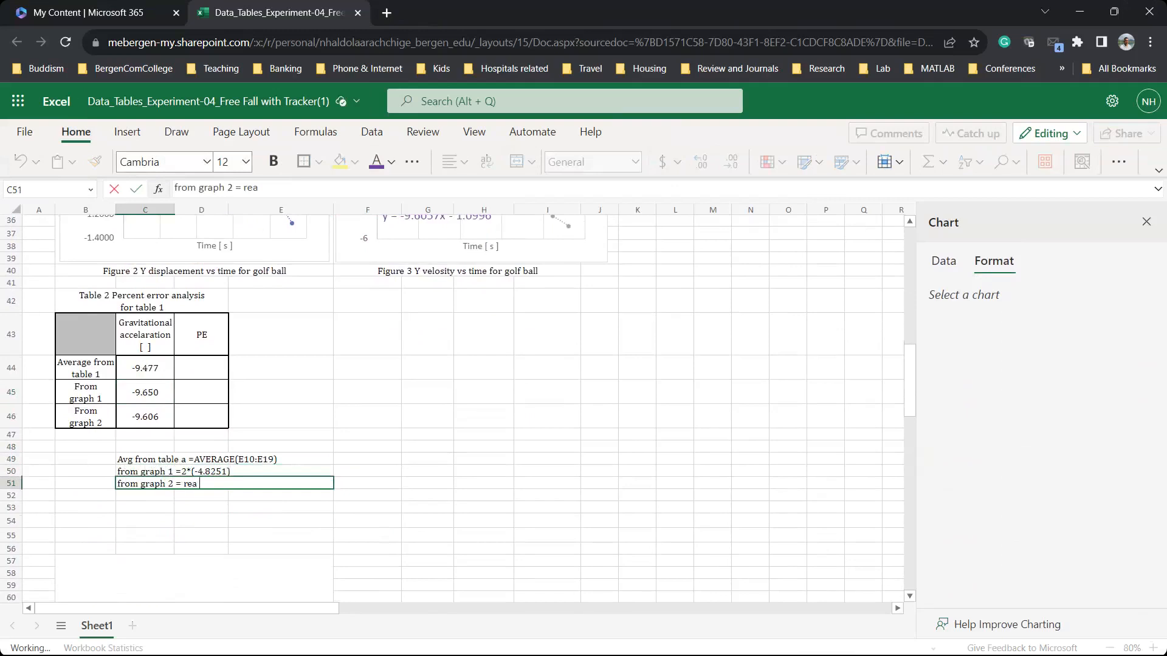
type("the slope of the ")
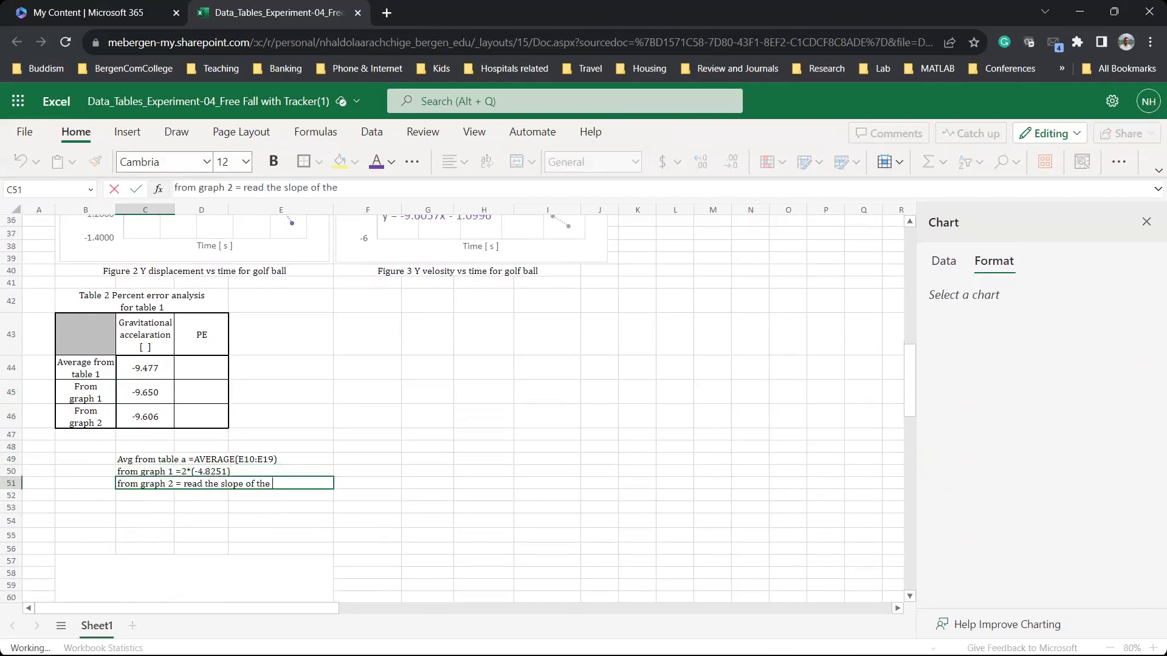
type("graph")
key("Return")
- Calculate the percent error for the table 1 average in D44 with the formula =ABS(-9.81-C44)/ABS(-9.81)*100
left_click(209, 374)
type("=abs(")
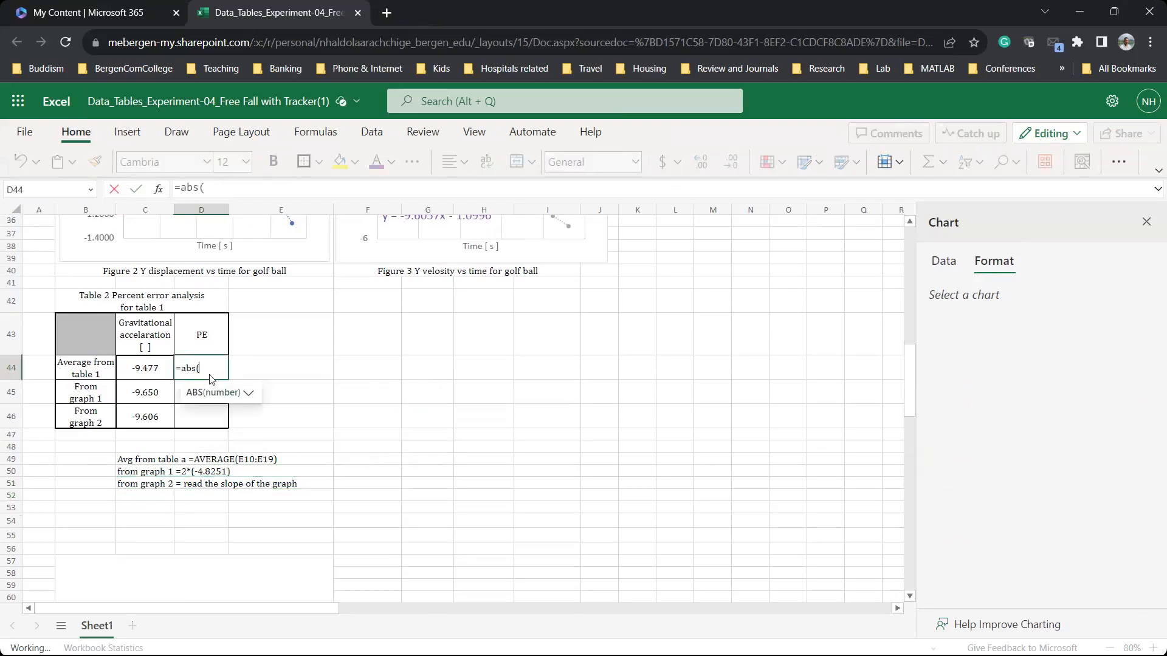
type("-9.81-")
left_click(144, 368)
type(")")
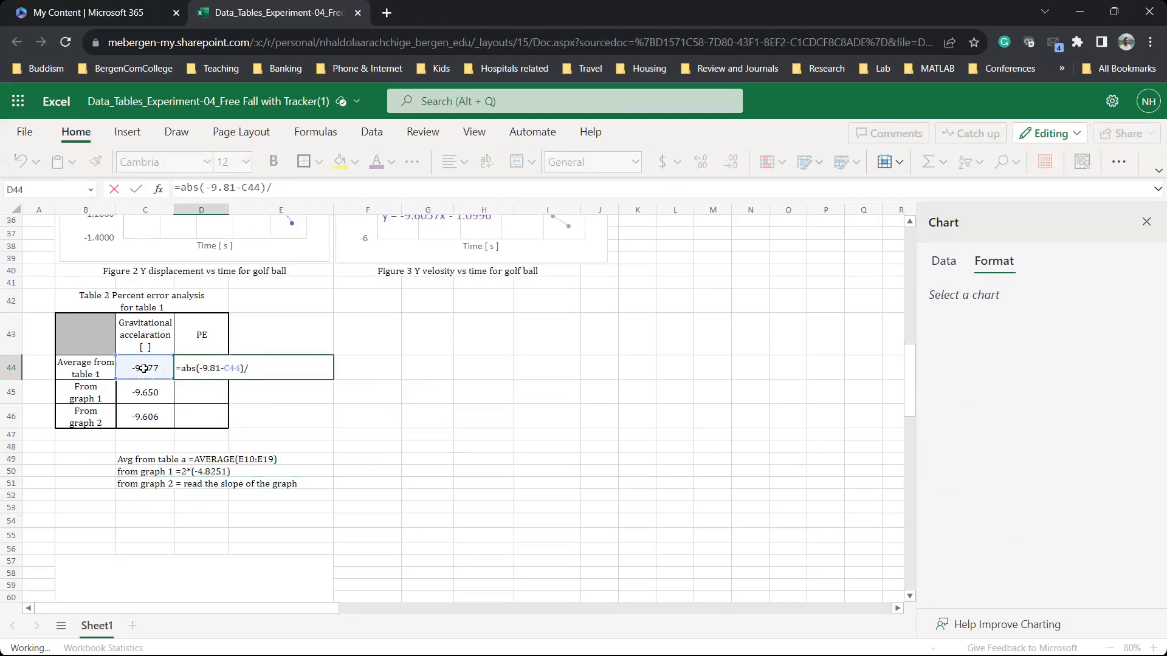
type("/abs(")
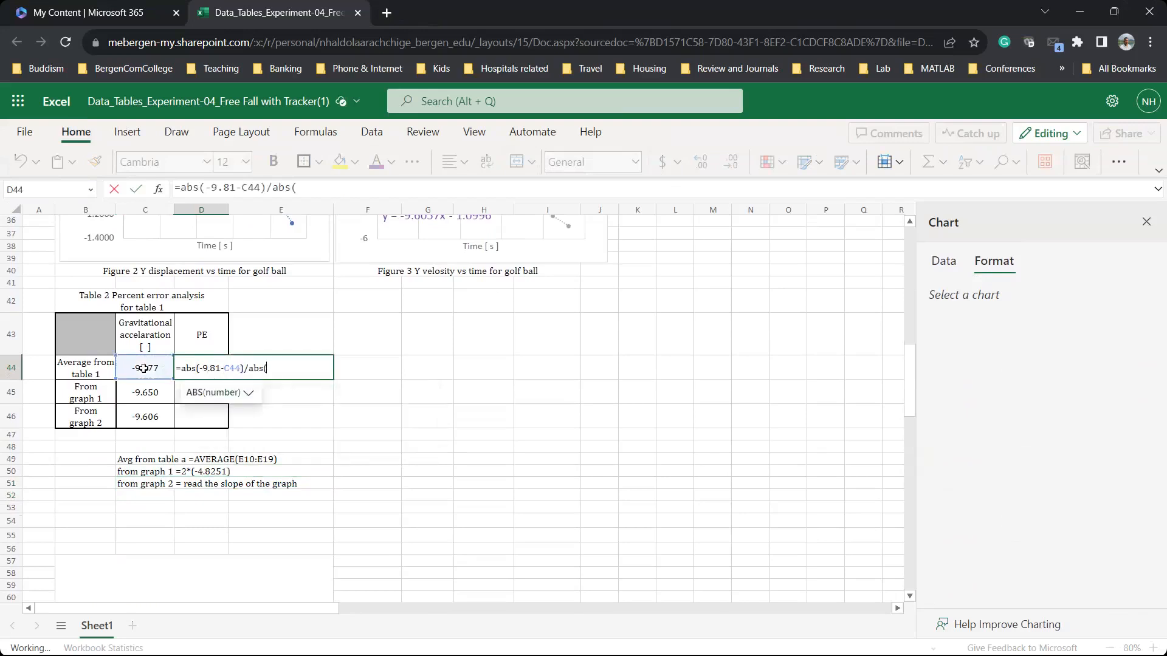
type("-9.81)*100")
key("Return")
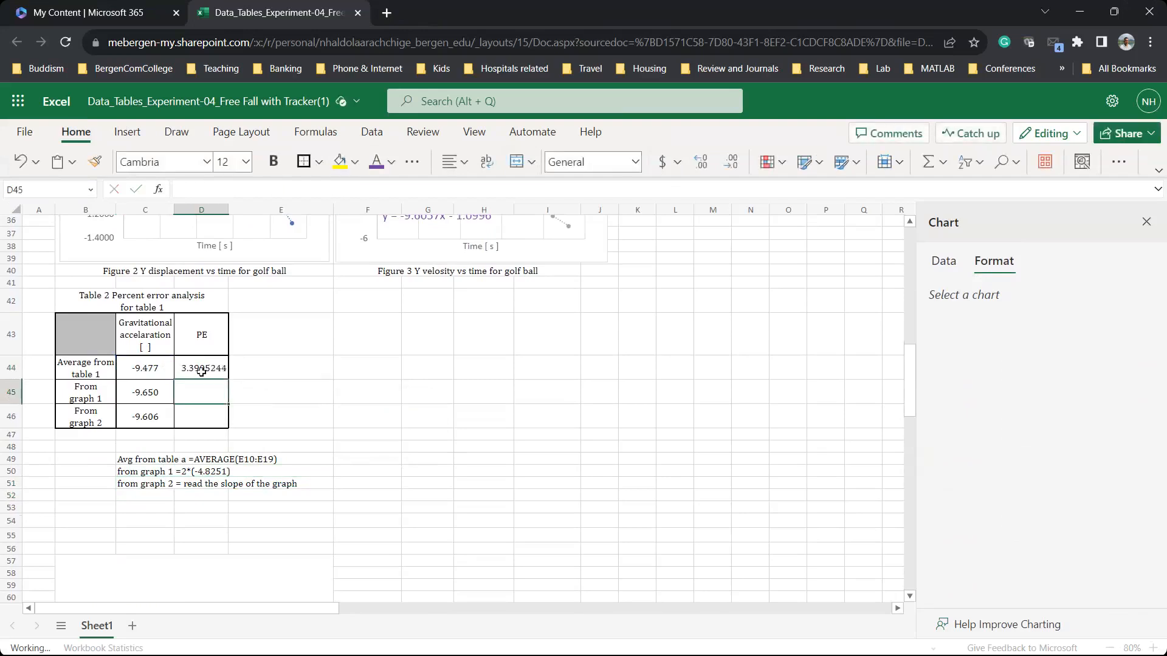
- Fill the percent error formula from D44 down to D46
left_click(205, 371)
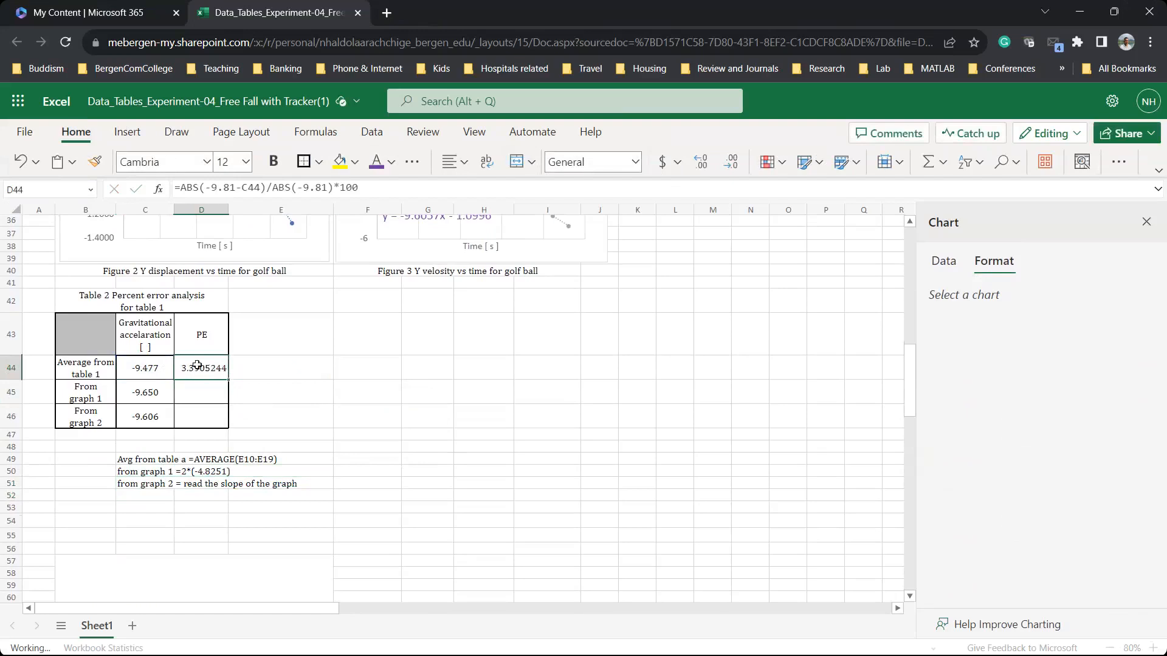
scroll(197, 366, "up", 5, "ctrl")
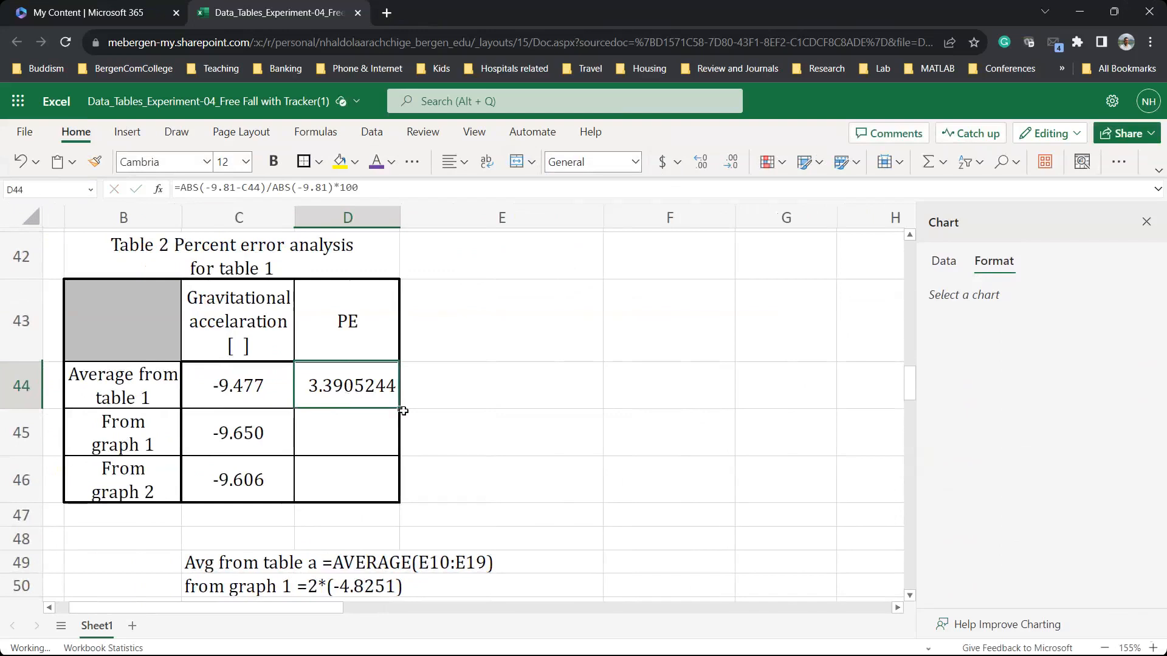
left_click_drag(399, 409, 395, 492)
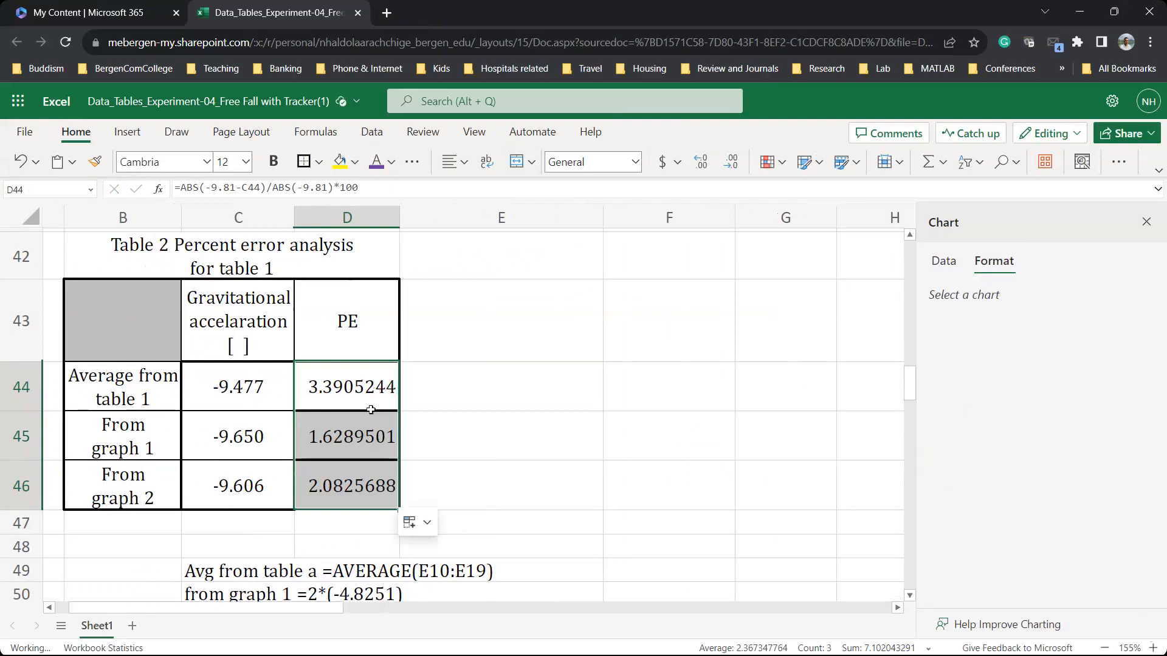
- Reduce the percent error values in D44:D46 to one decimal place
left_click(732, 164)
left_click(731, 164)
left_click(731, 164)
left_click(732, 164)
left_click(732, 164)
left_click(732, 164)
left_click(483, 431)
- Center the percent error values in D44:D46 horizontally
left_click_drag(352, 381, 341, 480)
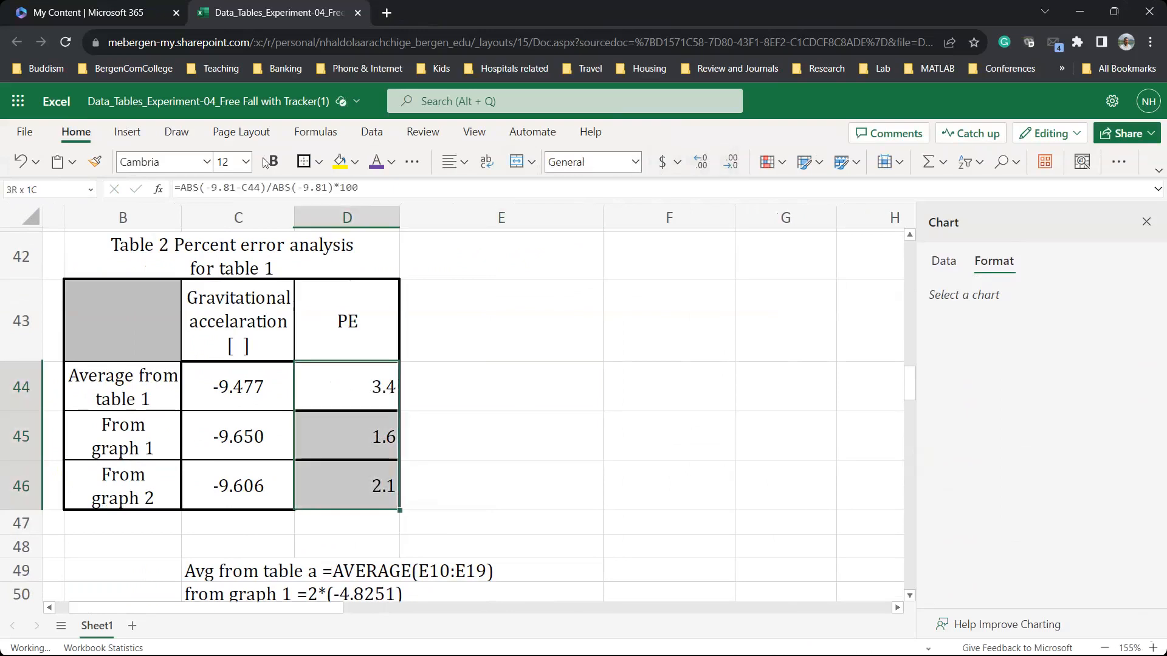
left_click(465, 162)
left_click(487, 224)
left_click(454, 380)
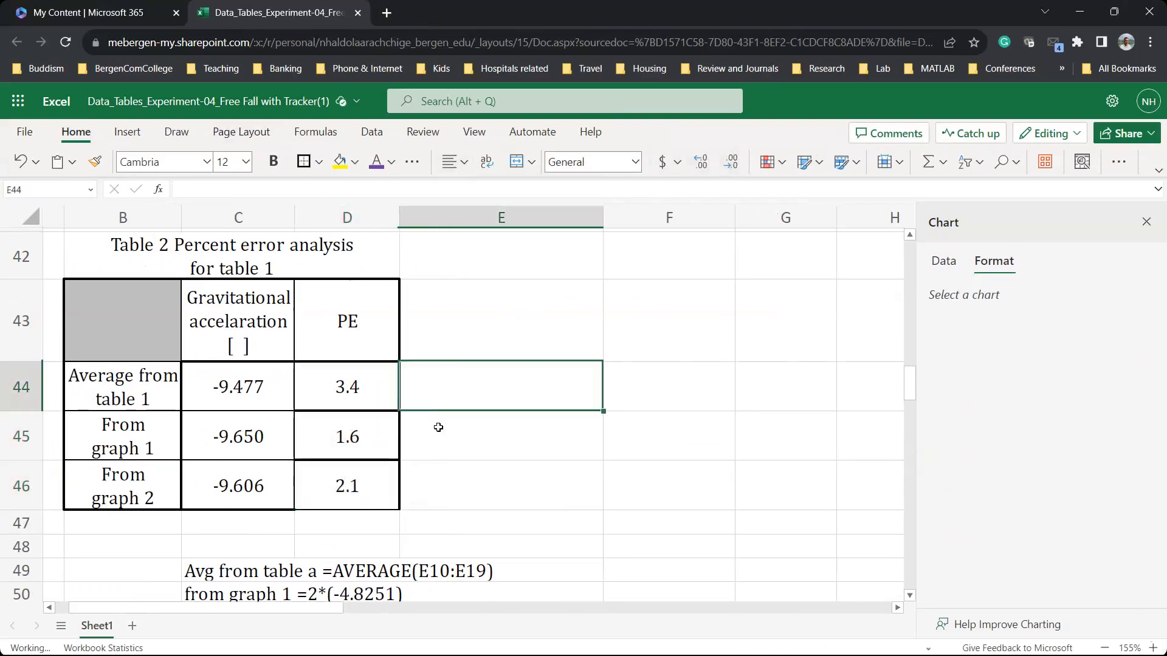
- Copy the D44 formula's text and enter the note "PE for raaw #44 =ABS(-9.81-C44)/ABS(-9.81)*100" in C52
scroll(438, 427, "down", 2)
left_click(349, 253)
left_click(196, 191)
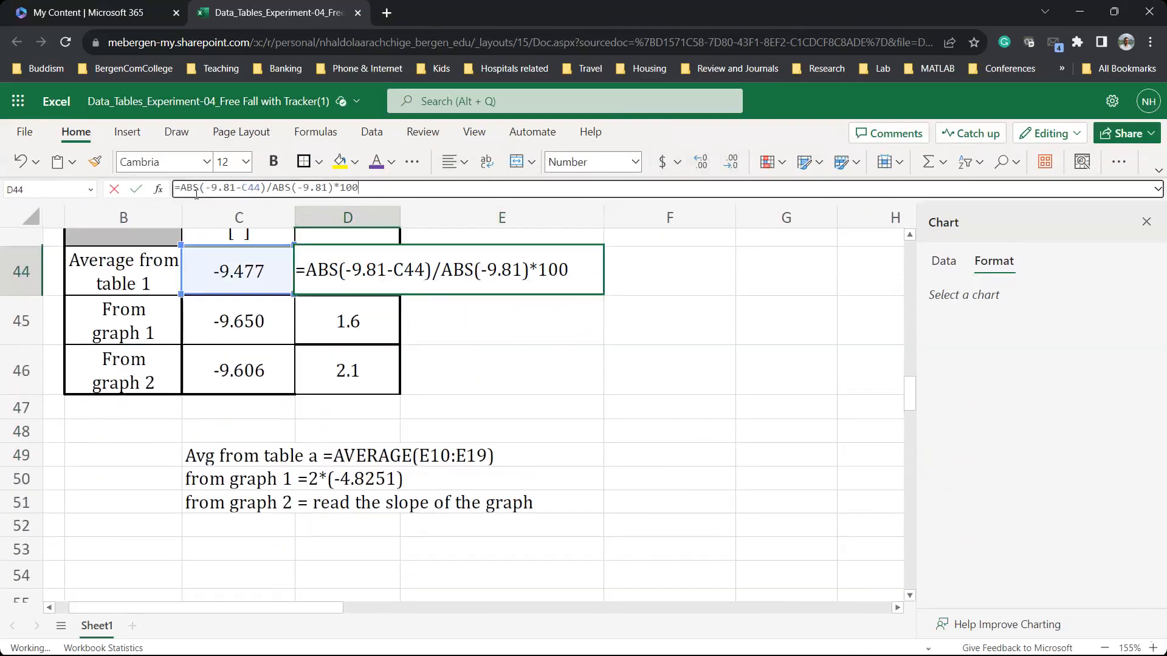
key("ctrl+a")
key("ctrl+c")
key("Escape")
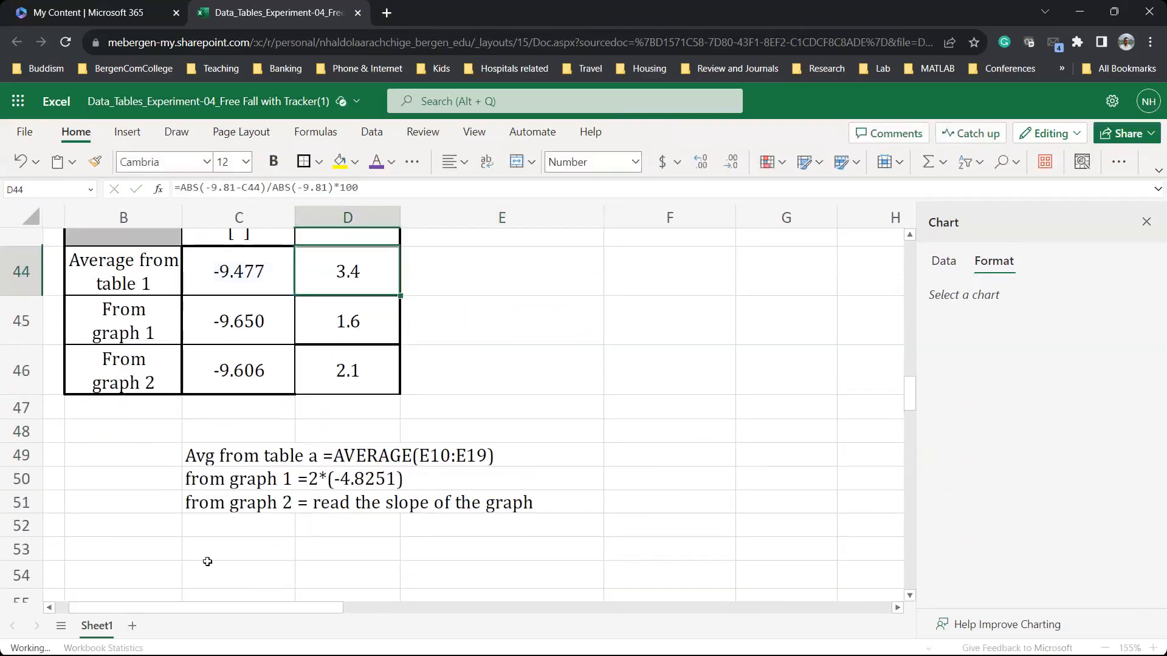
left_click(233, 525)
type("PE for")
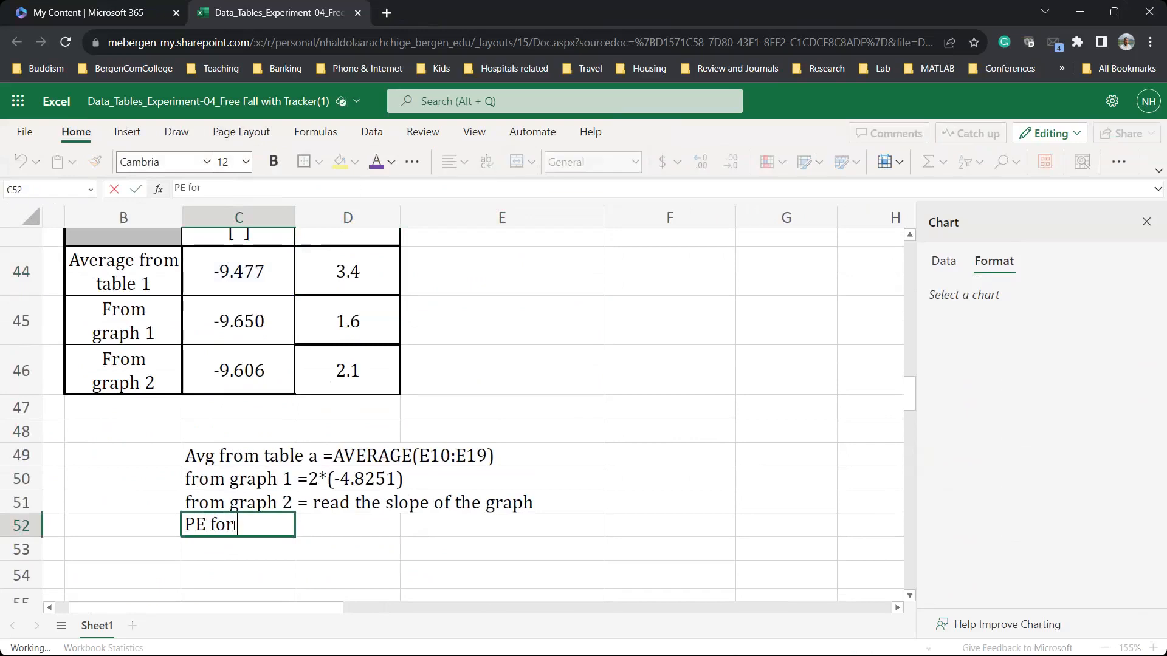
type(" raaw #")
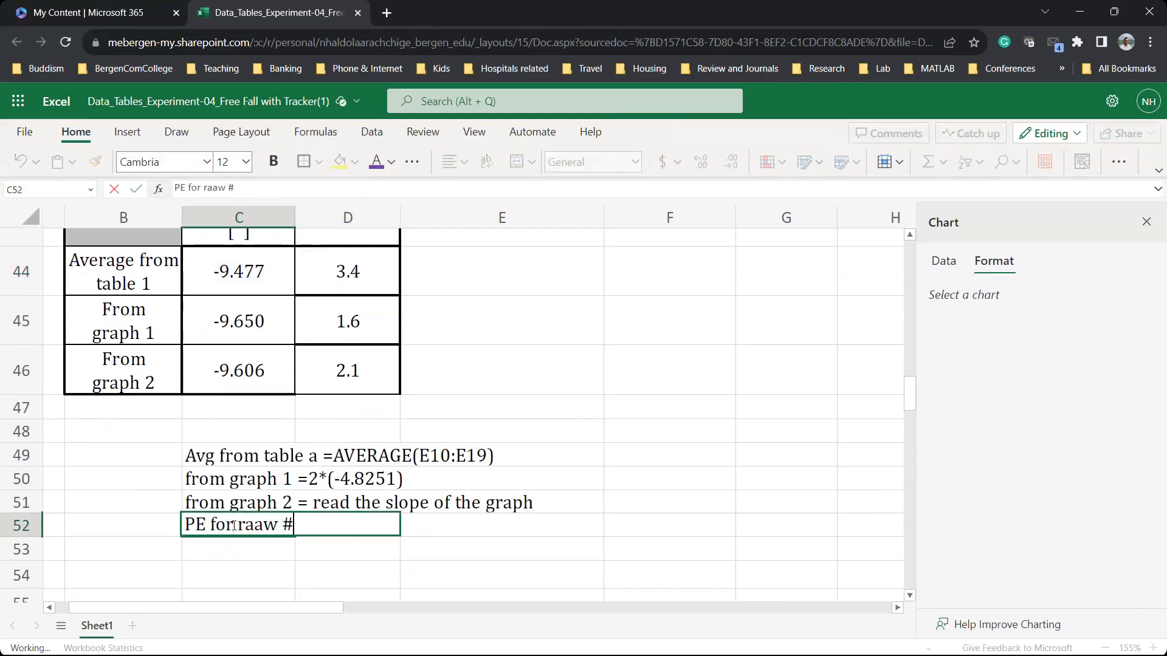
type("44")
key("ctrl+v")
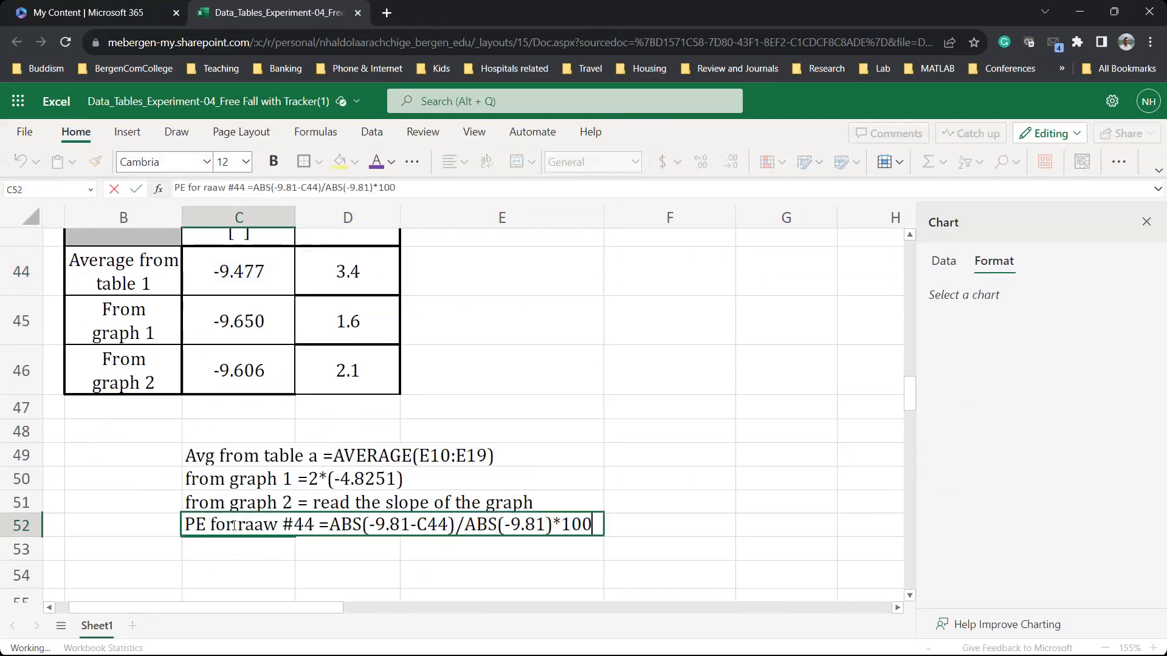
key("Return")
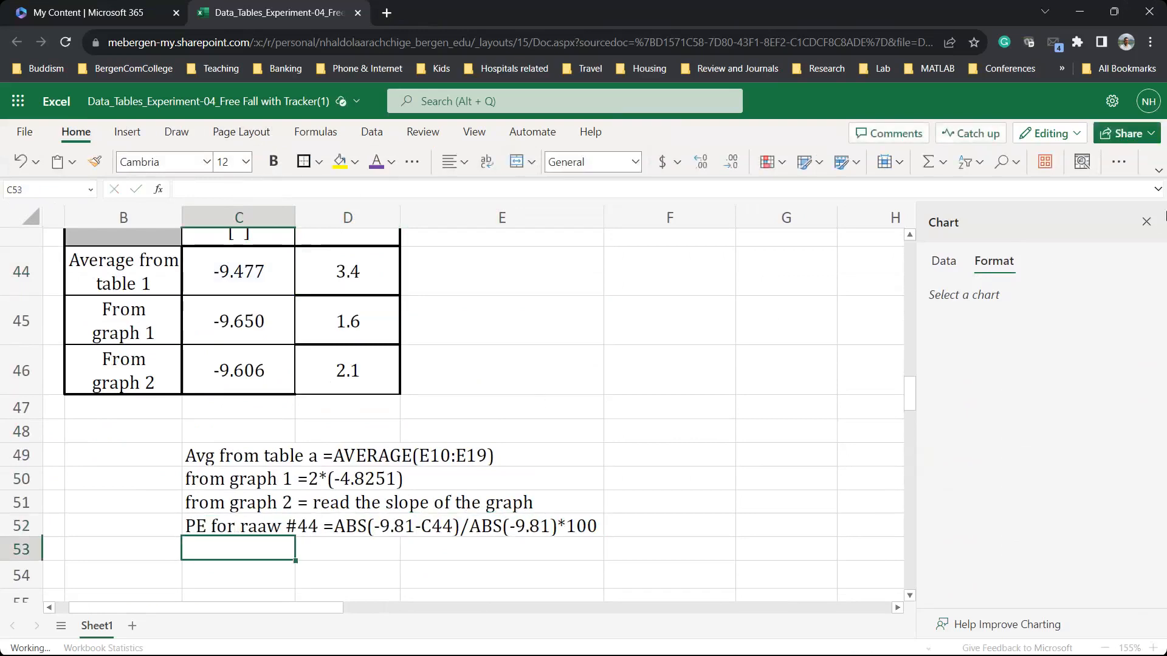
- Close the Chart pane and look over the golf ball data table, the charts and Table 2
left_click(1148, 222)
scroll(742, 412, "down", 5, "ctrl")
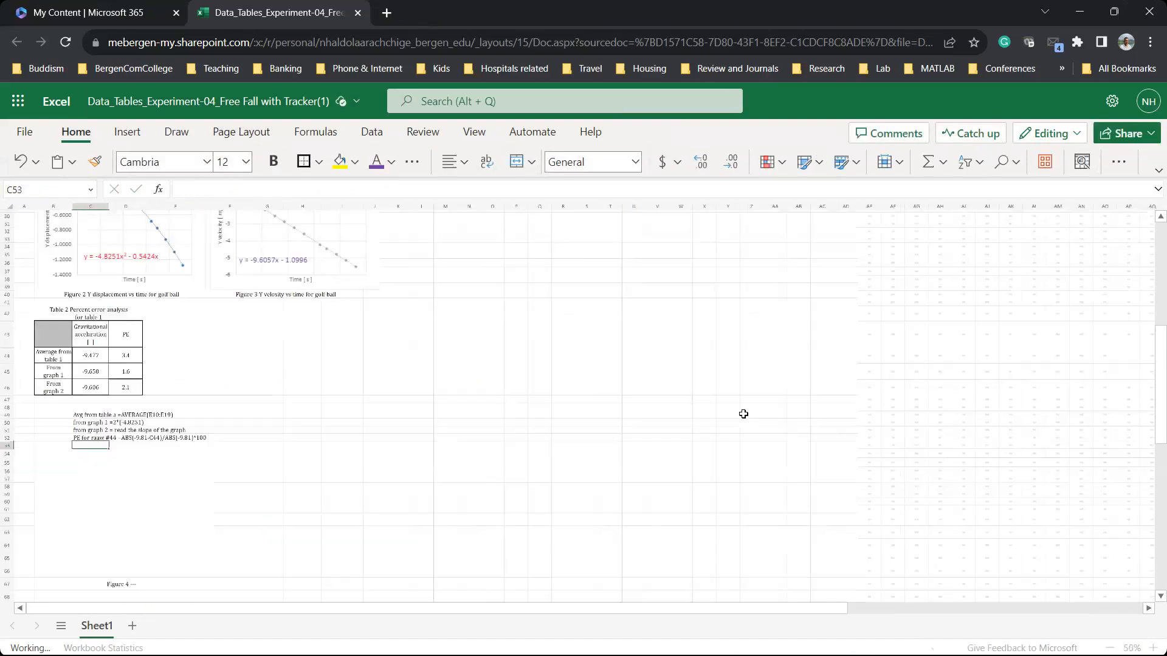
scroll(742, 411, "up", 4, "ctrl")
scroll(567, 481, "left", 6)
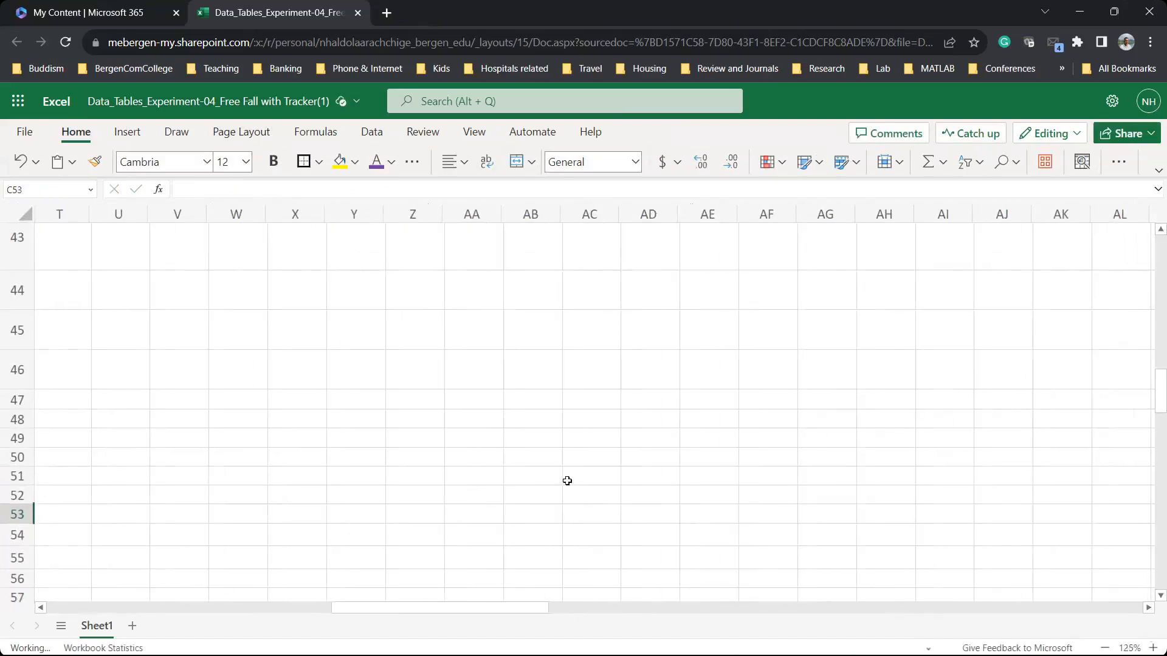
scroll(567, 481, "left", 4)
scroll(566, 480, "up", 5)
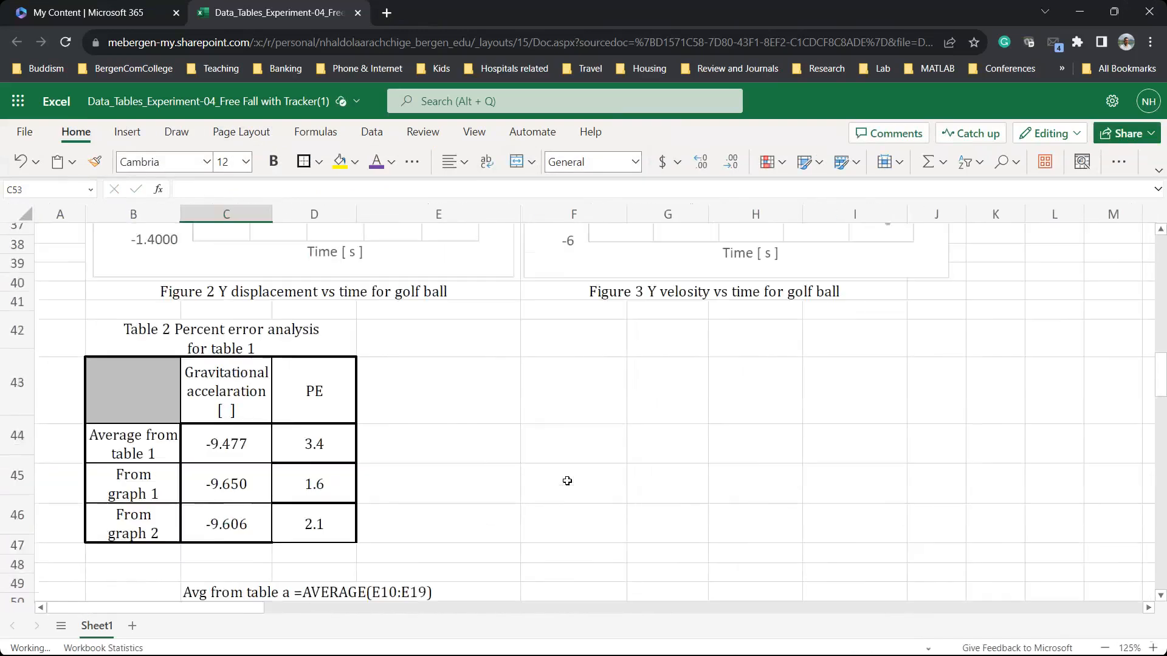
scroll(567, 481, "up", 6)
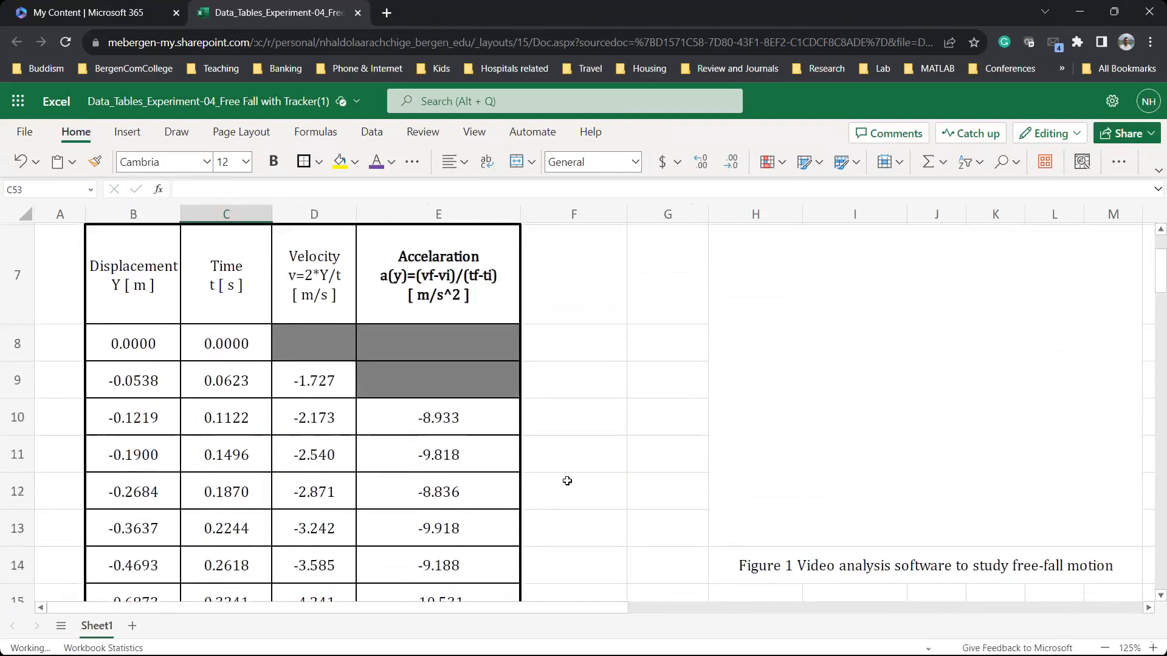
scroll(567, 480, "down", 3)
scroll(567, 481, "up", 2)
scroll(568, 483, "down", 2)
scroll(568, 485, "down", 10)
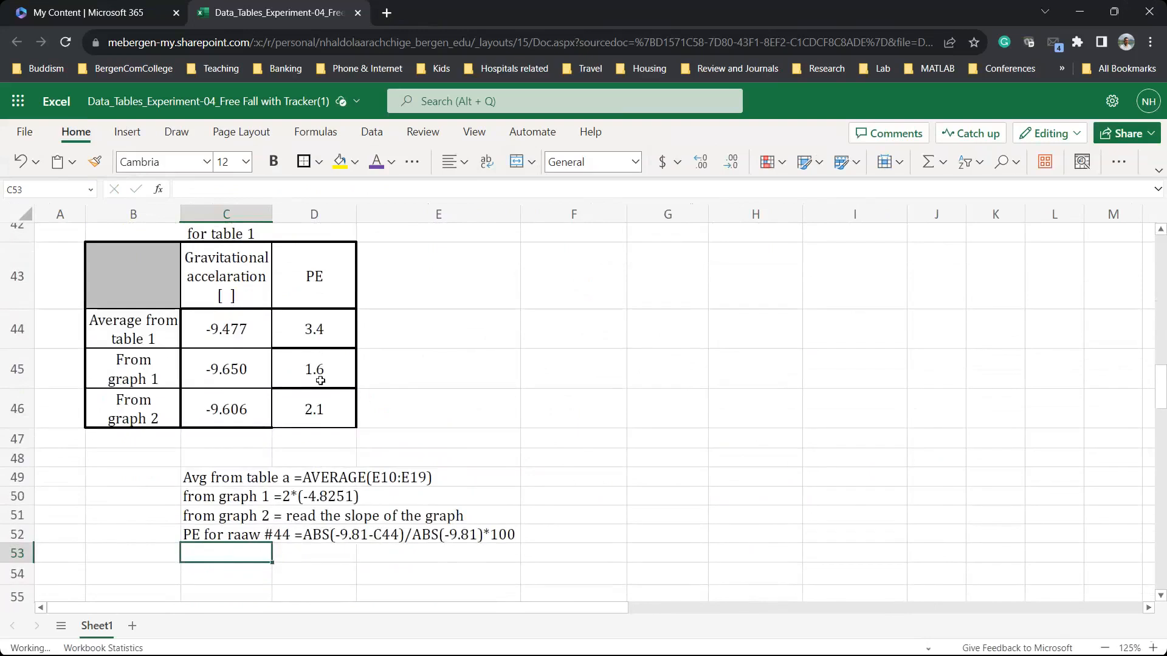
- Add the unit m/s^2 inside the brackets of the gravitational acceleration heading in C43
left_click(245, 298)
left_click(241, 187)
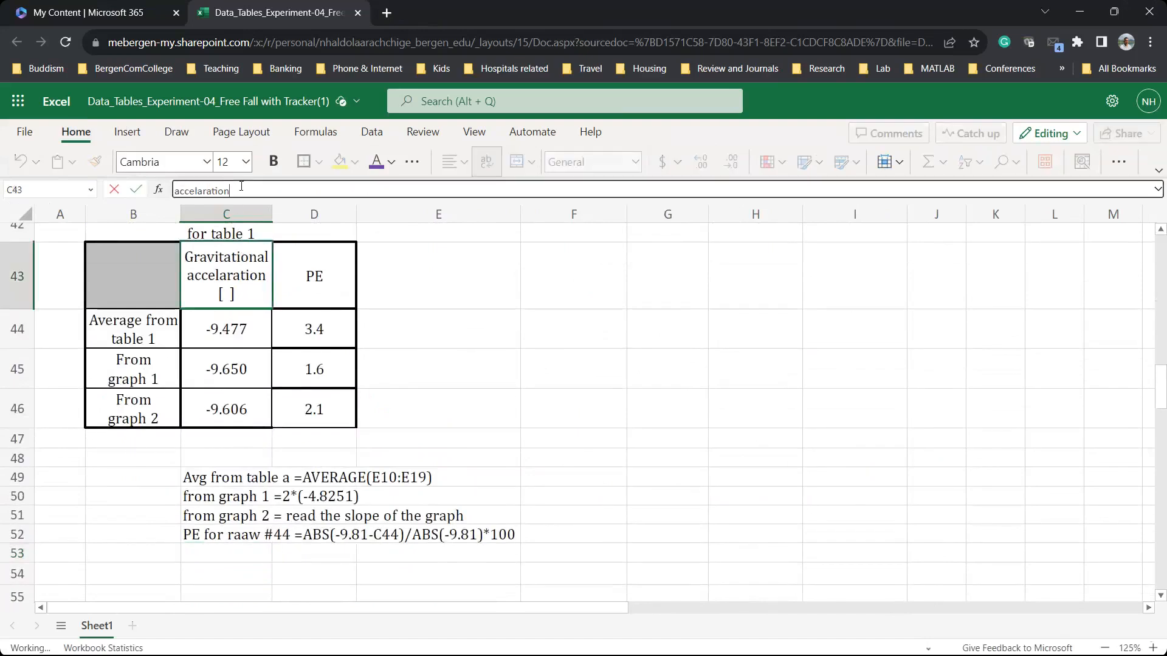
type("m/s^2")
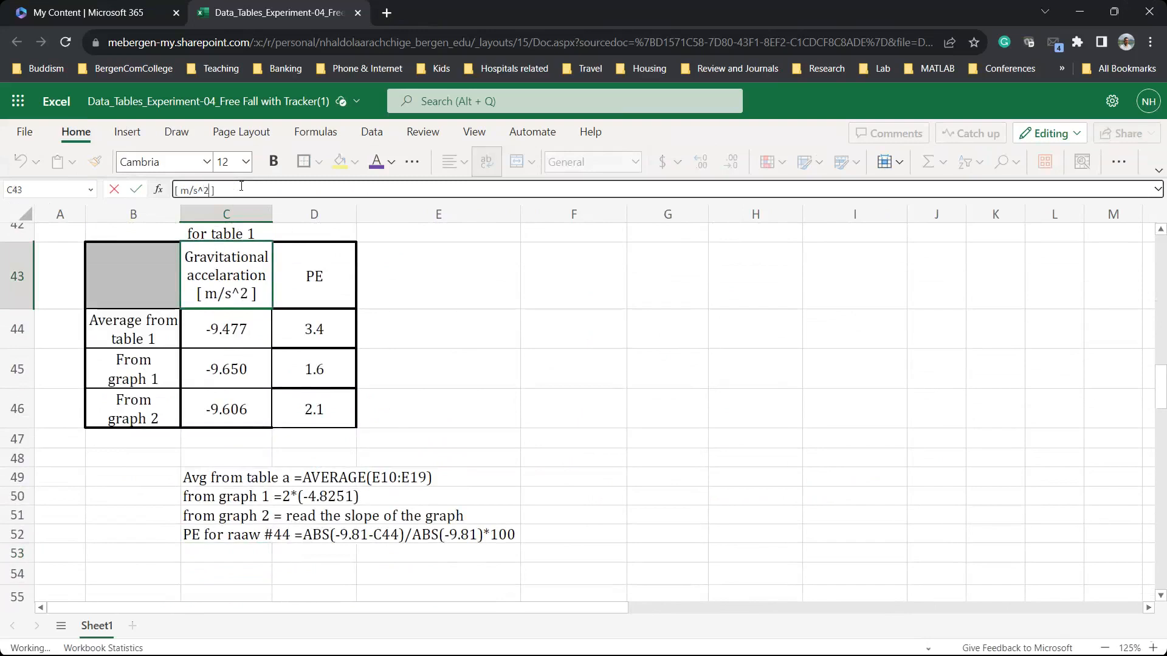
key("Return")
- Review the remaining worksheet sections, including Figure 4, terminal velocity, pre-lab questions and discussion, and recheck the charts and tables
scroll(369, 477, "down", 2)
scroll(368, 477, "down", 5)
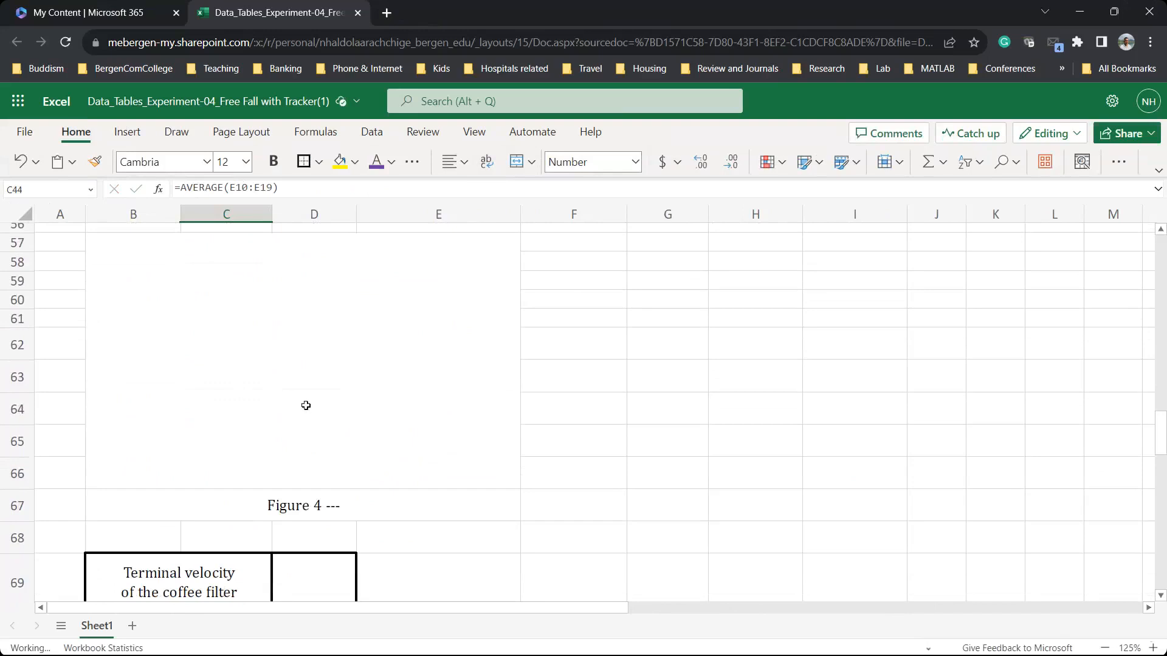
scroll(269, 348, "down", 5)
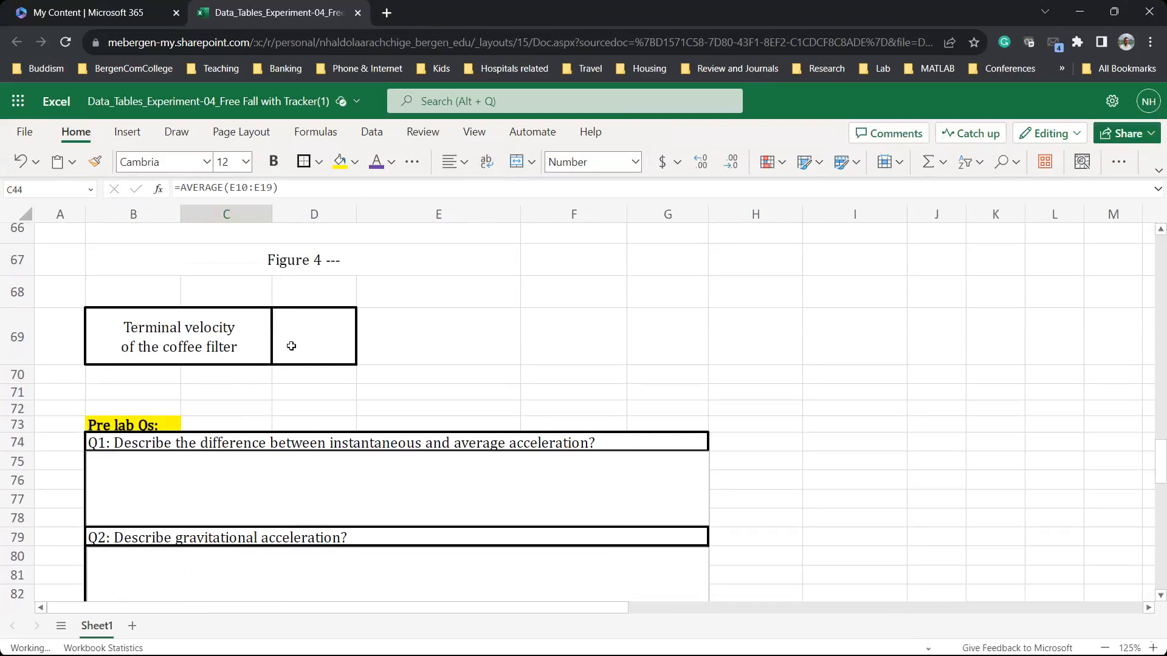
scroll(291, 346, "down", 8)
scroll(292, 344, "up", 15)
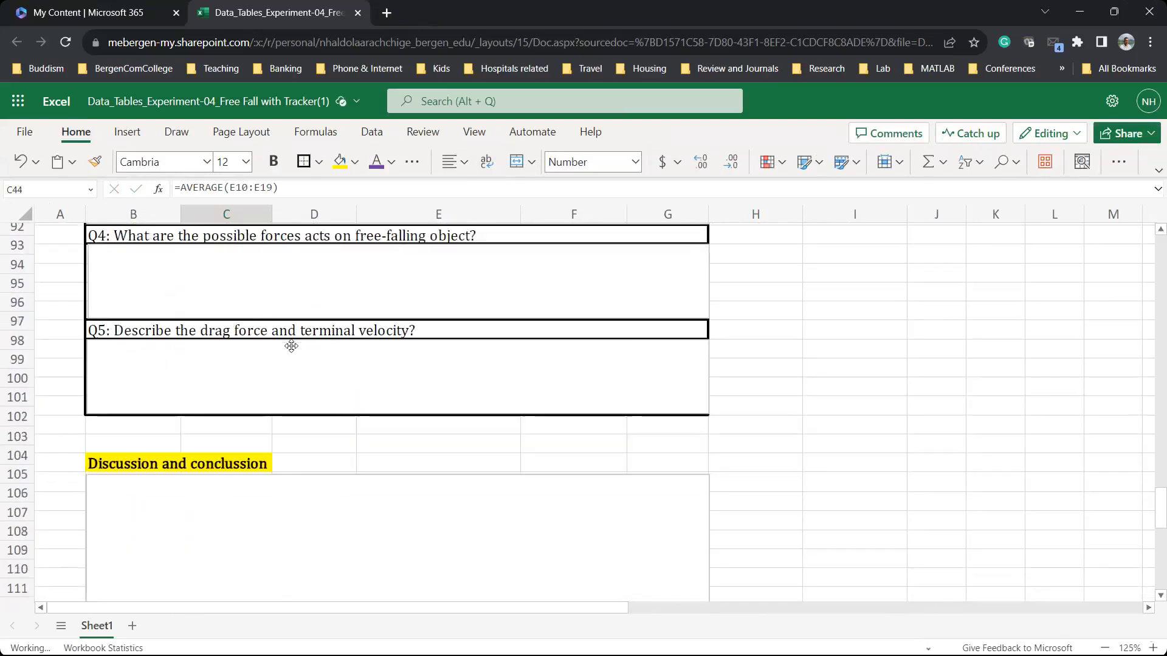
scroll(292, 349, "up", 8)
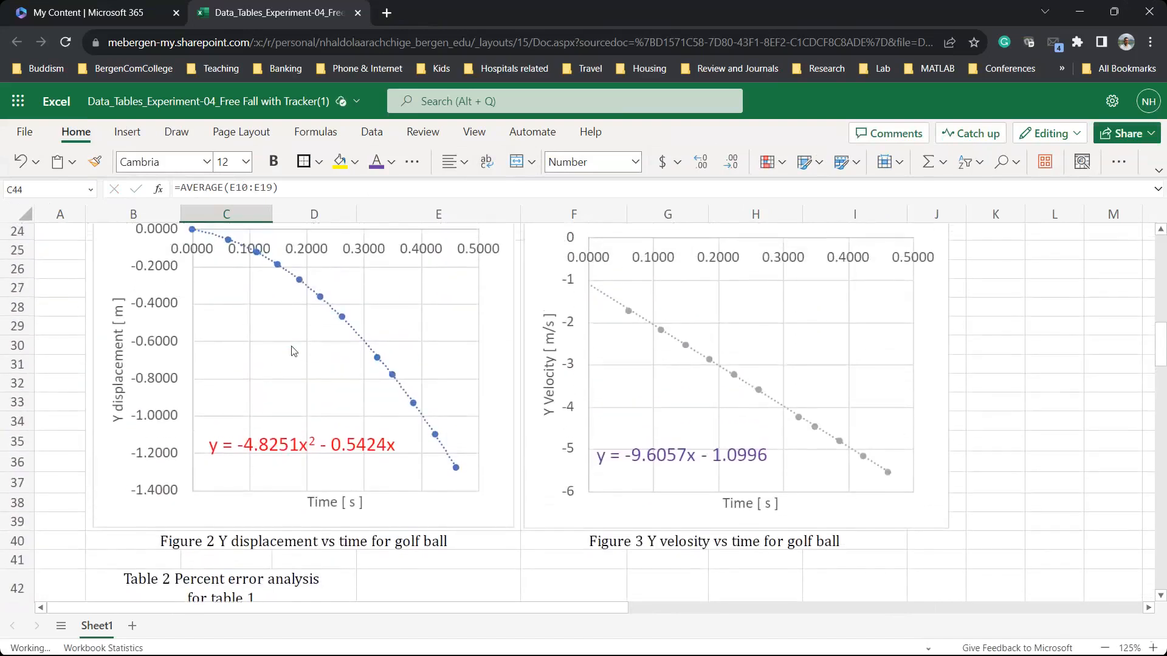
scroll(393, 386, "up", 3)
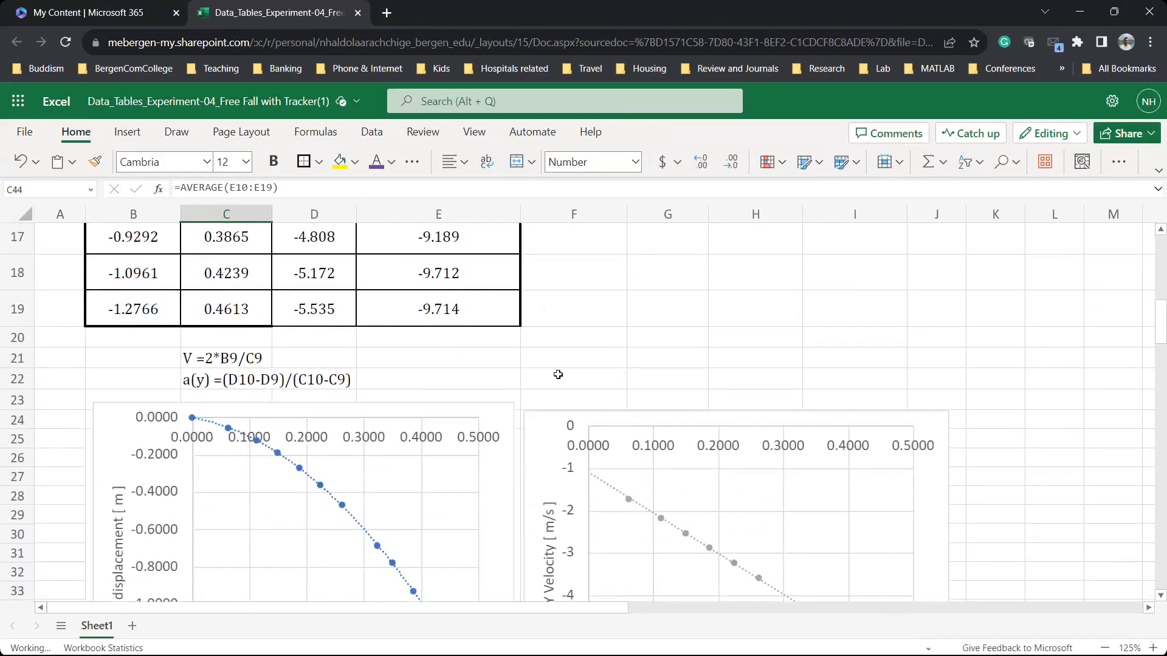
left_click(595, 340)
scroll(595, 346, "down", 10)
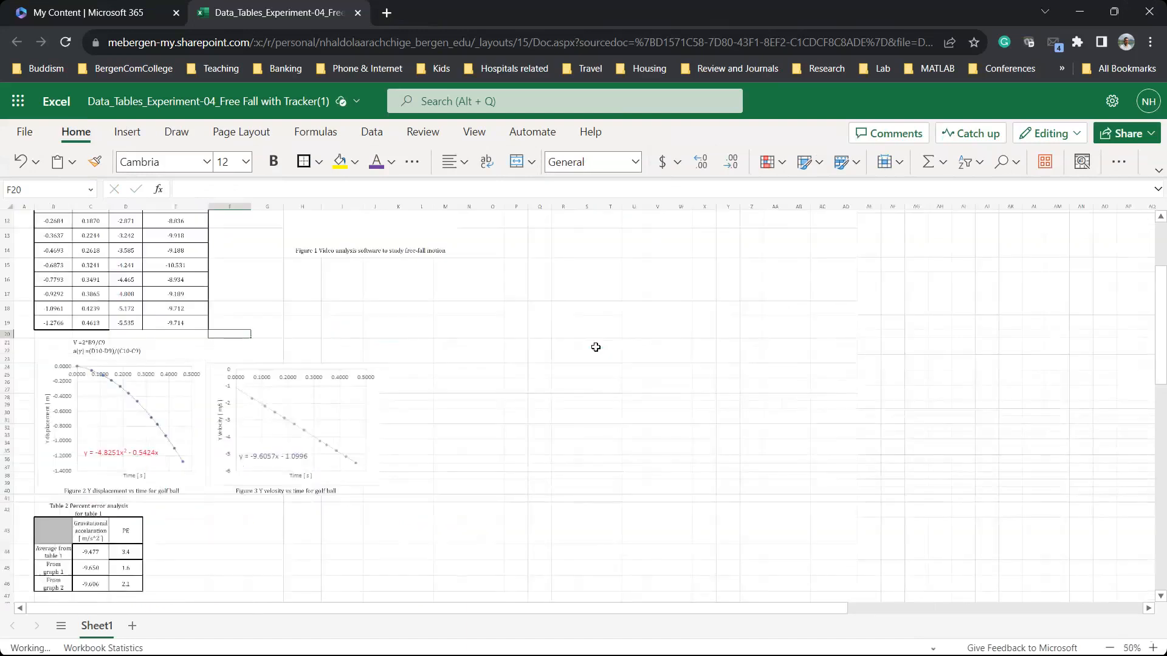
- Enlarge the worksheet to 145% and return to the name and date block and the start of Table 1
scroll(595, 347, "up", 9)
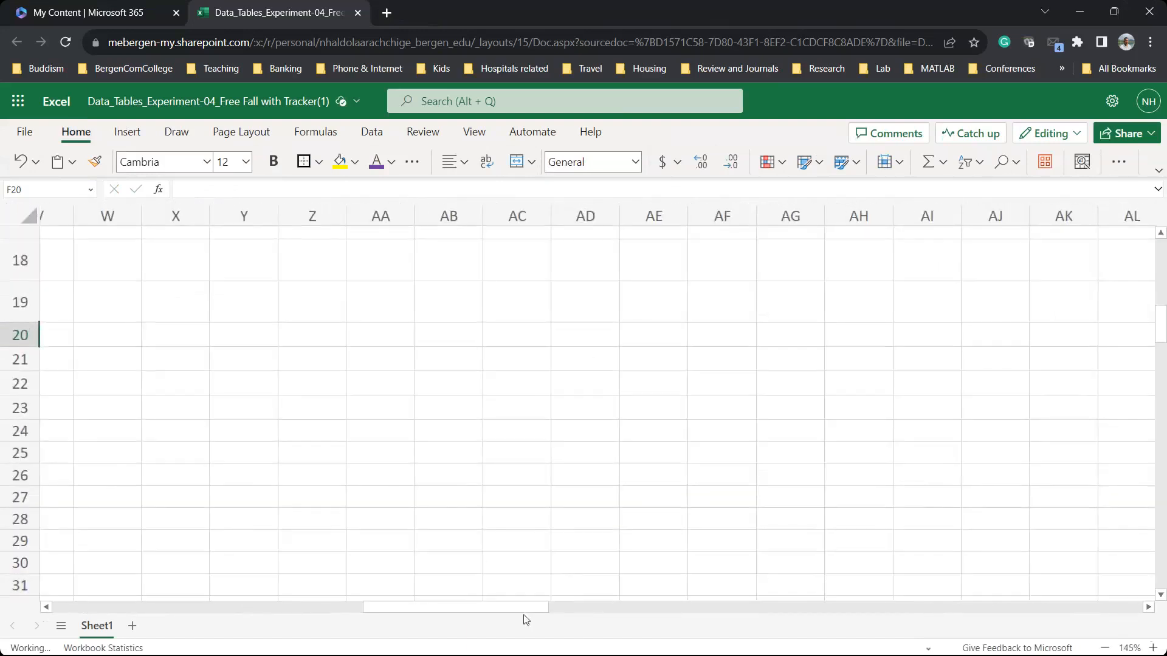
left_click_drag(506, 607, 107, 602)
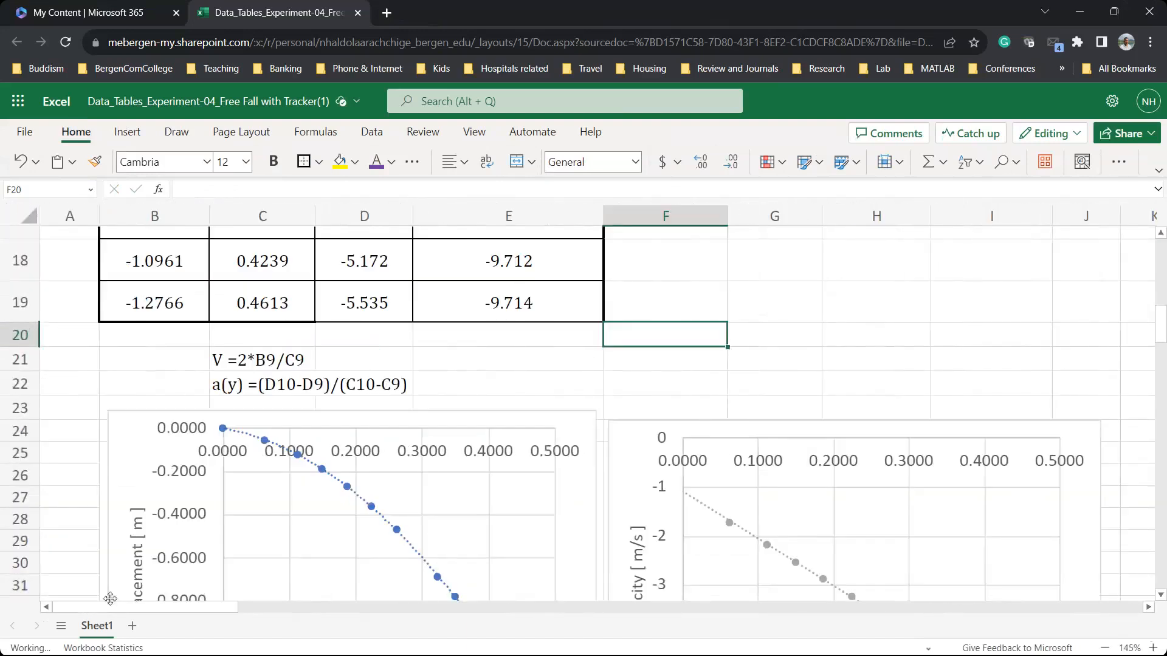
scroll(405, 475, "up", 10)
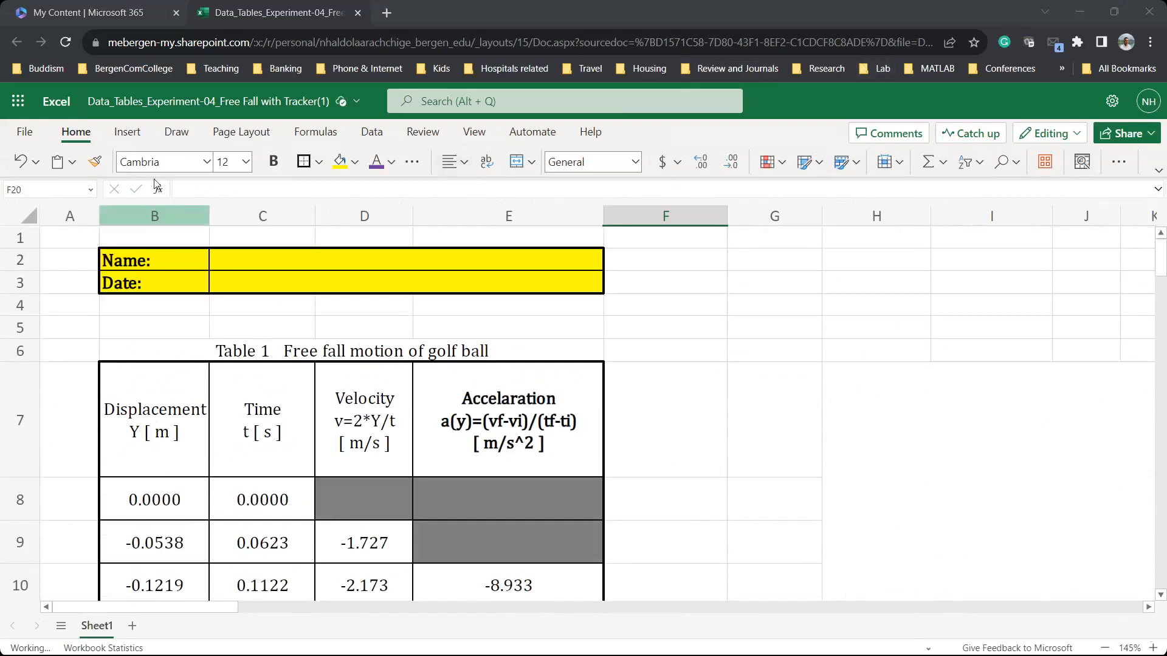
- Check the workbook among the recent documents in the app launcher and on the Microsoft 365 home page, and return to the worksheet
left_click(17, 105)
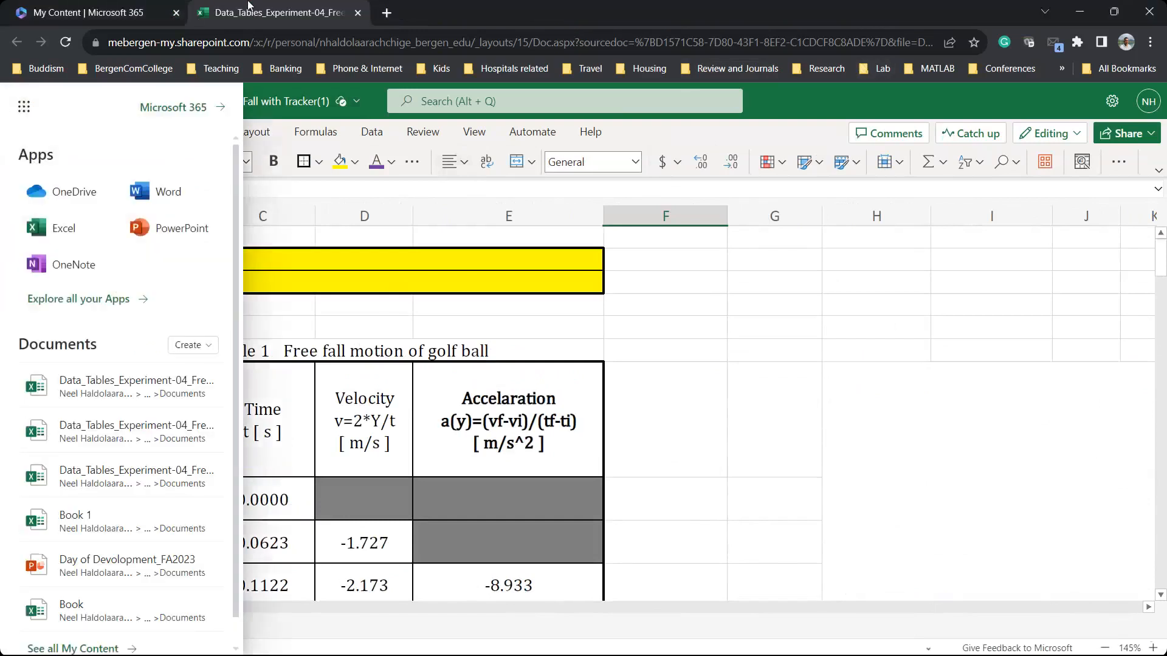
left_click(338, 214)
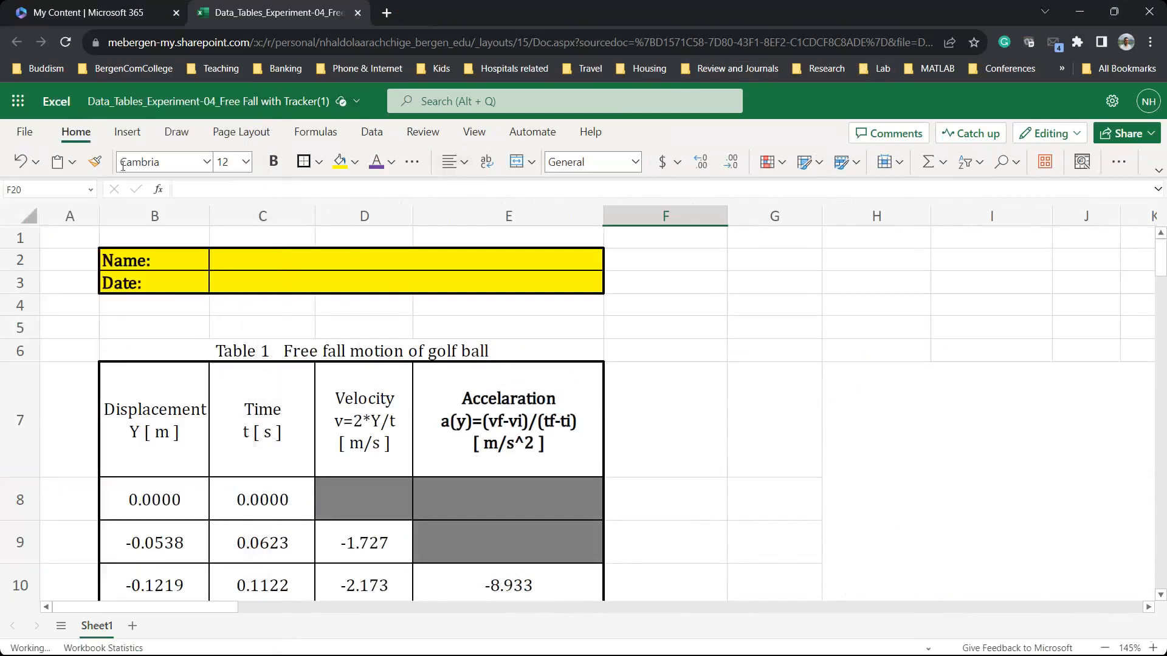
left_click(79, 9)
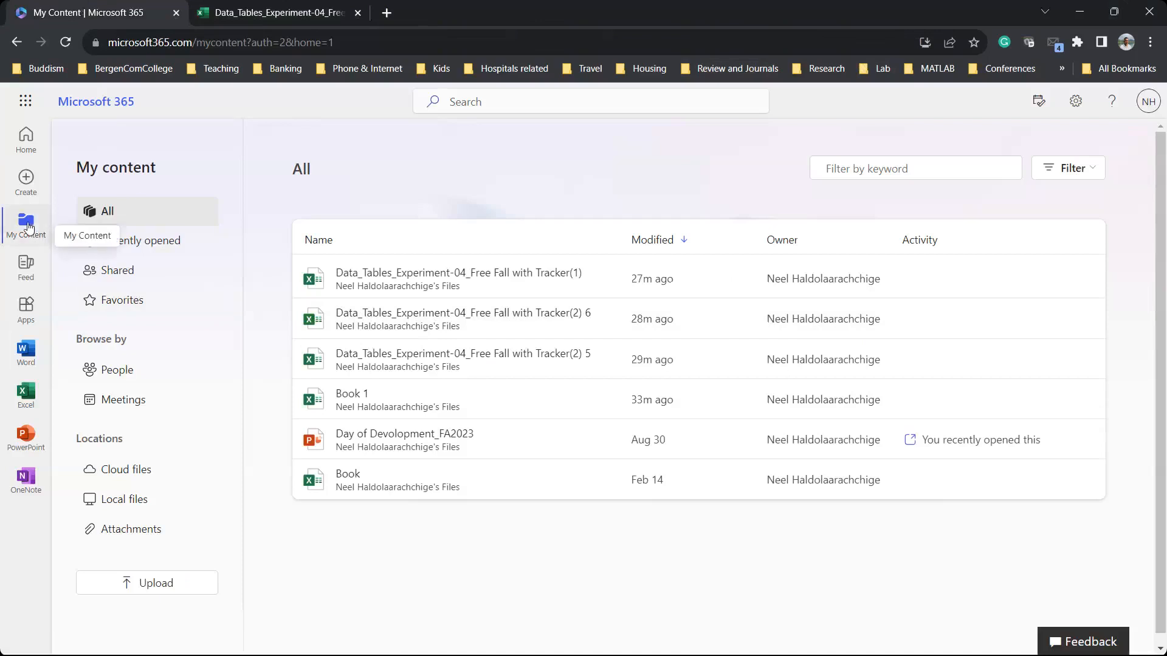
left_click(28, 141)
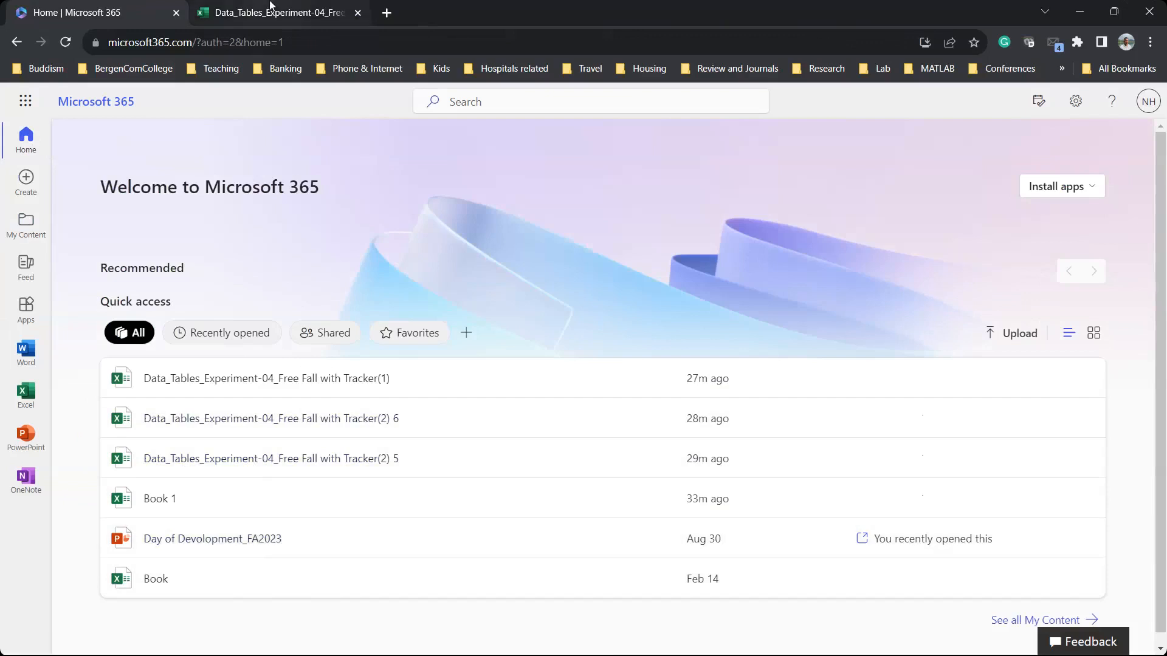
left_click(270, 12)
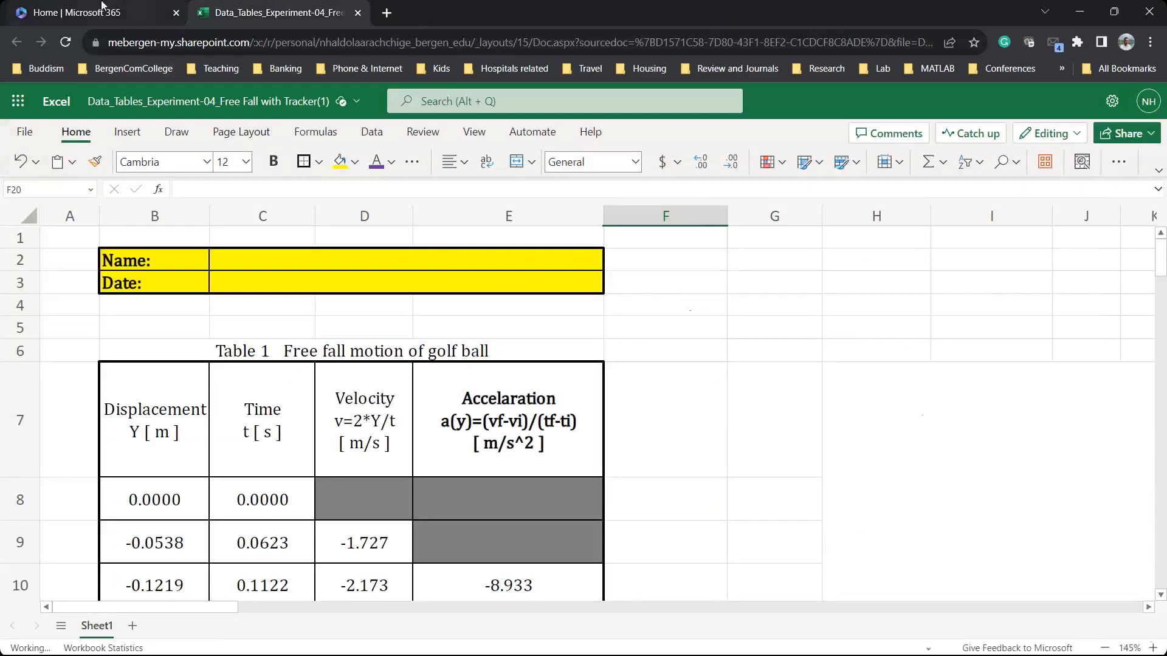
left_click(100, 11)
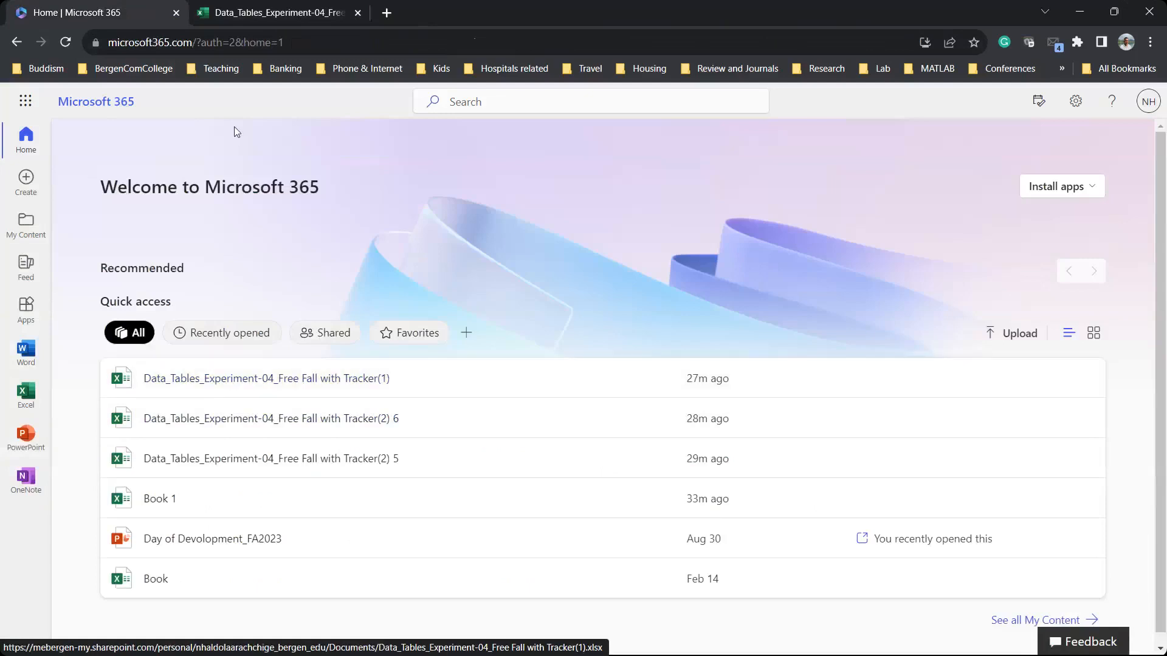
left_click(261, 10)
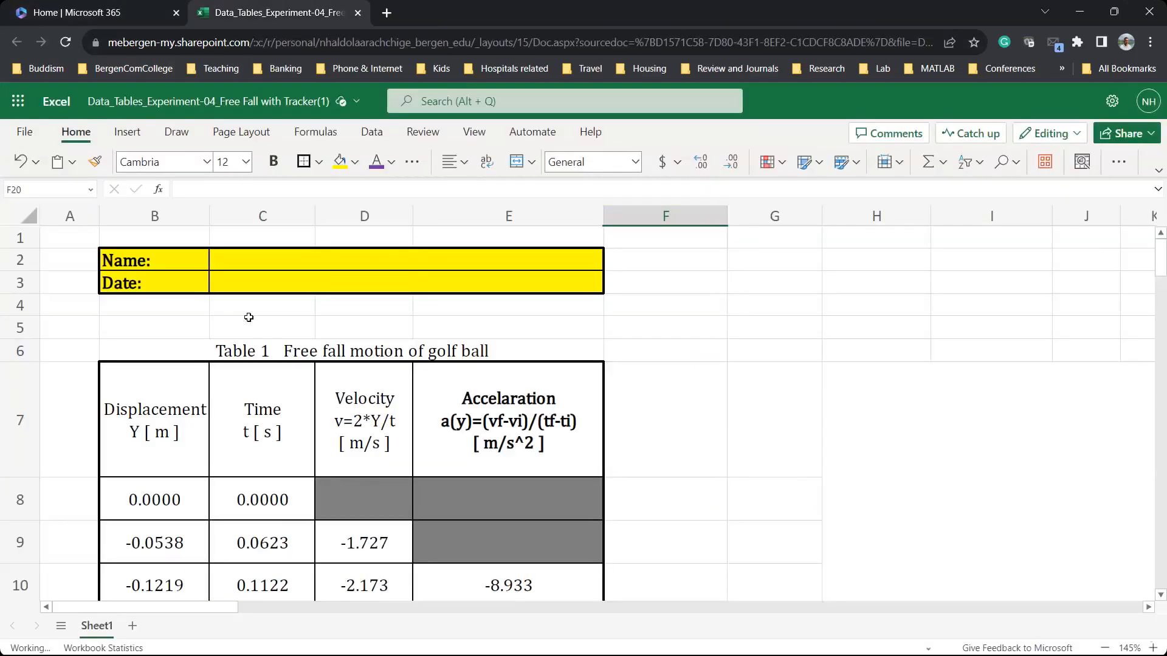
- Download a copy of the workbook to the computer
scroll(248, 317, "down", 1)
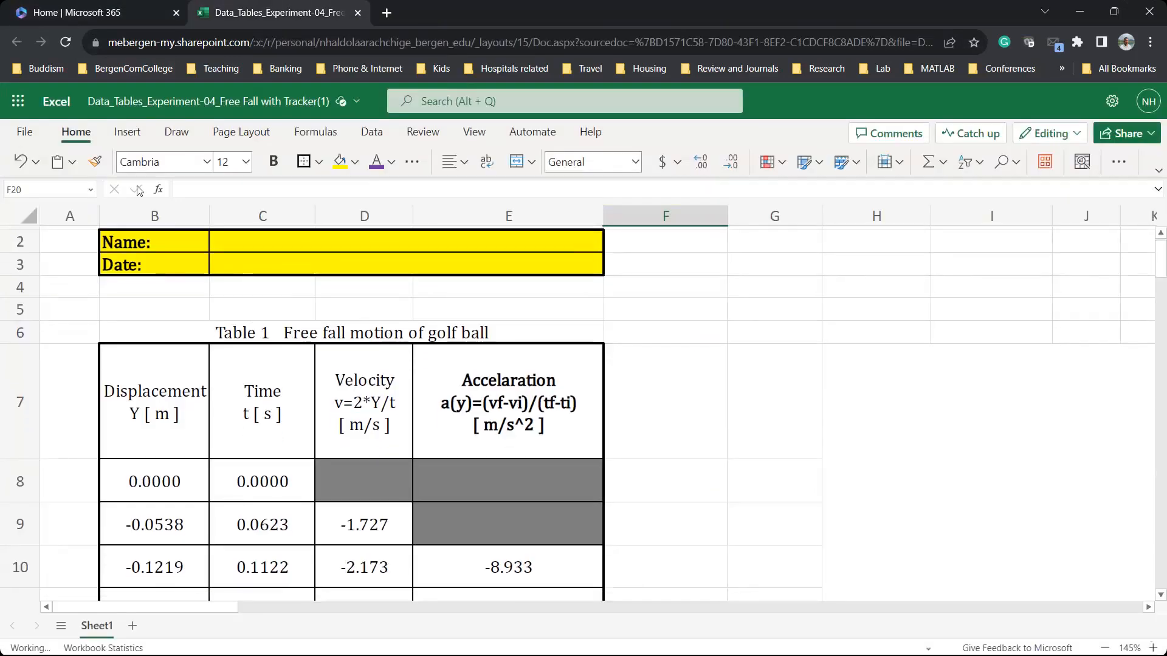
left_click(21, 136)
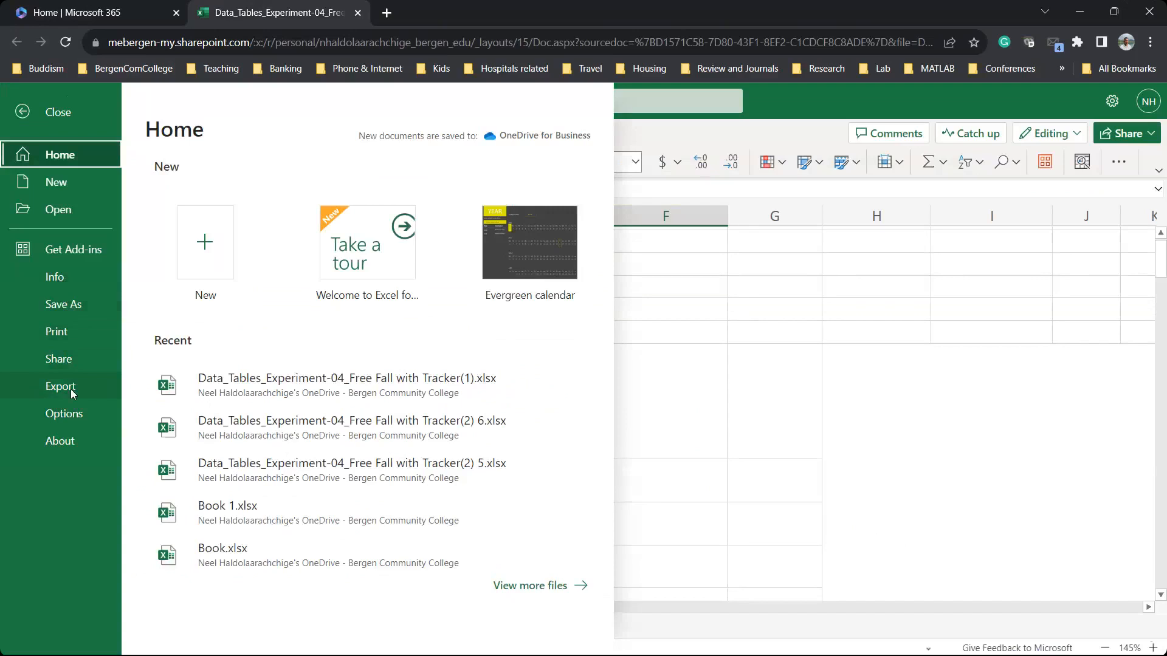
left_click(74, 308)
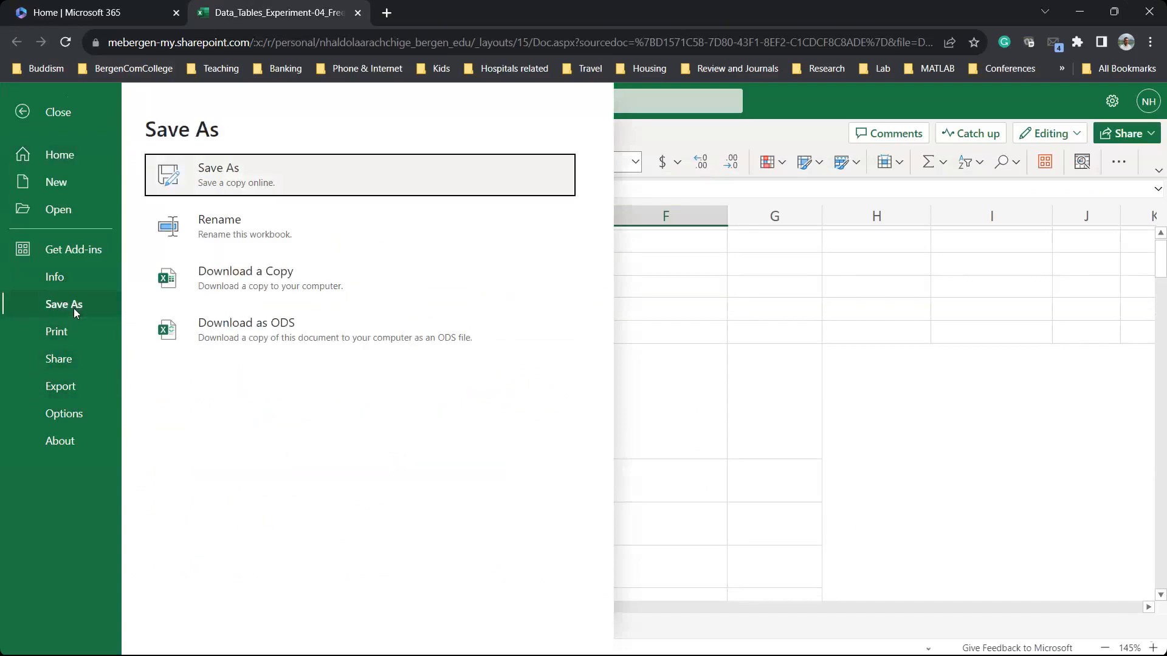
left_click(260, 279)
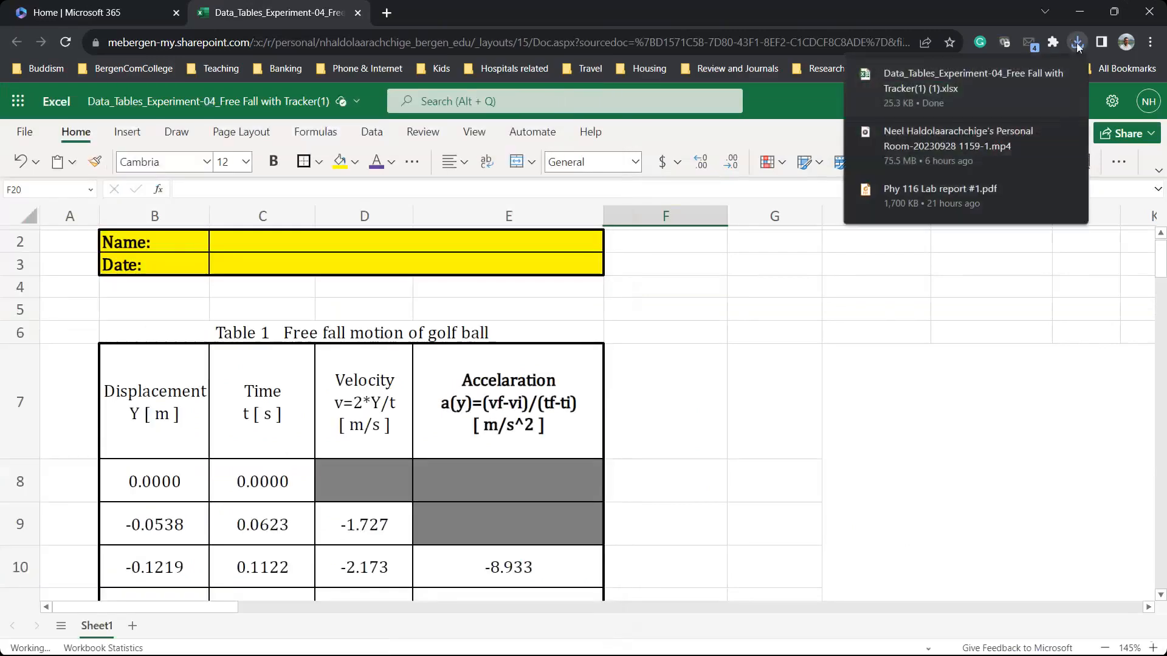
- Check the browser's recent downloads and switch to File Explorer to locate the downloaded workbook in the Downloads folder
left_click(1078, 42)
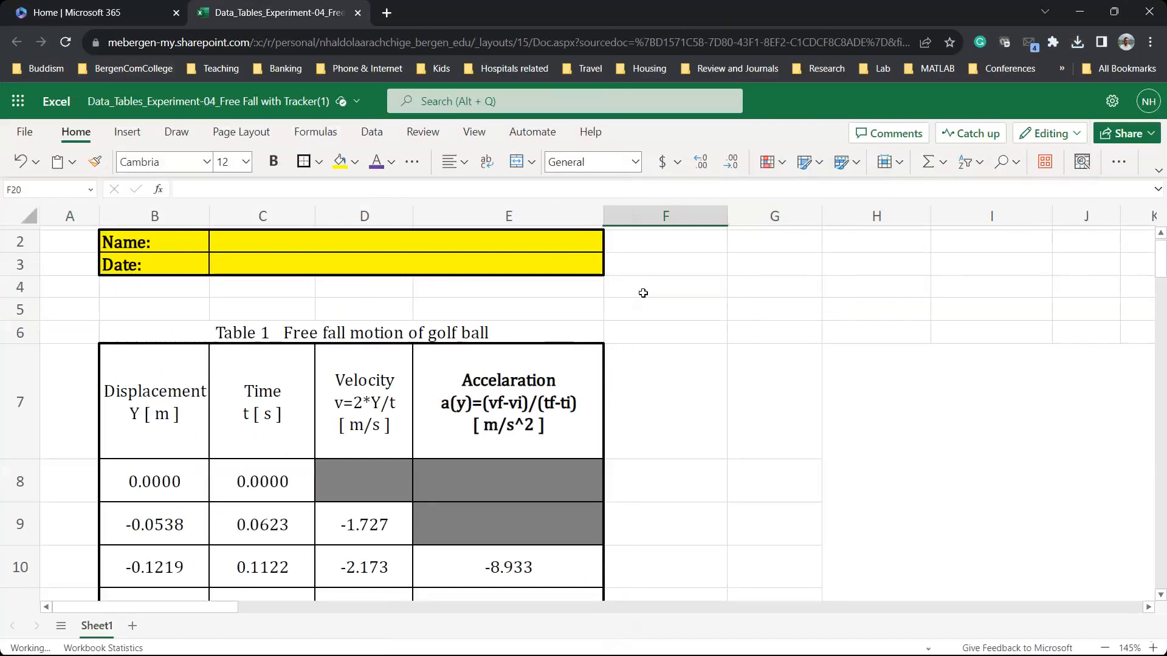
left_click(1079, 42)
left_click(711, 415)
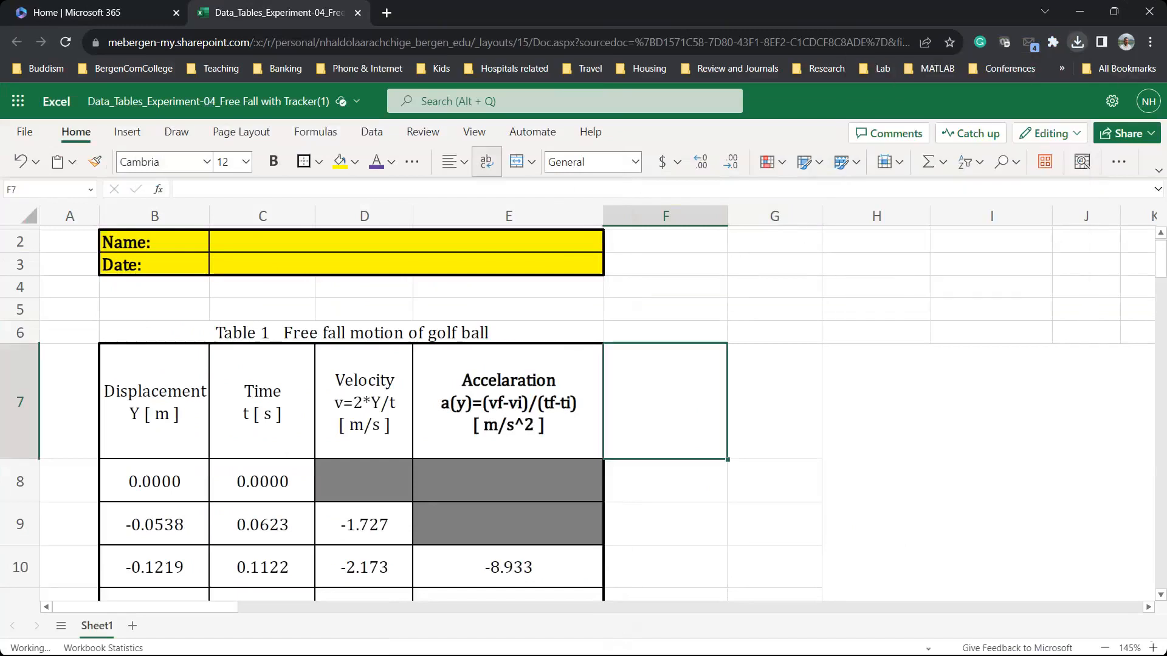
left_click(524, 644)
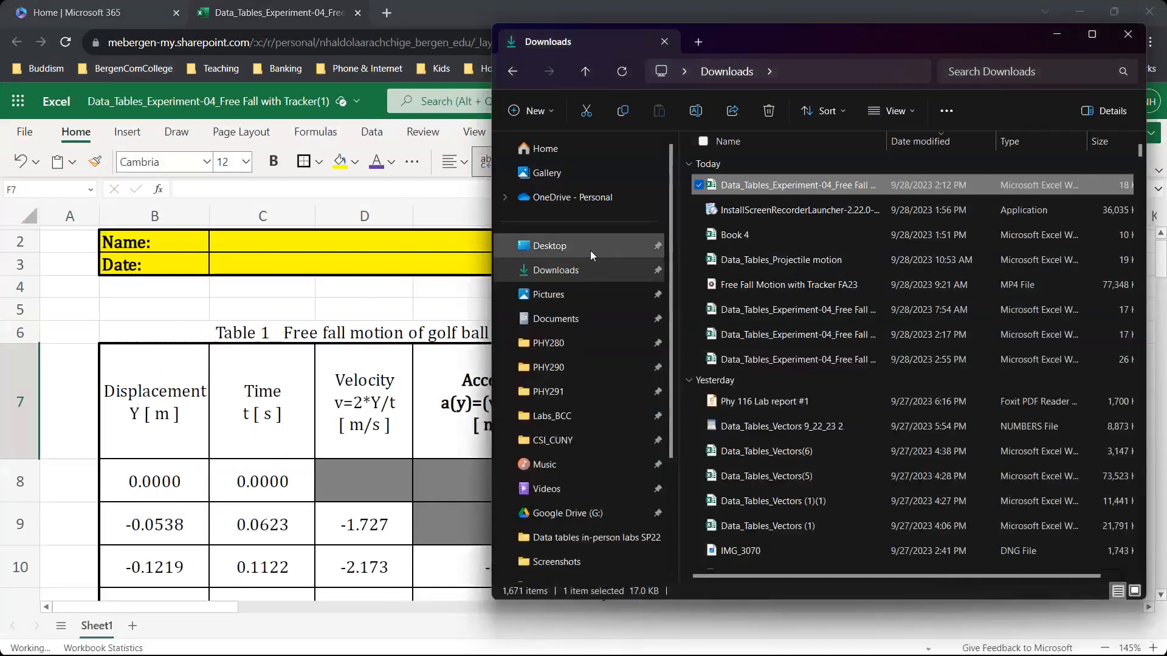
left_click(566, 271)
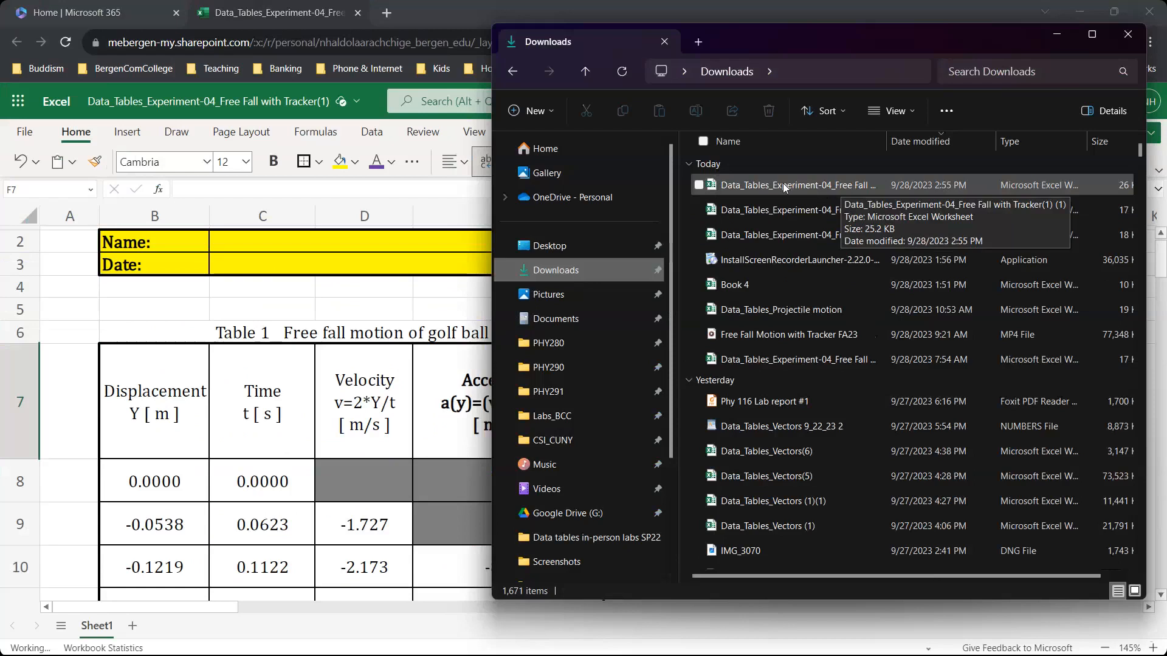
- Switch back to the Excel workbook and look over Table 1, both golf ball charts and Table 2 once more
left_click(310, 302)
scroll(372, 360, "down", 2)
scroll(373, 359, "down", 10)
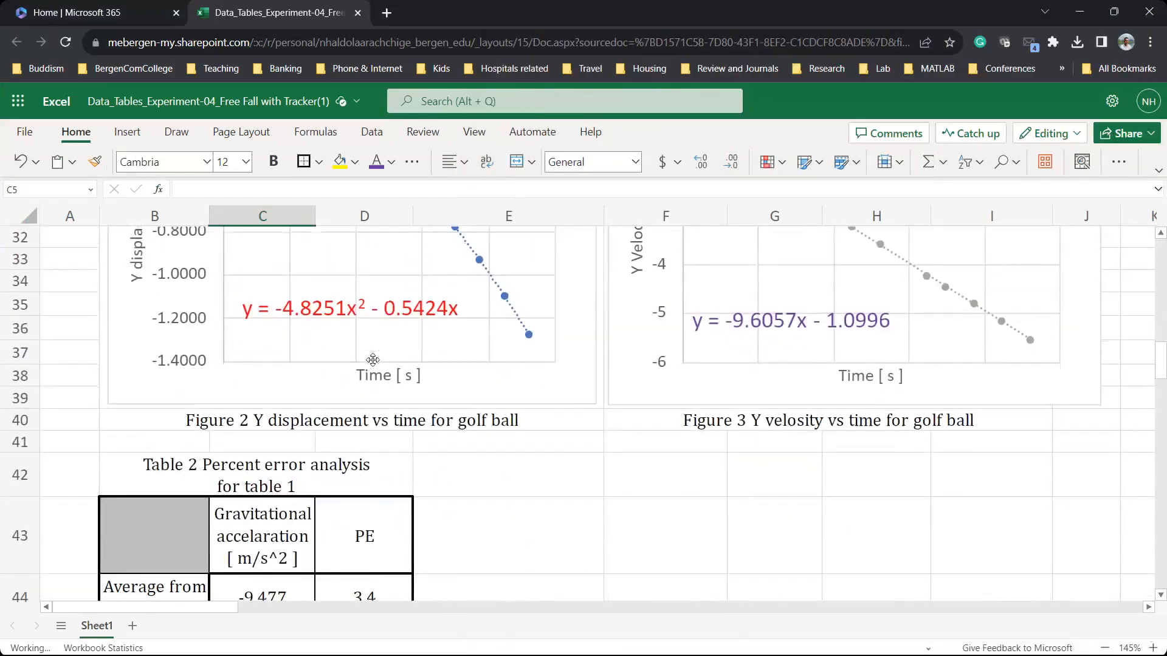
scroll(373, 360, "down", 5)
scroll(372, 360, "up", 15)
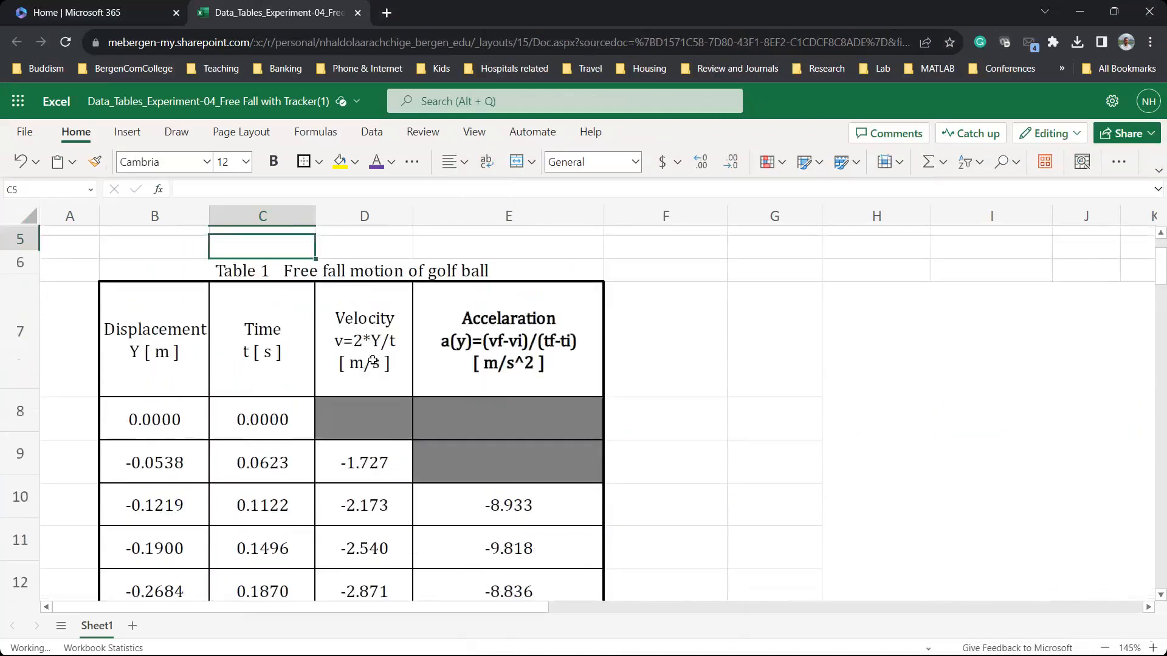
scroll(372, 361, "up", 2)
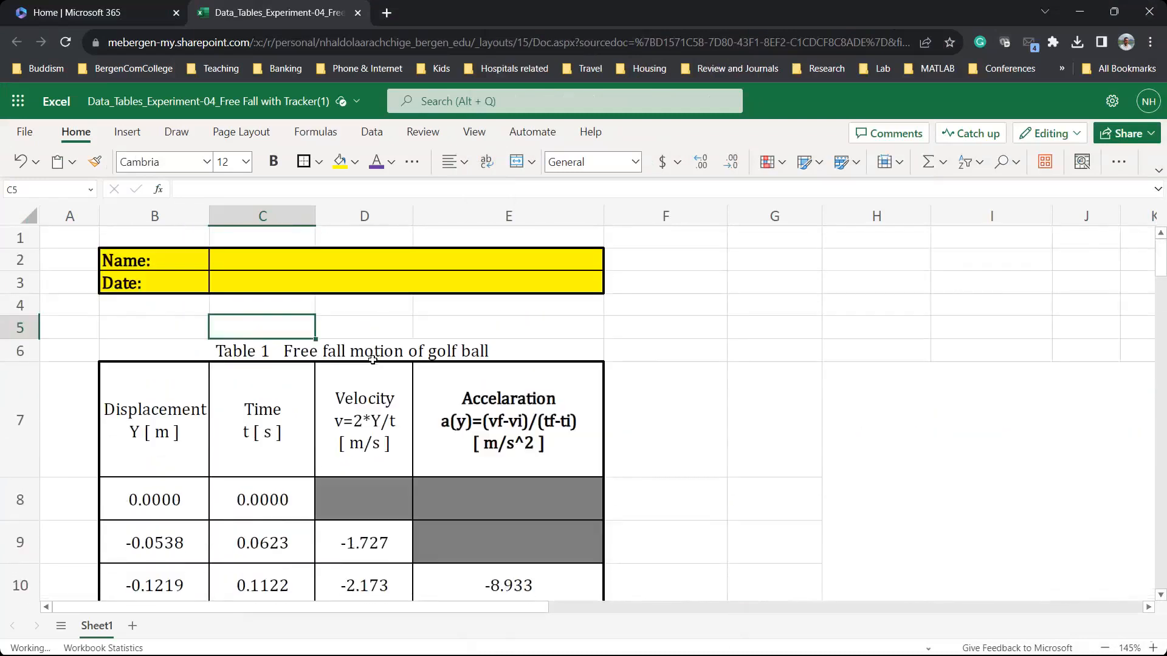
left_click(632, 326)
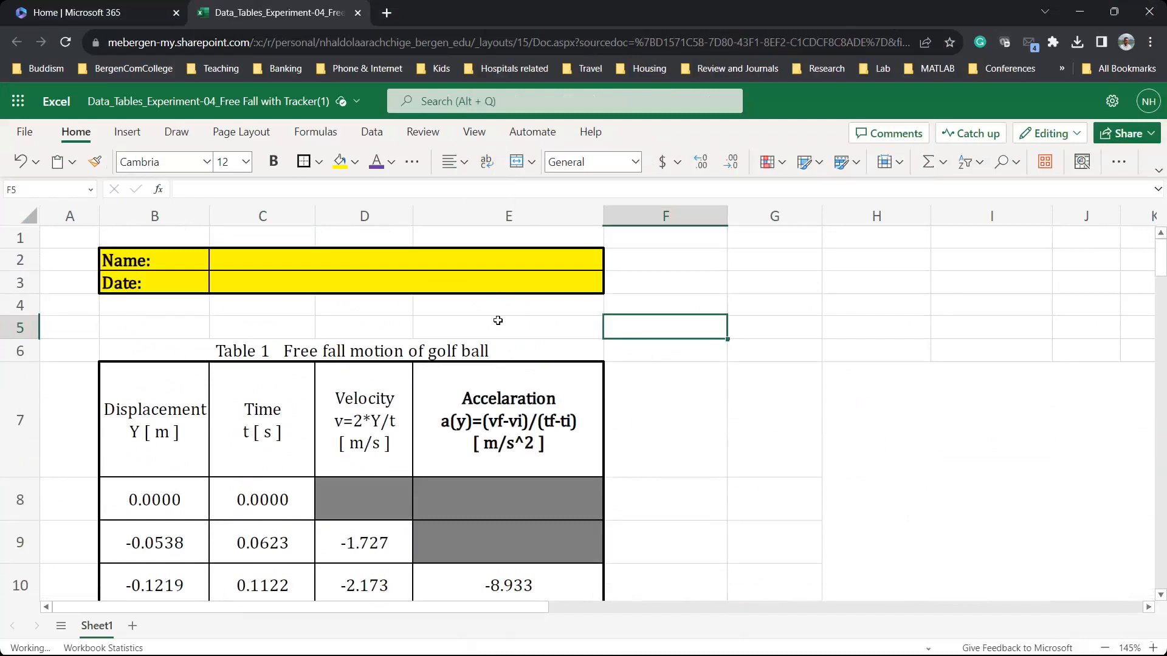